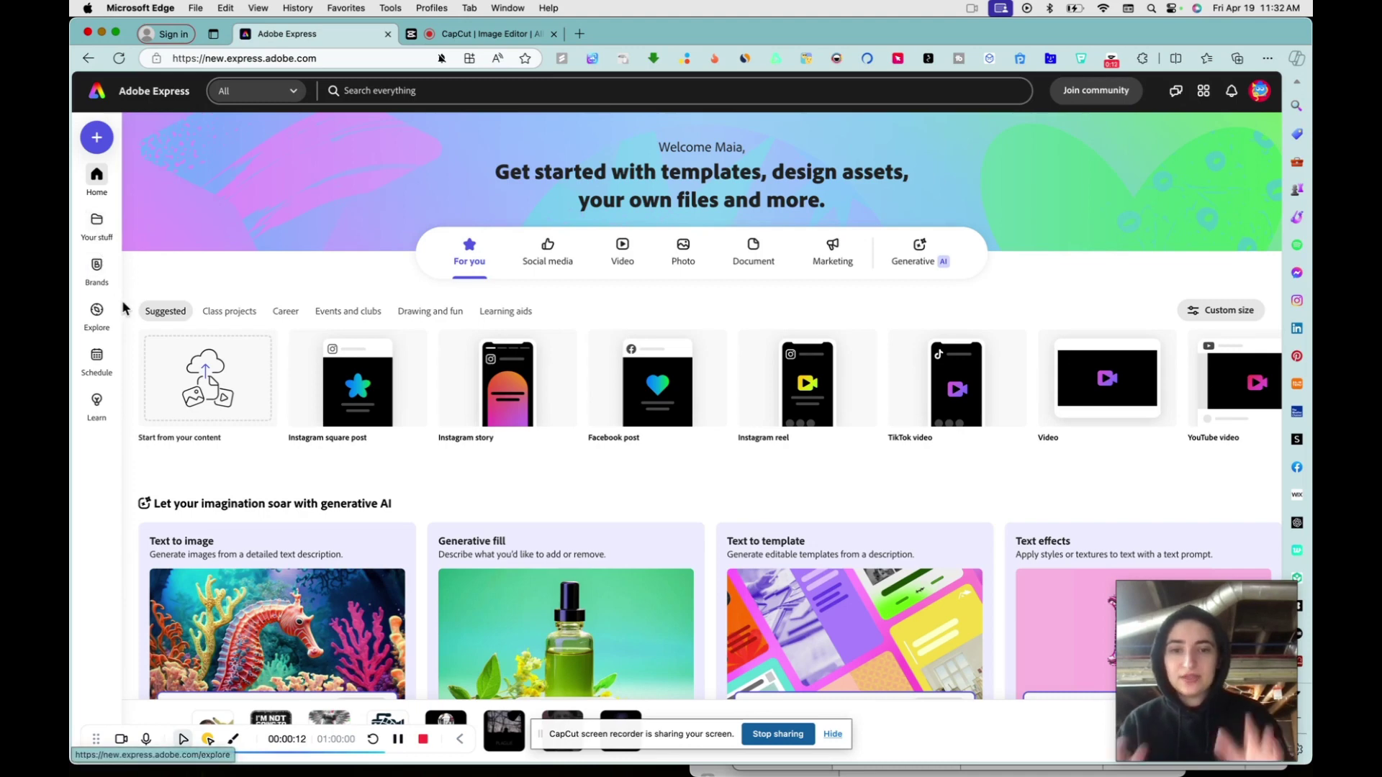
Look over the home page's suggested formats and its generative AI tools.
{"action": "scroll", "coordinate": [358, 588], "scroll_direction": "down", "scroll_amount": 3}
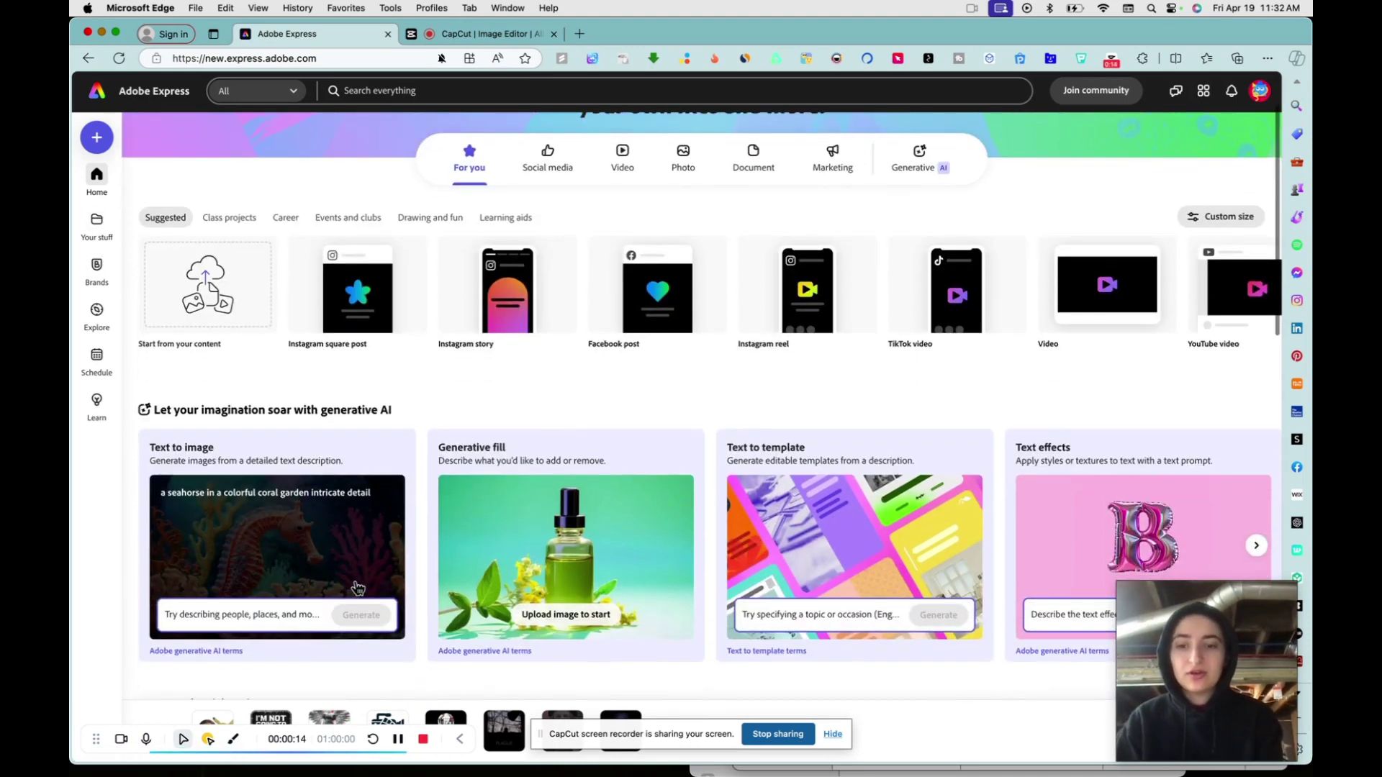
{"action": "scroll", "coordinate": [358, 588], "scroll_direction": "down", "scroll_amount": 1}
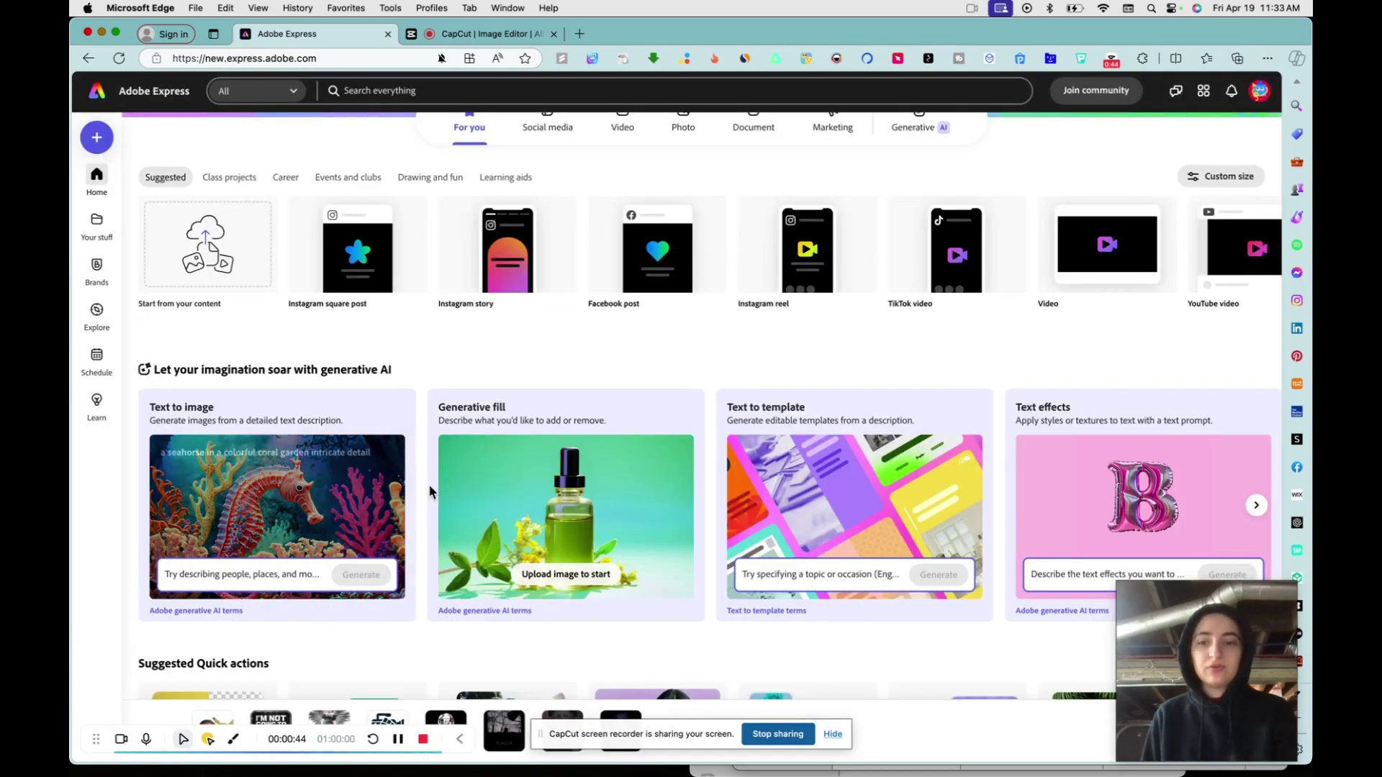
{"action": "mouse_move", "coordinate": [916, 216]}
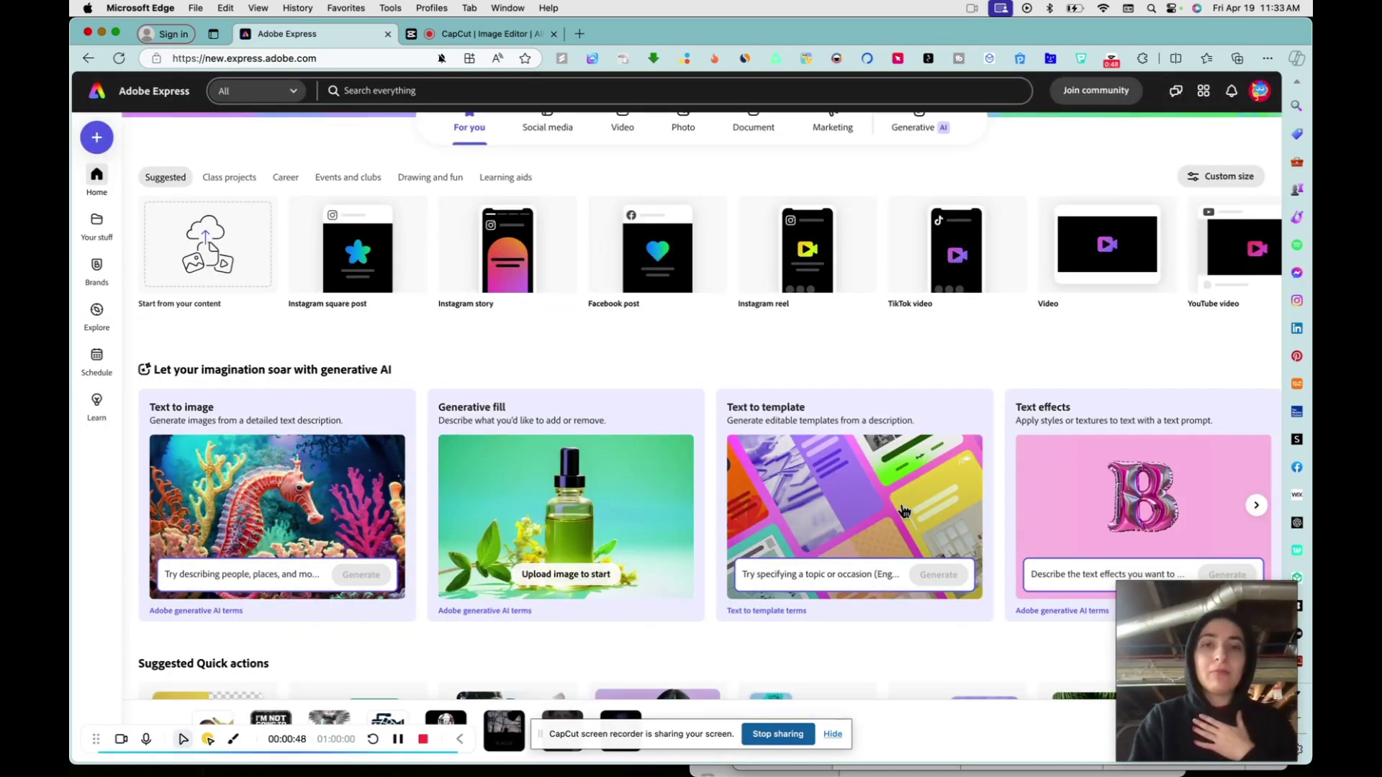
Open the Explore page and browse its template categories from popular templates down to TikTok video.
{"action": "left_click", "coordinate": [97, 330]}
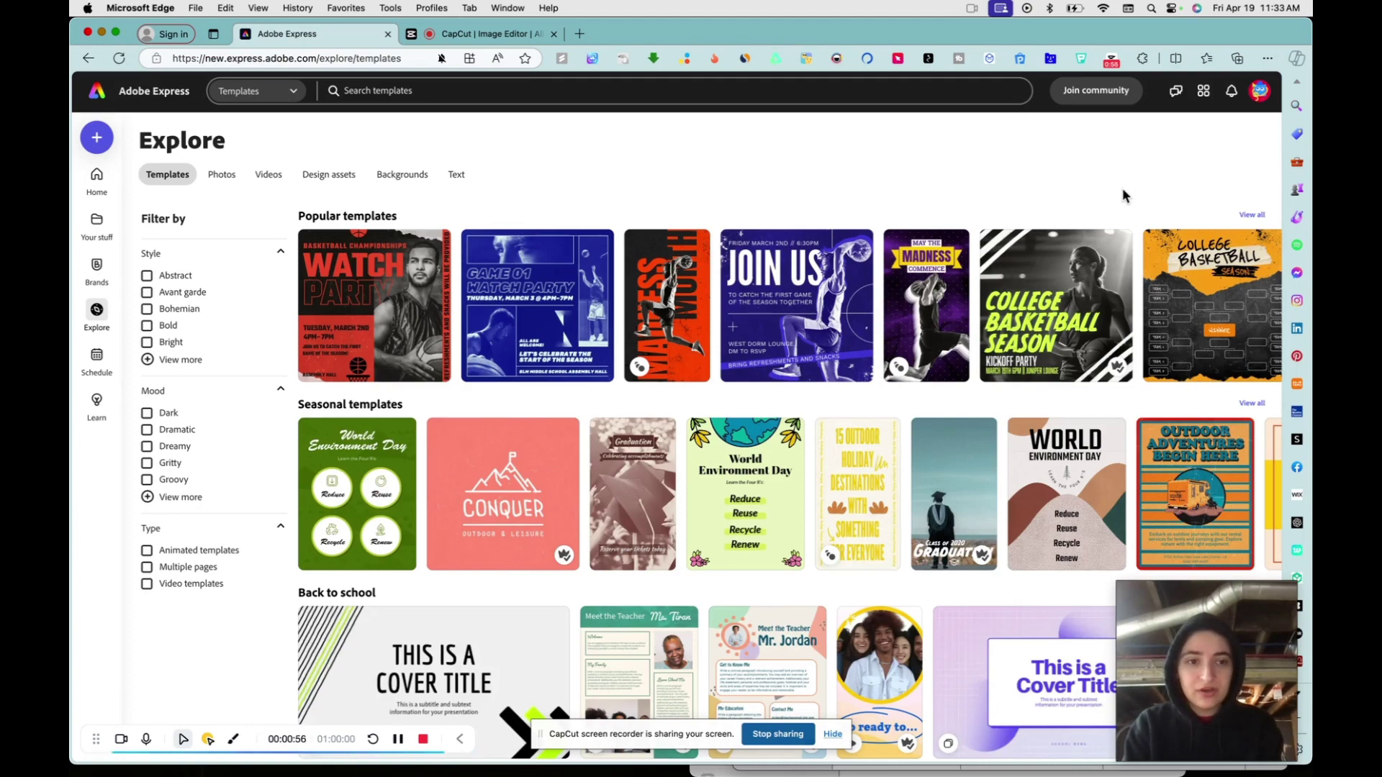
{"action": "scroll", "coordinate": [963, 443], "scroll_direction": "down", "scroll_amount": 5}
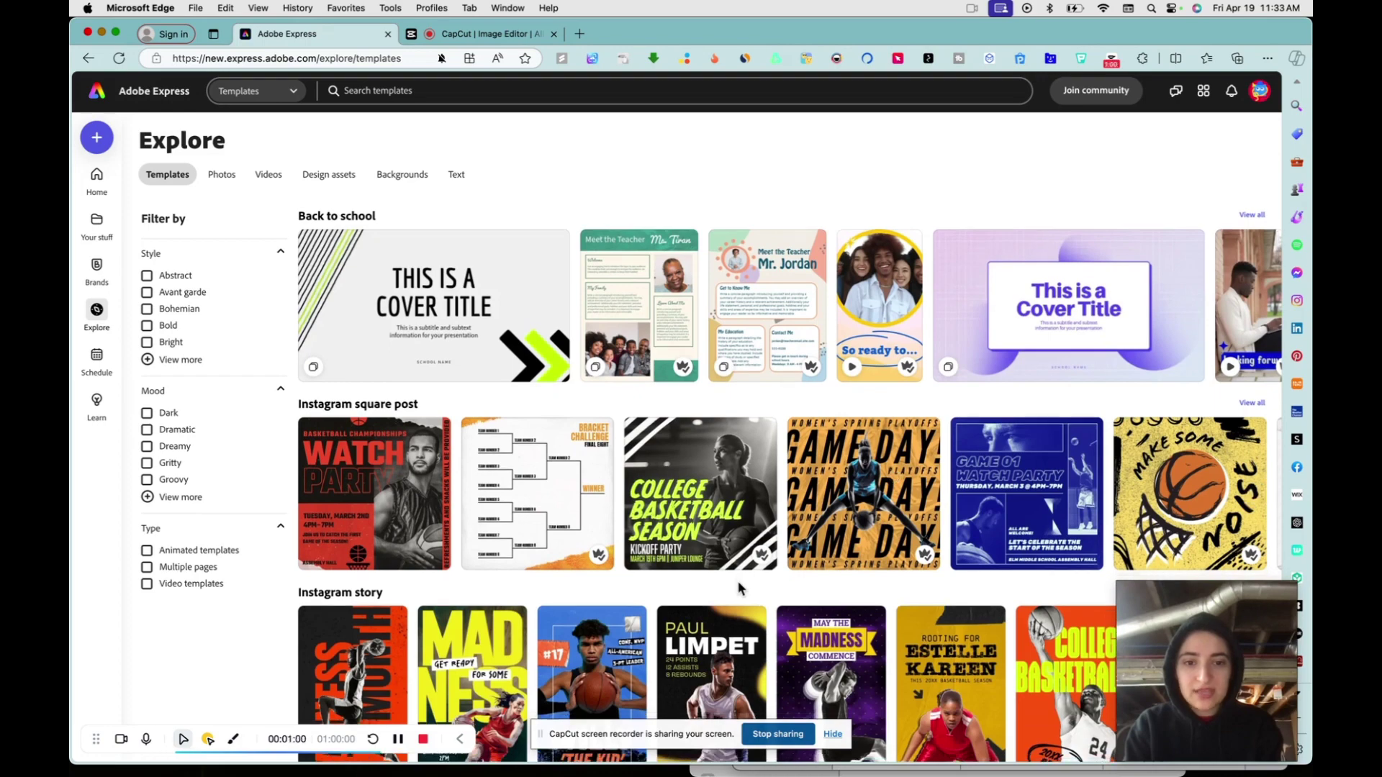
{"action": "scroll", "coordinate": [741, 579], "scroll_direction": "down", "scroll_amount": 3}
{"action": "scroll", "coordinate": [741, 587], "scroll_direction": "down", "scroll_amount": 1}
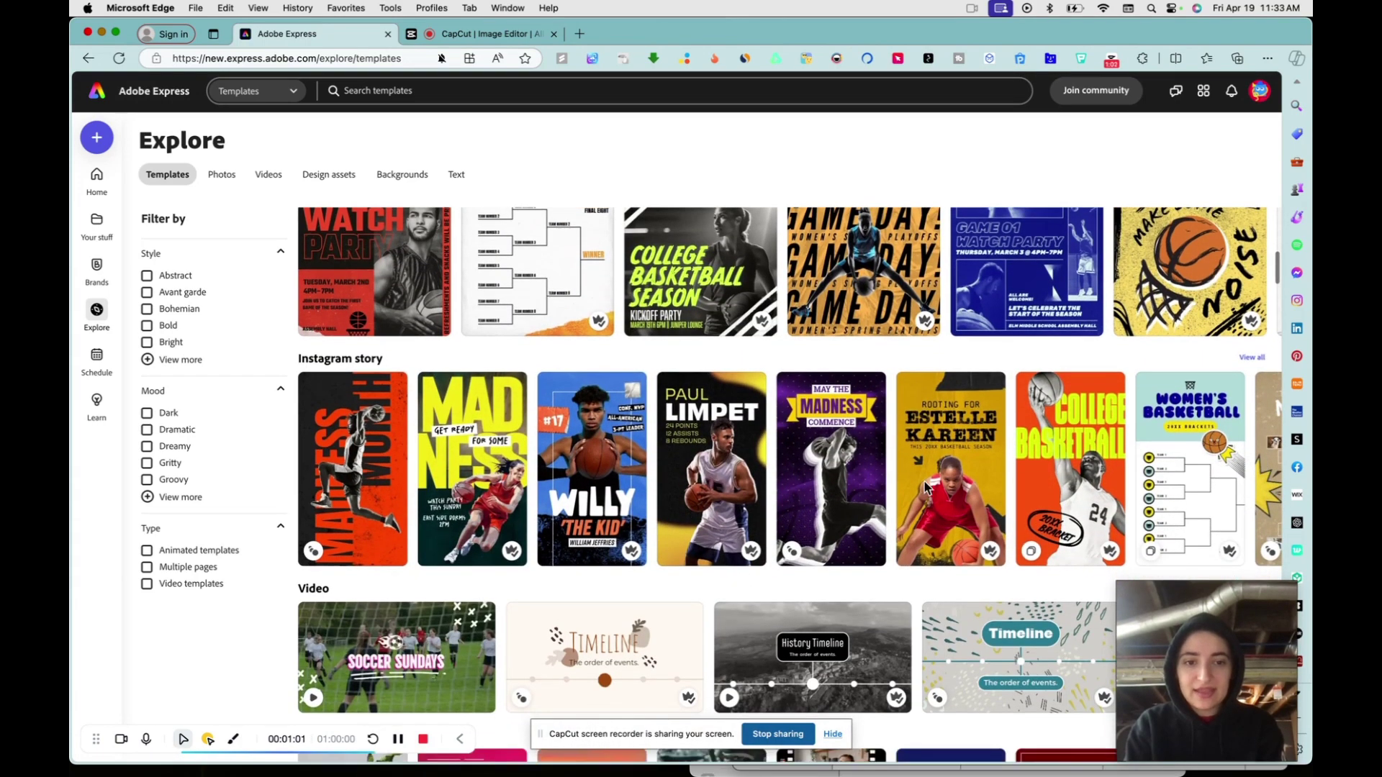
{"action": "scroll", "coordinate": [546, 638], "scroll_direction": "down", "scroll_amount": 5}
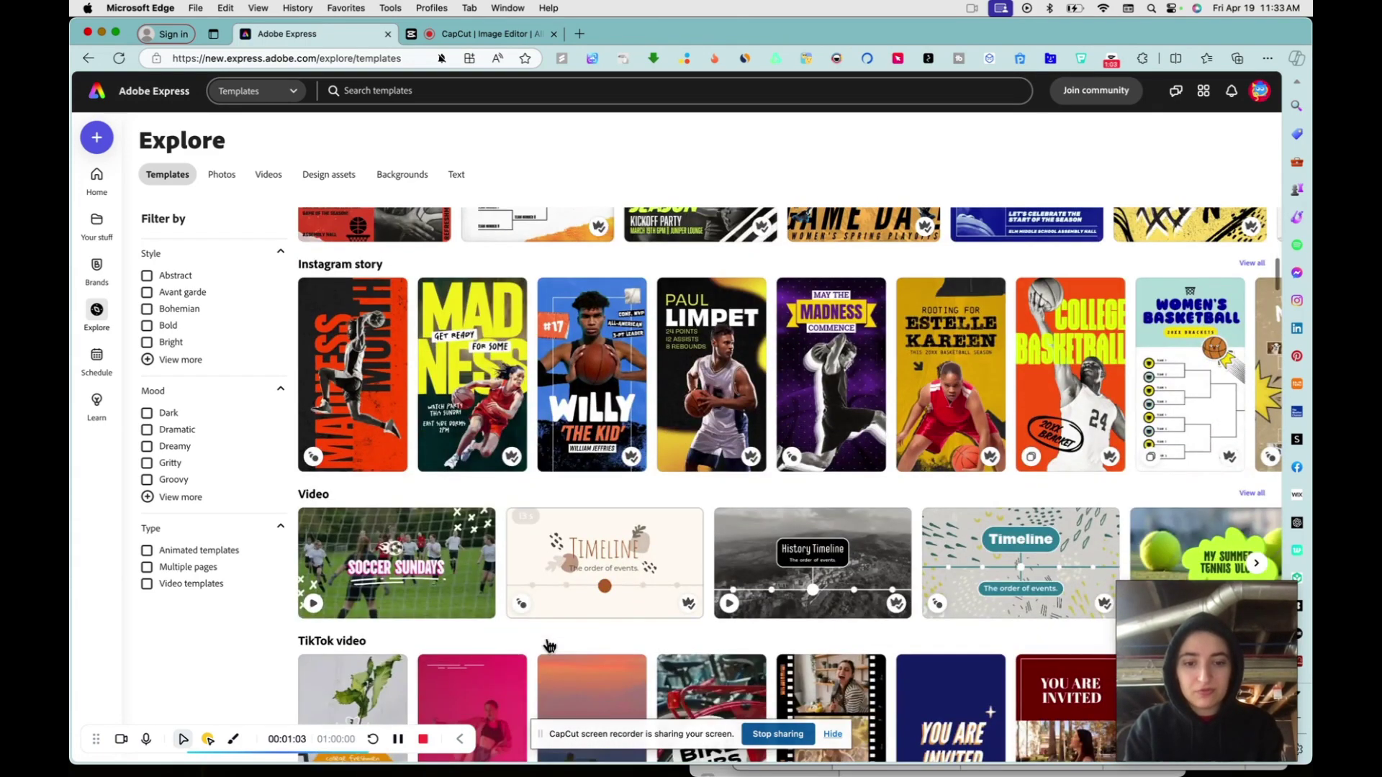
Open the content schedule, review the social media account connections, and close the connections dialog.
{"action": "left_click", "coordinate": [97, 363]}
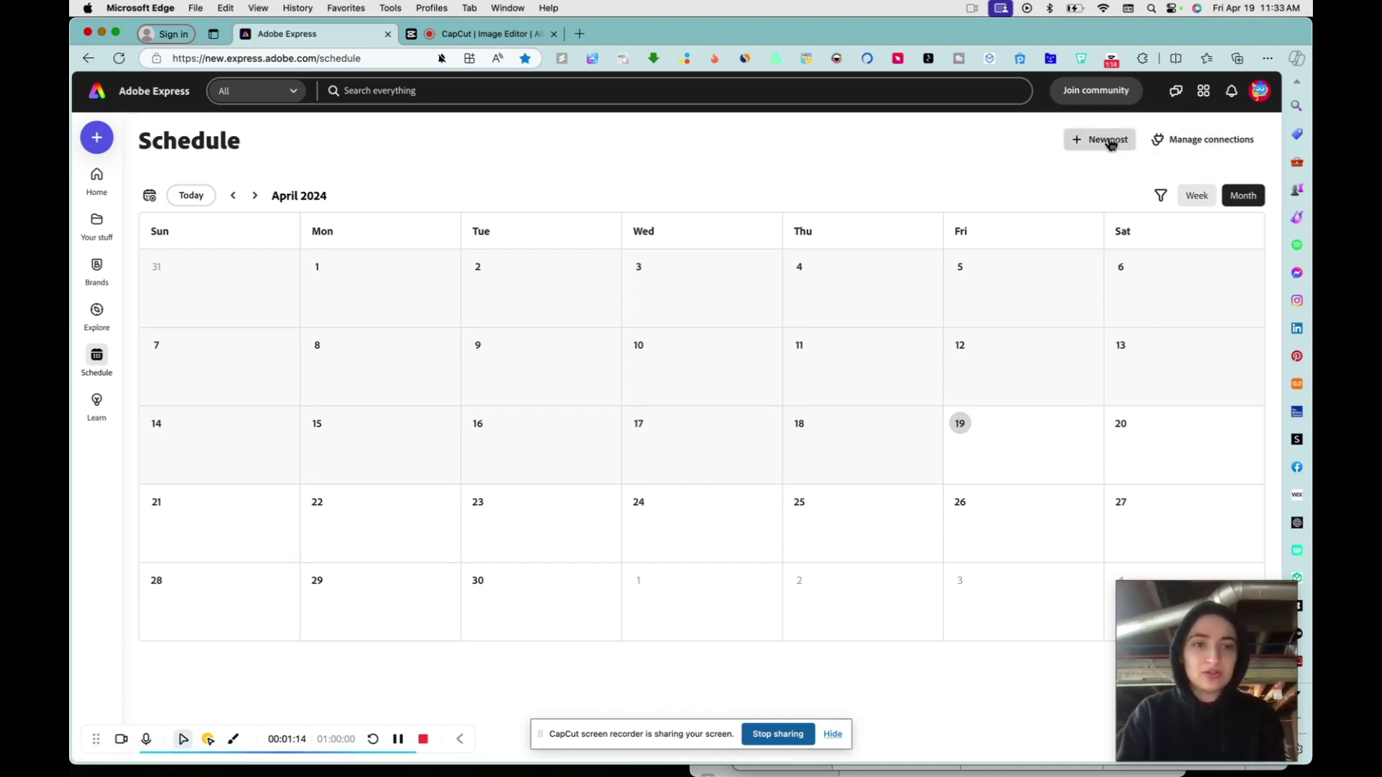
{"action": "left_click", "coordinate": [1199, 142]}
{"action": "scroll", "coordinate": [672, 395], "scroll_direction": "down", "scroll_amount": 2}
{"action": "scroll", "coordinate": [673, 397], "scroll_direction": "down", "scroll_amount": 5}
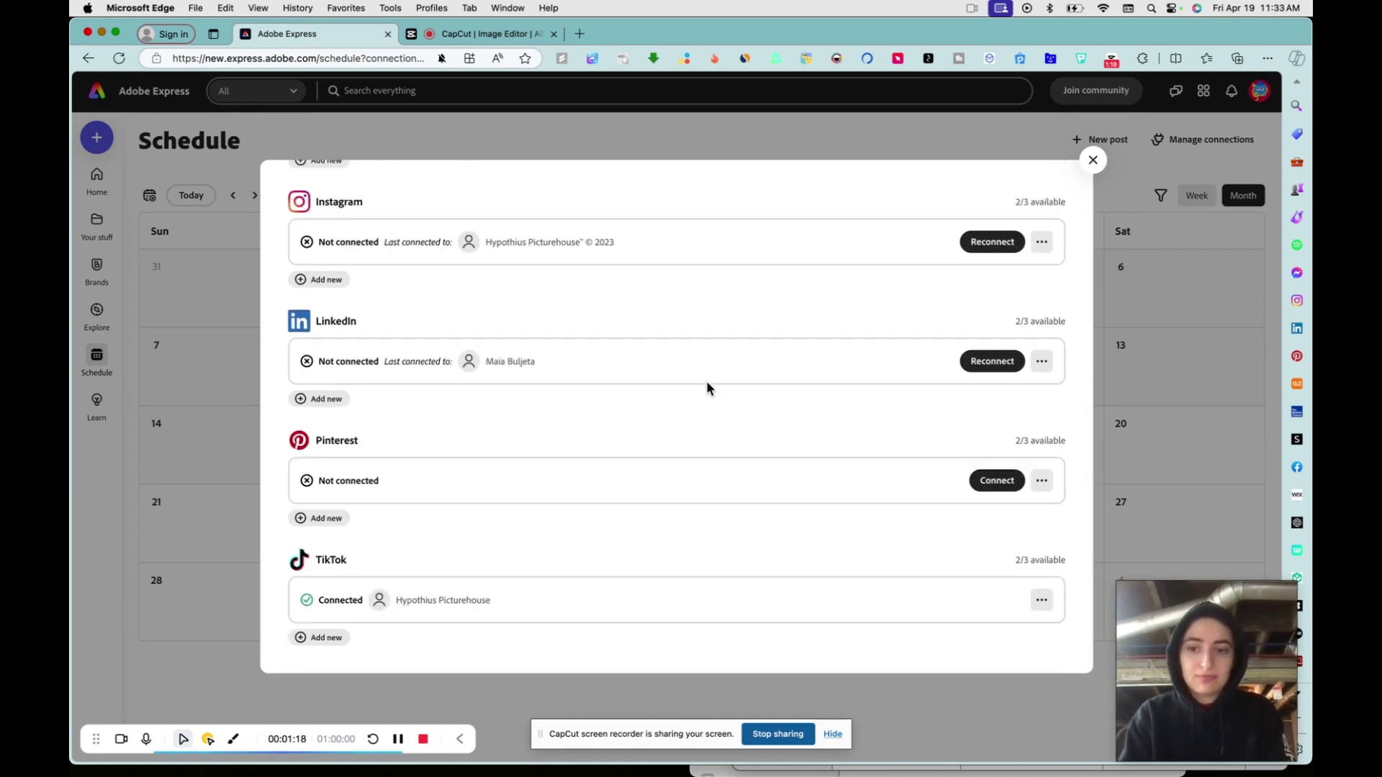
{"action": "left_click", "coordinate": [1093, 161]}
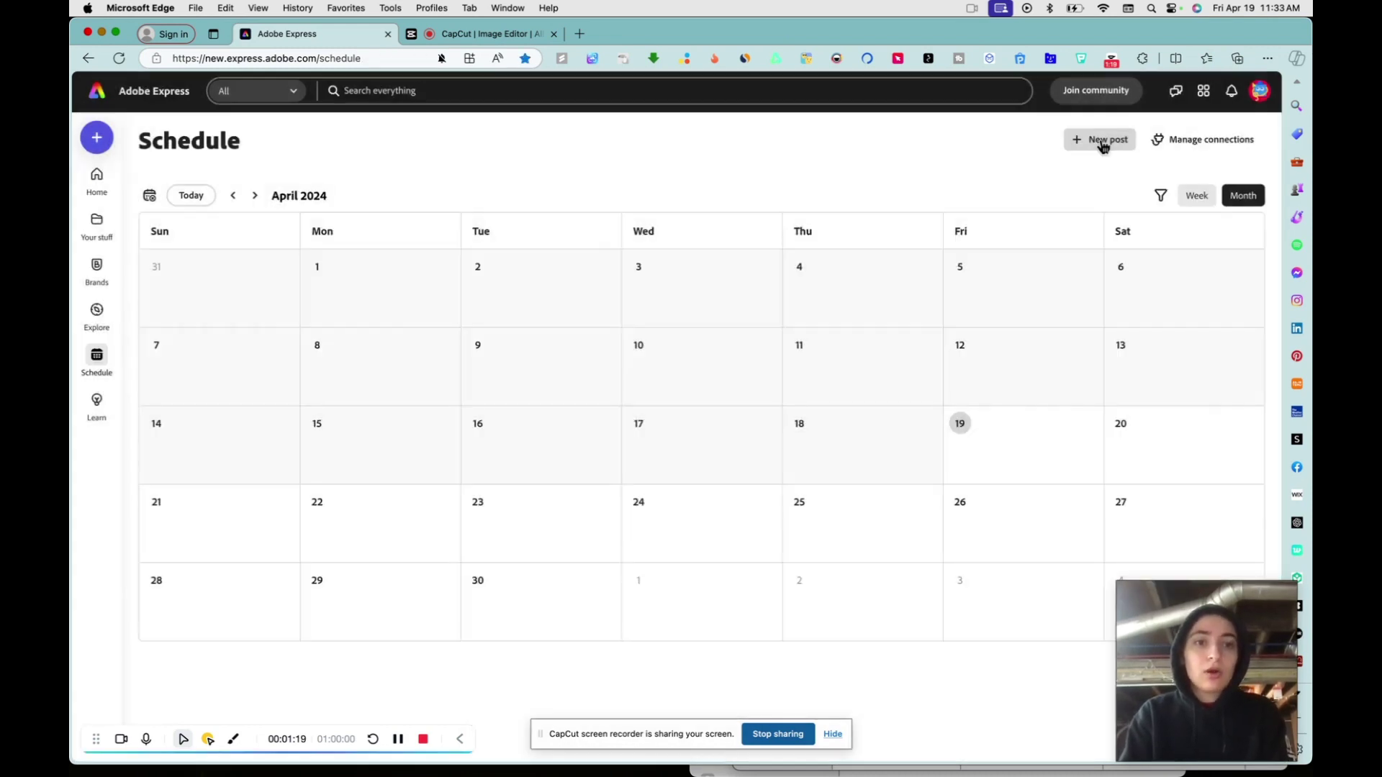
Open a new scheduled post to inspect its channel choices and caption field, and close it without scheduling anything.
{"action": "left_click", "coordinate": [1101, 142]}
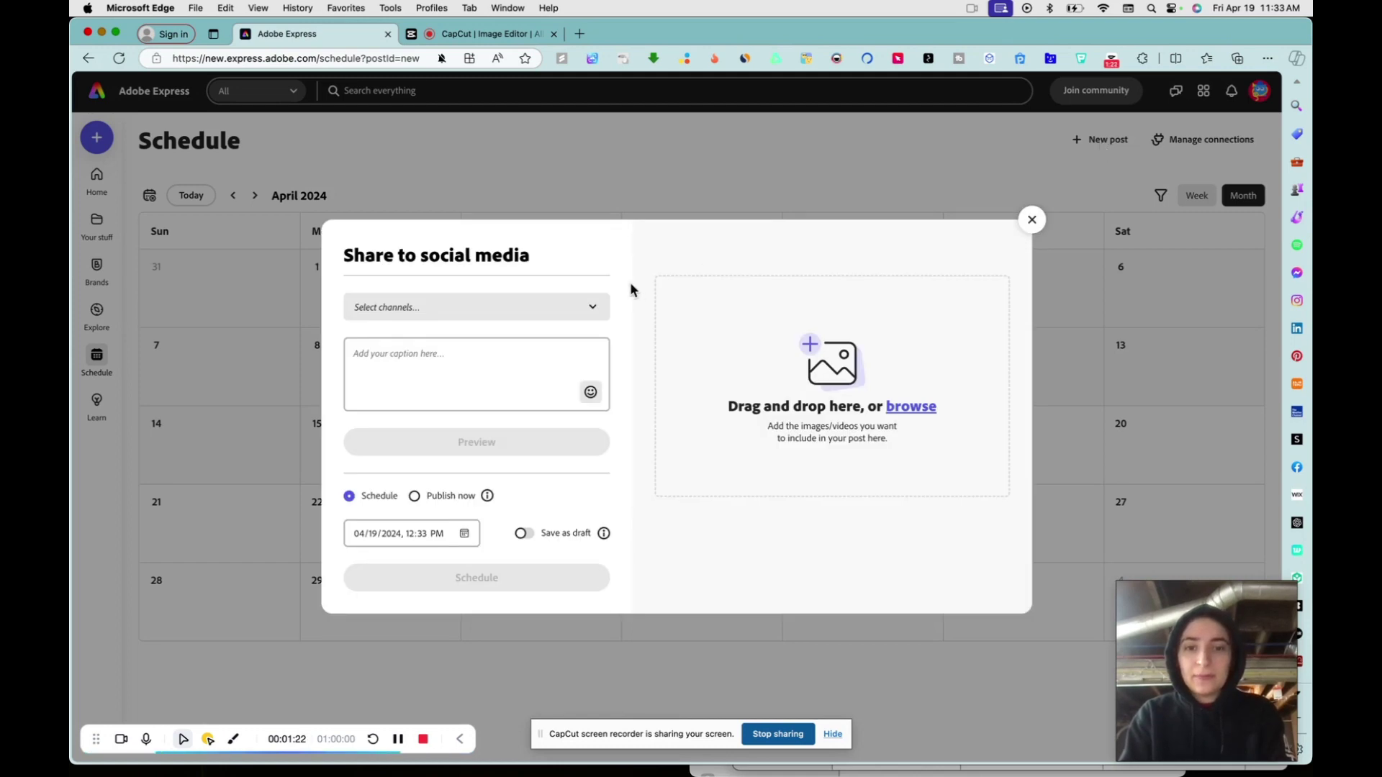
{"action": "left_click", "coordinate": [526, 311]}
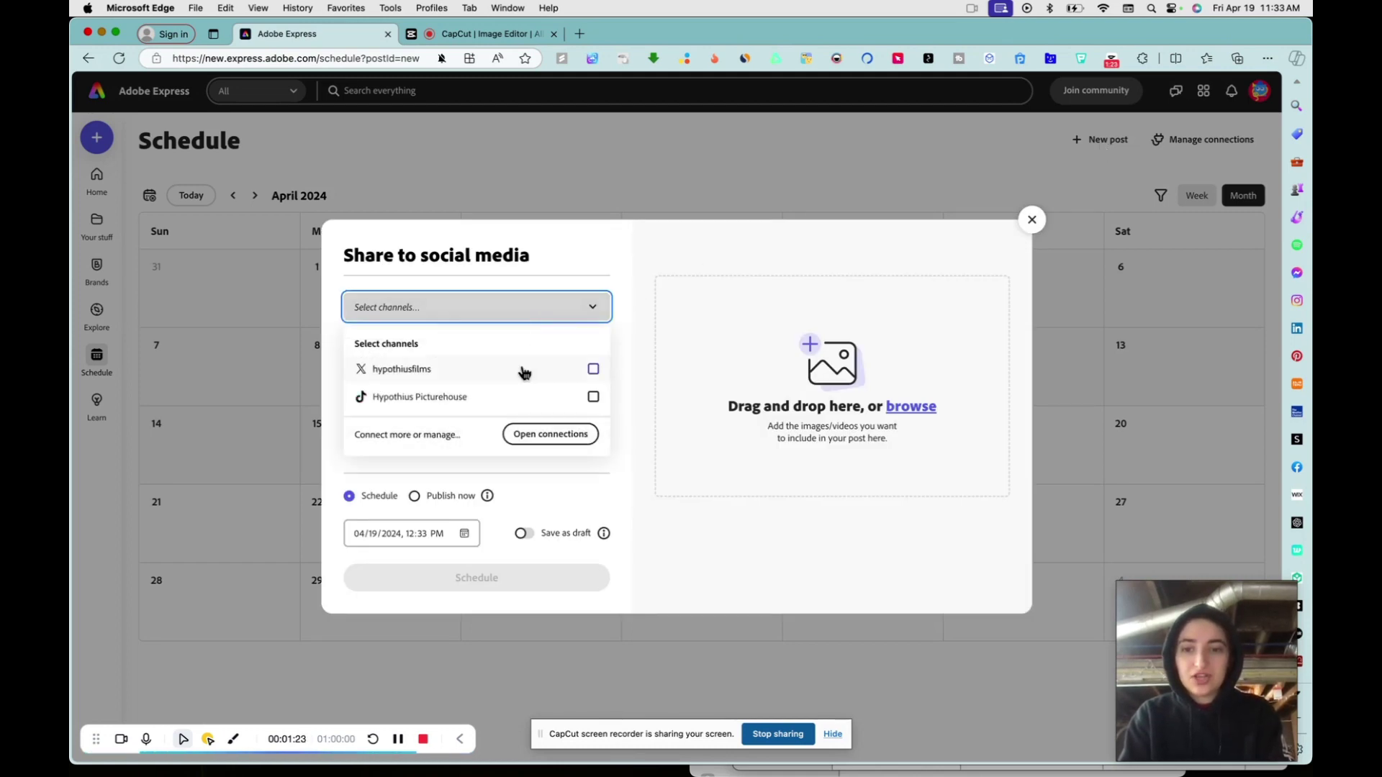
{"action": "left_click", "coordinate": [642, 260]}
{"action": "left_click", "coordinate": [483, 365]}
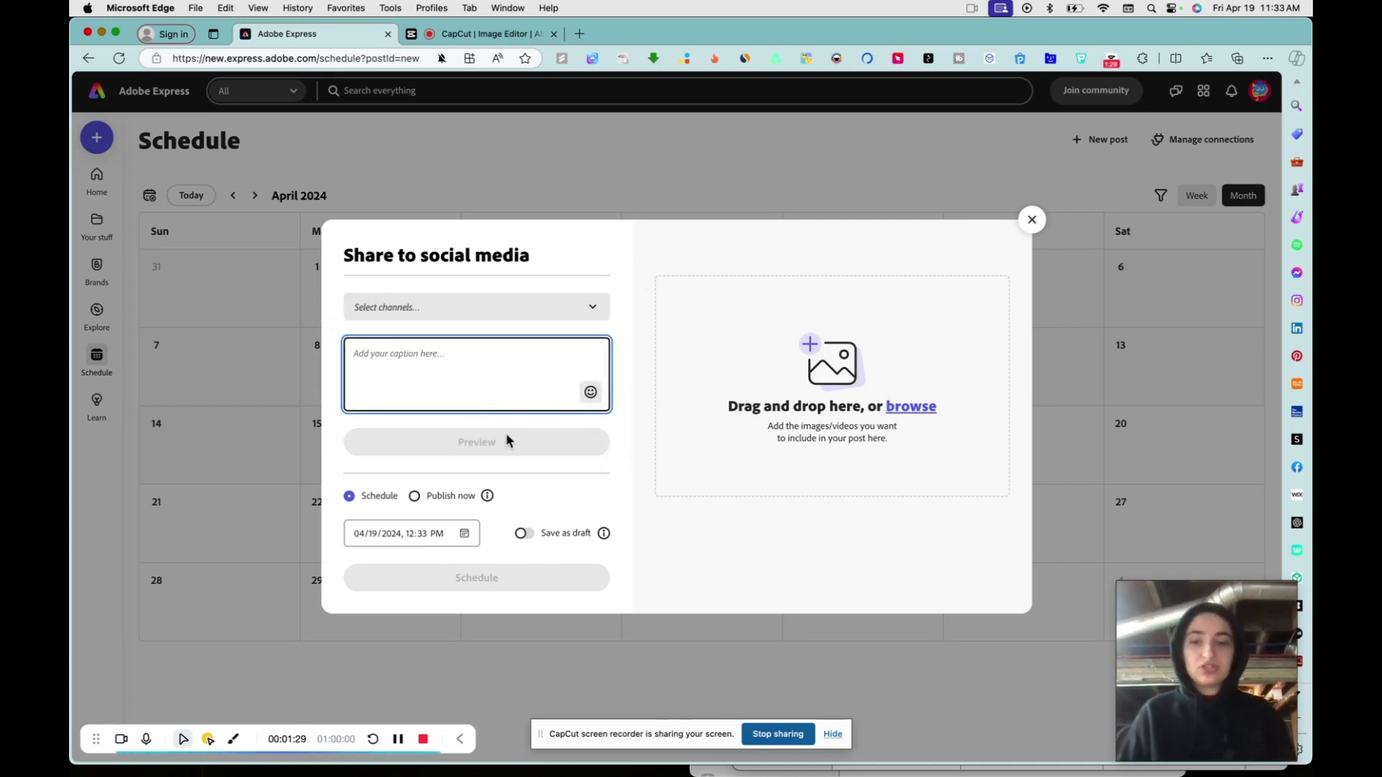
{"action": "left_click", "coordinate": [788, 172]}
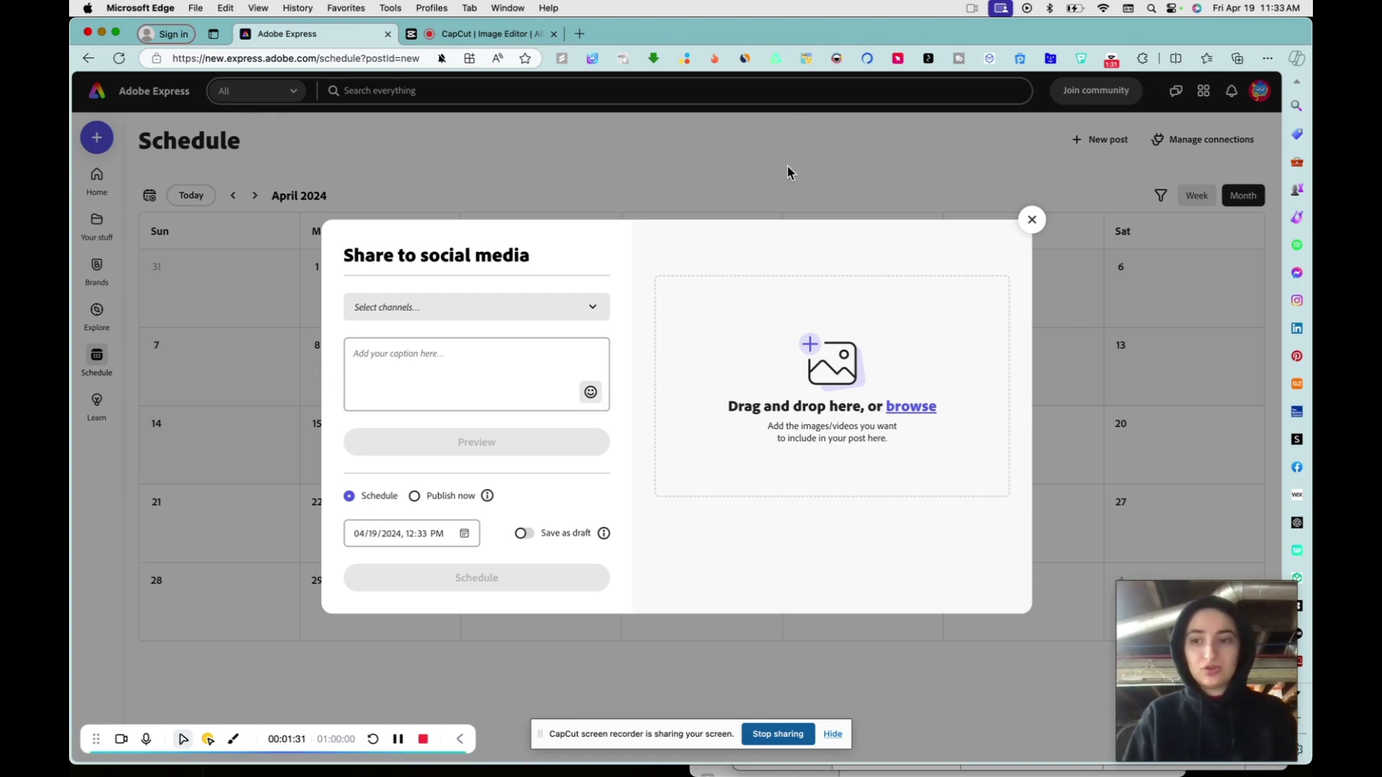
{"action": "left_click", "coordinate": [1032, 219]}
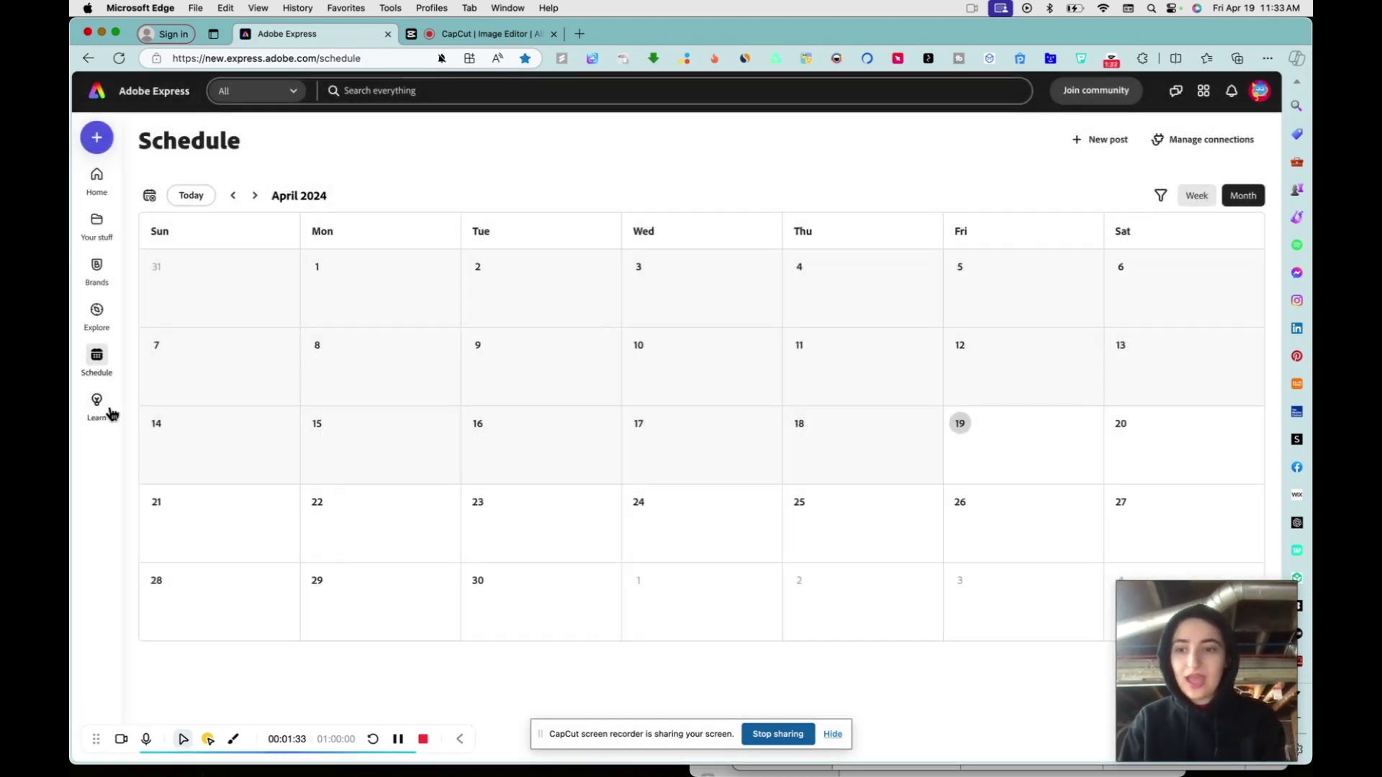
View the Learn page's tutorials, return to the home page, and check the available sizes for creating a new project.
{"action": "left_click", "coordinate": [99, 412]}
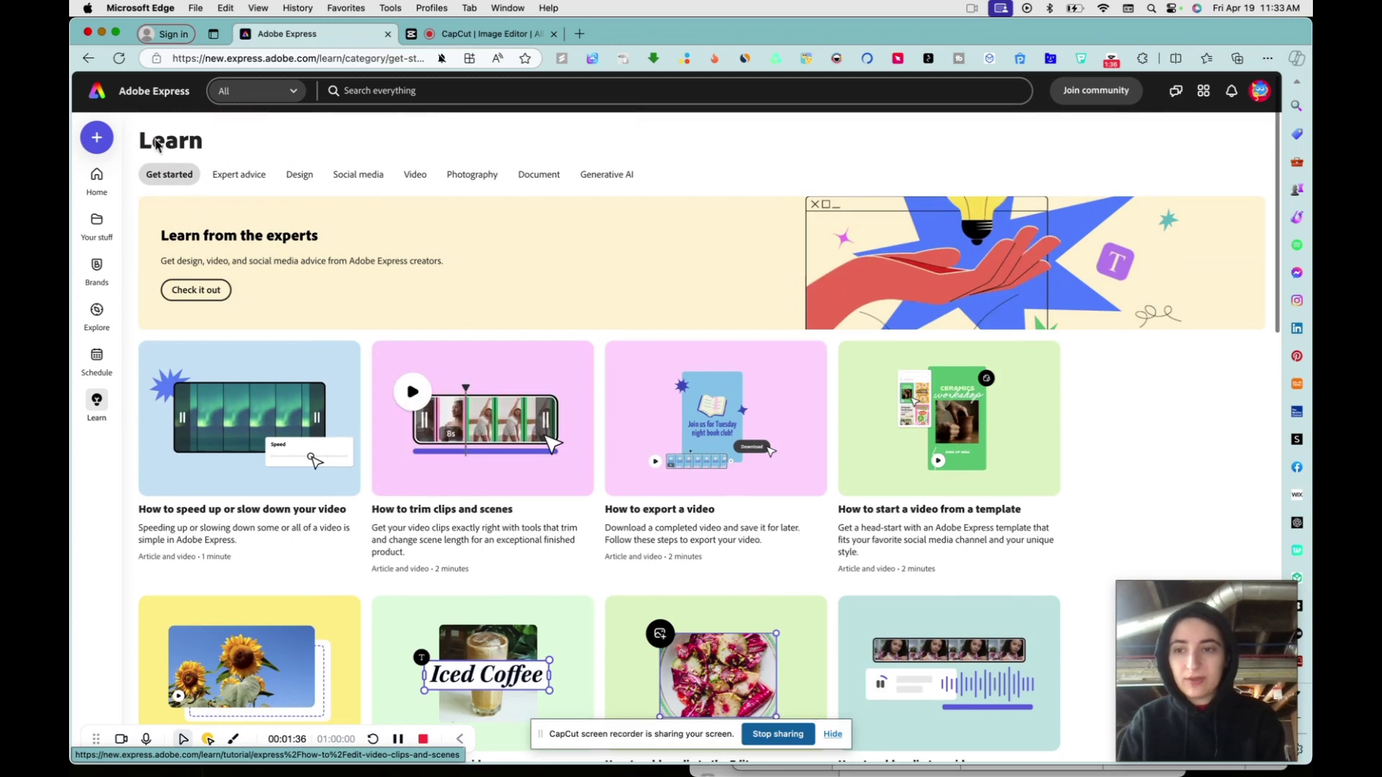
{"action": "left_click", "coordinate": [96, 176]}
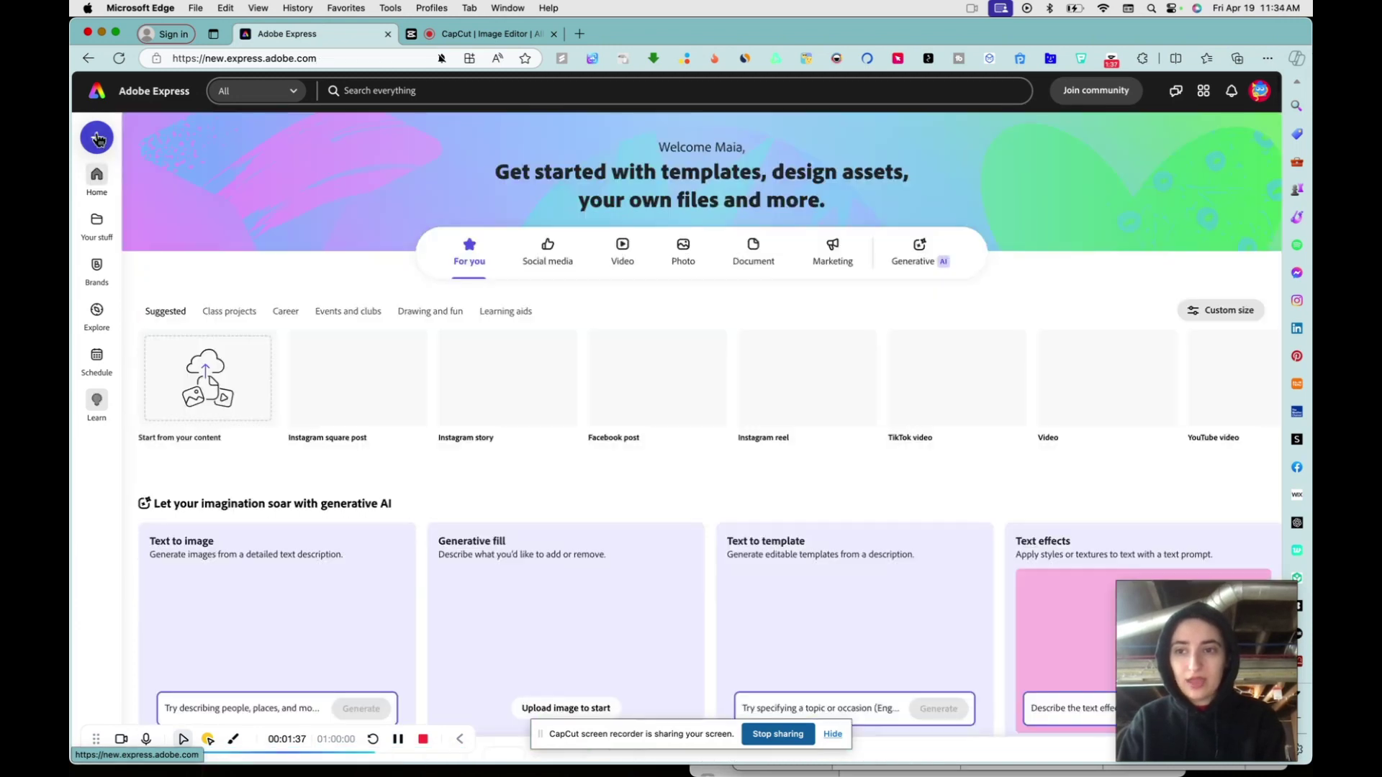
{"action": "left_click", "coordinate": [98, 139]}
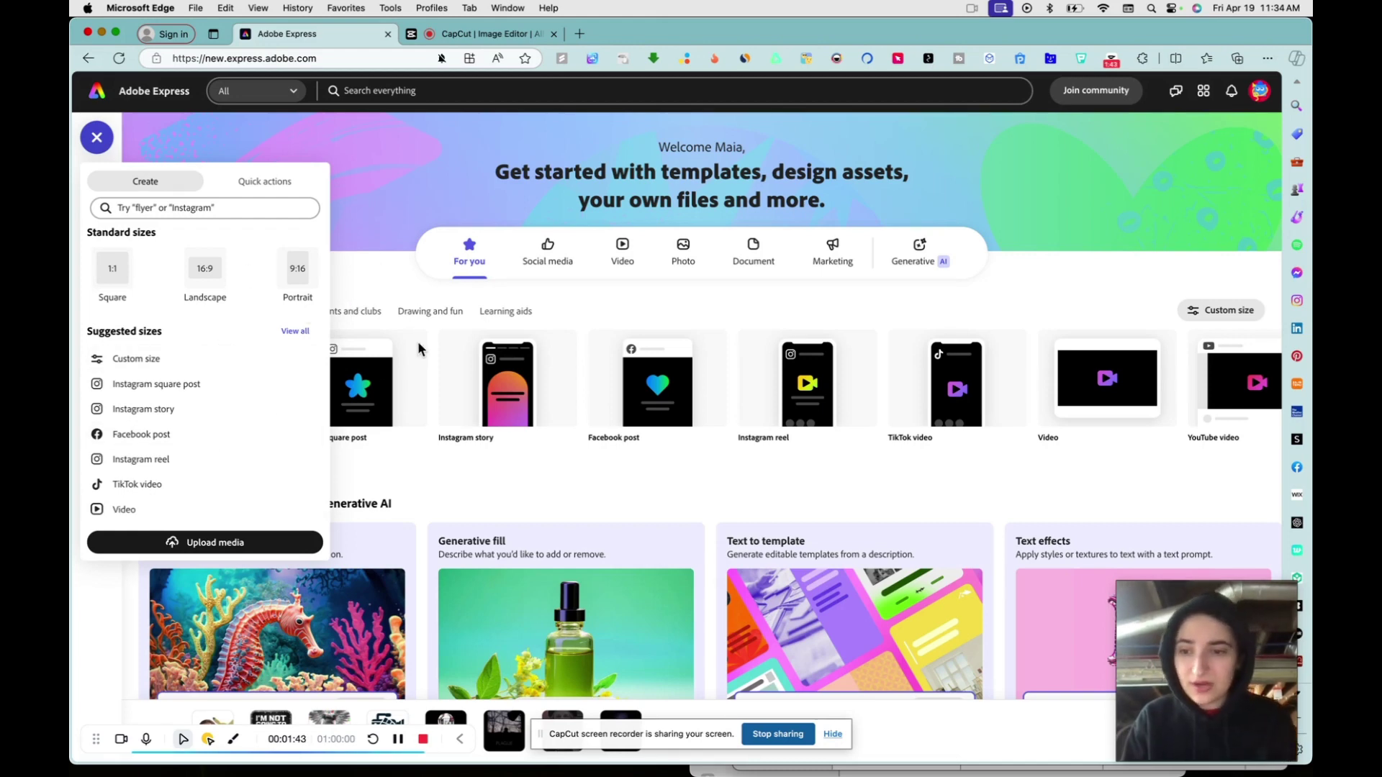
{"action": "left_click", "coordinate": [420, 273]}
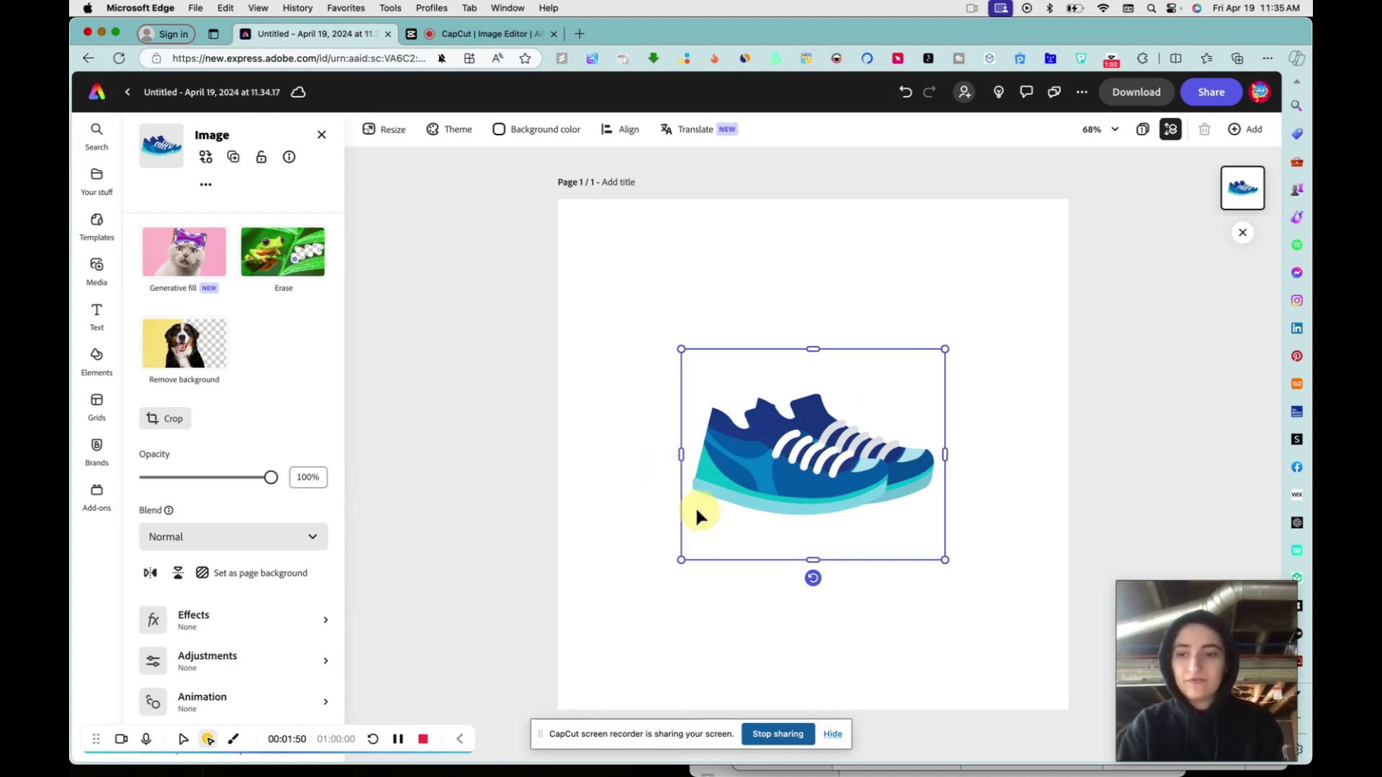
Browse the design assets for "shoe" in the Elements library.
{"action": "left_click", "coordinate": [97, 362]}
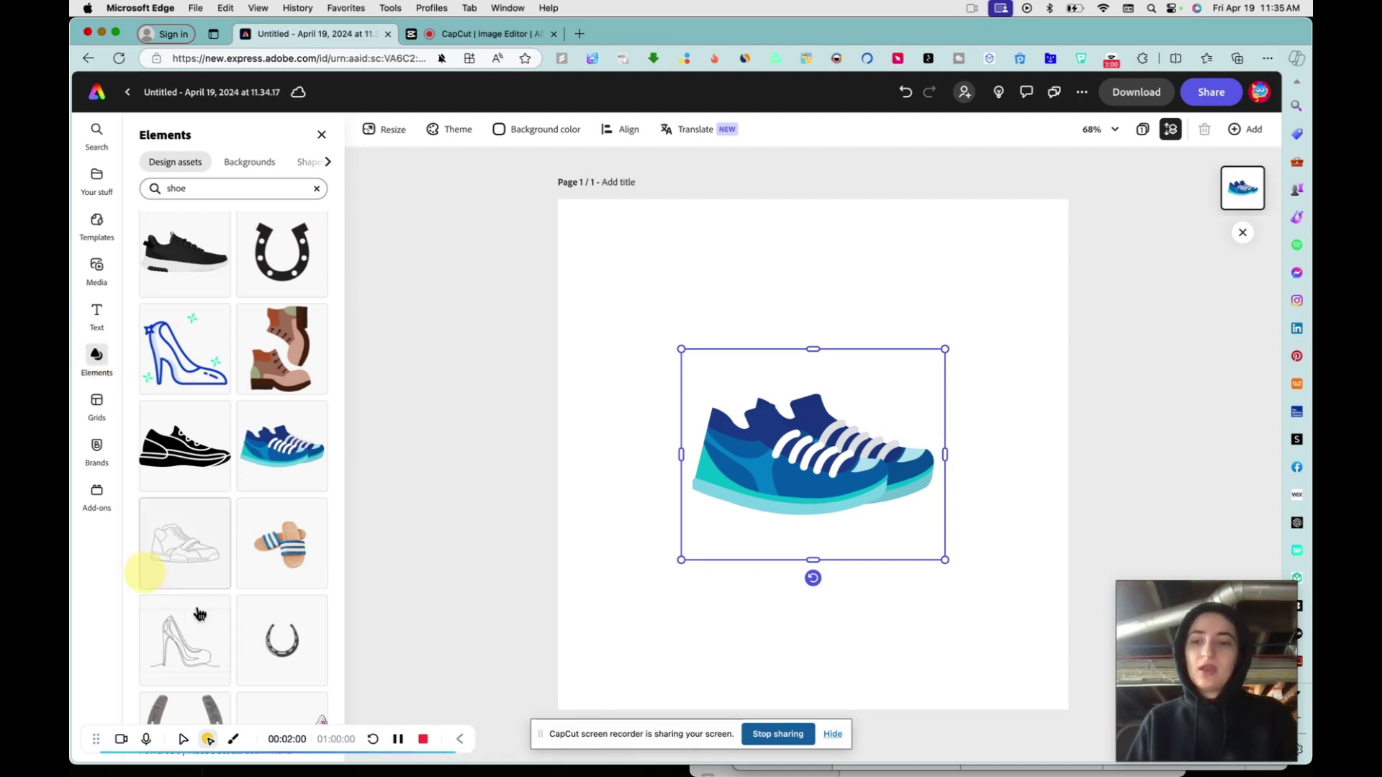
{"action": "scroll", "coordinate": [227, 608], "scroll_direction": "down", "scroll_amount": 15}
{"action": "scroll", "coordinate": [230, 614], "scroll_direction": "down", "scroll_amount": 10}
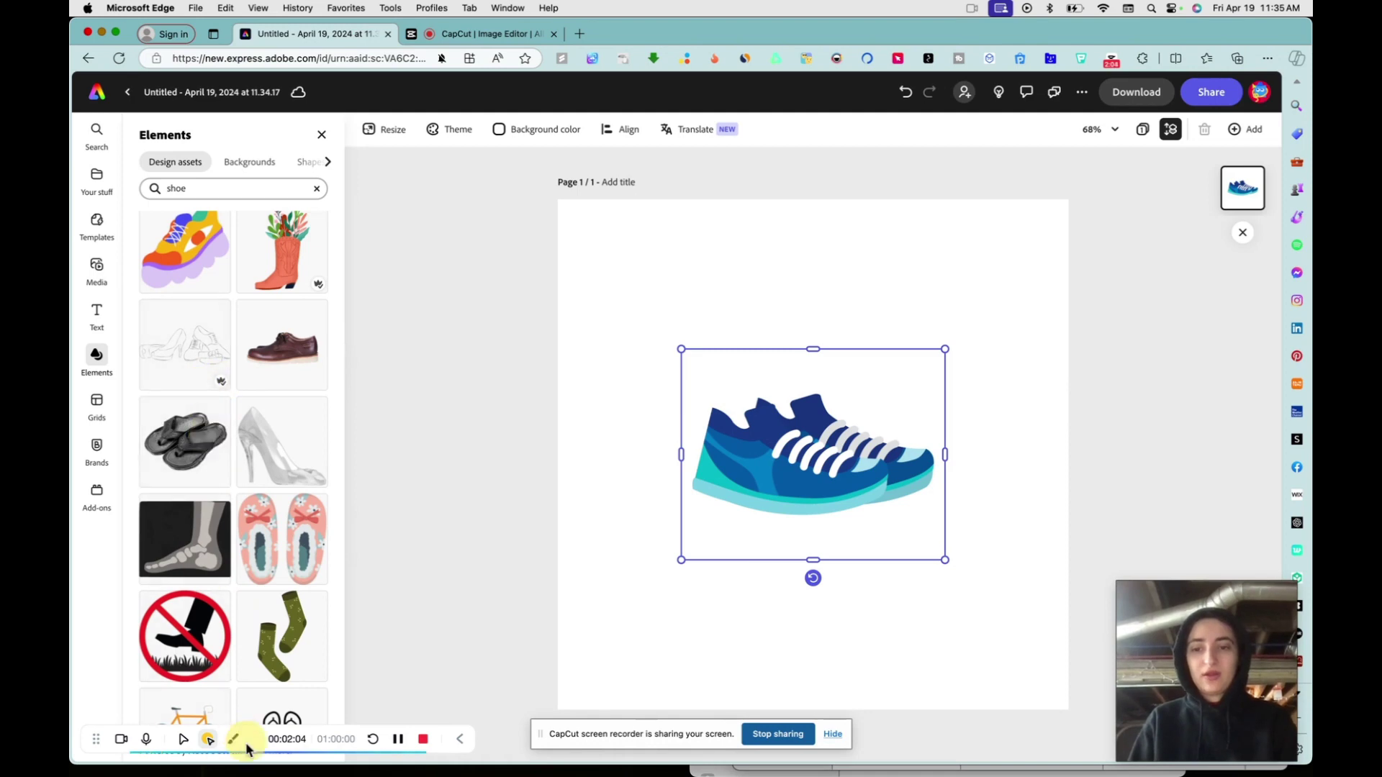
{"action": "scroll", "coordinate": [311, 623], "scroll_direction": "up", "scroll_amount": 3}
{"action": "scroll", "coordinate": [310, 619], "scroll_direction": "up", "scroll_amount": 20}
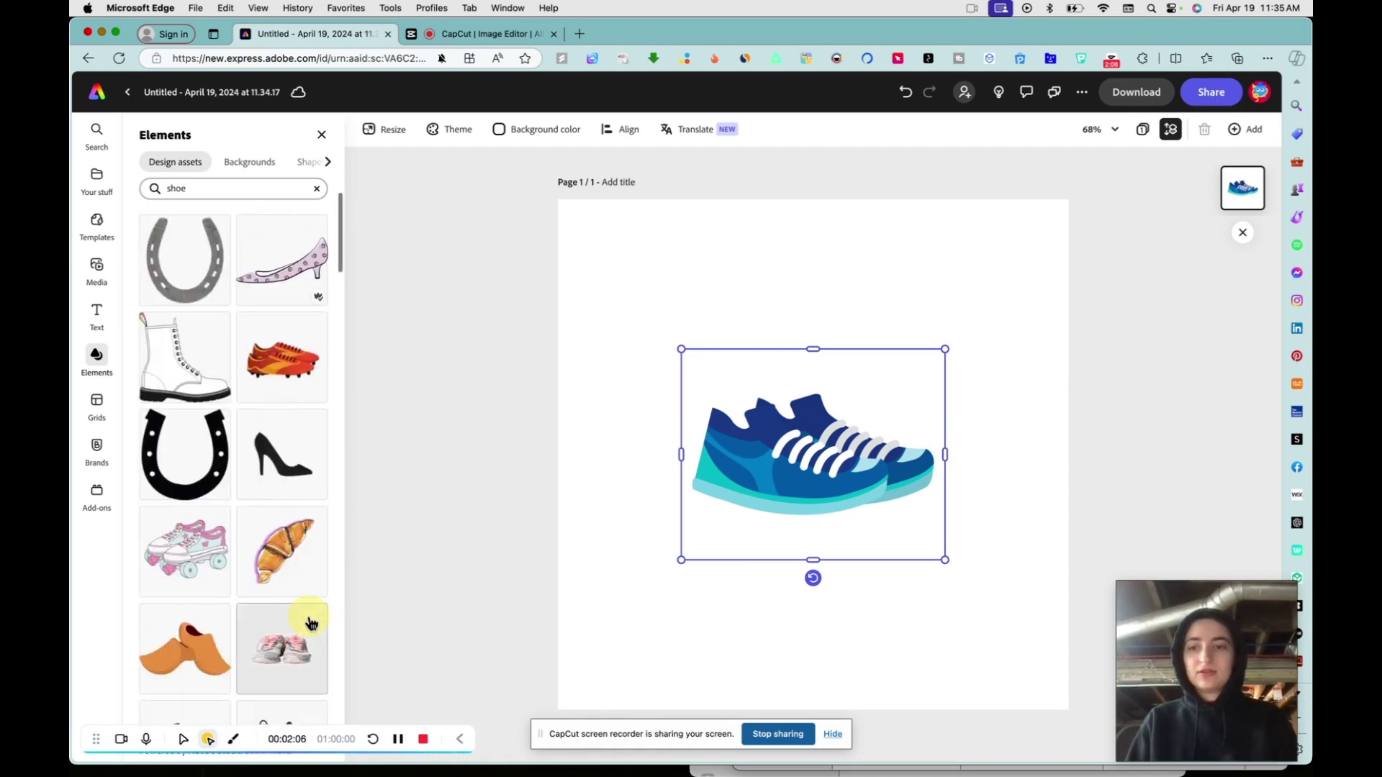
Search all content types for "shoe" using the previous search entry.
{"action": "left_click", "coordinate": [95, 135]}
{"action": "left_click", "coordinate": [316, 165]}
{"action": "left_click", "coordinate": [266, 167]}
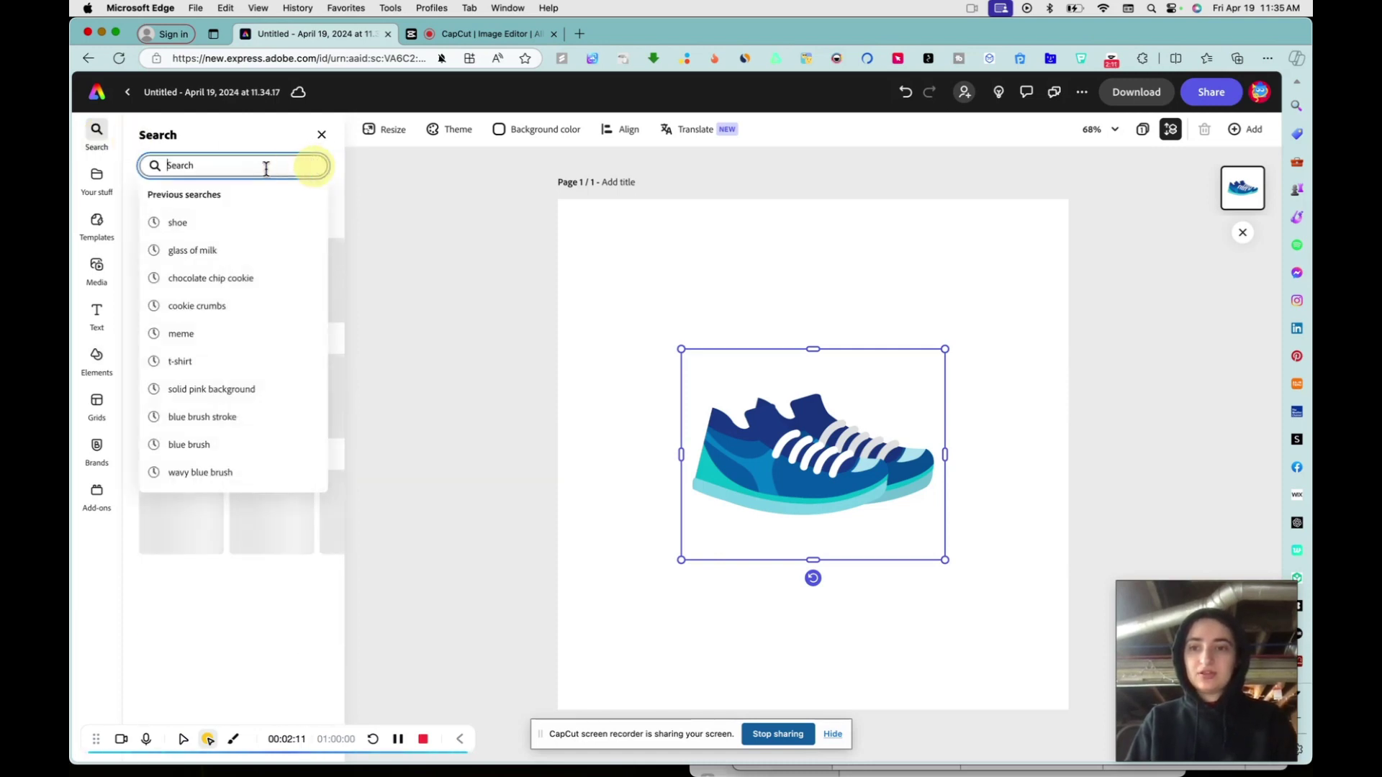
{"action": "left_click", "coordinate": [193, 223]}
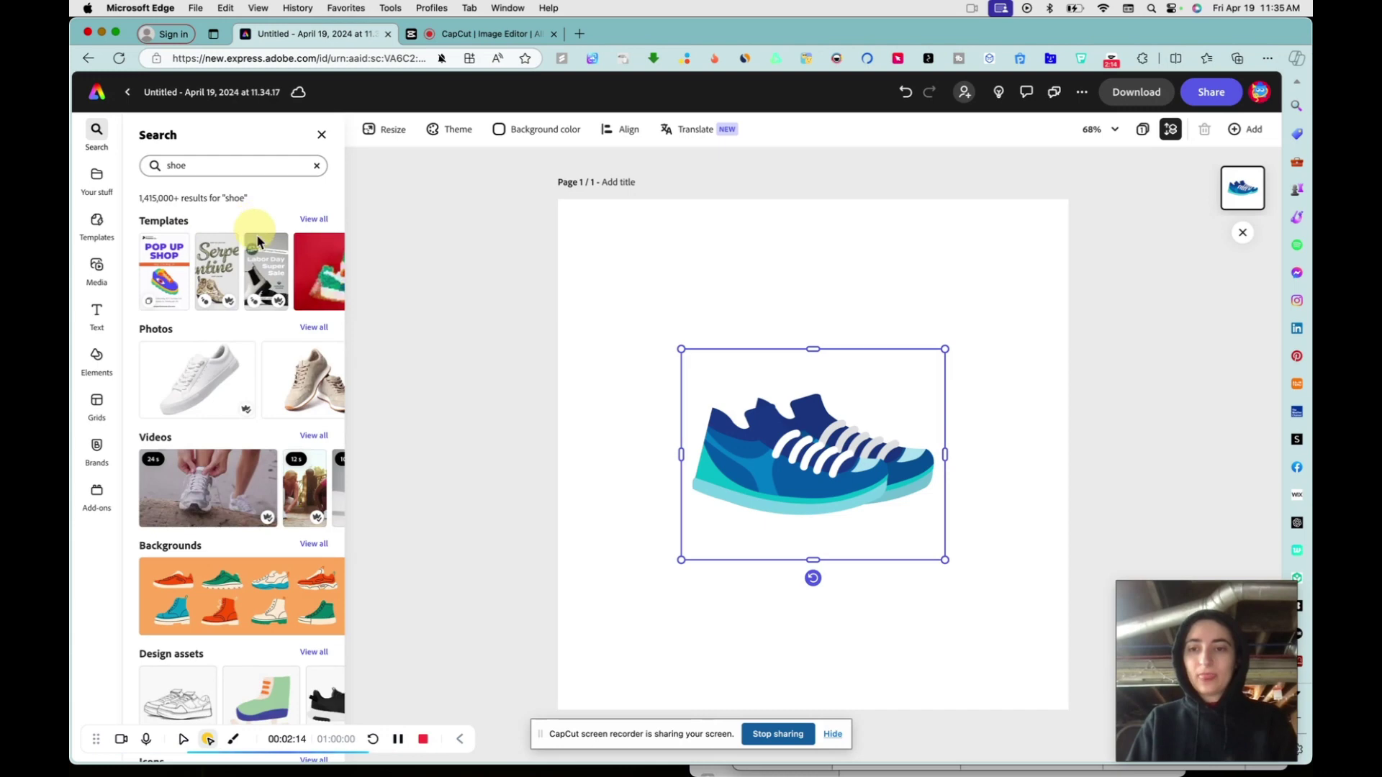
Examine the shoe results by category, paging through the videos and checking backgrounds, design assets and icons.
{"action": "scroll", "coordinate": [216, 468], "scroll_direction": "down", "scroll_amount": 3}
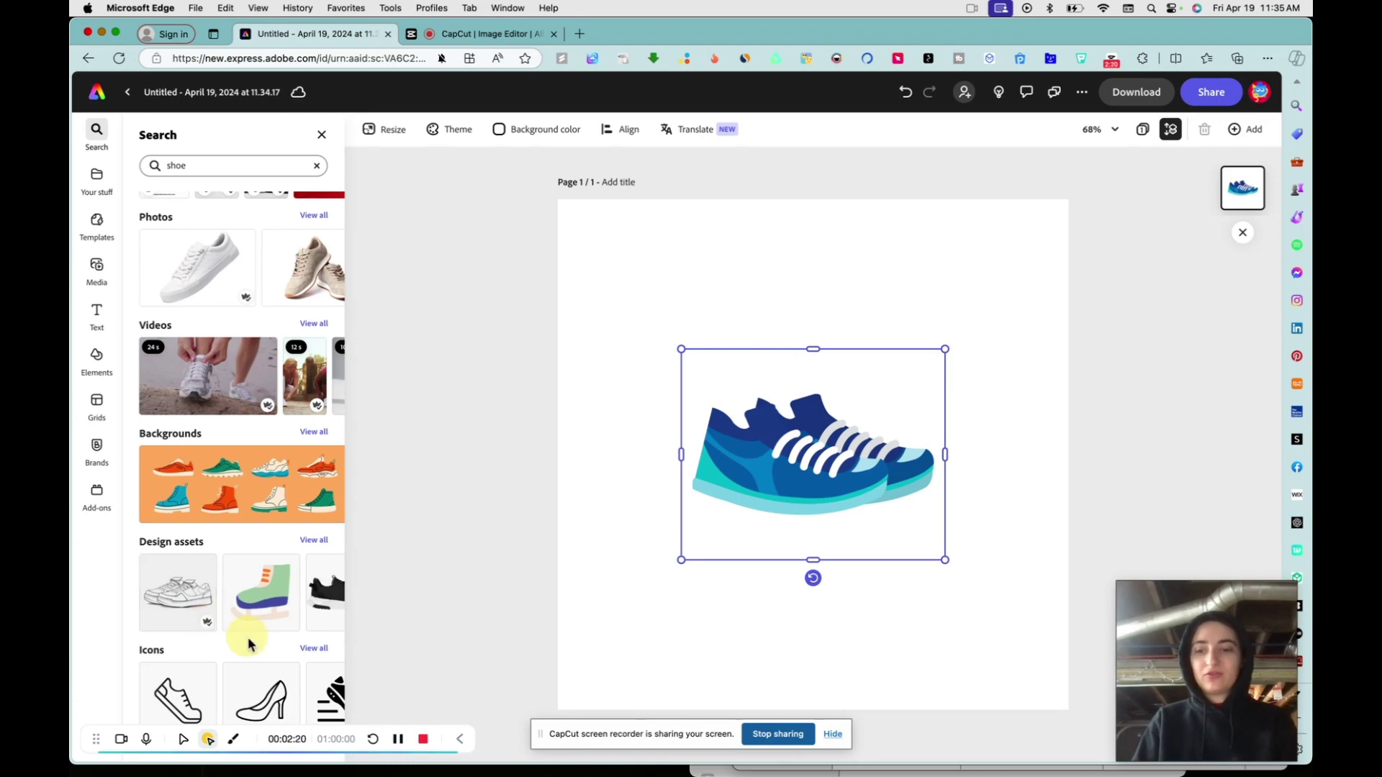
{"action": "scroll", "coordinate": [257, 576], "scroll_direction": "up", "scroll_amount": 3}
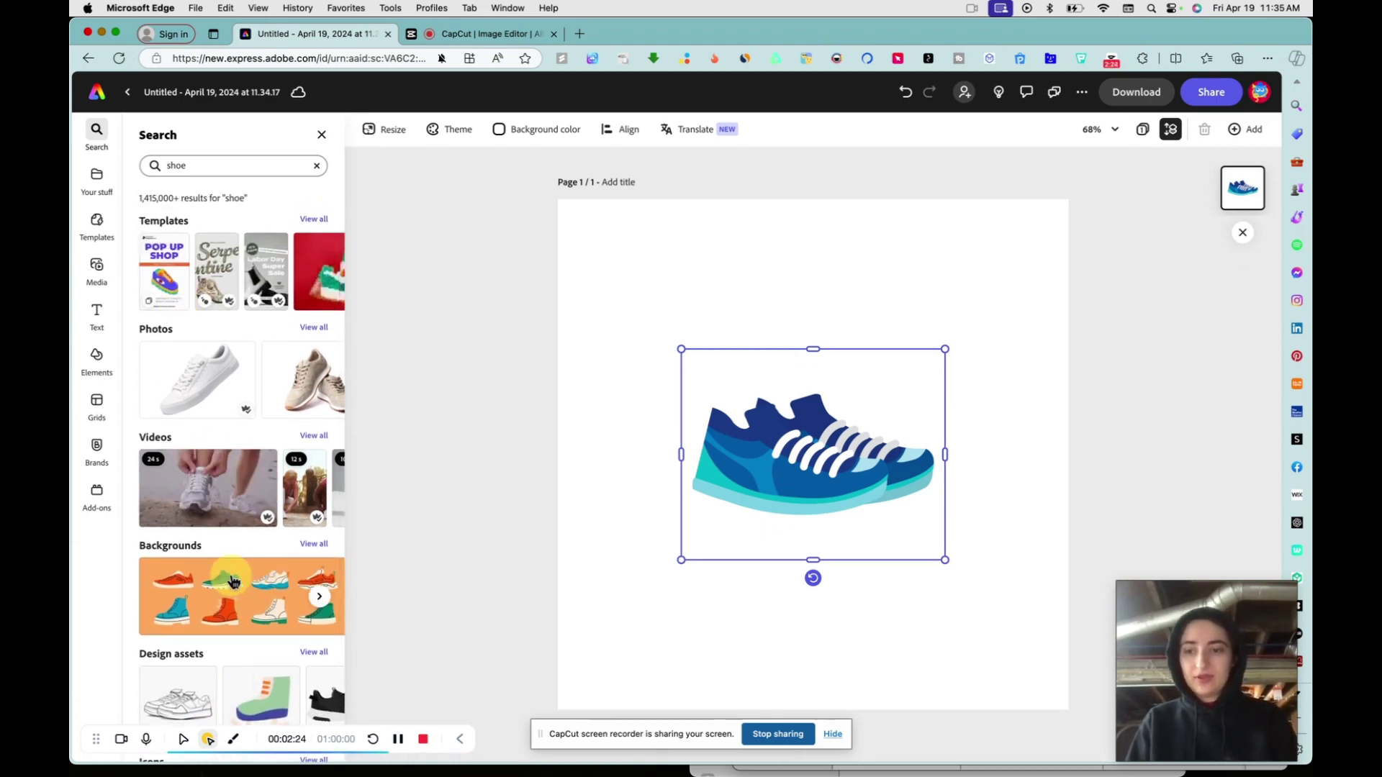
{"action": "scroll", "coordinate": [232, 580], "scroll_direction": "down", "scroll_amount": 1}
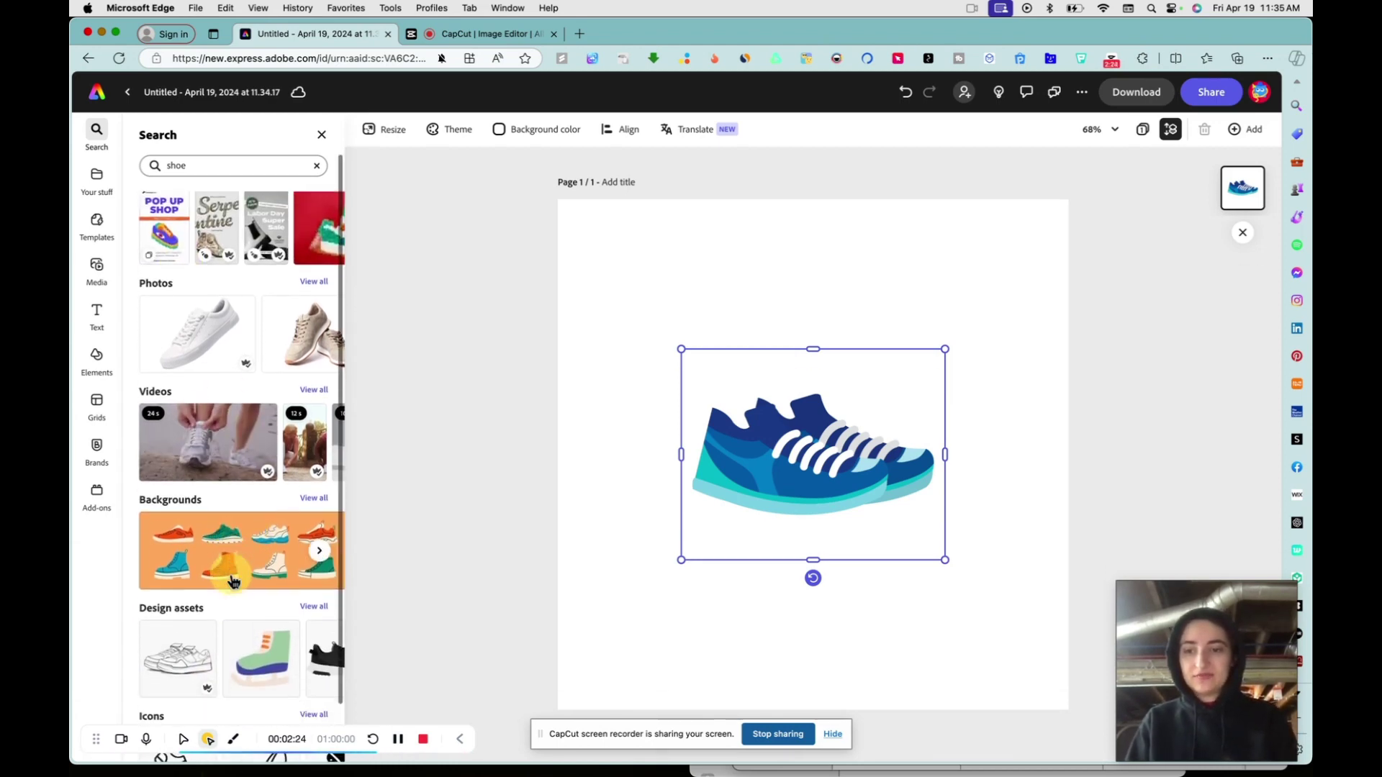
{"action": "left_click", "coordinate": [319, 444]}
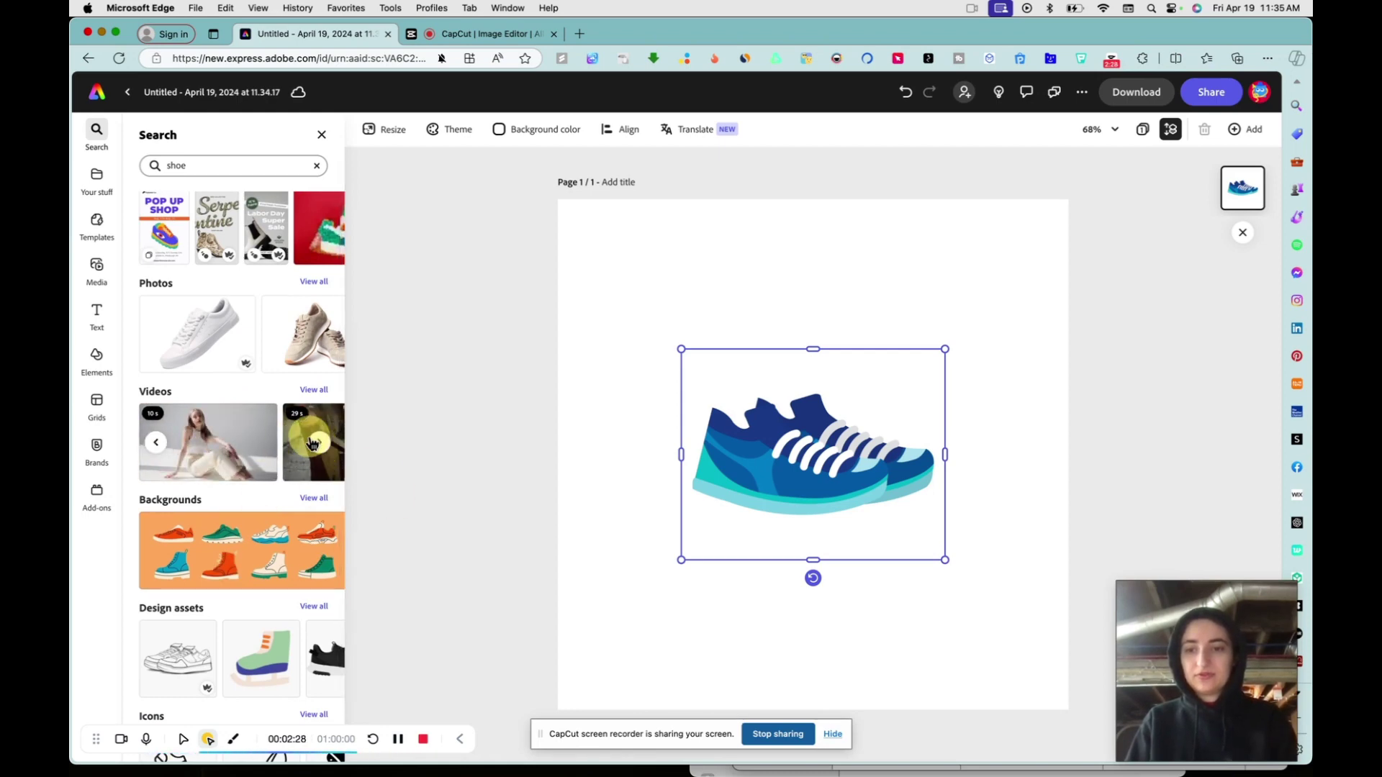
{"action": "left_click", "coordinate": [321, 450]}
{"action": "scroll", "coordinate": [286, 564], "scroll_direction": "down", "scroll_amount": 1}
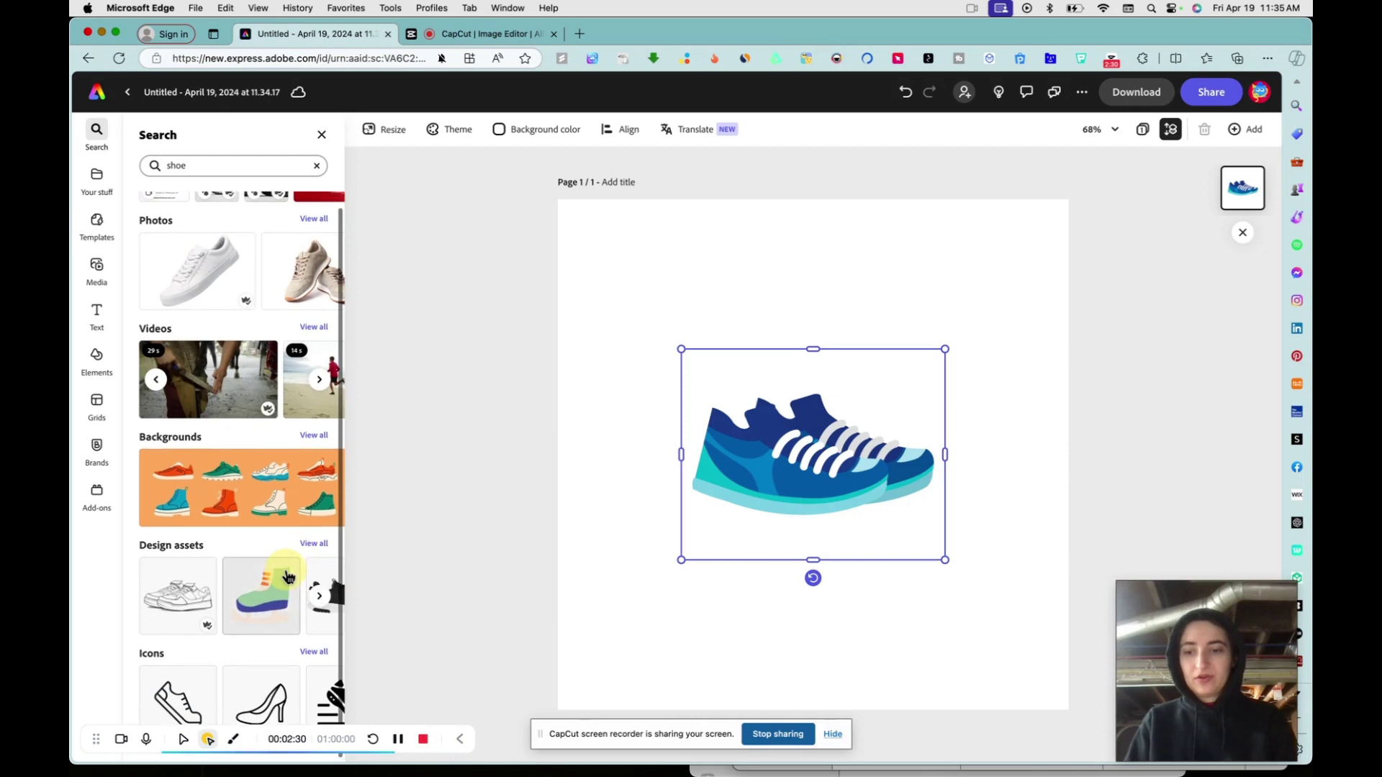
{"action": "scroll", "coordinate": [274, 547], "scroll_direction": "up", "scroll_amount": 3}
Look through the saved files, and browse the Instagram square post templates.
{"action": "left_click", "coordinate": [97, 177]}
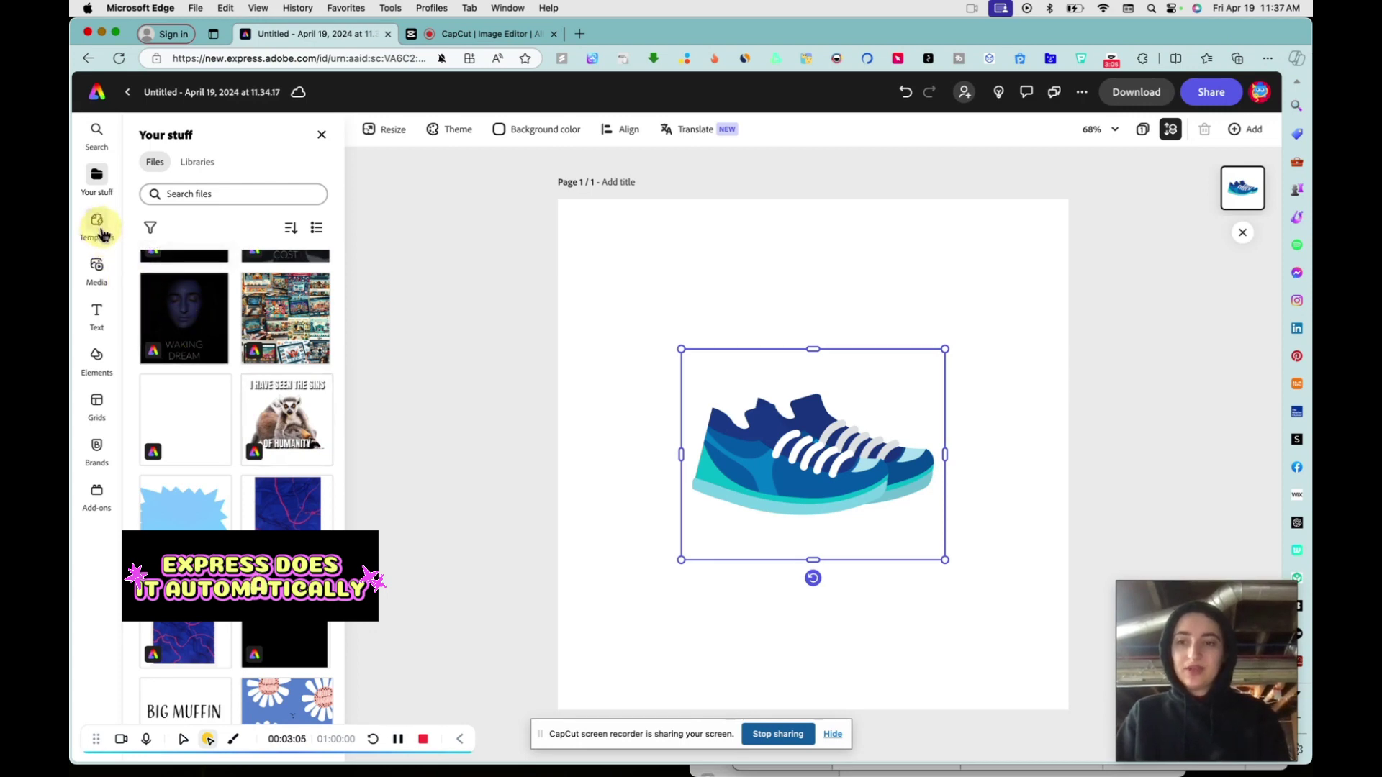
{"action": "left_click", "coordinate": [101, 234]}
{"action": "scroll", "coordinate": [259, 612], "scroll_direction": "down", "scroll_amount": 5}
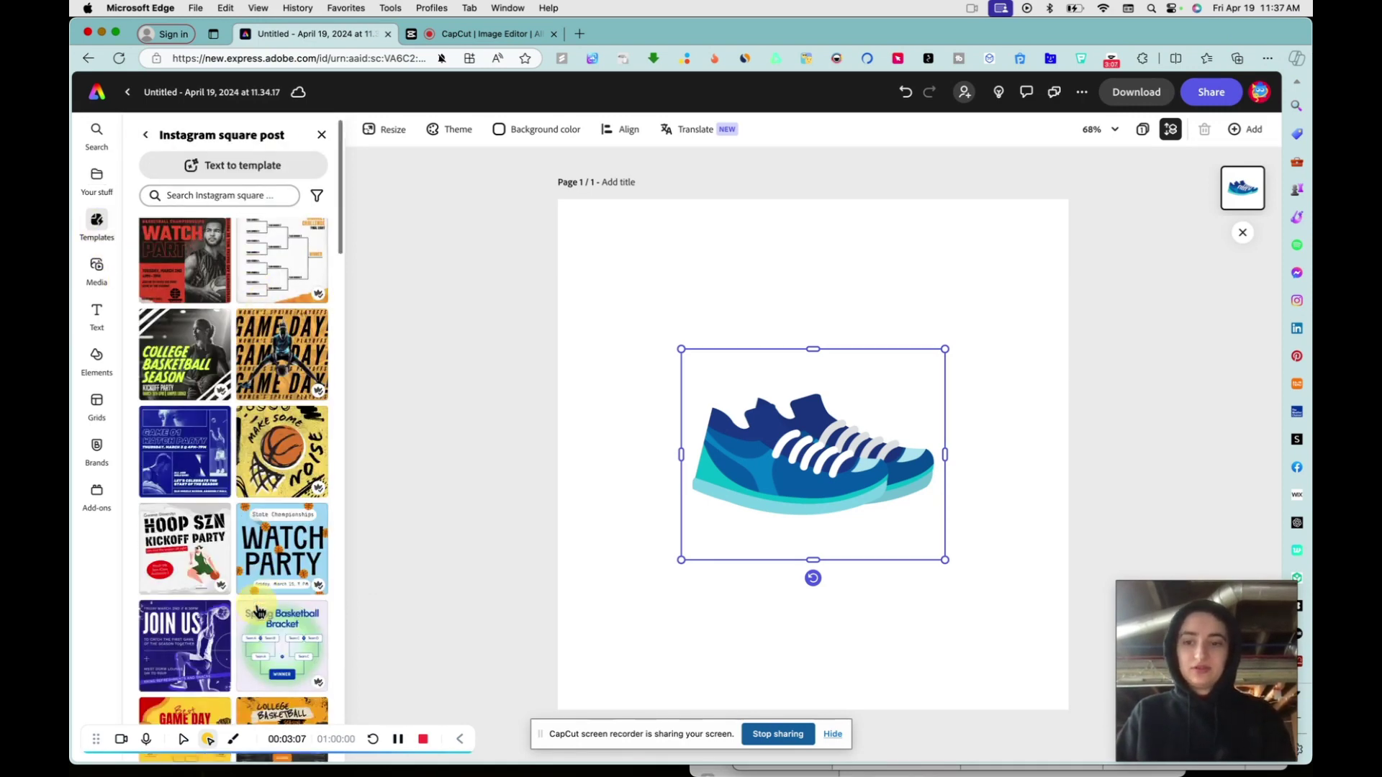
{"action": "scroll", "coordinate": [260, 612], "scroll_direction": "down", "scroll_amount": 1}
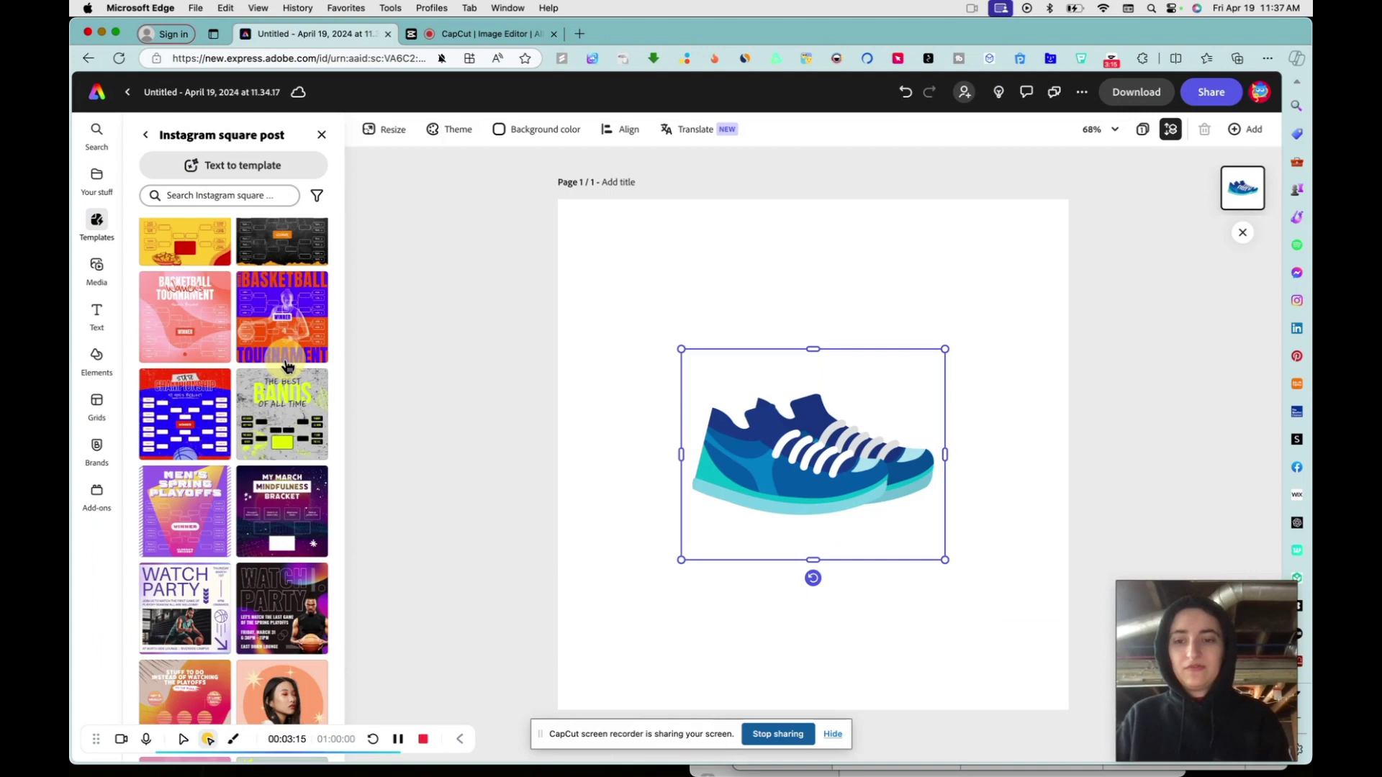
{"action": "left_click", "coordinate": [208, 739]}
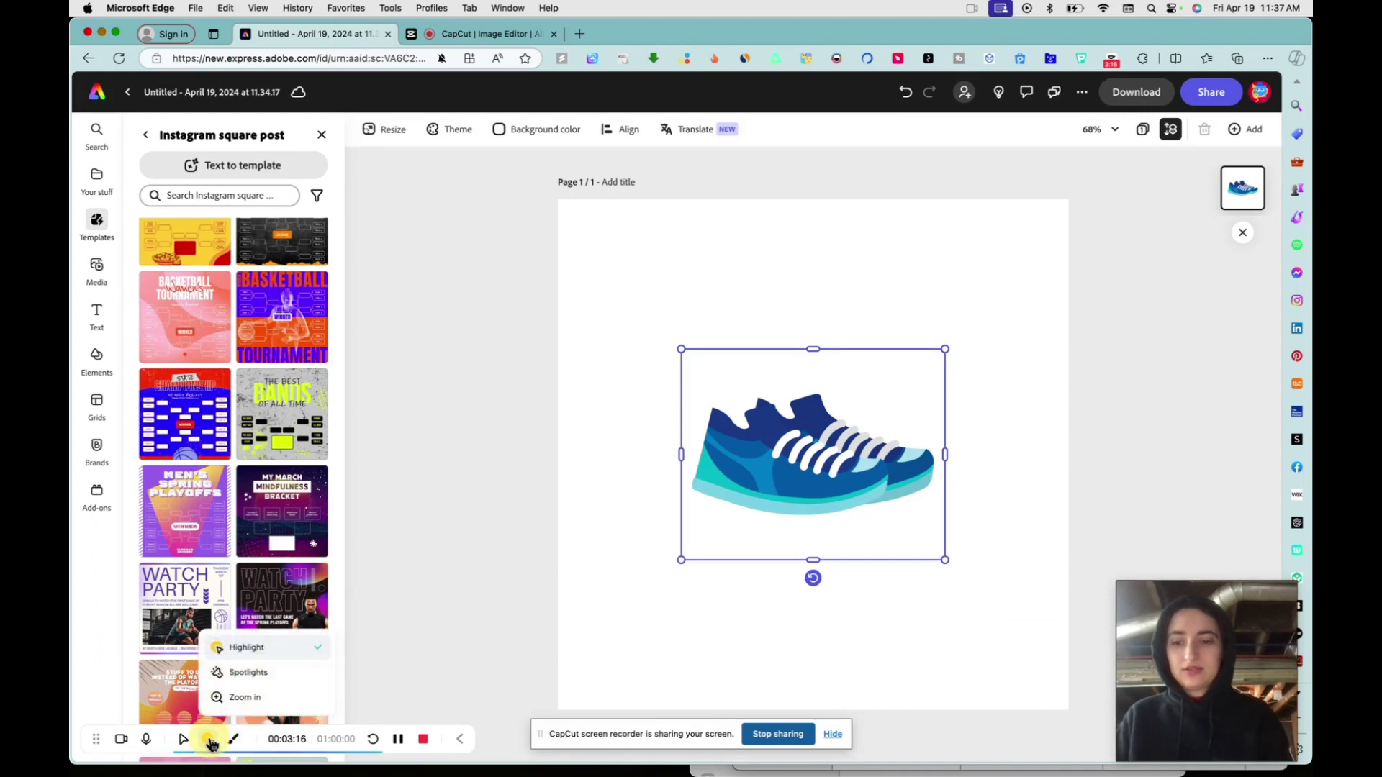
{"action": "left_click", "coordinate": [236, 695]}
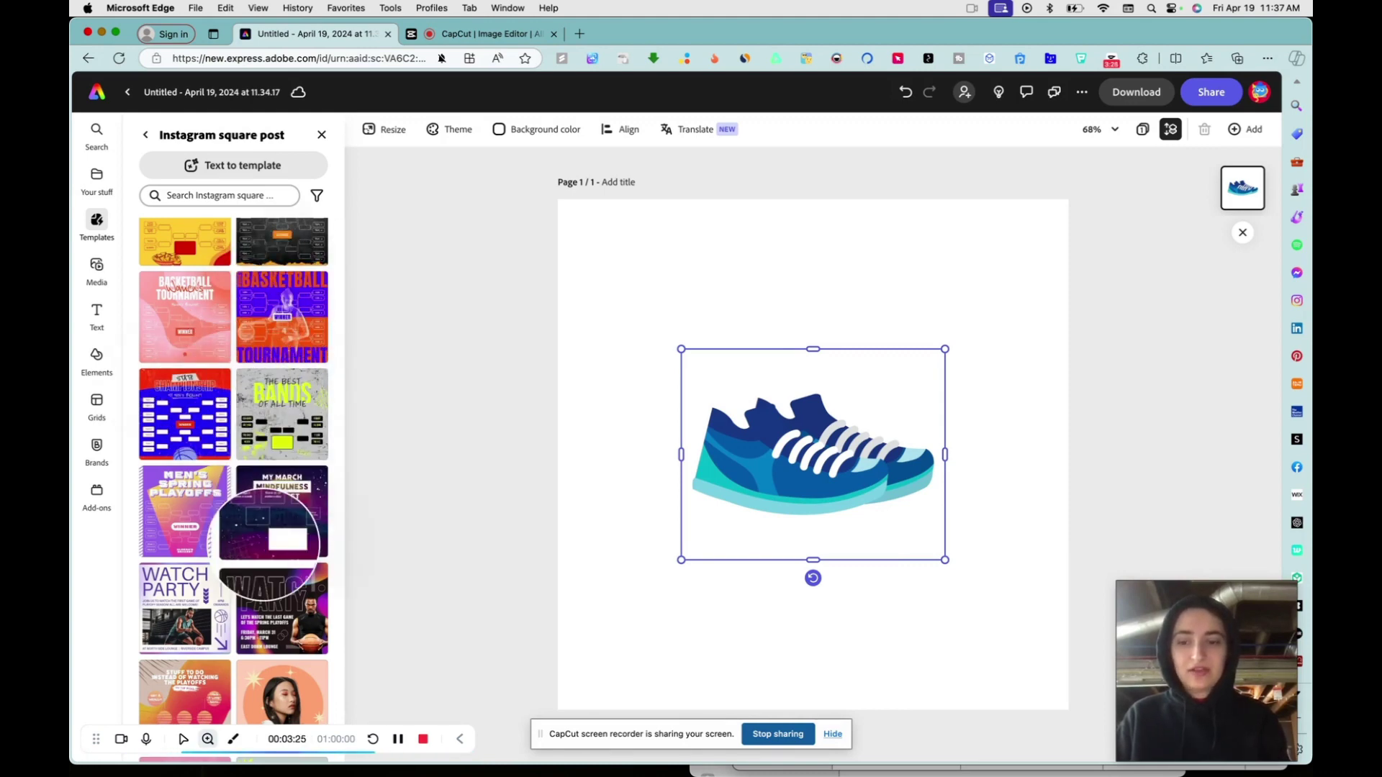
{"action": "left_click", "coordinate": [206, 745]}
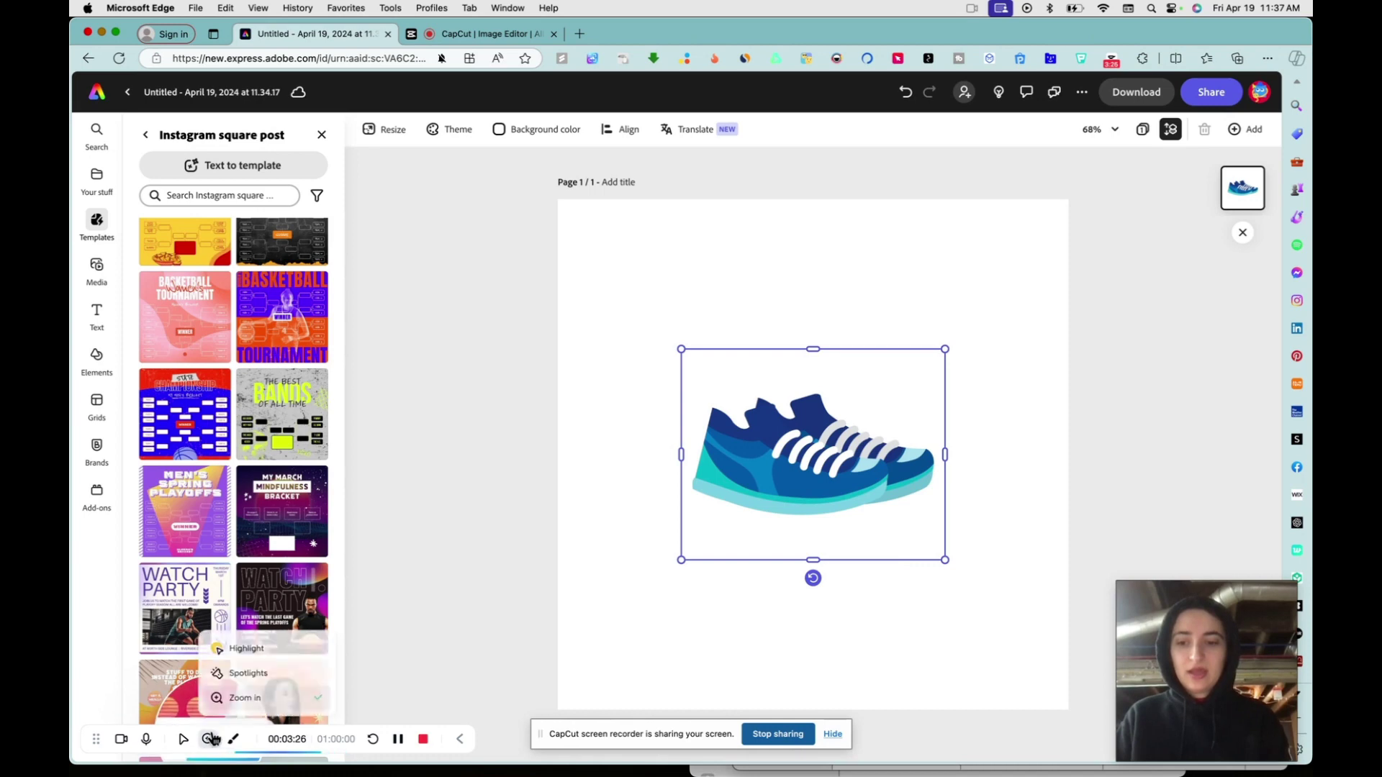
Browse the text layouts in the Text library, from social and bios through logos, seasonal and phrases.
{"action": "left_click", "coordinate": [249, 658]}
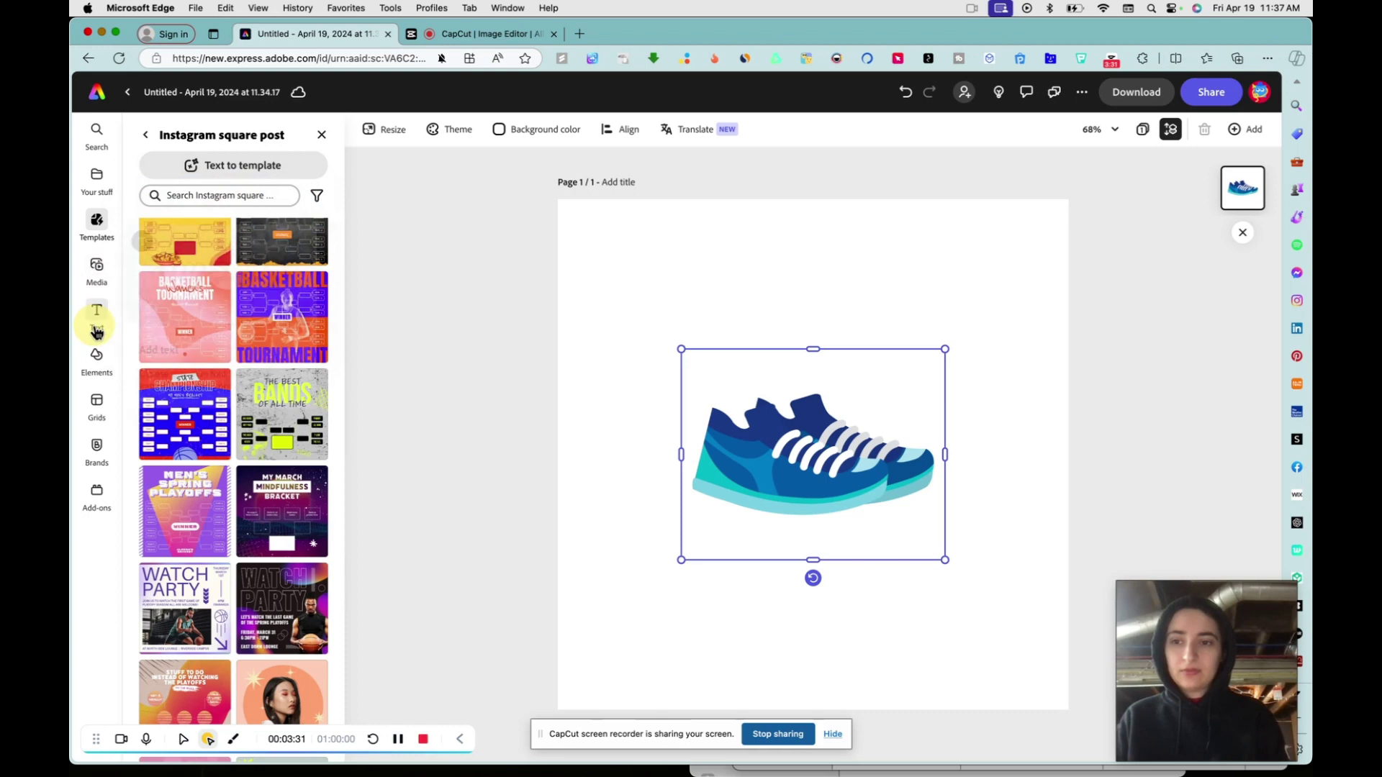
{"action": "left_click", "coordinate": [97, 325]}
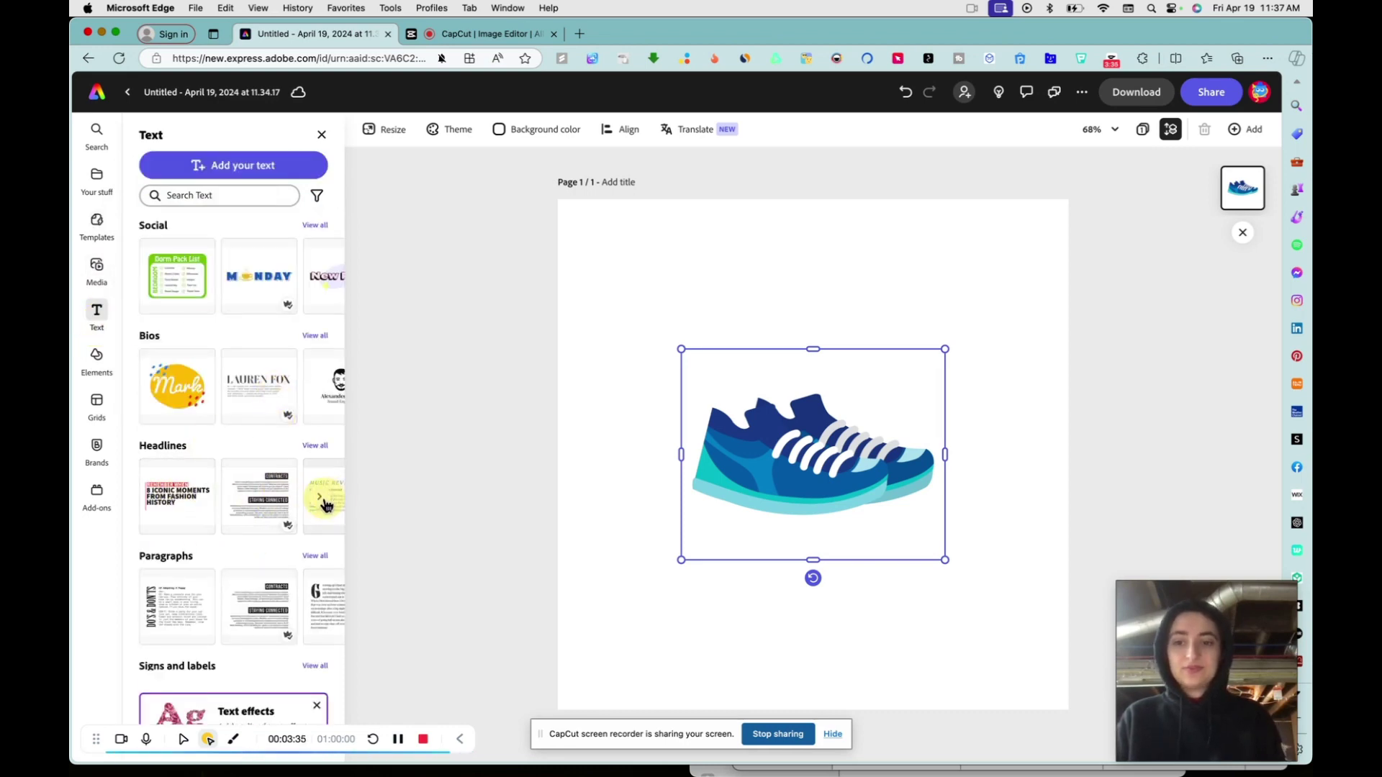
{"action": "scroll", "coordinate": [278, 555], "scroll_direction": "down", "scroll_amount": 5}
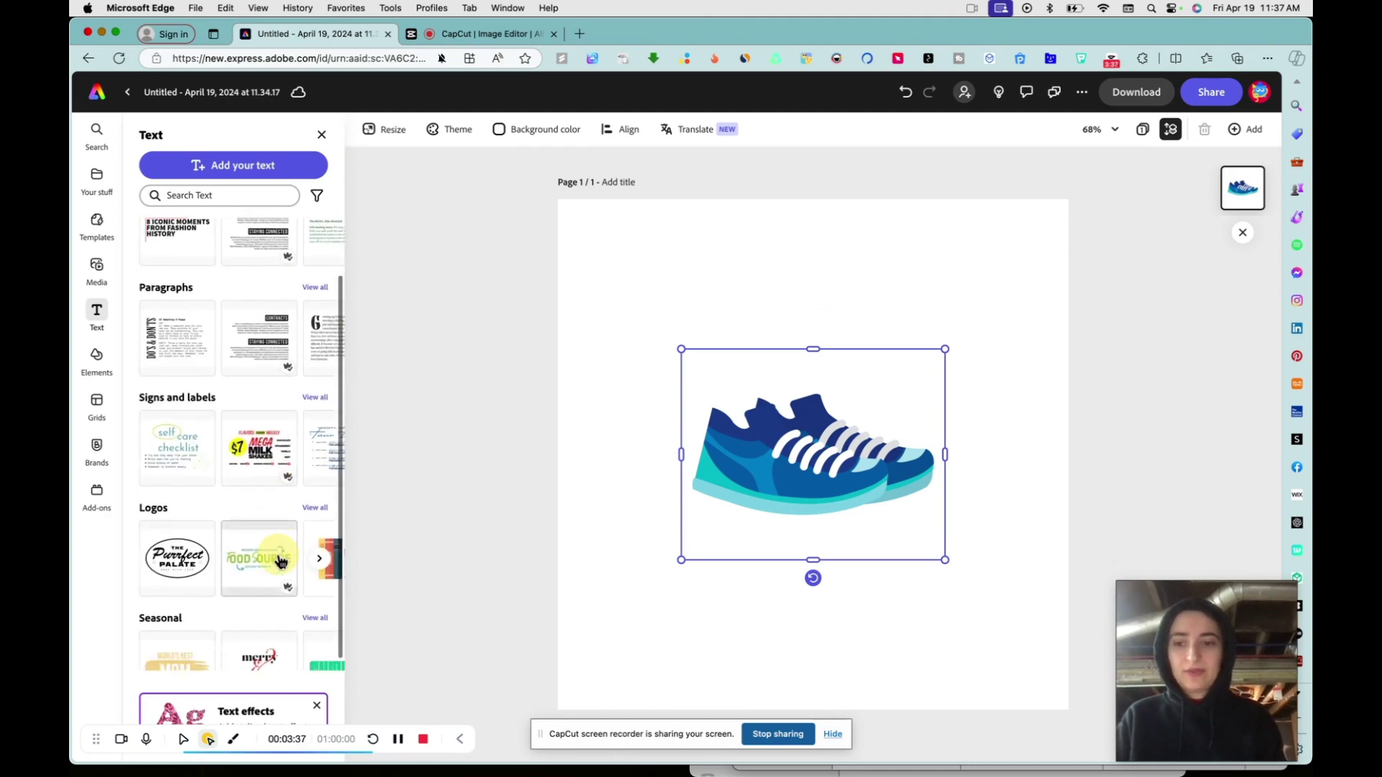
{"action": "scroll", "coordinate": [241, 549], "scroll_direction": "down", "scroll_amount": 2}
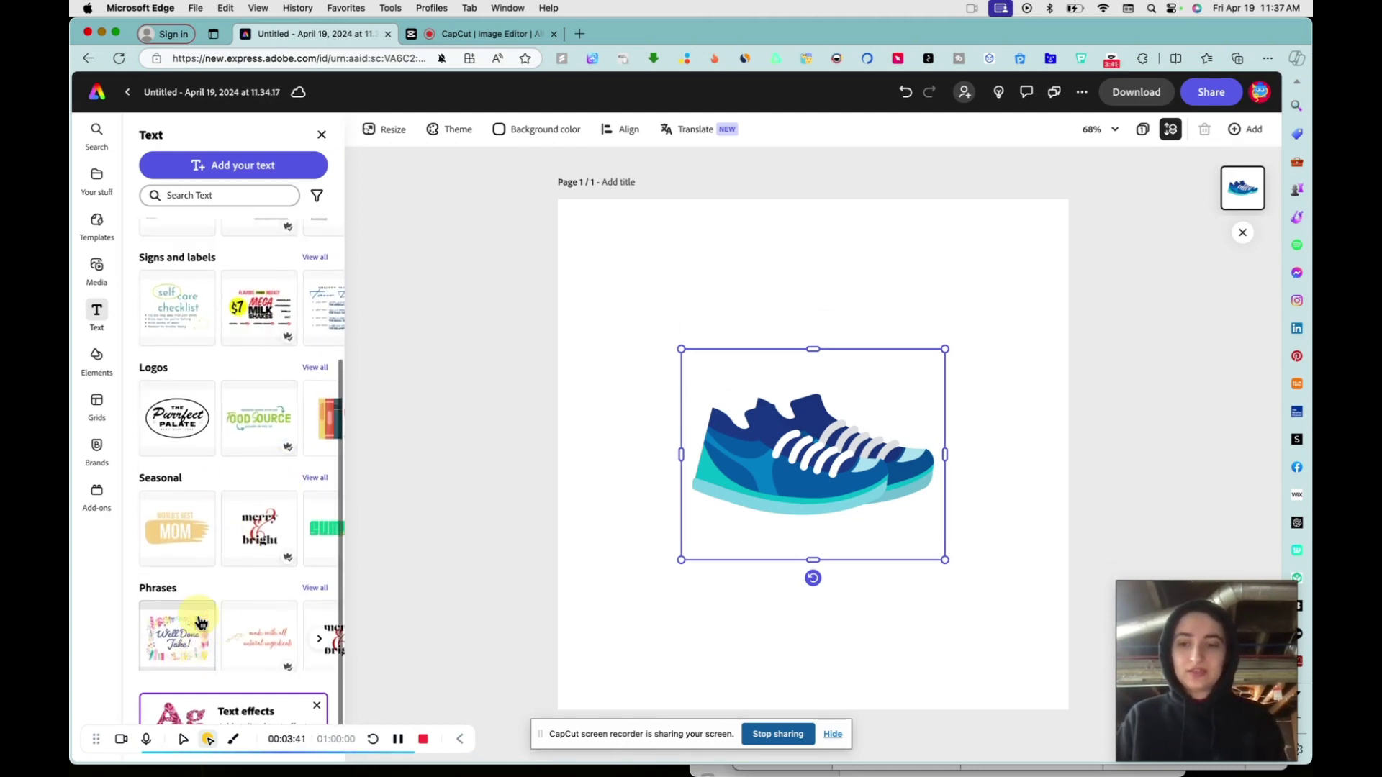
{"action": "scroll", "coordinate": [197, 619], "scroll_direction": "up", "scroll_amount": 6}
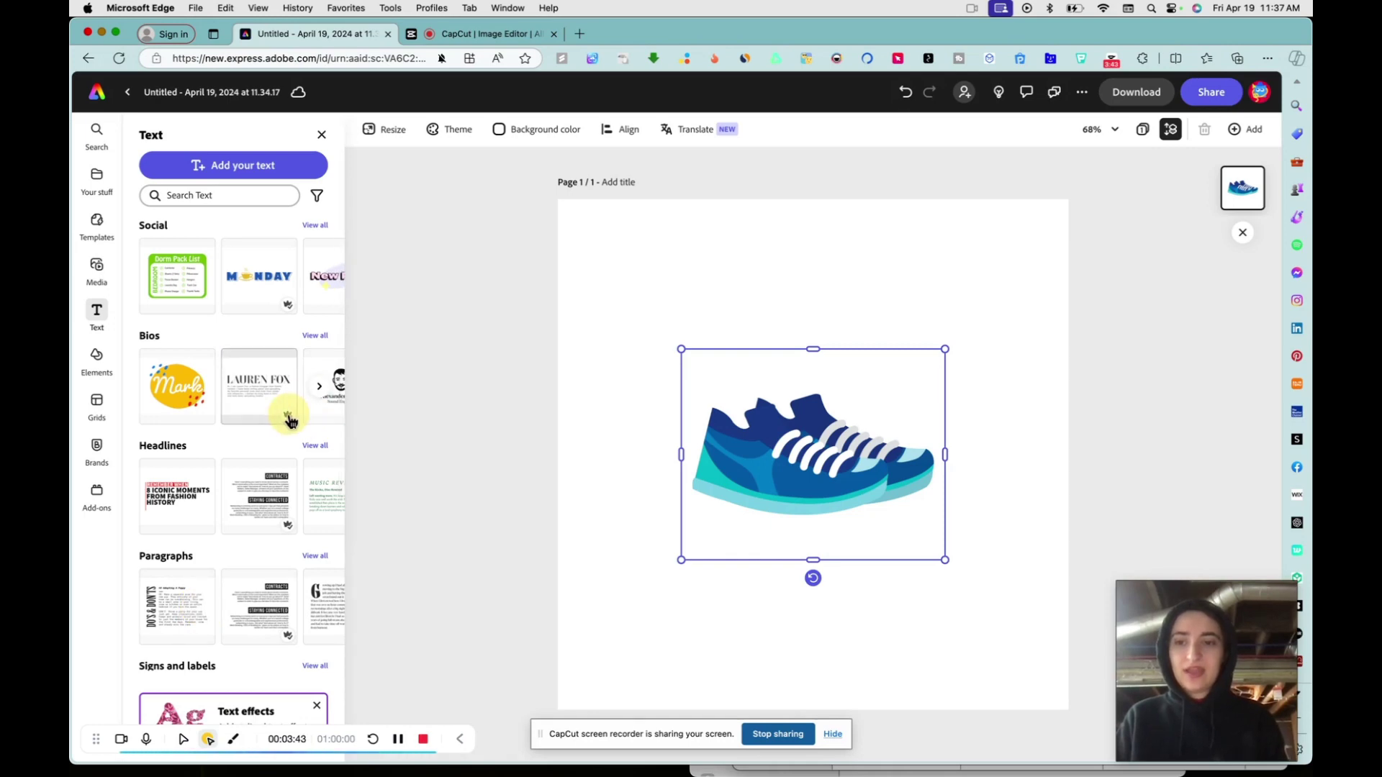
Check the style and mood filter options for text layouts.
{"action": "left_click", "coordinate": [317, 196]}
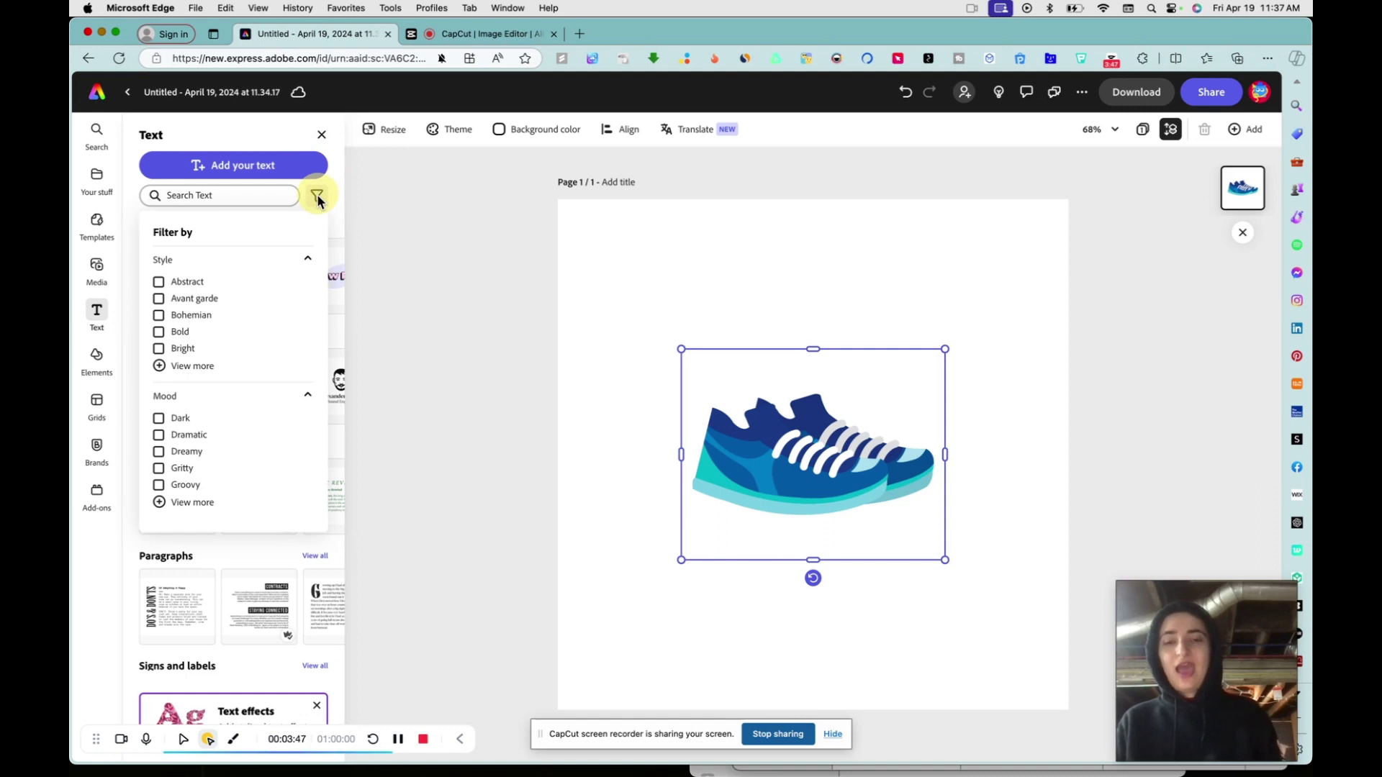
{"action": "left_click", "coordinate": [318, 197]}
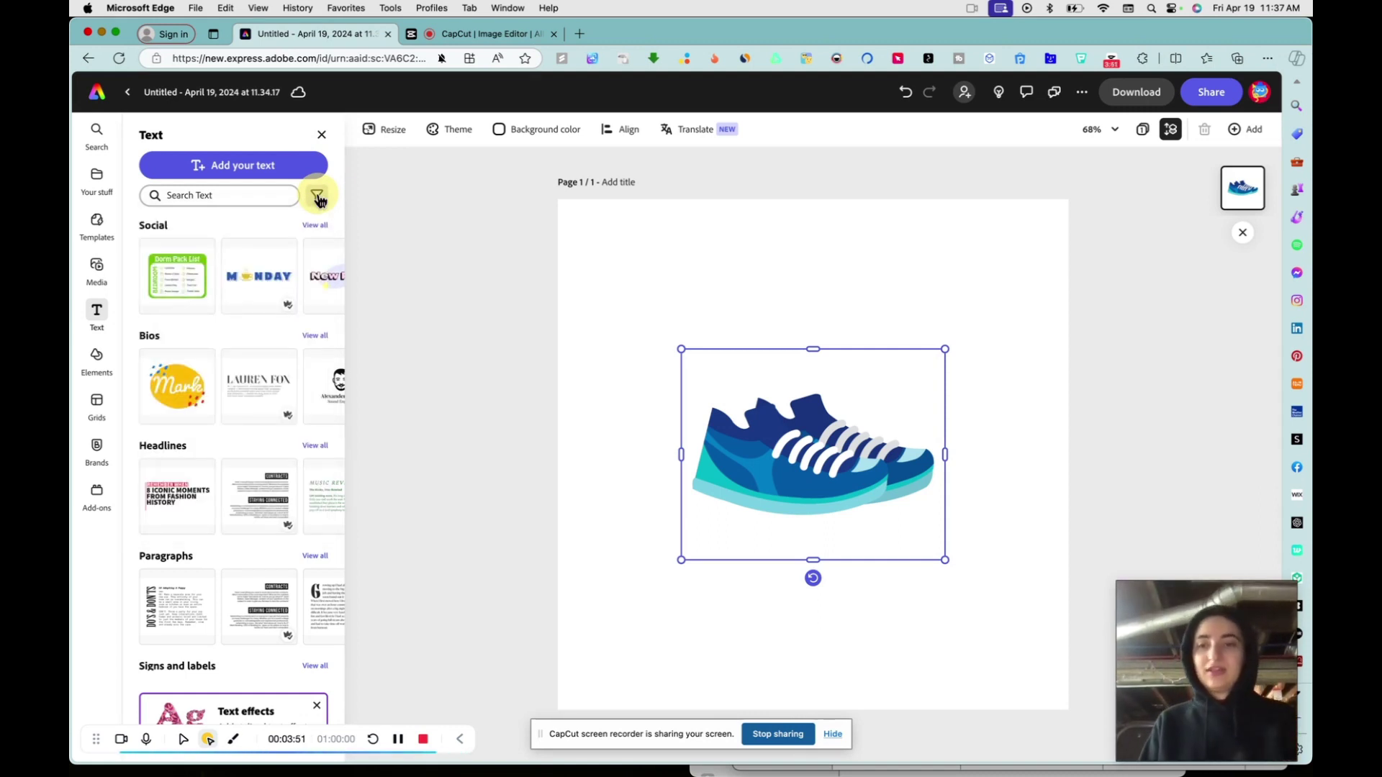
{"action": "left_click", "coordinate": [318, 198]}
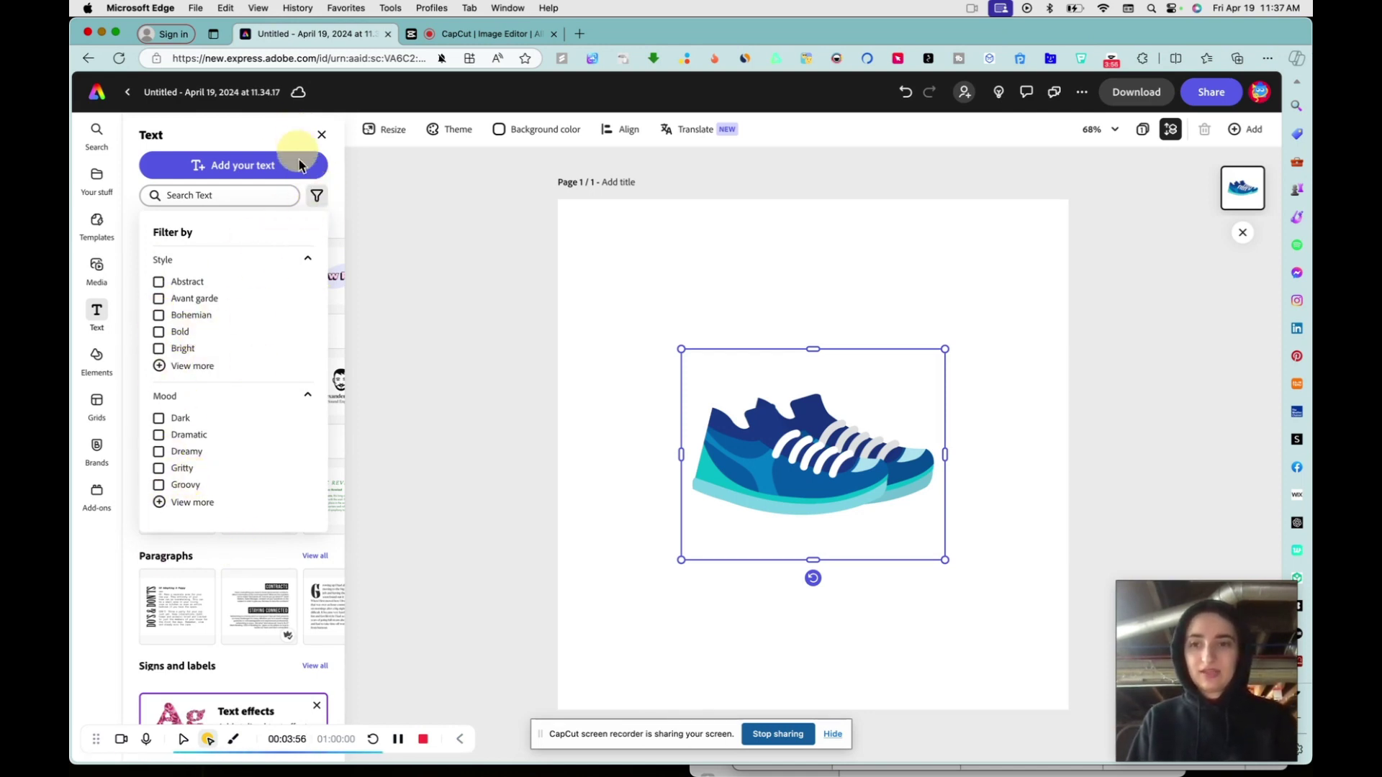
{"action": "left_click", "coordinate": [316, 199]}
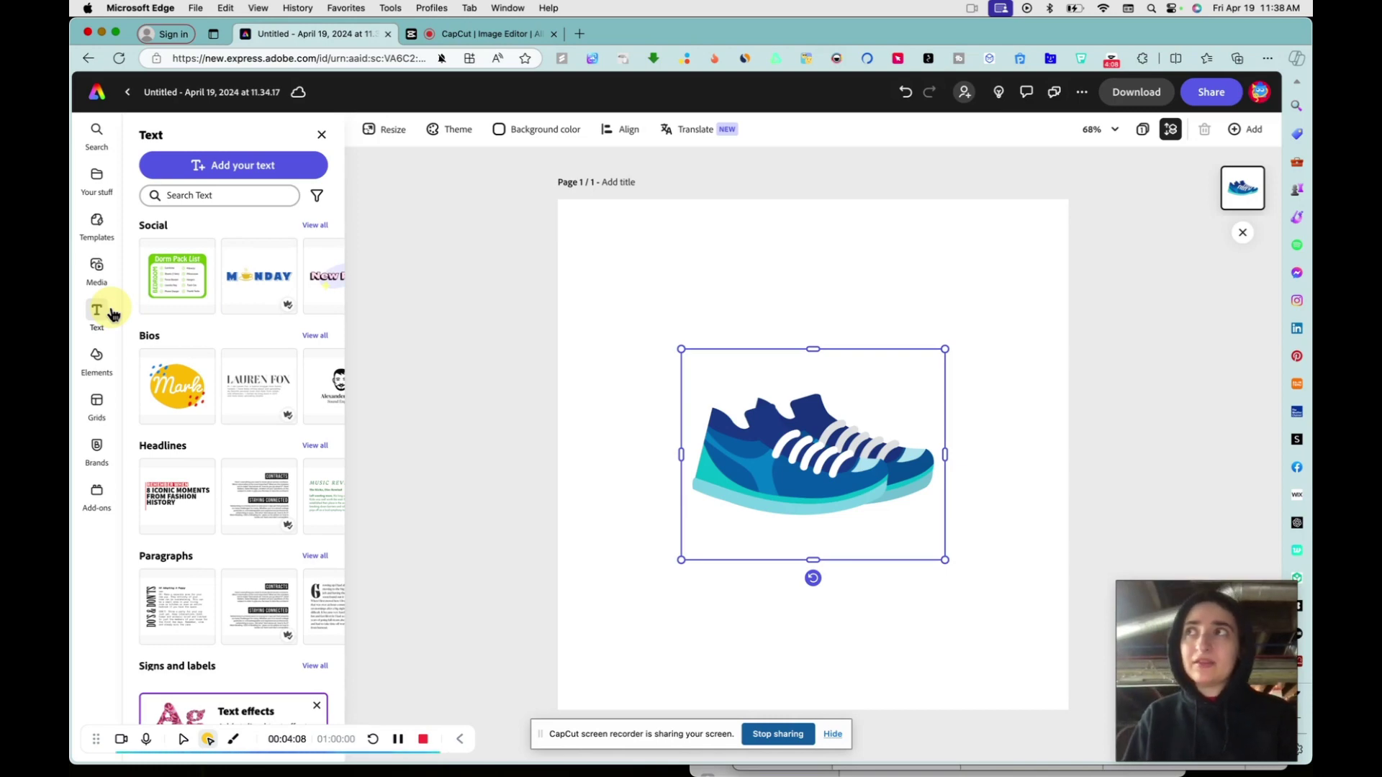
{"action": "mouse_move", "coordinate": [113, 314]}
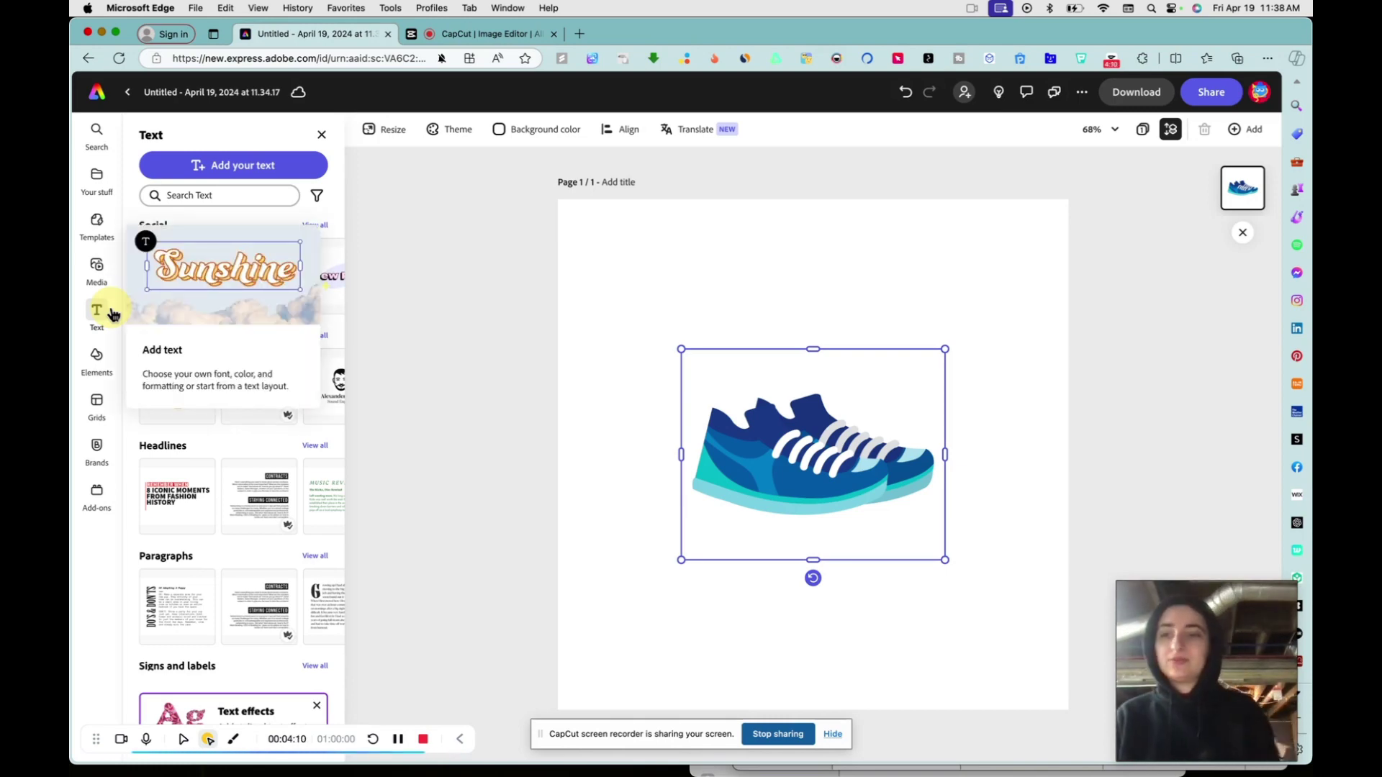
Check the filter options for the Instagram square post templates.
{"action": "left_click", "coordinate": [96, 221]}
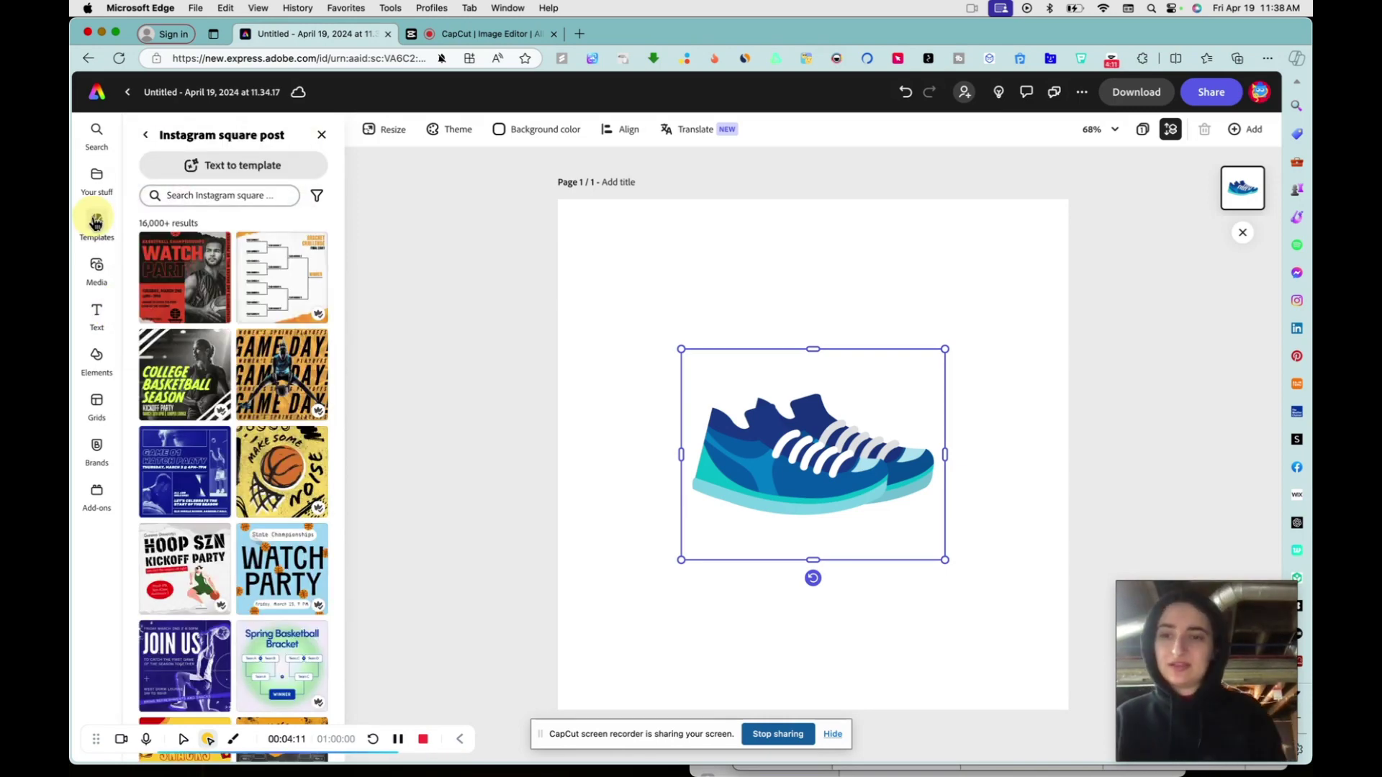
{"action": "left_click", "coordinate": [318, 196]}
{"action": "scroll", "coordinate": [257, 377], "scroll_direction": "down", "scroll_amount": 2}
{"action": "scroll", "coordinate": [201, 259], "scroll_direction": "up", "scroll_amount": 2}
{"action": "left_click", "coordinate": [318, 196]}
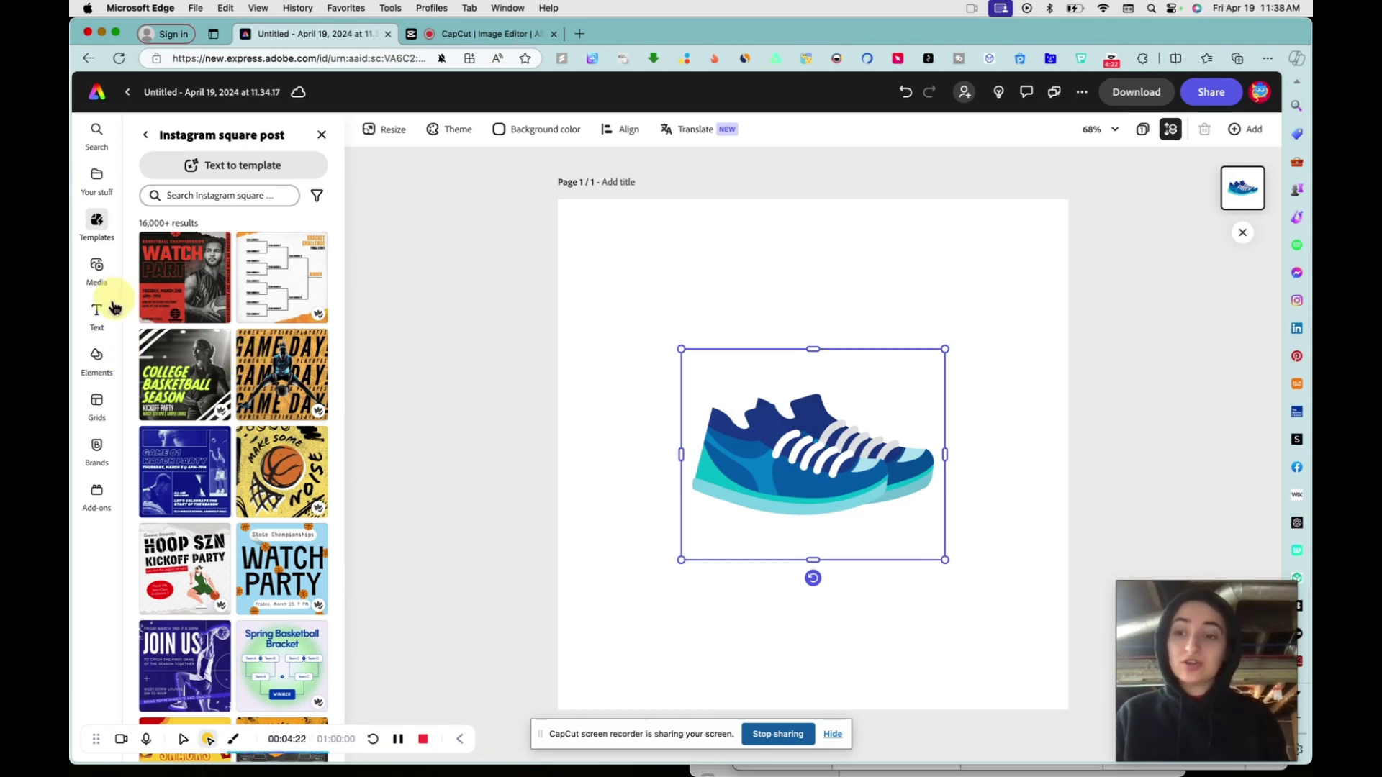
Examine the design asset categories in the Elements library, from brushes and frames to overlays and textures.
{"action": "left_click", "coordinate": [97, 318]}
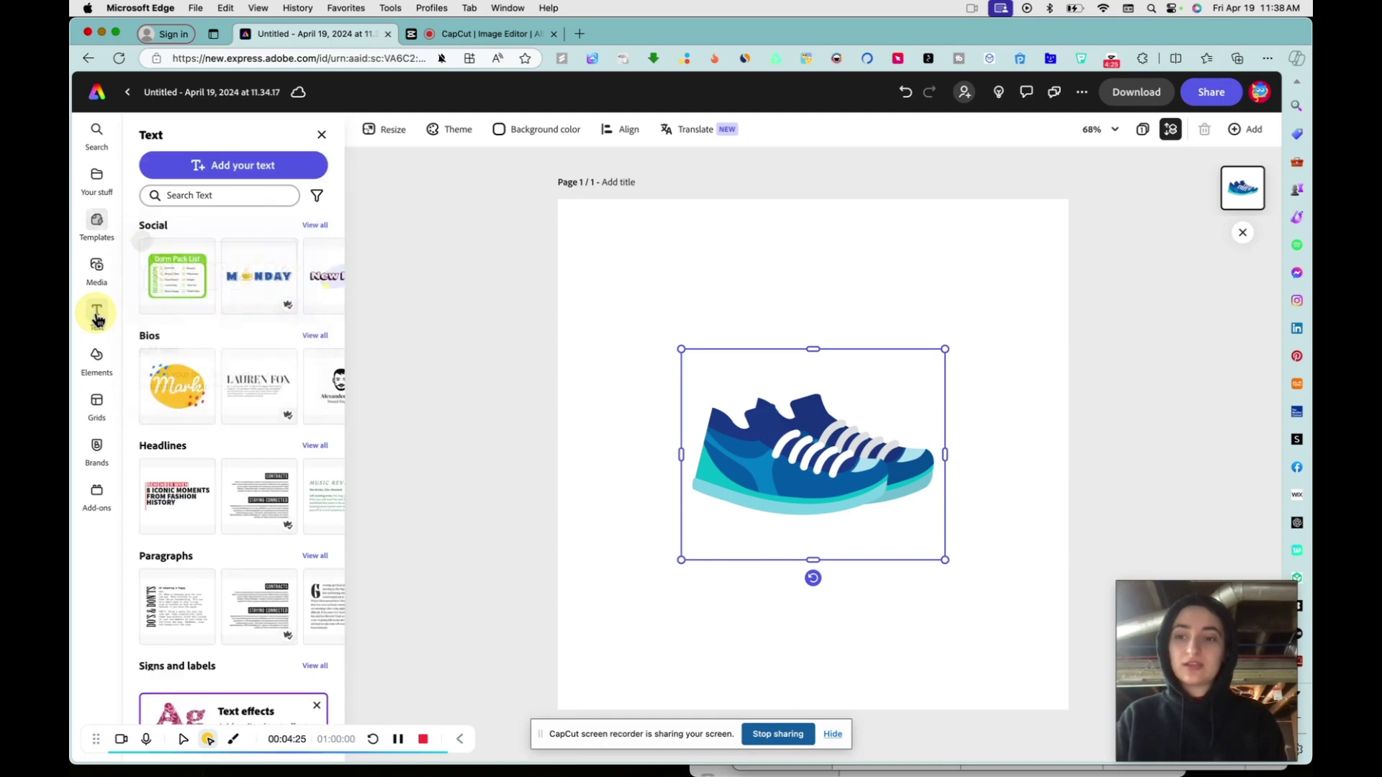
{"action": "left_click", "coordinate": [98, 363]}
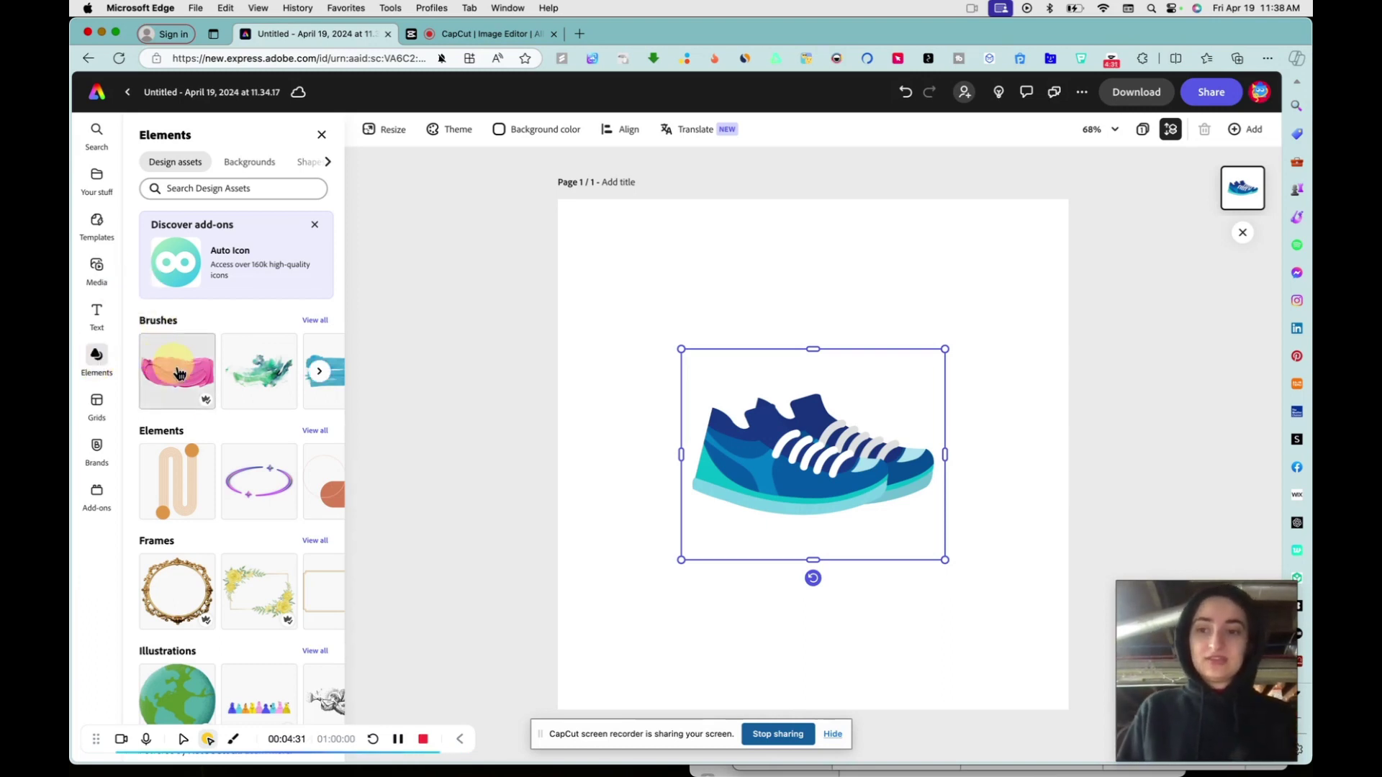
{"action": "scroll", "coordinate": [204, 439], "scroll_direction": "down", "scroll_amount": 3}
{"action": "scroll", "coordinate": [204, 440], "scroll_direction": "down", "scroll_amount": 2}
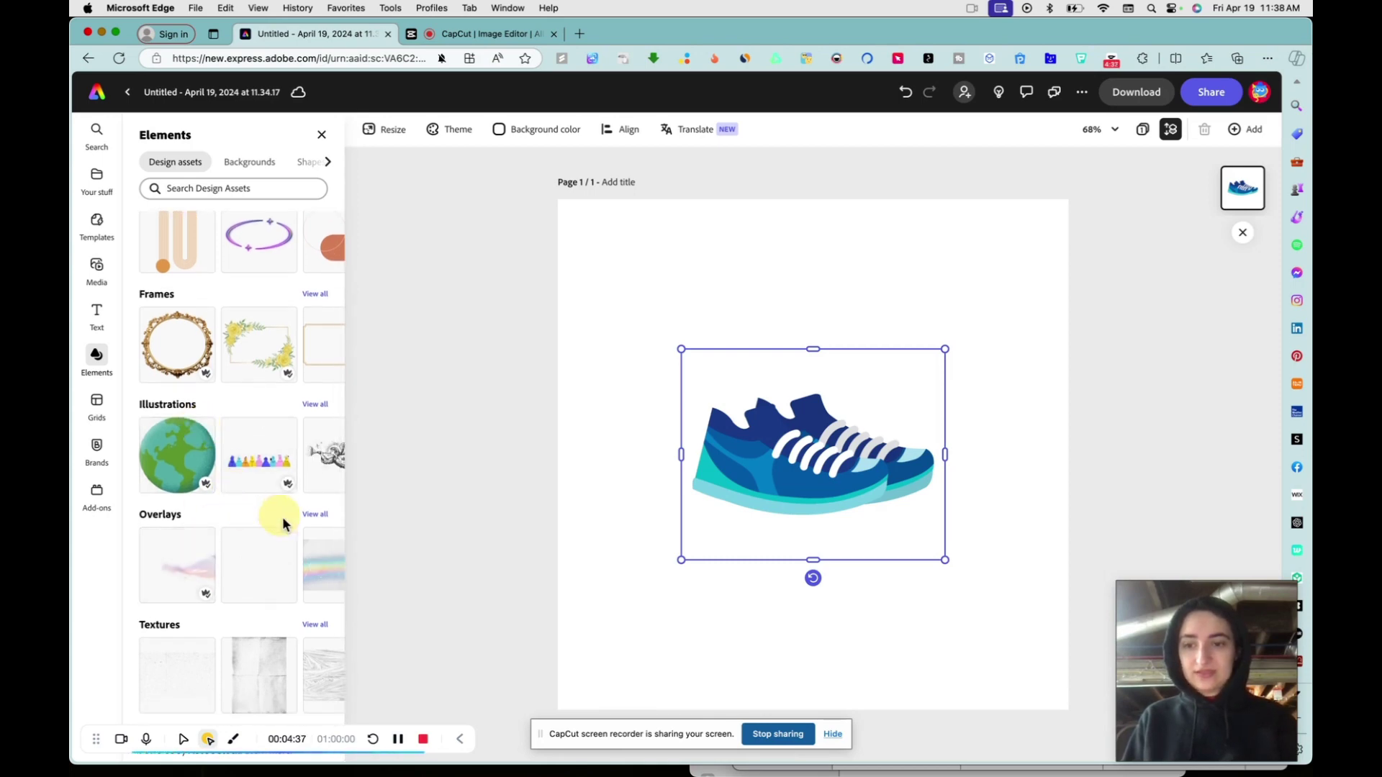
{"action": "scroll", "coordinate": [320, 573], "scroll_direction": "up", "scroll_amount": 1}
{"action": "scroll", "coordinate": [320, 568], "scroll_direction": "up", "scroll_amount": 5}
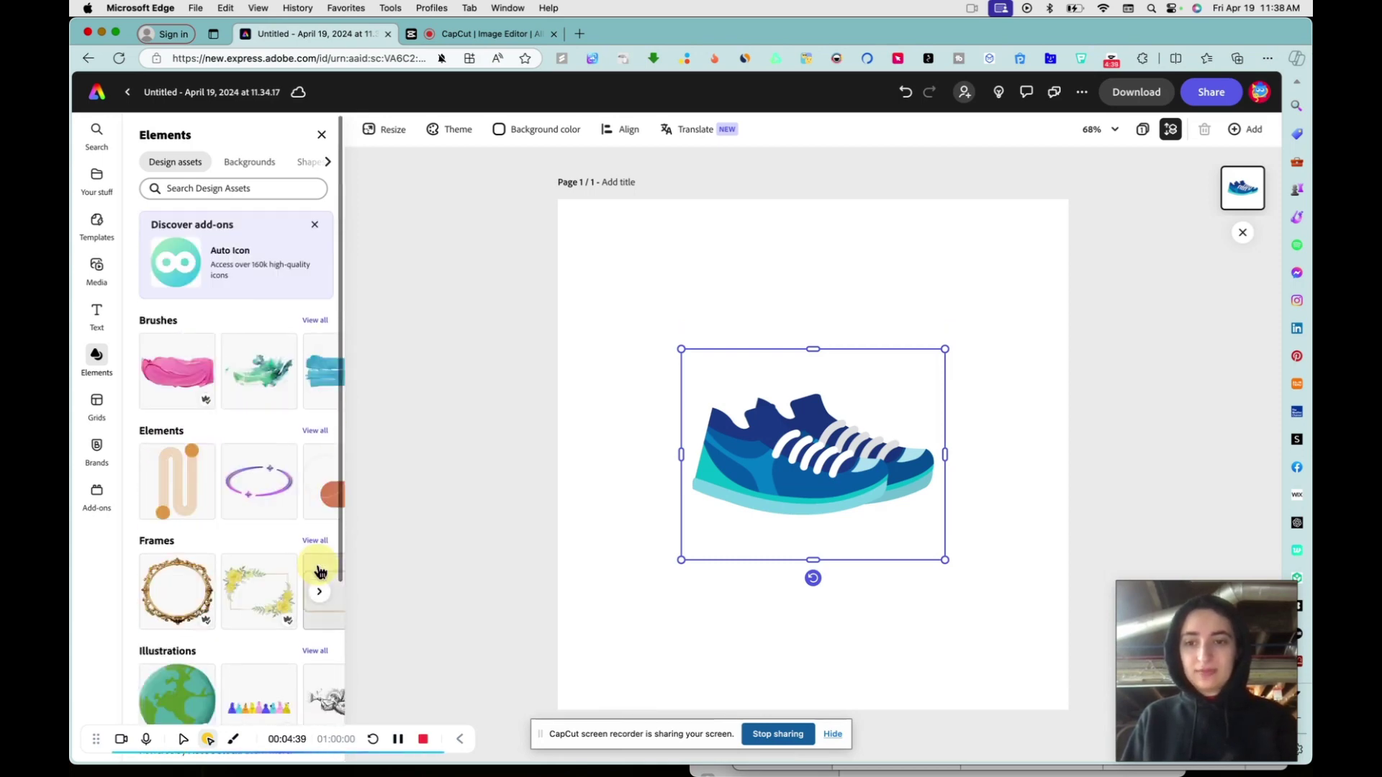
{"action": "scroll", "coordinate": [317, 566], "scroll_direction": "down", "scroll_amount": 5}
{"action": "scroll", "coordinate": [216, 404], "scroll_direction": "up", "scroll_amount": 5}
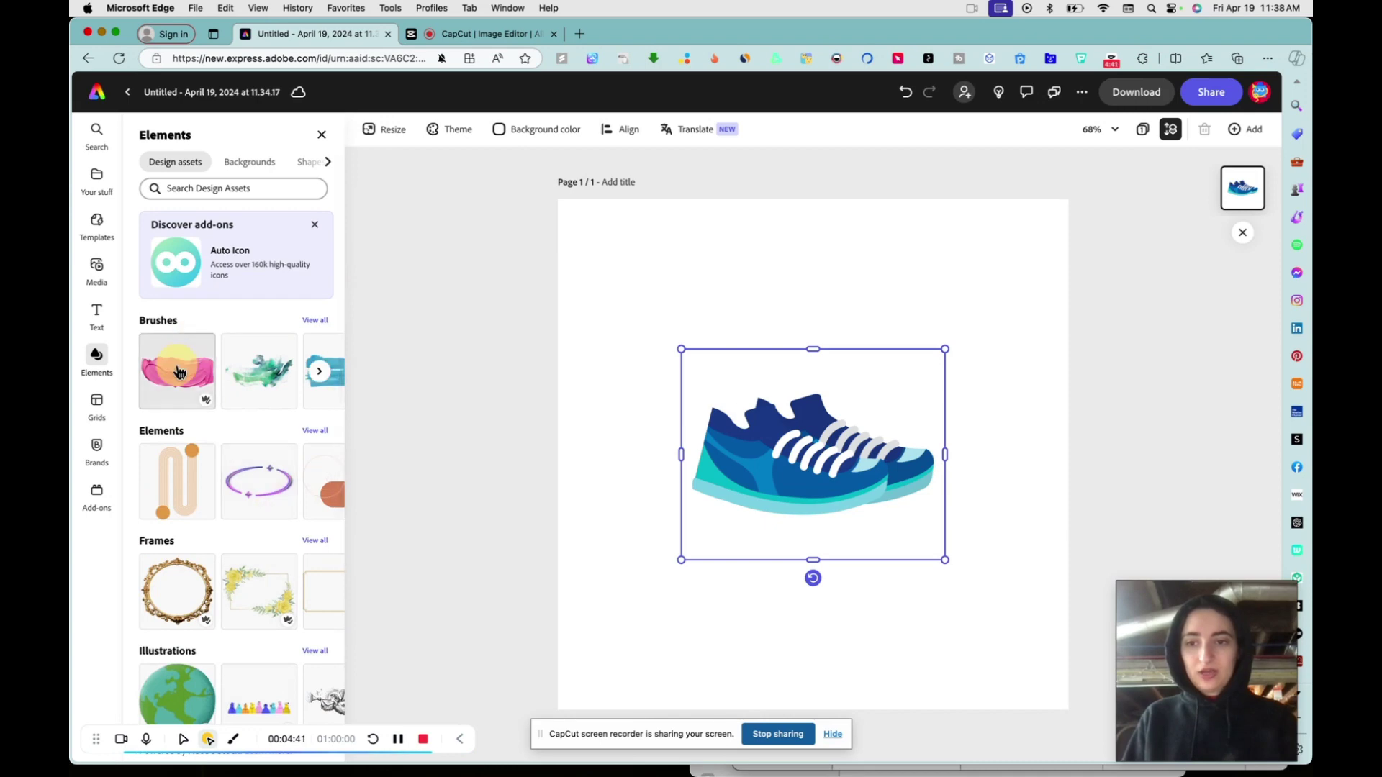
Add the pink paint brush stroke to the page and enlarge it until it covers the shoes.
{"action": "left_click", "coordinate": [172, 367]}
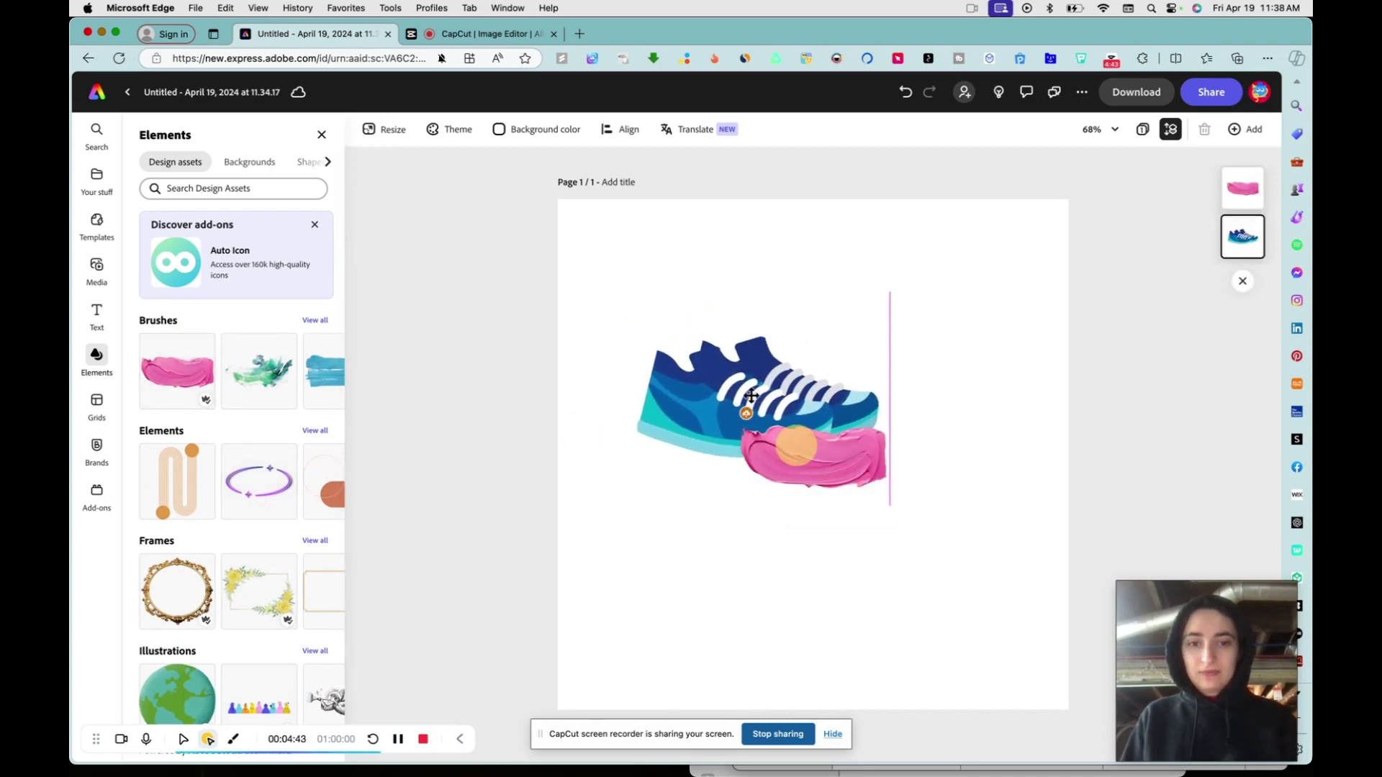
{"action": "left_click", "coordinate": [826, 463]}
{"action": "mouse_move", "coordinate": [825, 463]}
{"action": "left_mouse_down"}
{"action": "mouse_move", "coordinate": [749, 393]}
{"action": "mouse_move", "coordinate": [613, 346]}
{"action": "left_mouse_up"}
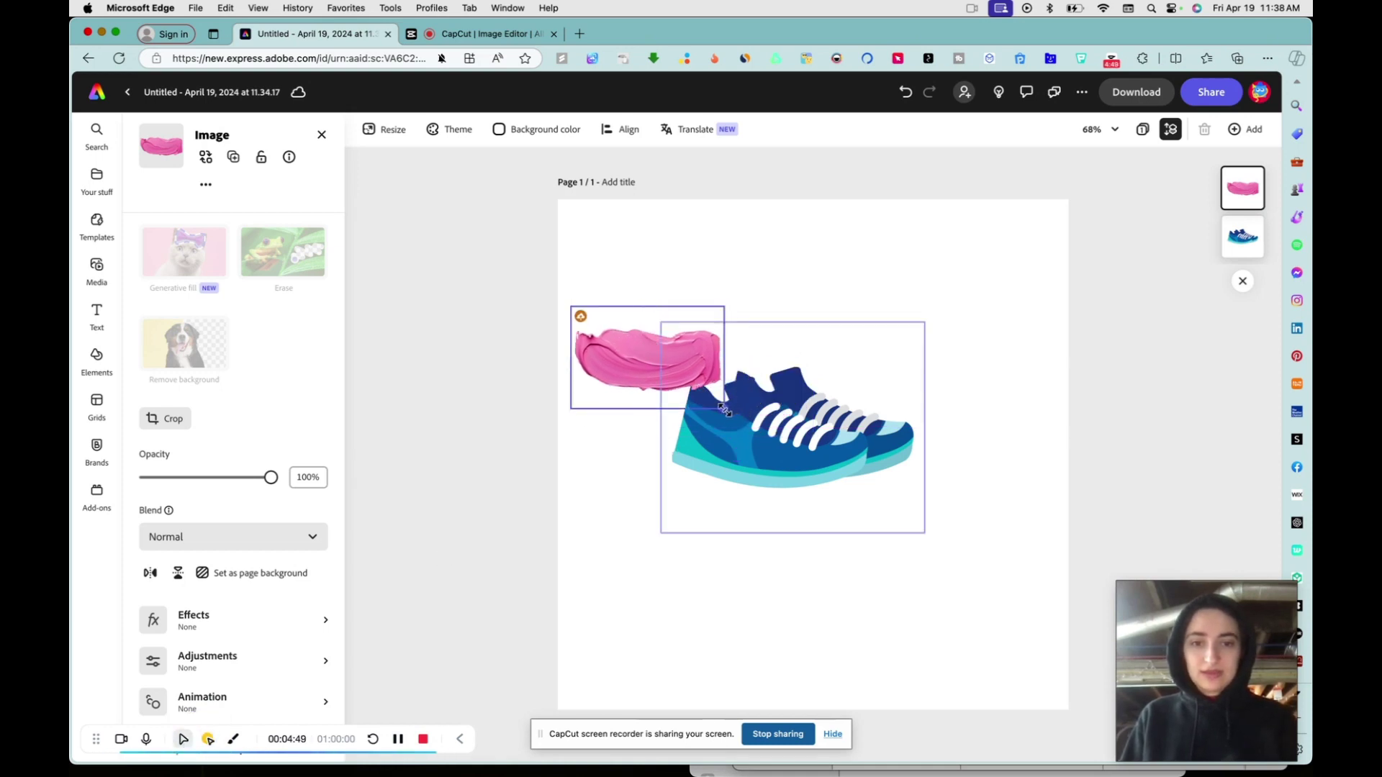
{"action": "left_click_drag", "start_coordinate": [724, 409], "coordinate": [984, 518]}
{"action": "mouse_move", "coordinate": [820, 463]}
{"action": "left_mouse_down"}
{"action": "mouse_move", "coordinate": [830, 439]}
{"action": "mouse_move", "coordinate": [804, 447]}
{"action": "left_mouse_up"}
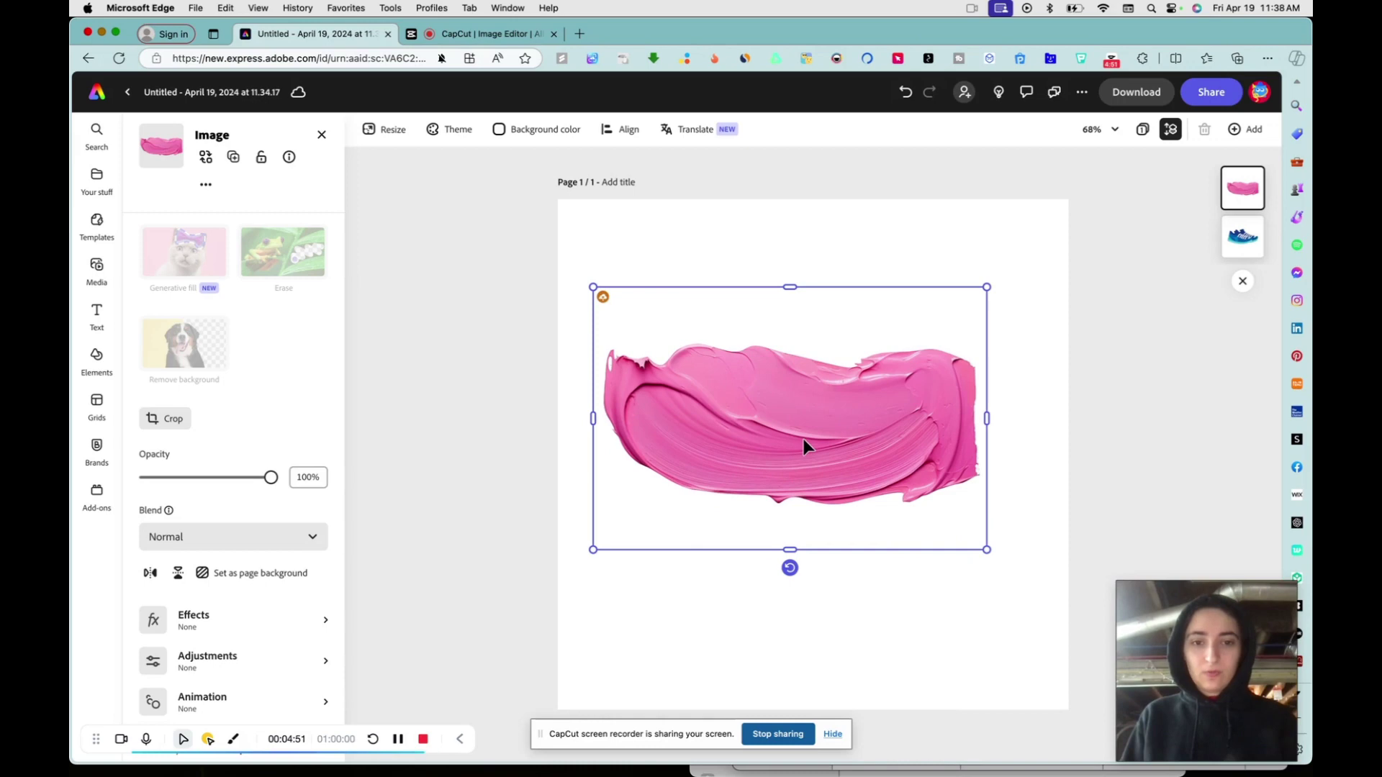
Send the pink brush stroke to the back and enlarge it behind the shoes, extending past the page's right edge.
{"action": "mouse_move", "coordinate": [1242, 189]}
{"action": "left_mouse_down"}
{"action": "mouse_move", "coordinate": [1245, 270]}
{"action": "mouse_move", "coordinate": [1241, 191]}
{"action": "left_mouse_up"}
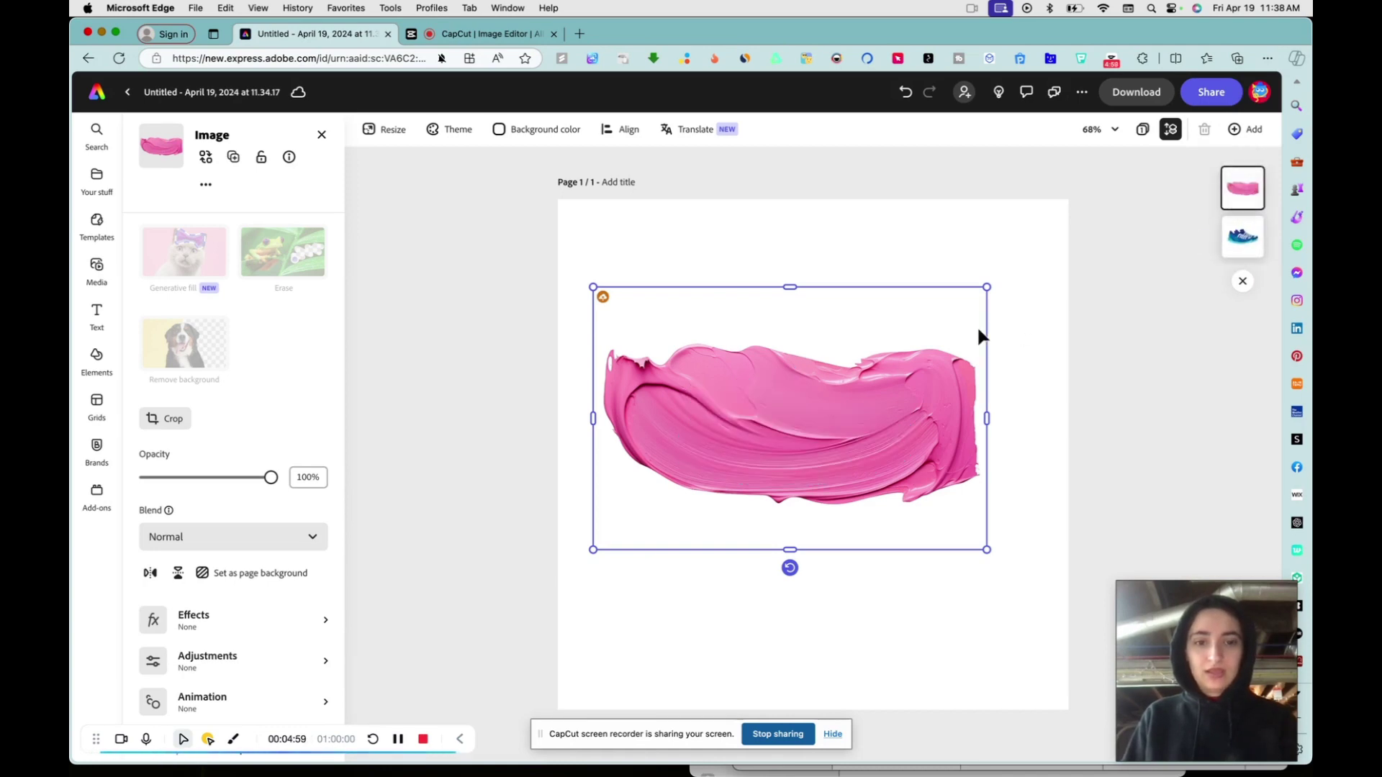
{"action": "right_click", "coordinate": [880, 405]}
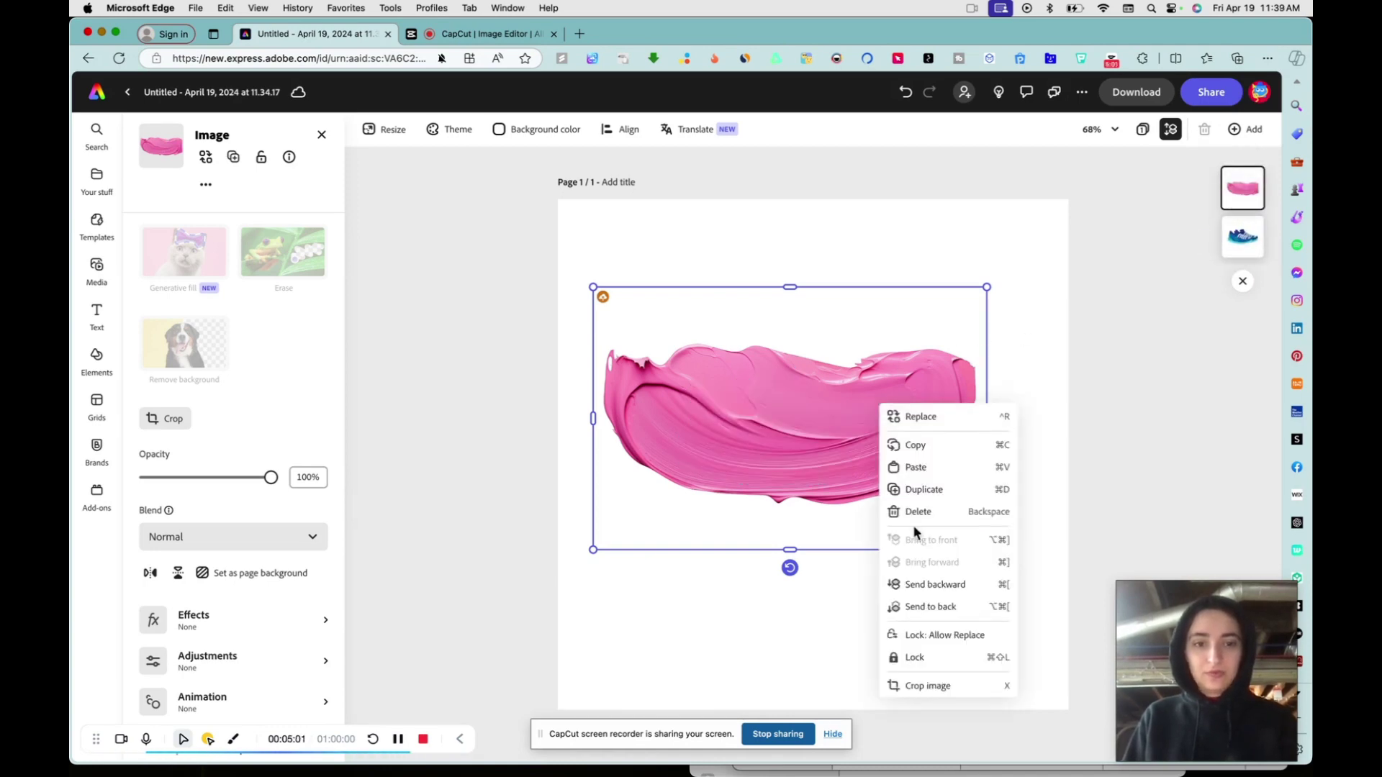
{"action": "left_click", "coordinate": [922, 608]}
{"action": "mouse_move", "coordinate": [975, 478]}
{"action": "left_mouse_down"}
{"action": "mouse_move", "coordinate": [1011, 516]}
{"action": "mouse_move", "coordinate": [982, 481]}
{"action": "left_mouse_up"}
{"action": "left_click_drag", "start_coordinate": [989, 551], "coordinate": [1123, 637]}
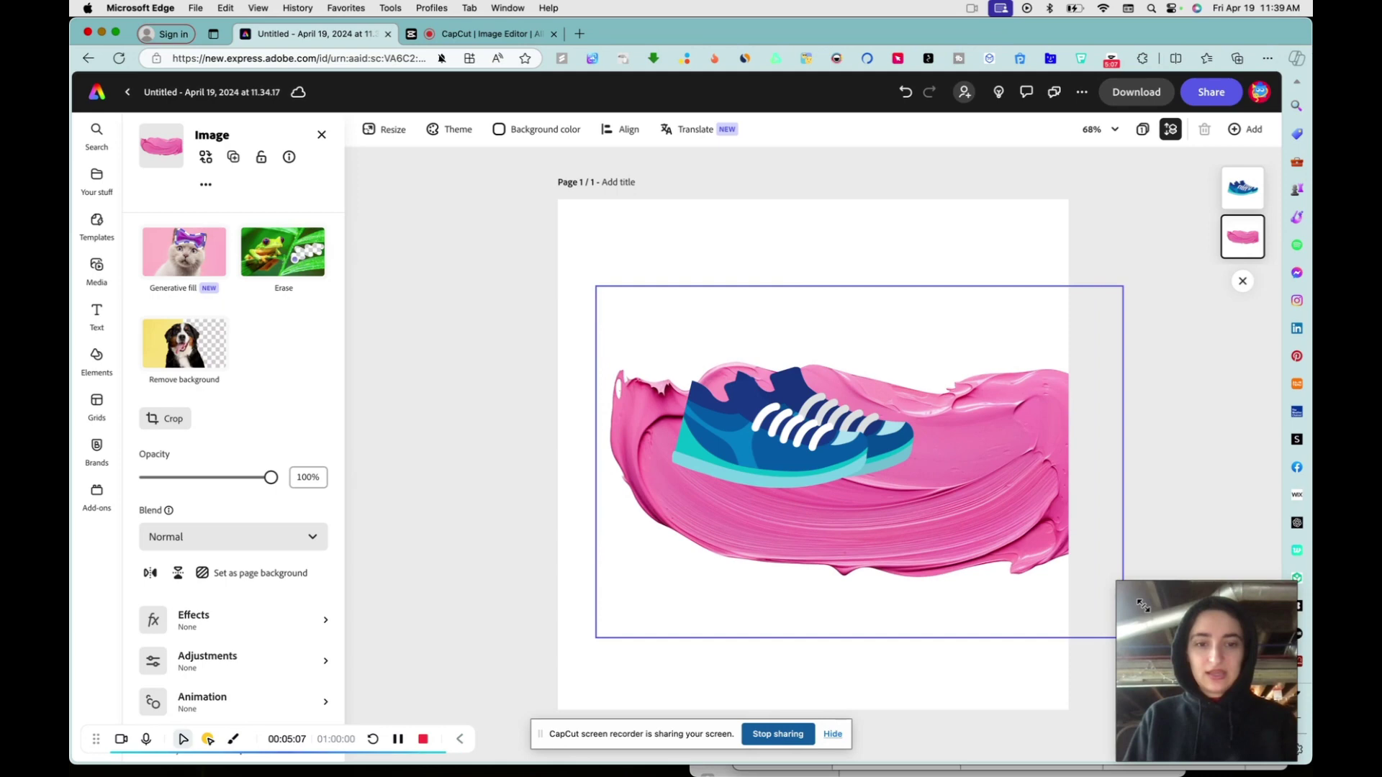
{"action": "mouse_move", "coordinate": [1073, 573]}
{"action": "left_mouse_down"}
{"action": "mouse_move", "coordinate": [1075, 532]}
{"action": "mouse_move", "coordinate": [1056, 544]}
{"action": "left_mouse_up"}
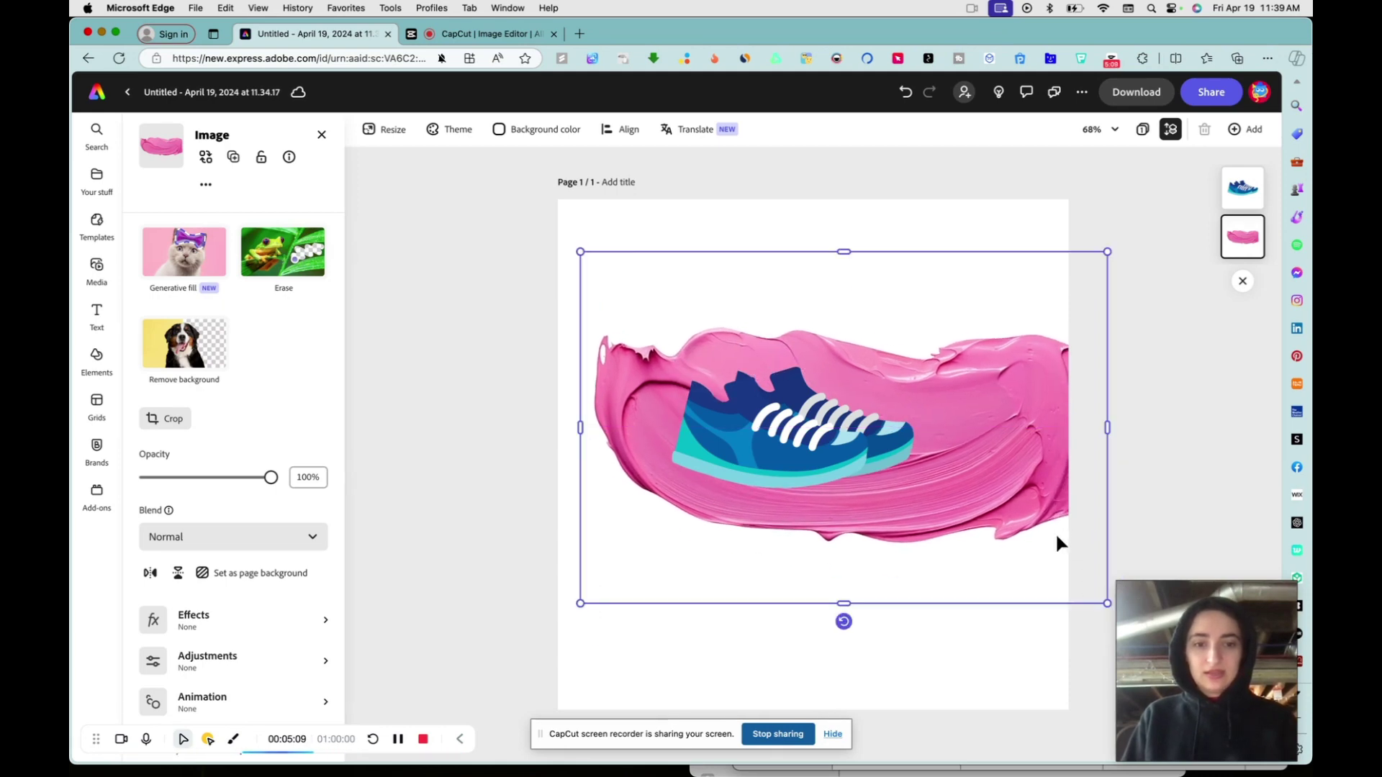
Add the yellow floral frame from the Frames category and enlarge it to surround the shoes.
{"action": "left_click", "coordinate": [508, 537]}
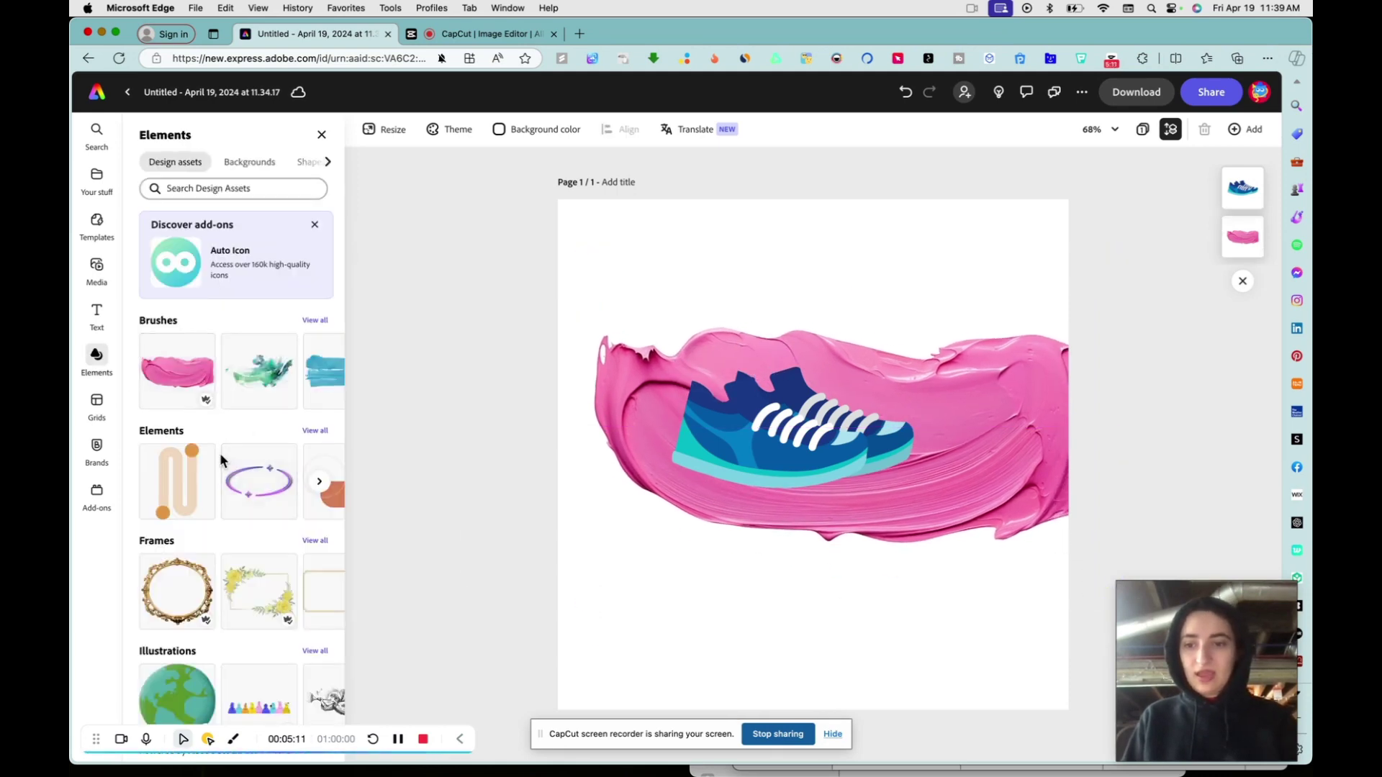
{"action": "left_click", "coordinate": [319, 483]}
{"action": "scroll", "coordinate": [317, 489], "scroll_direction": "down", "scroll_amount": 5}
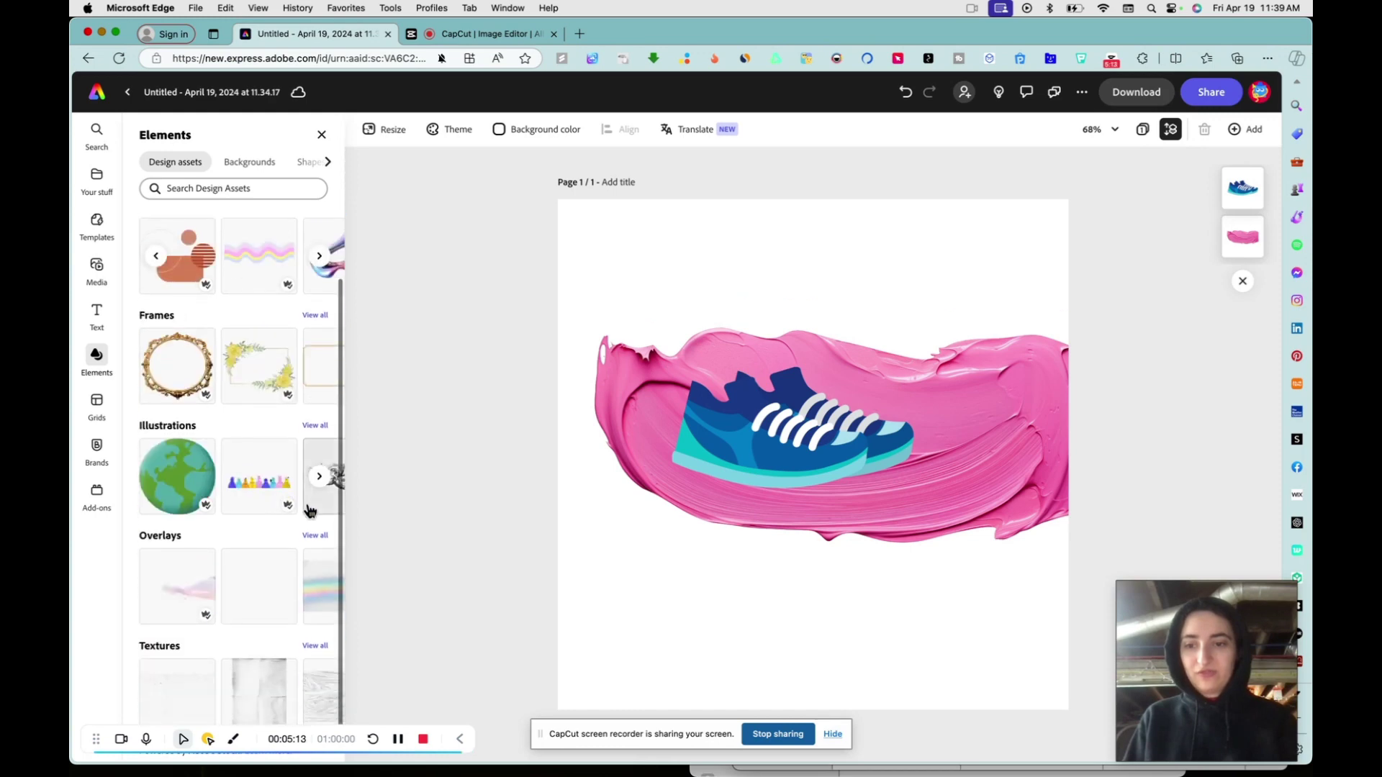
{"action": "left_click", "coordinate": [284, 390]}
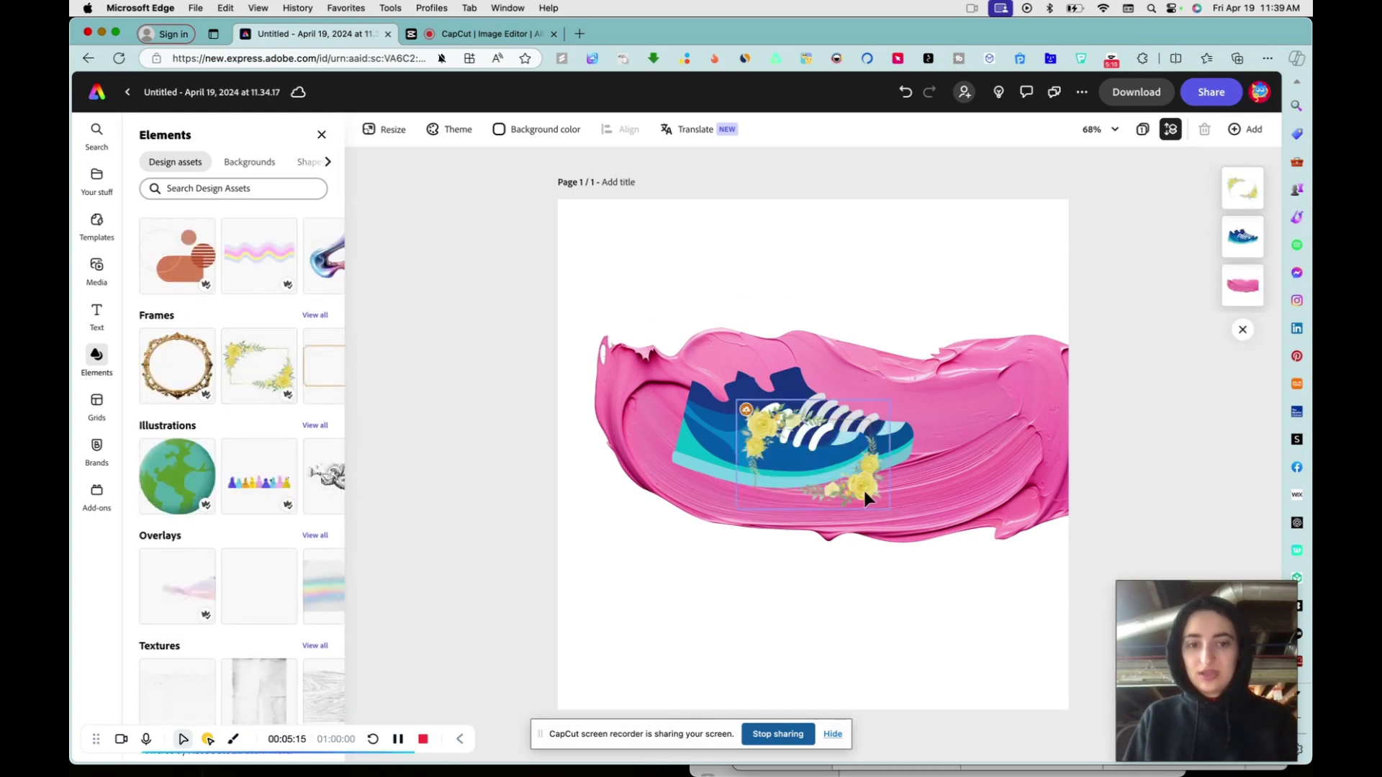
{"action": "left_click_drag", "start_coordinate": [745, 383], "coordinate": [948, 561]}
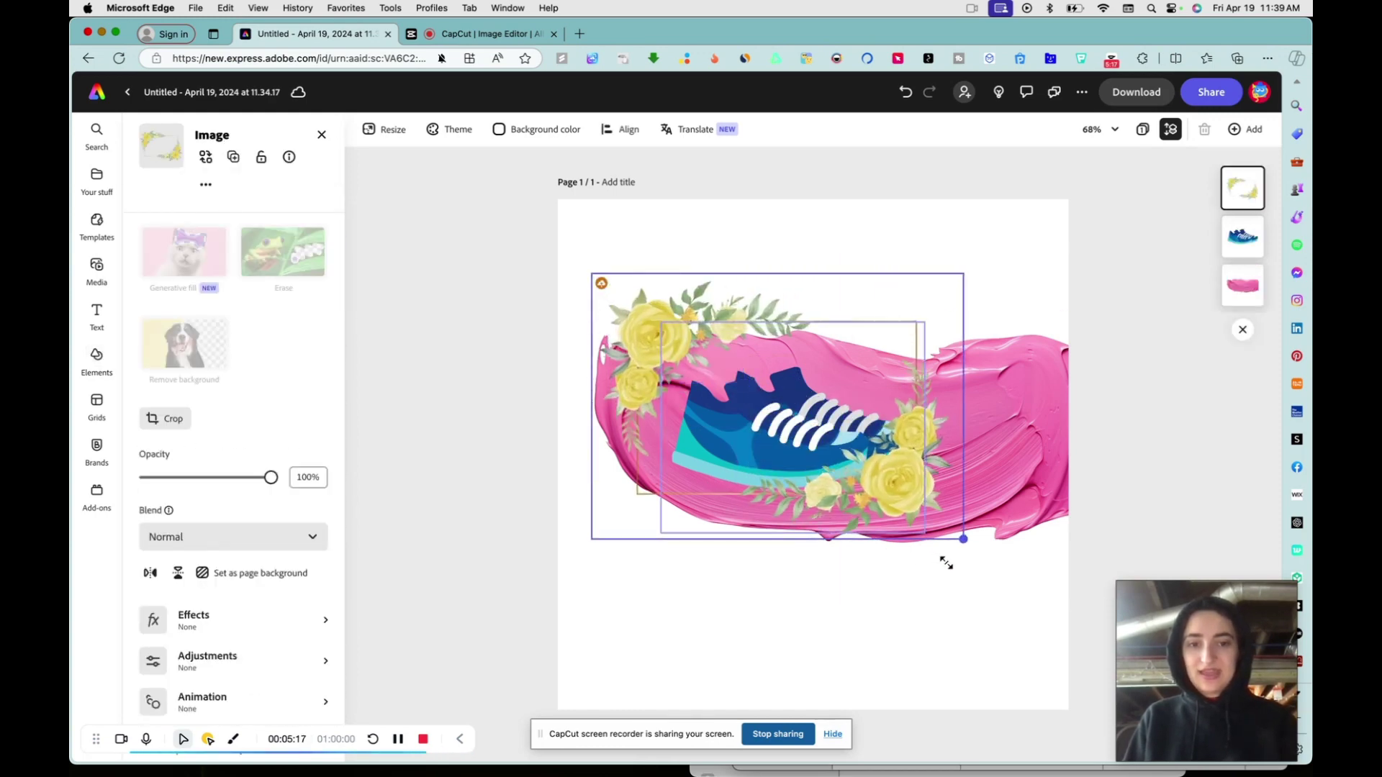
{"action": "mouse_move", "coordinate": [888, 478]}
{"action": "left_mouse_down"}
{"action": "mouse_move", "coordinate": [916, 504]}
{"action": "mouse_move", "coordinate": [908, 489]}
{"action": "left_mouse_up"}
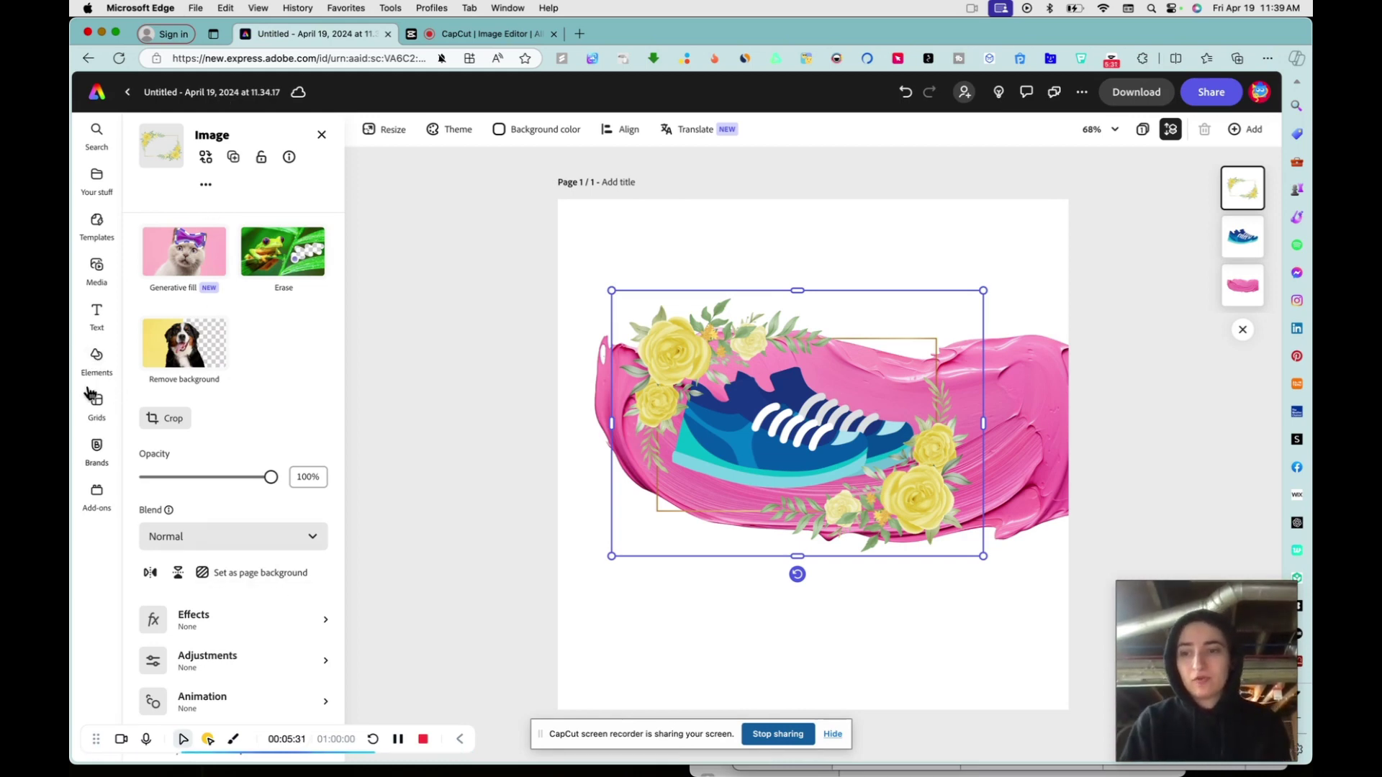
Browse the available grid layouts in the Grids library.
{"action": "left_click", "coordinate": [97, 358]}
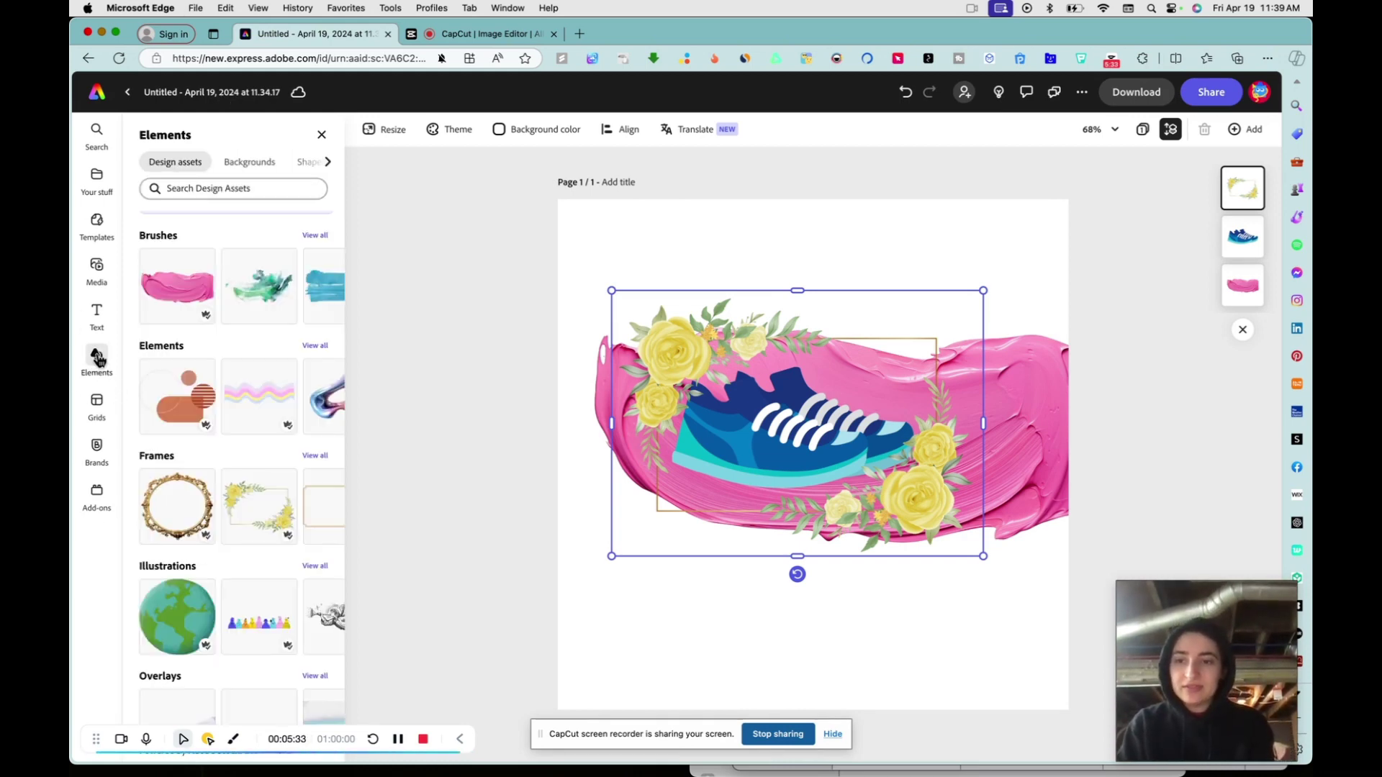
{"action": "left_click", "coordinate": [97, 401]}
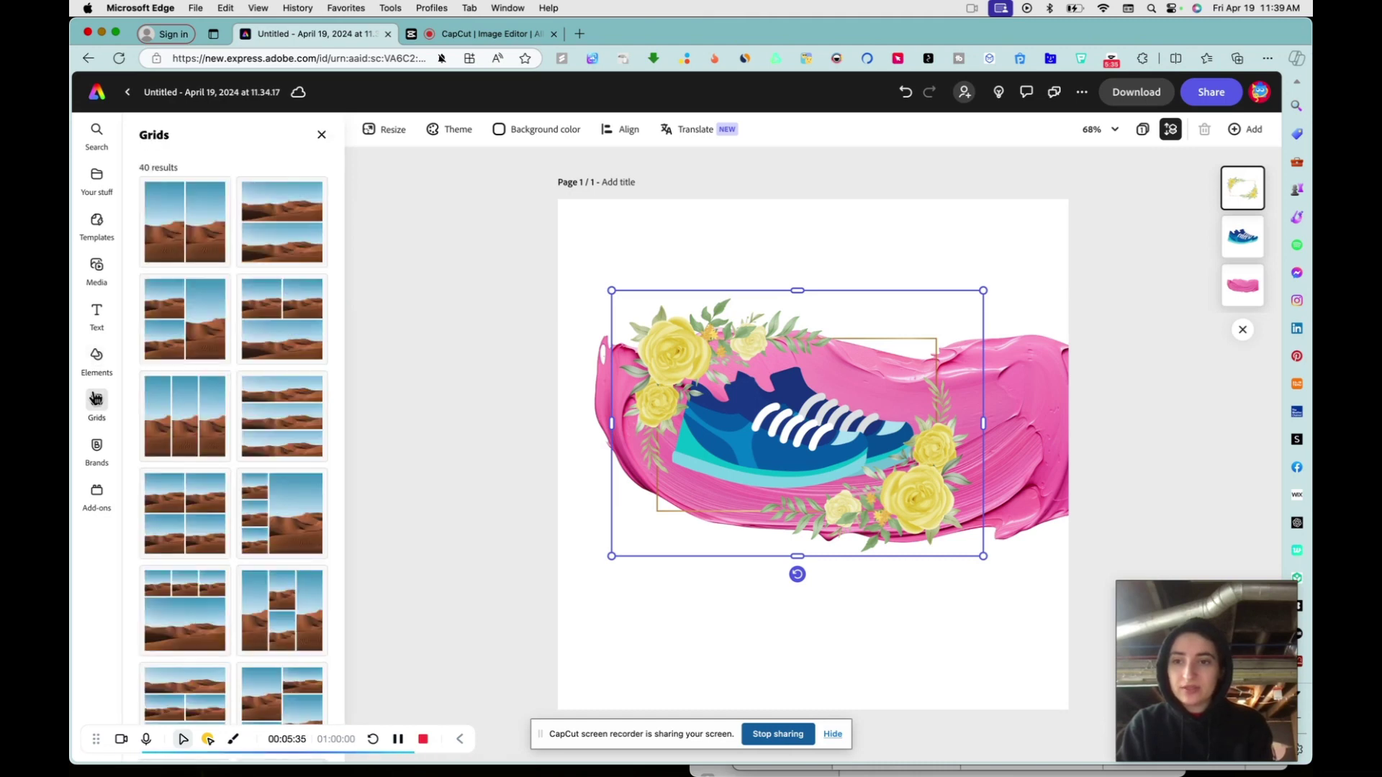
{"action": "scroll", "coordinate": [209, 468], "scroll_direction": "down", "scroll_amount": 5}
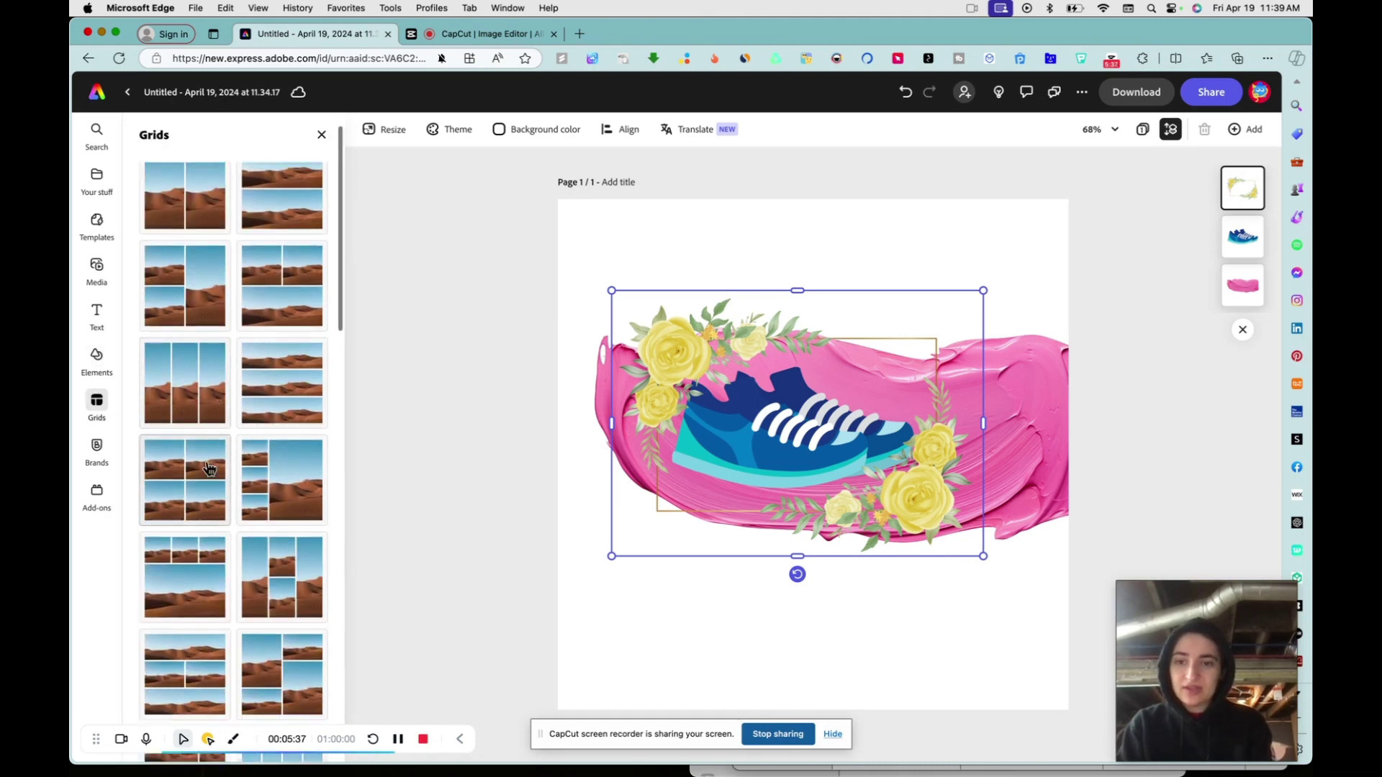
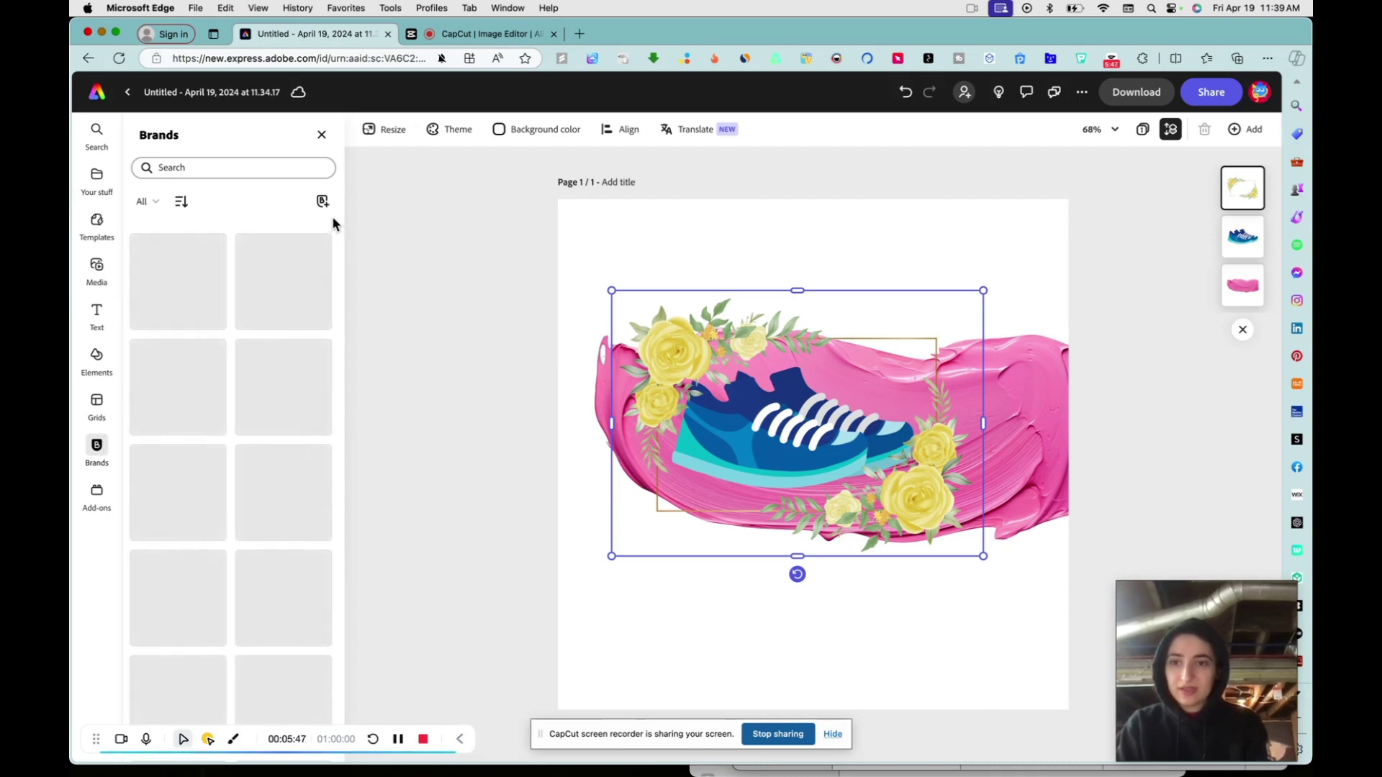
Look through the Hypothius Picturehouse brand's logos, colors, fonts, templates and assets.
{"action": "left_click", "coordinate": [280, 268]}
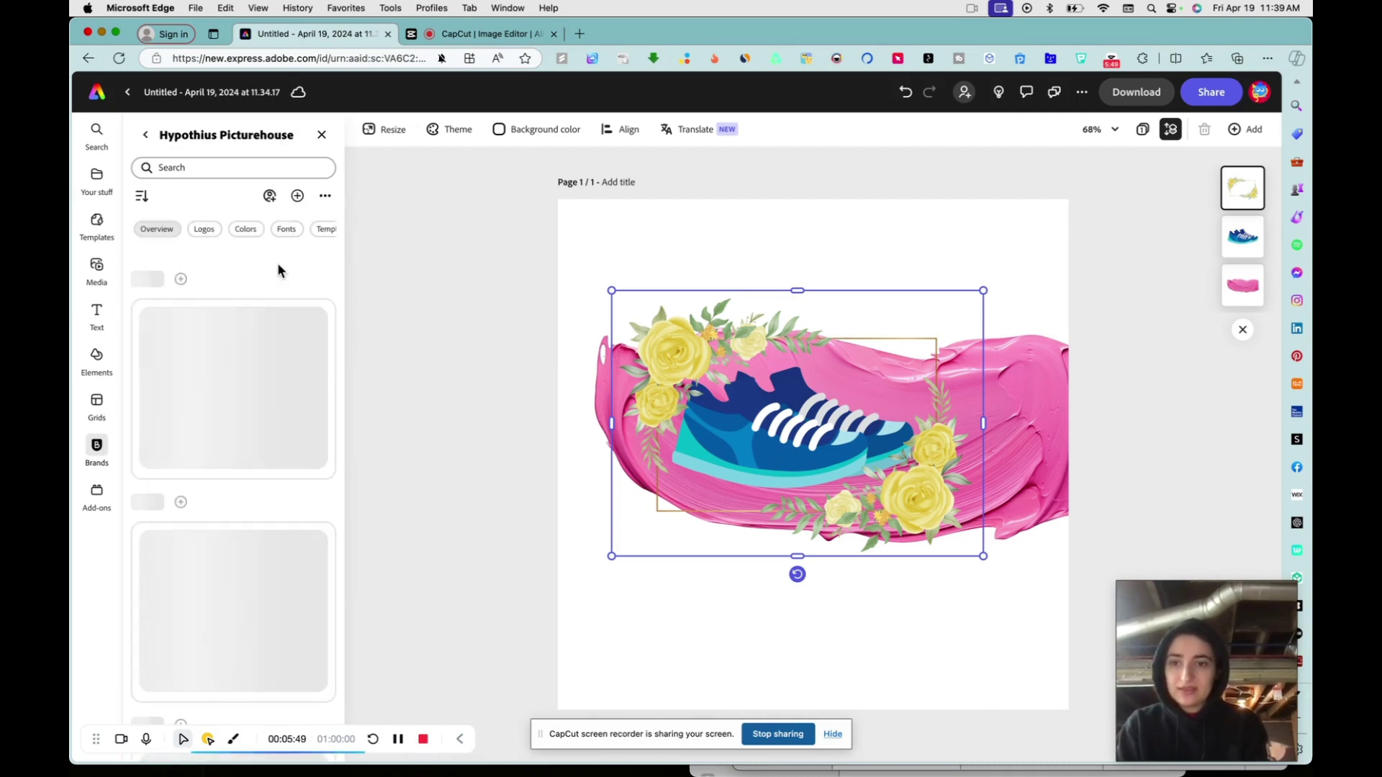
{"action": "scroll", "coordinate": [239, 227], "scroll_direction": "right", "scroll_amount": 2}
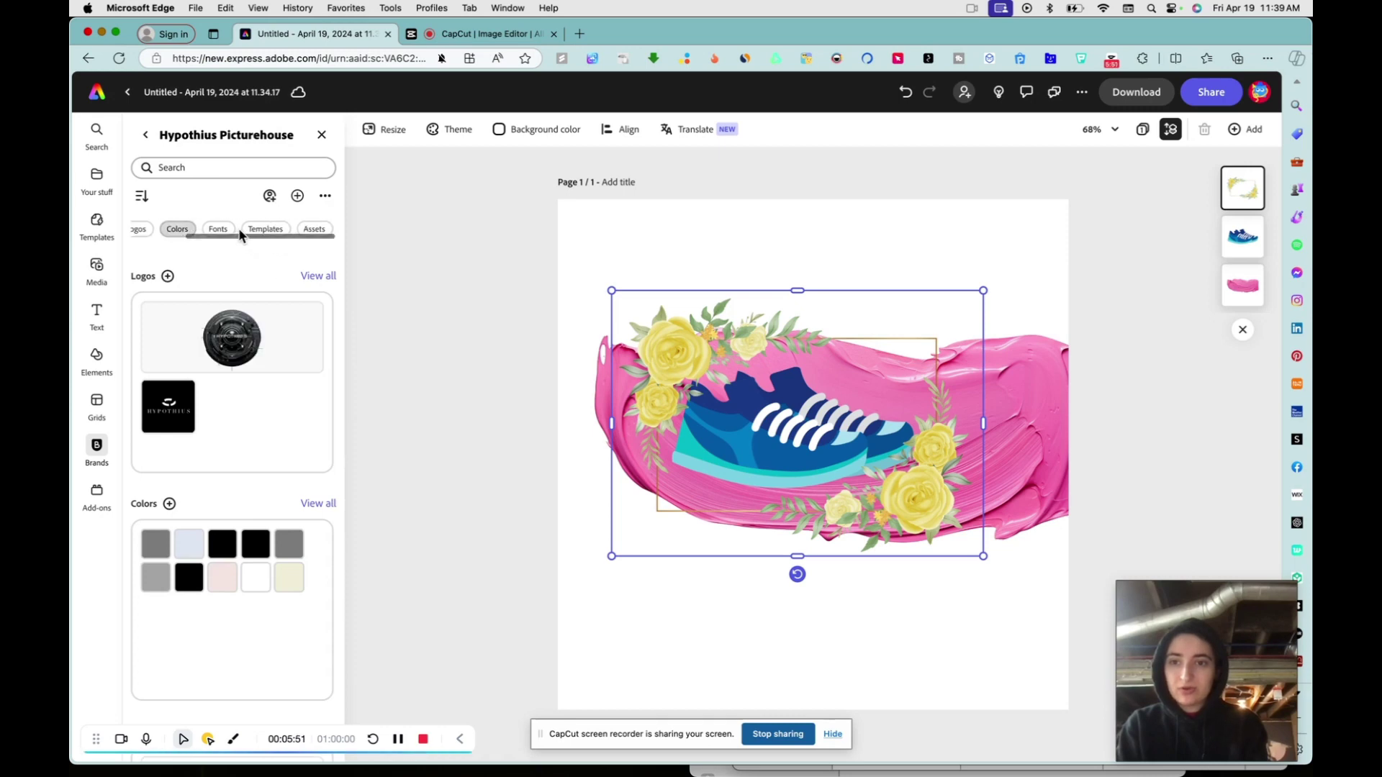
{"action": "scroll", "coordinate": [255, 496], "scroll_direction": "down", "scroll_amount": 2}
{"action": "scroll", "coordinate": [257, 497], "scroll_direction": "down", "scroll_amount": 6}
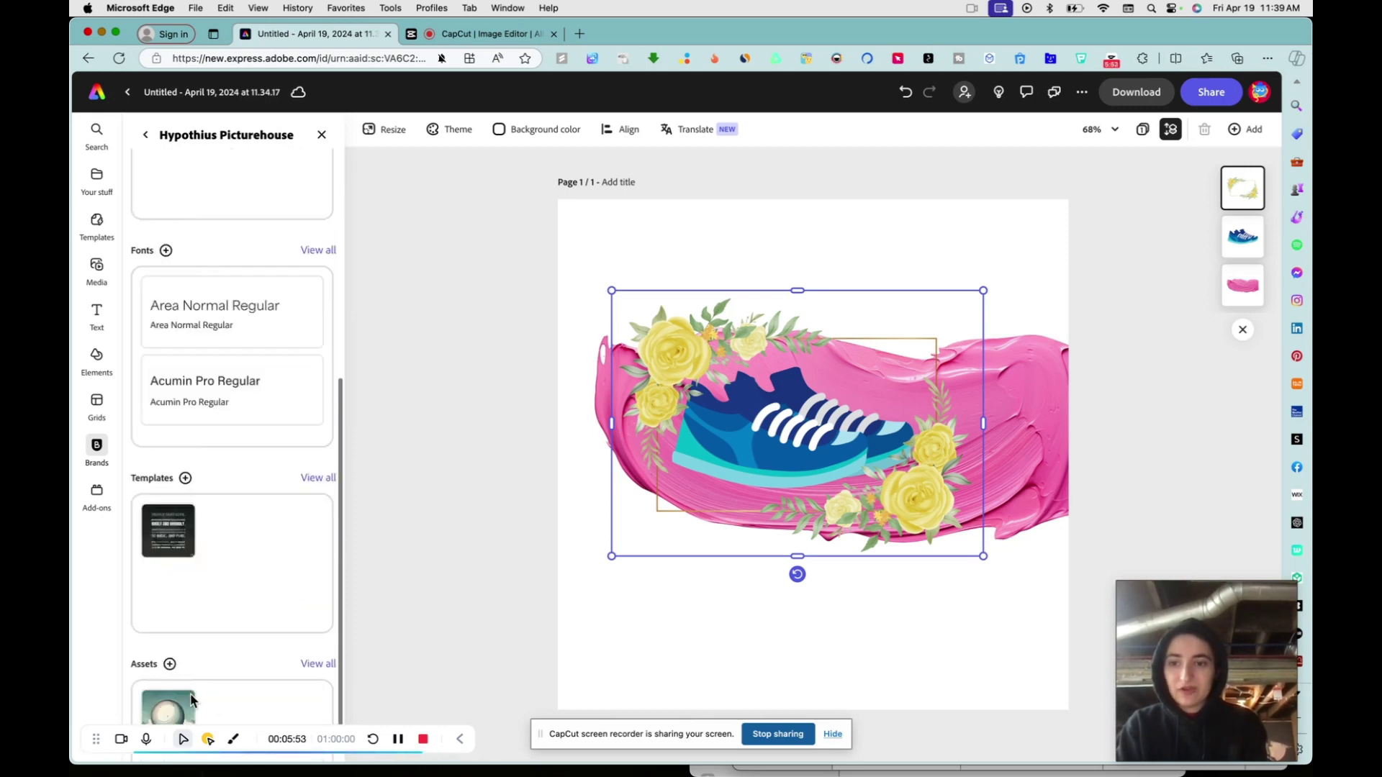
{"action": "scroll", "coordinate": [238, 518], "scroll_direction": "up", "scroll_amount": 2}
{"action": "scroll", "coordinate": [243, 521], "scroll_direction": "up", "scroll_amount": 6}
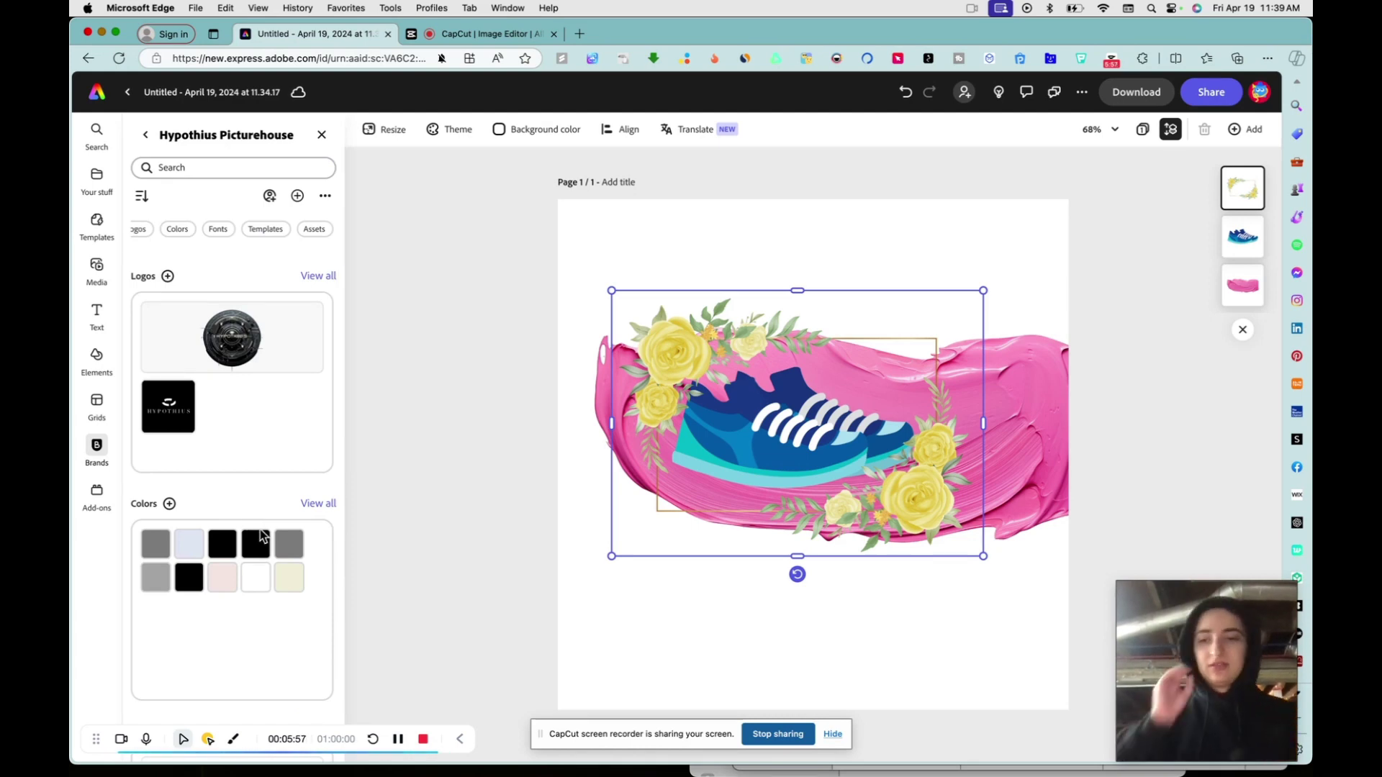
Browse the full list of available add-ons, from the featured ones down to the last entry and back.
{"action": "left_click", "coordinate": [96, 496]}
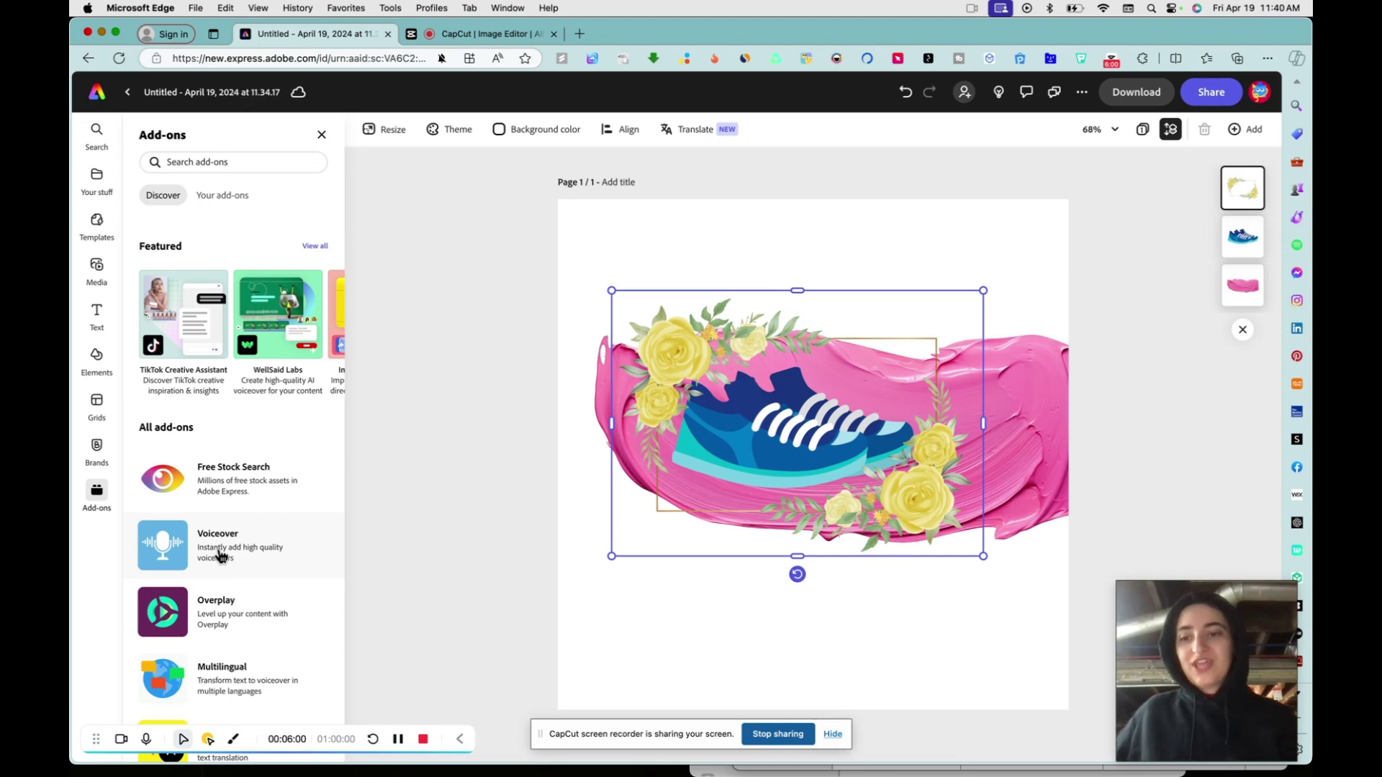
{"action": "scroll", "coordinate": [232, 484], "scroll_direction": "down", "scroll_amount": 10}
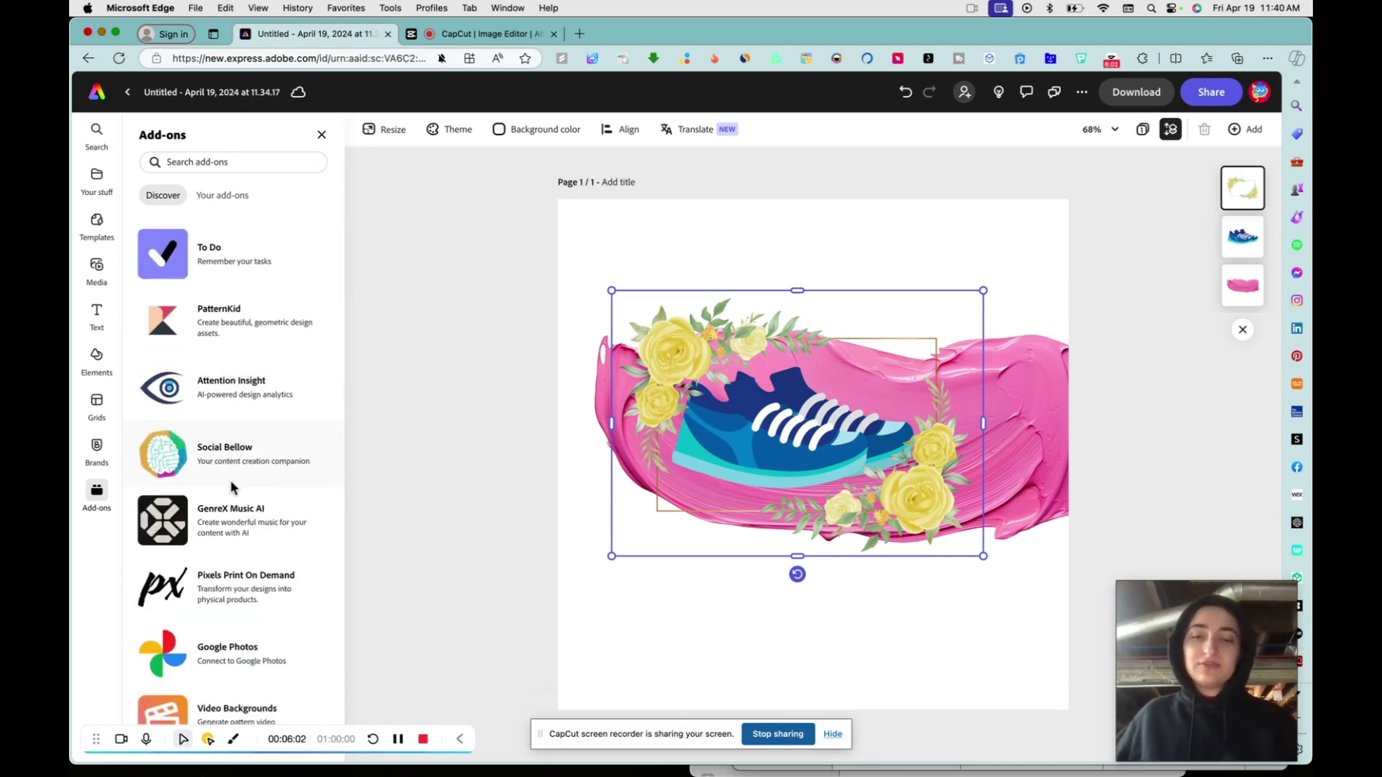
{"action": "right_click", "coordinate": [230, 481]}
{"action": "left_click", "coordinate": [339, 637]}
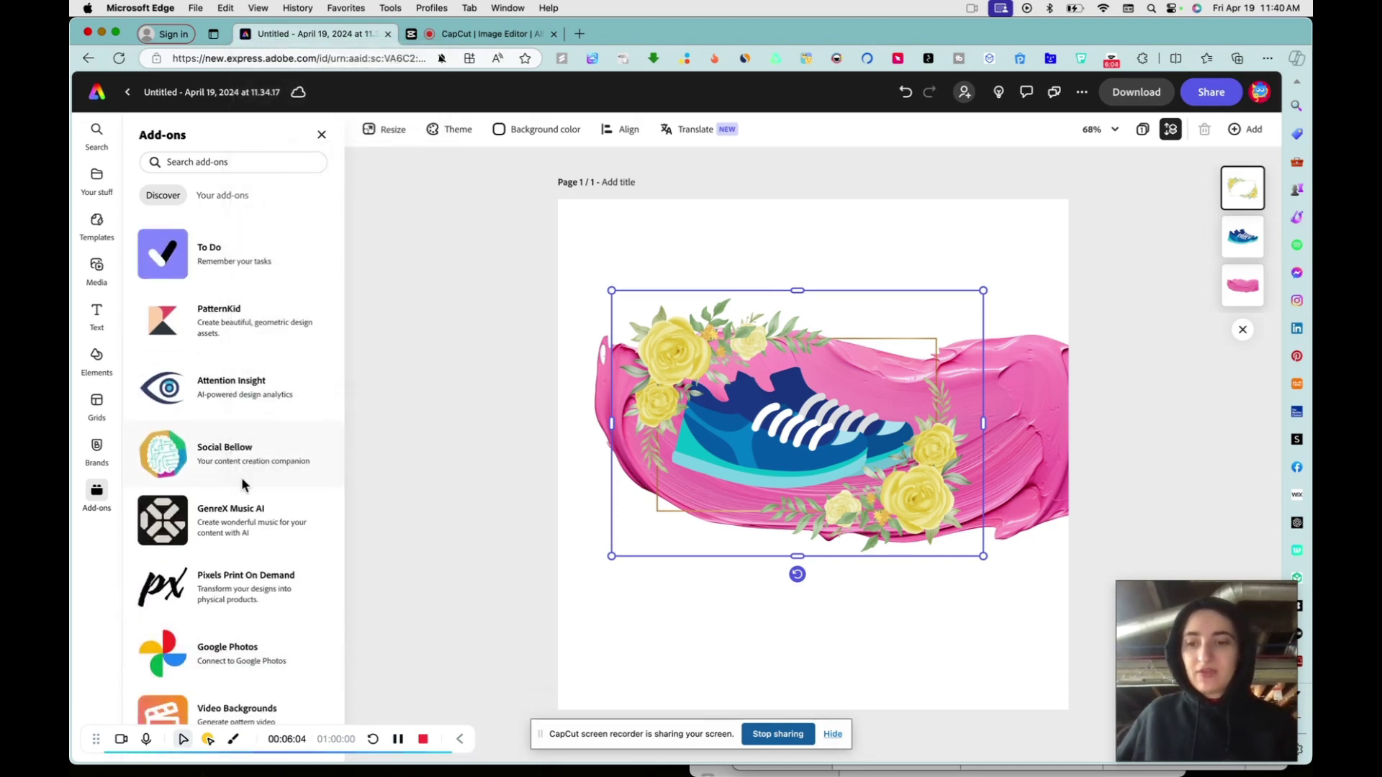
{"action": "scroll", "coordinate": [242, 484], "scroll_direction": "down", "scroll_amount": 20}
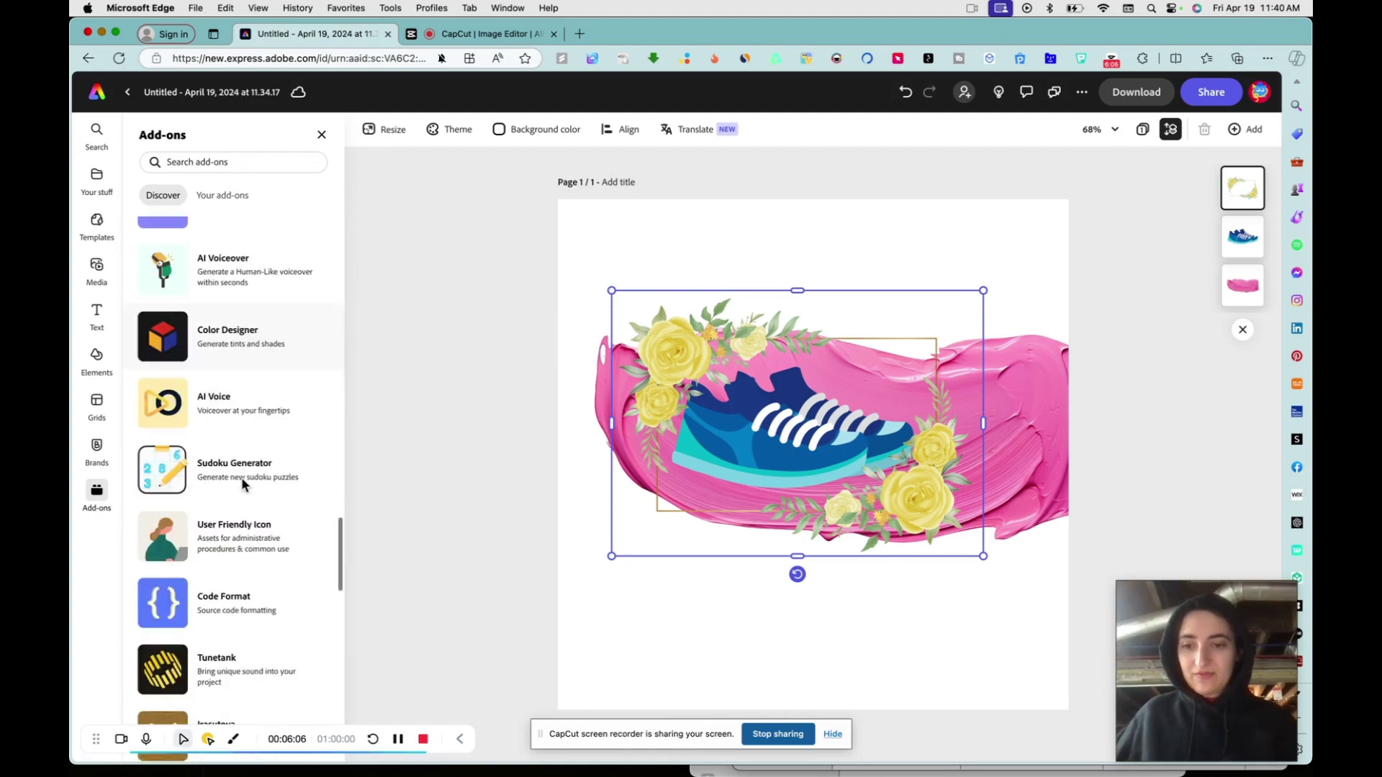
{"action": "scroll", "coordinate": [242, 485], "scroll_direction": "down", "scroll_amount": 15}
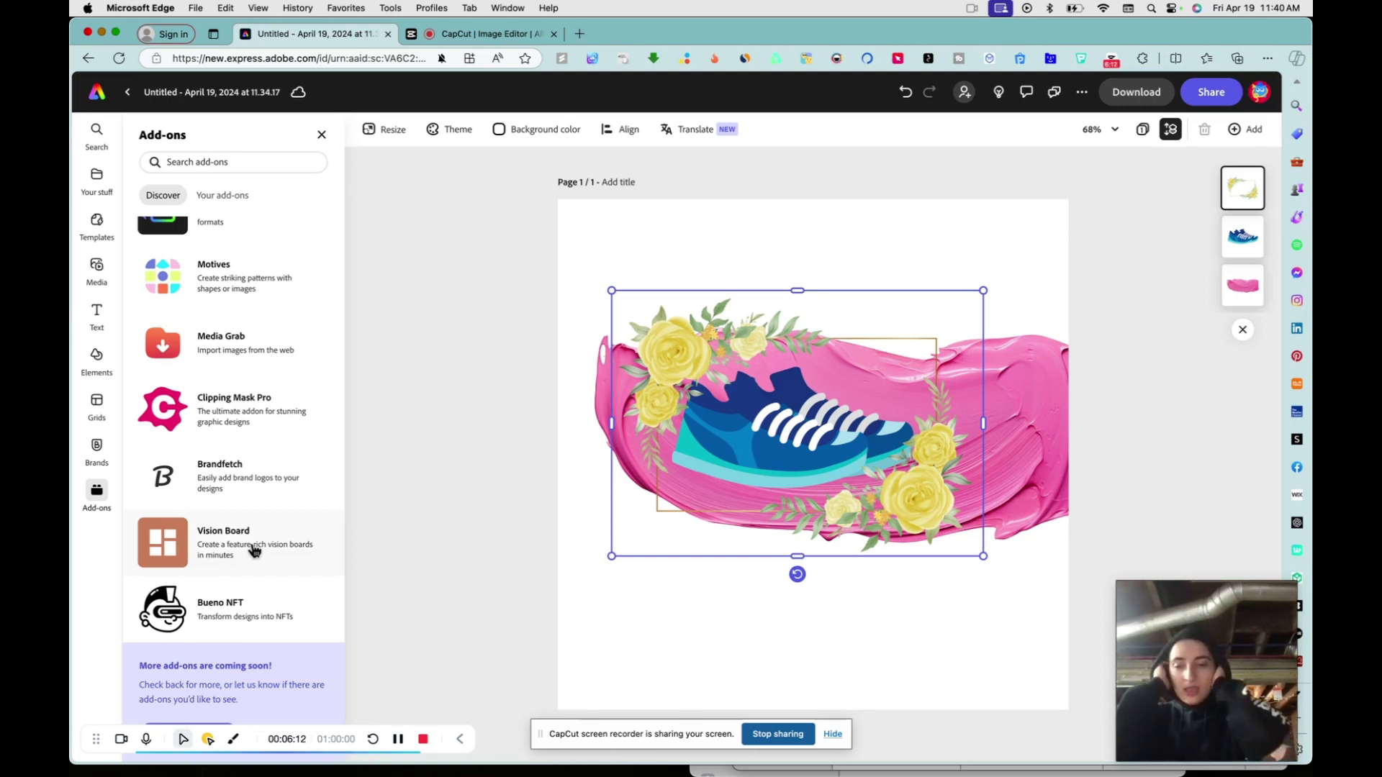
{"action": "scroll", "coordinate": [238, 456], "scroll_direction": "up", "scroll_amount": 3}
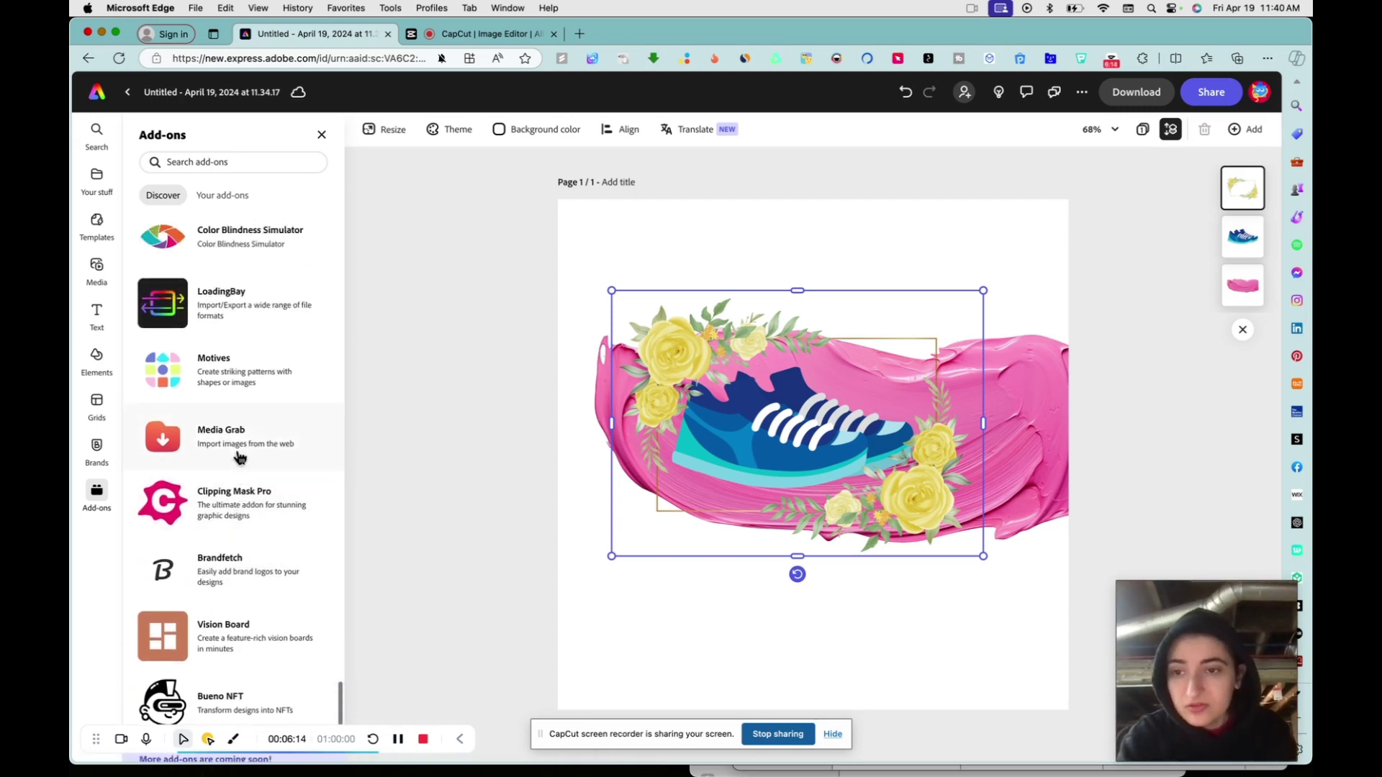
{"action": "scroll", "coordinate": [281, 430], "scroll_direction": "up", "scroll_amount": 10}
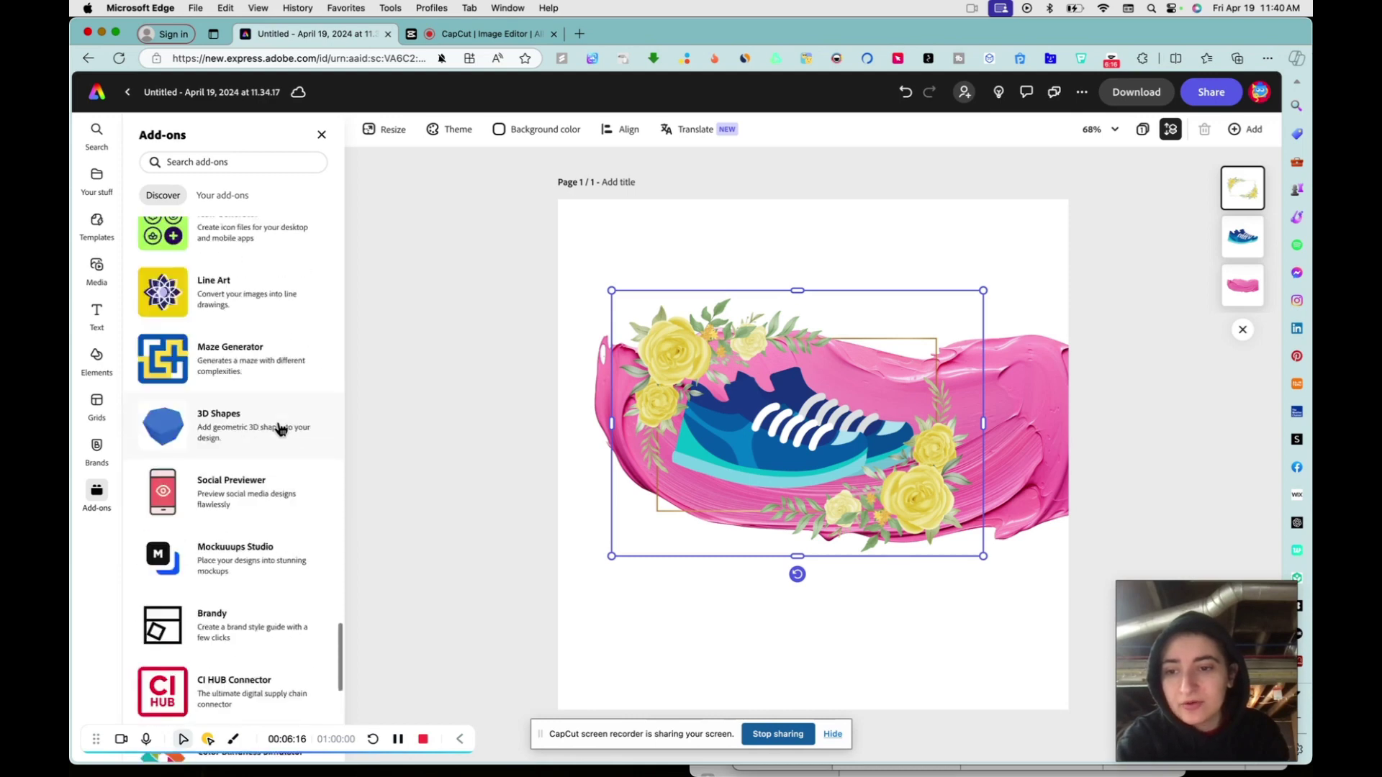
{"action": "scroll", "coordinate": [281, 429], "scroll_direction": "up", "scroll_amount": 6}
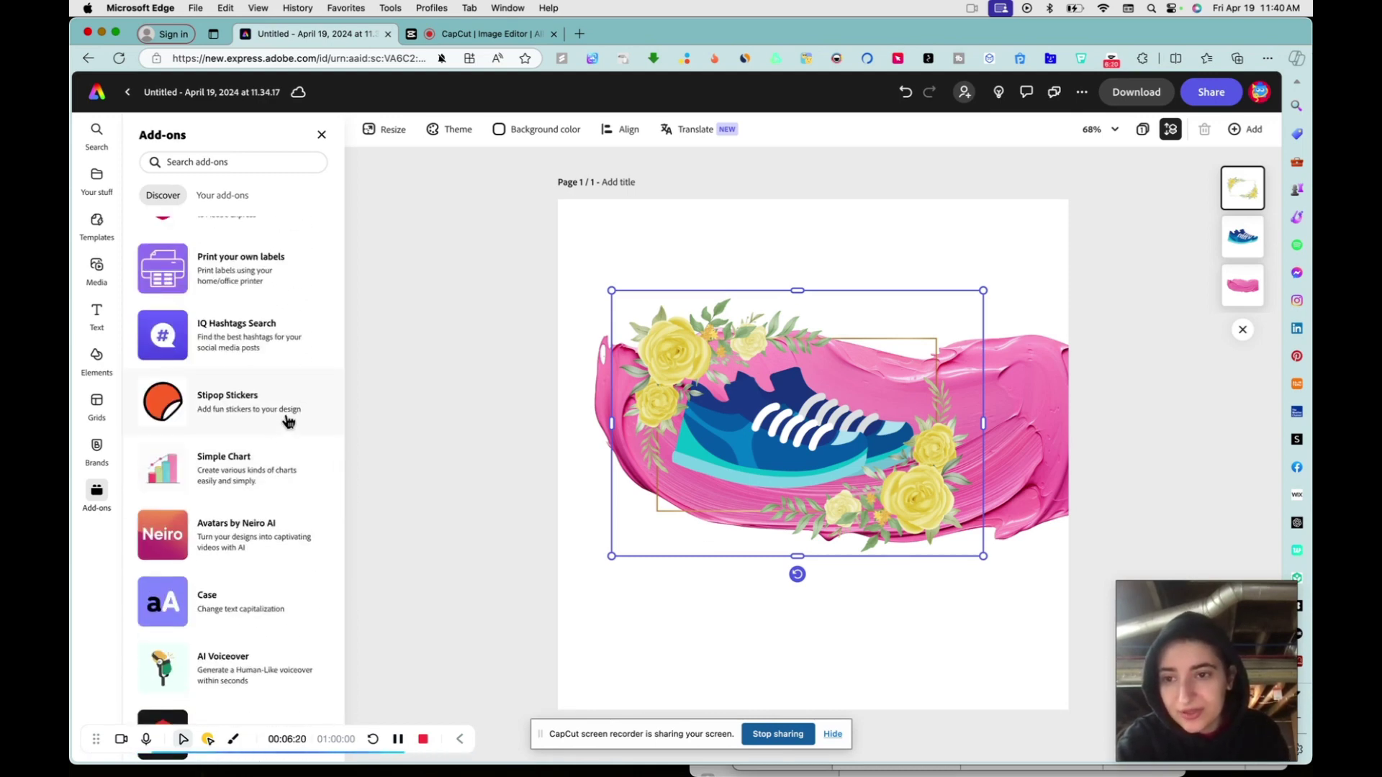
{"action": "scroll", "coordinate": [251, 247], "scroll_direction": "up", "scroll_amount": 1}
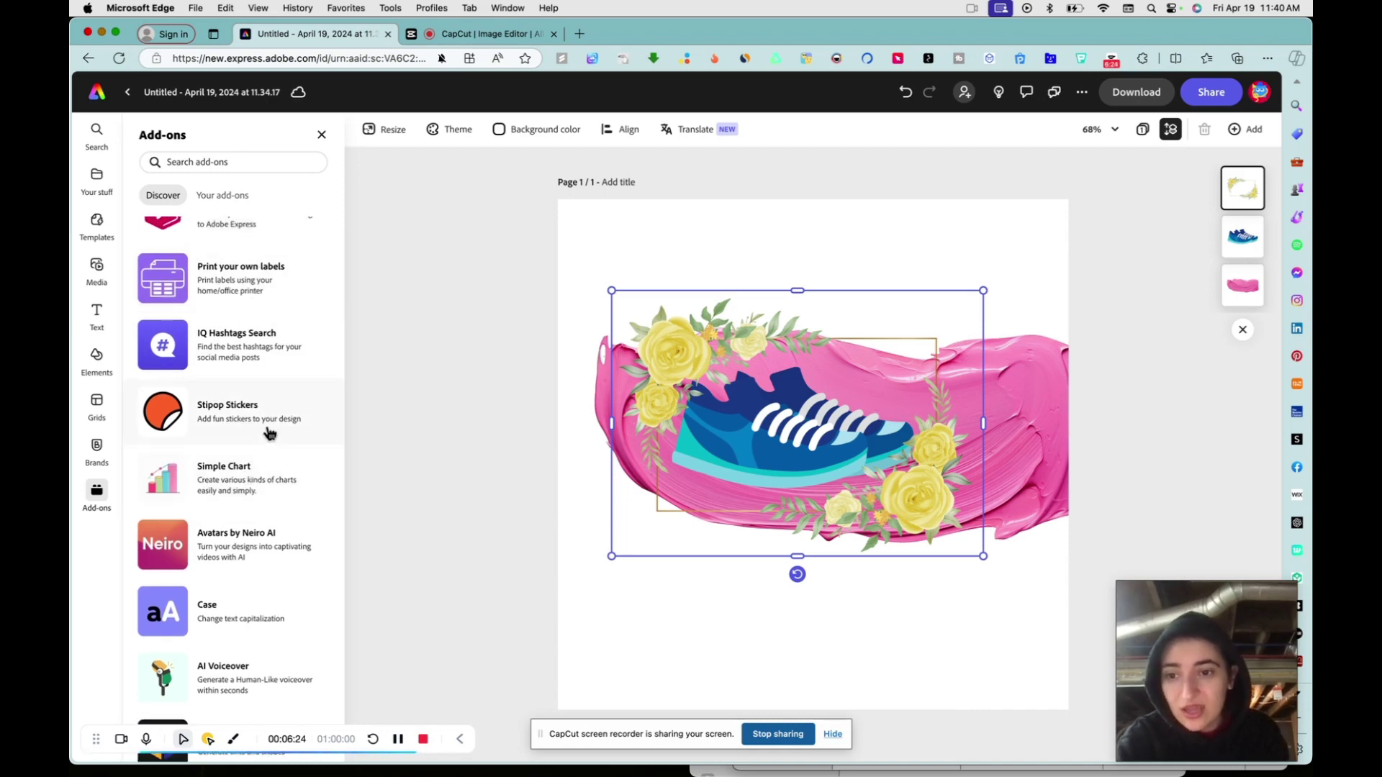
{"action": "scroll", "coordinate": [266, 432], "scroll_direction": "up", "scroll_amount": 5}
{"action": "scroll", "coordinate": [270, 432], "scroll_direction": "up", "scroll_amount": 15}
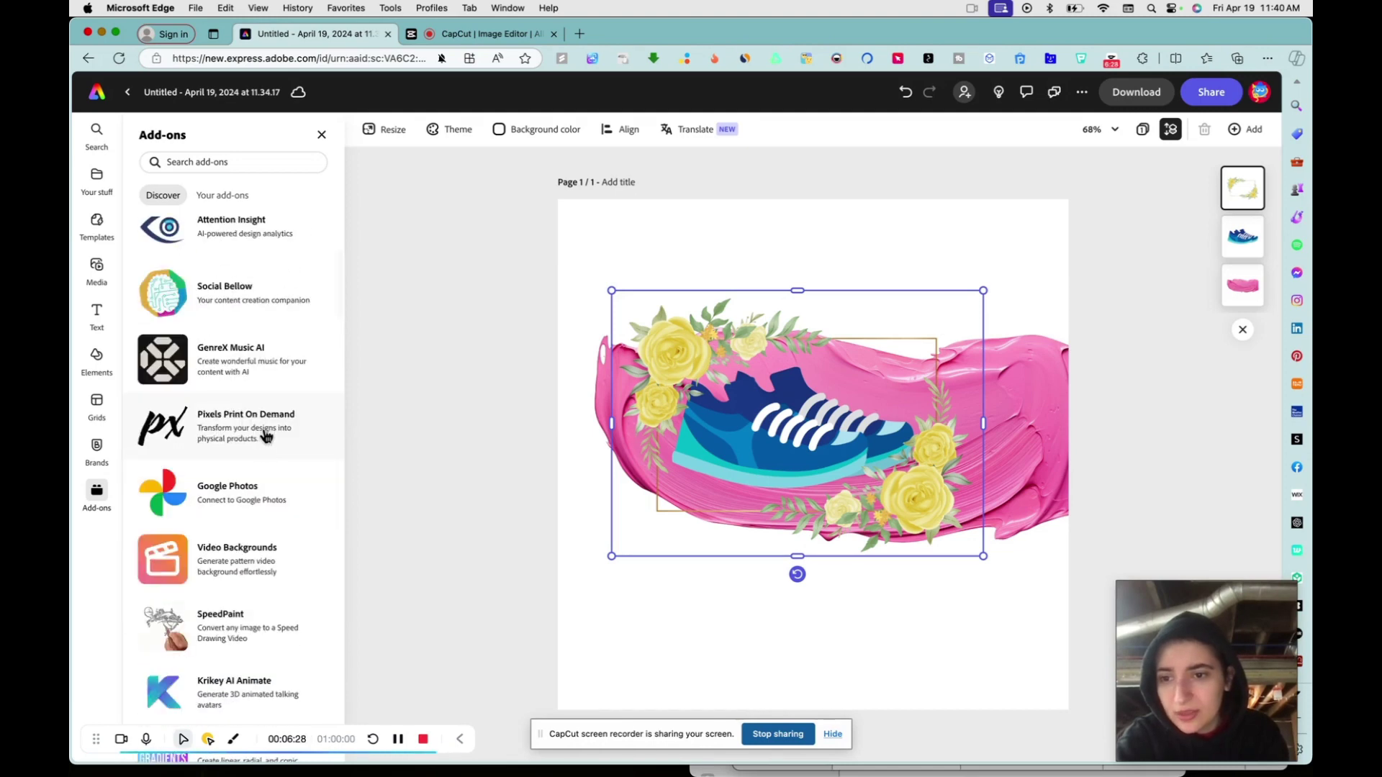
{"action": "scroll", "coordinate": [283, 360], "scroll_direction": "up", "scroll_amount": 3}
{"action": "scroll", "coordinate": [284, 359], "scroll_direction": "up", "scroll_amount": 3}
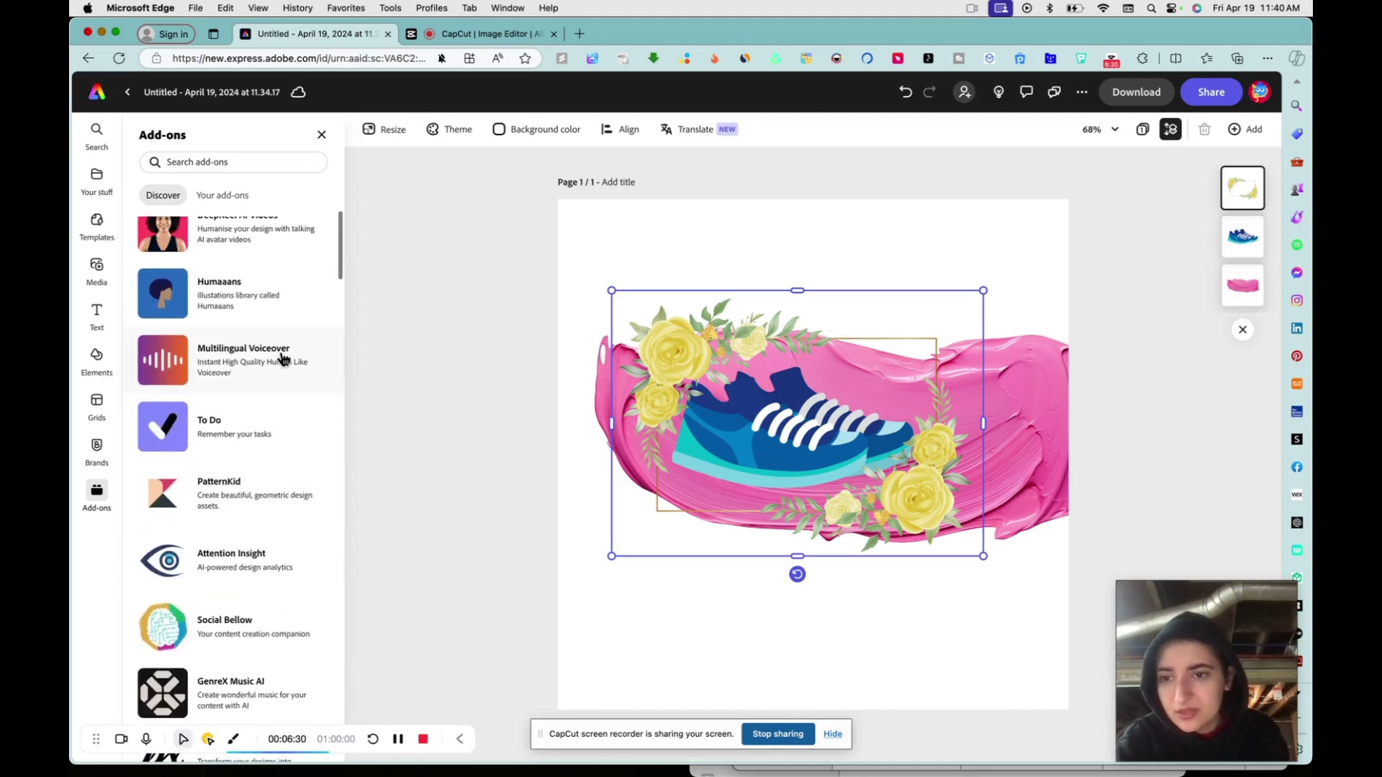
{"action": "scroll", "coordinate": [284, 364], "scroll_direction": "up", "scroll_amount": 4}
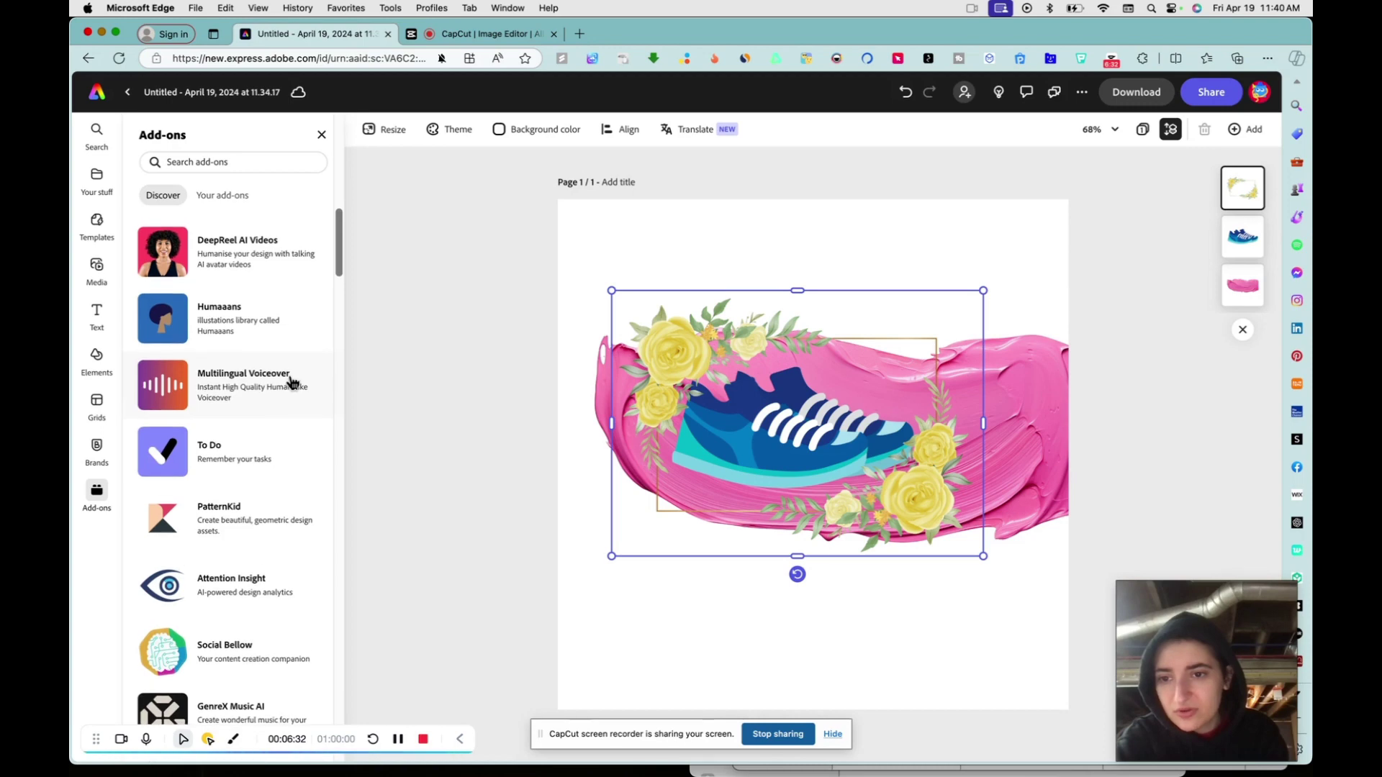
{"action": "scroll", "coordinate": [291, 382], "scroll_direction": "up", "scroll_amount": 10}
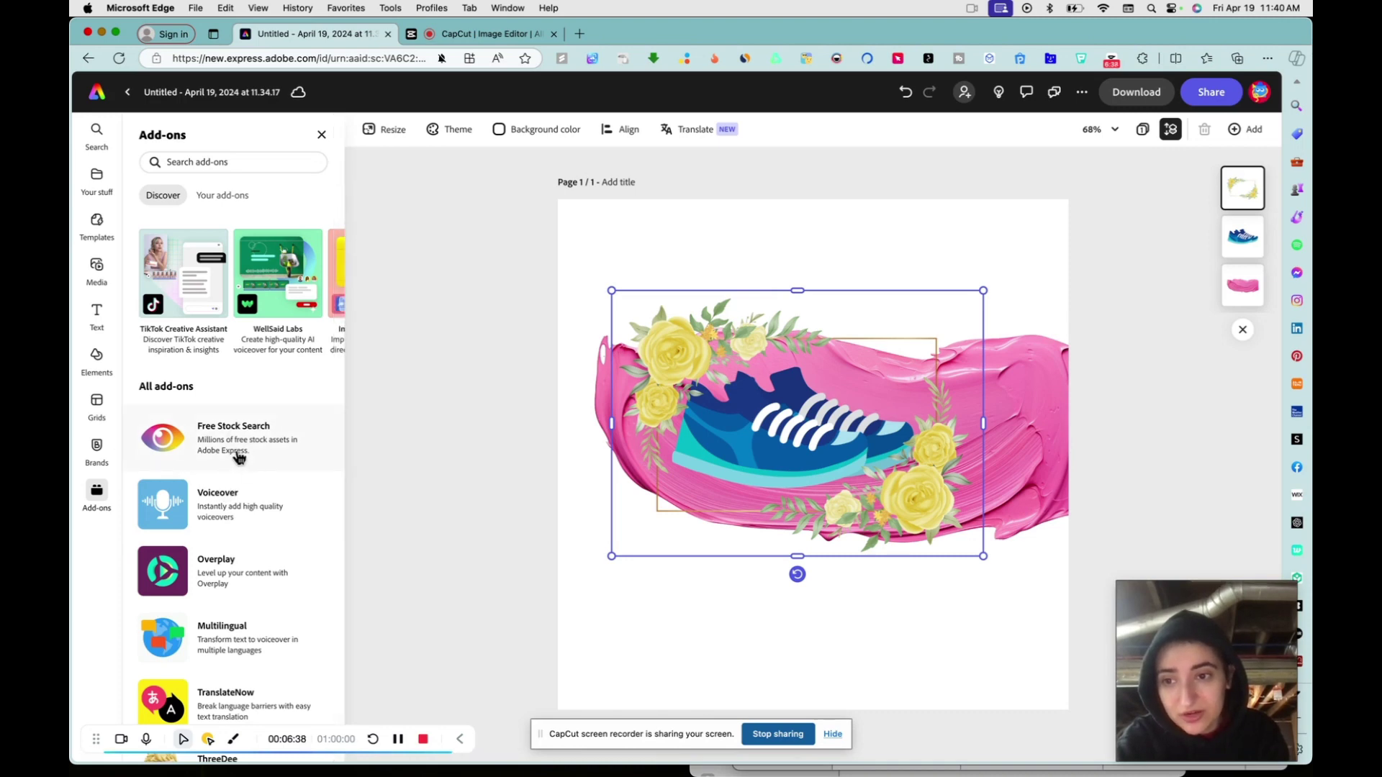
{"action": "scroll", "coordinate": [238, 457], "scroll_direction": "down", "scroll_amount": 6}
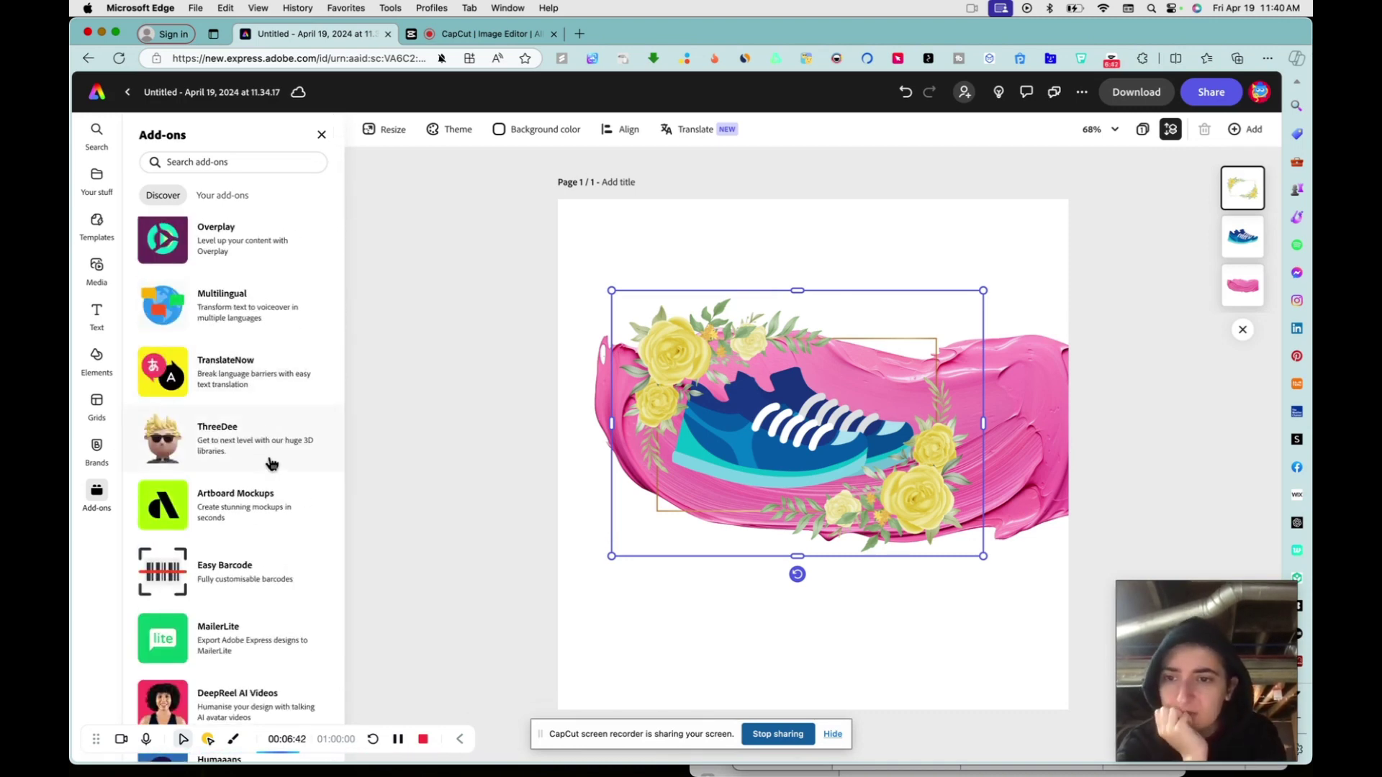
{"action": "scroll", "coordinate": [233, 524], "scroll_direction": "down", "scroll_amount": 15}
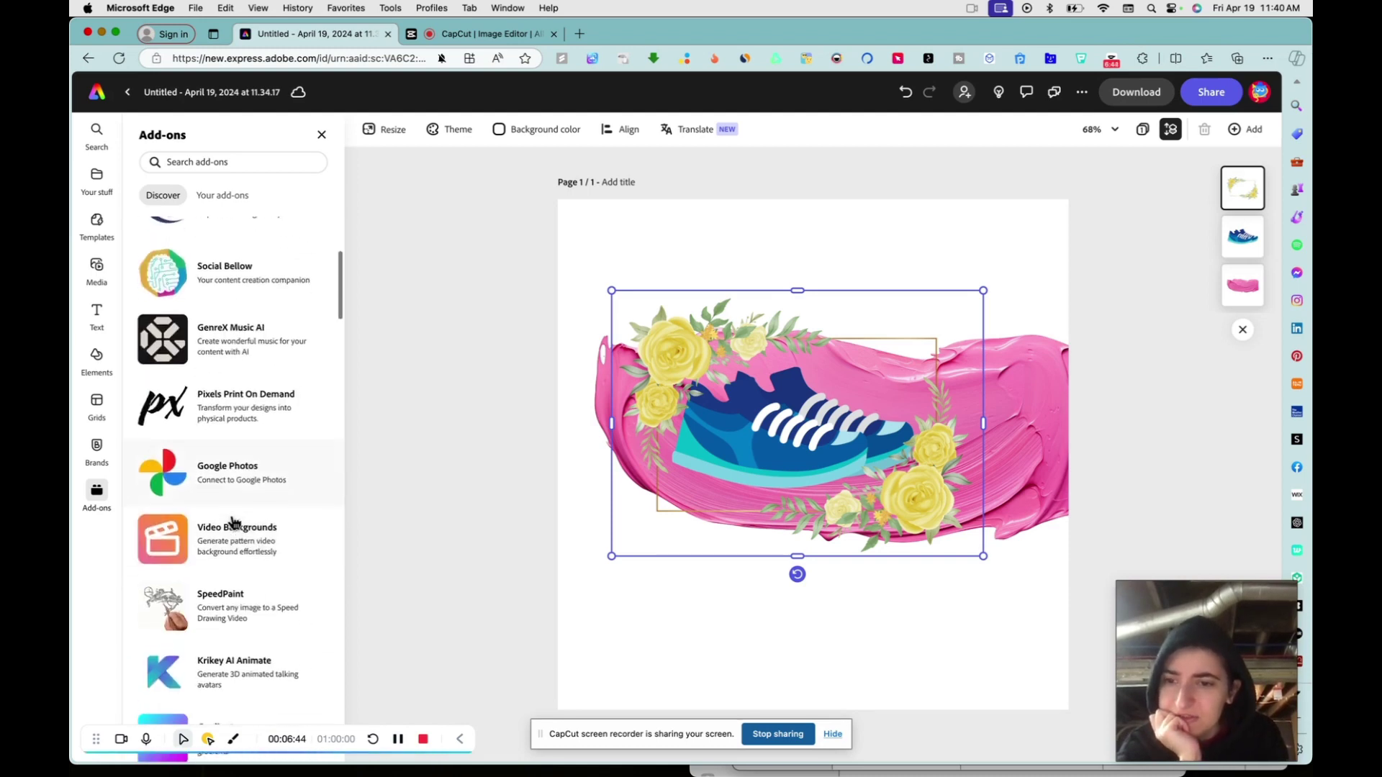
{"action": "scroll", "coordinate": [231, 532], "scroll_direction": "down", "scroll_amount": 5}
{"action": "scroll", "coordinate": [227, 432], "scroll_direction": "up", "scroll_amount": 7}
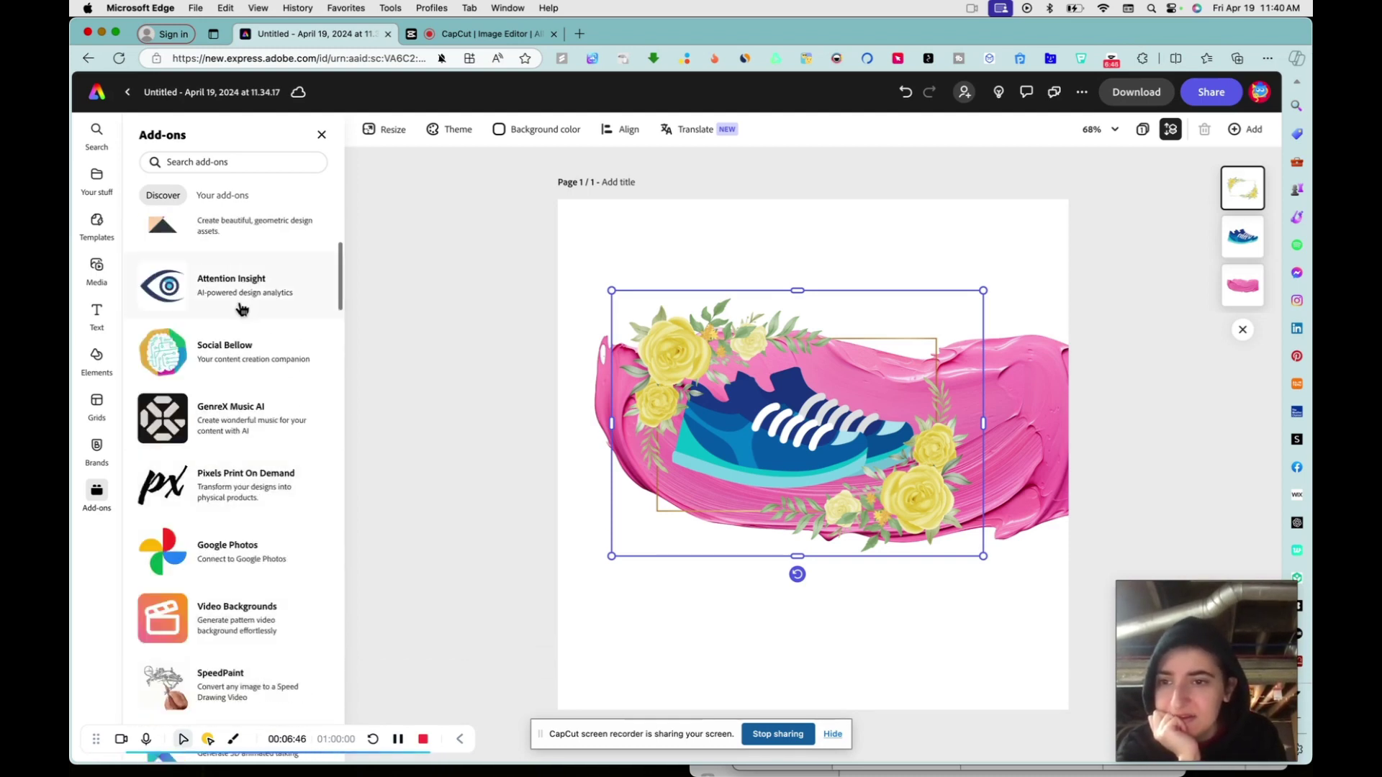
{"action": "scroll", "coordinate": [220, 554], "scroll_direction": "down", "scroll_amount": 10}
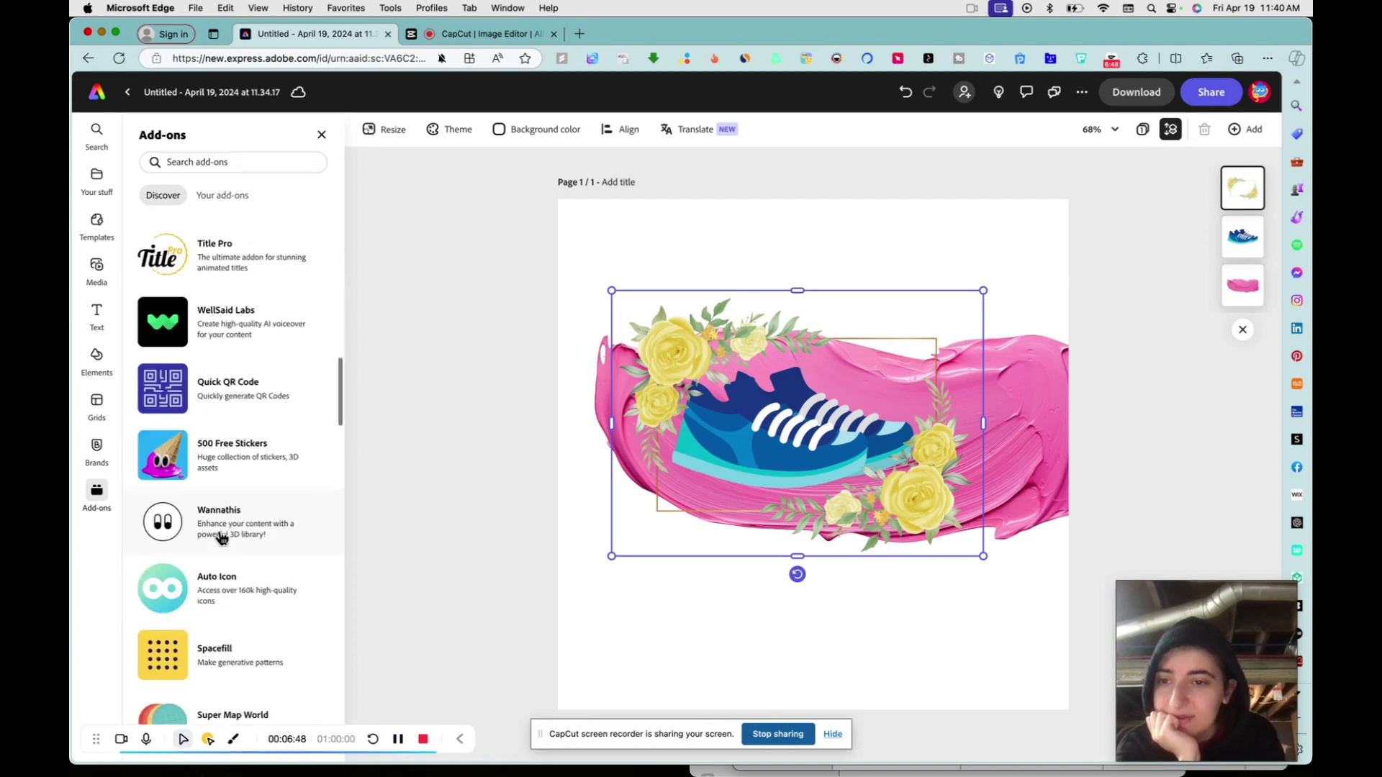
{"action": "scroll", "coordinate": [237, 537], "scroll_direction": "down", "scroll_amount": 4}
{"action": "scroll", "coordinate": [266, 534], "scroll_direction": "up", "scroll_amount": 5}
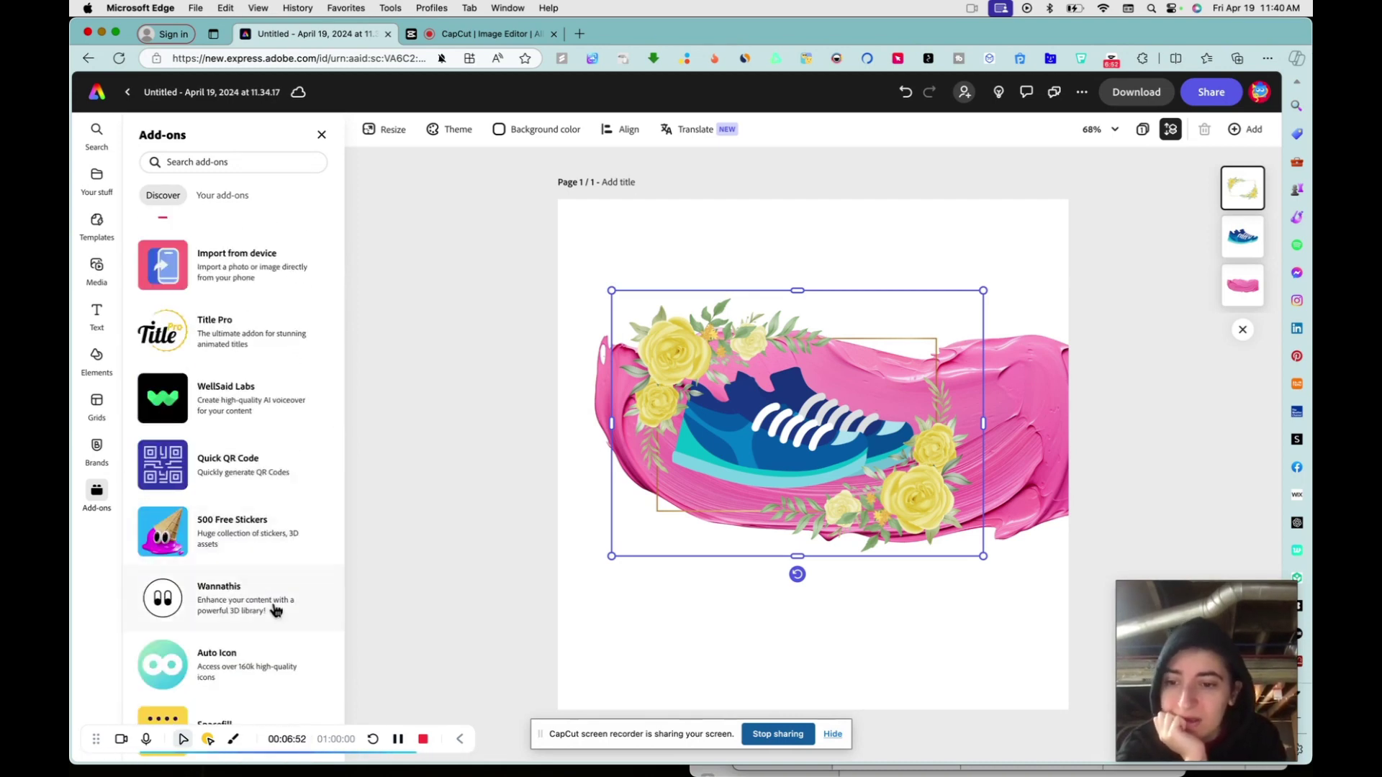
{"action": "scroll", "coordinate": [268, 616], "scroll_direction": "down", "scroll_amount": 5}
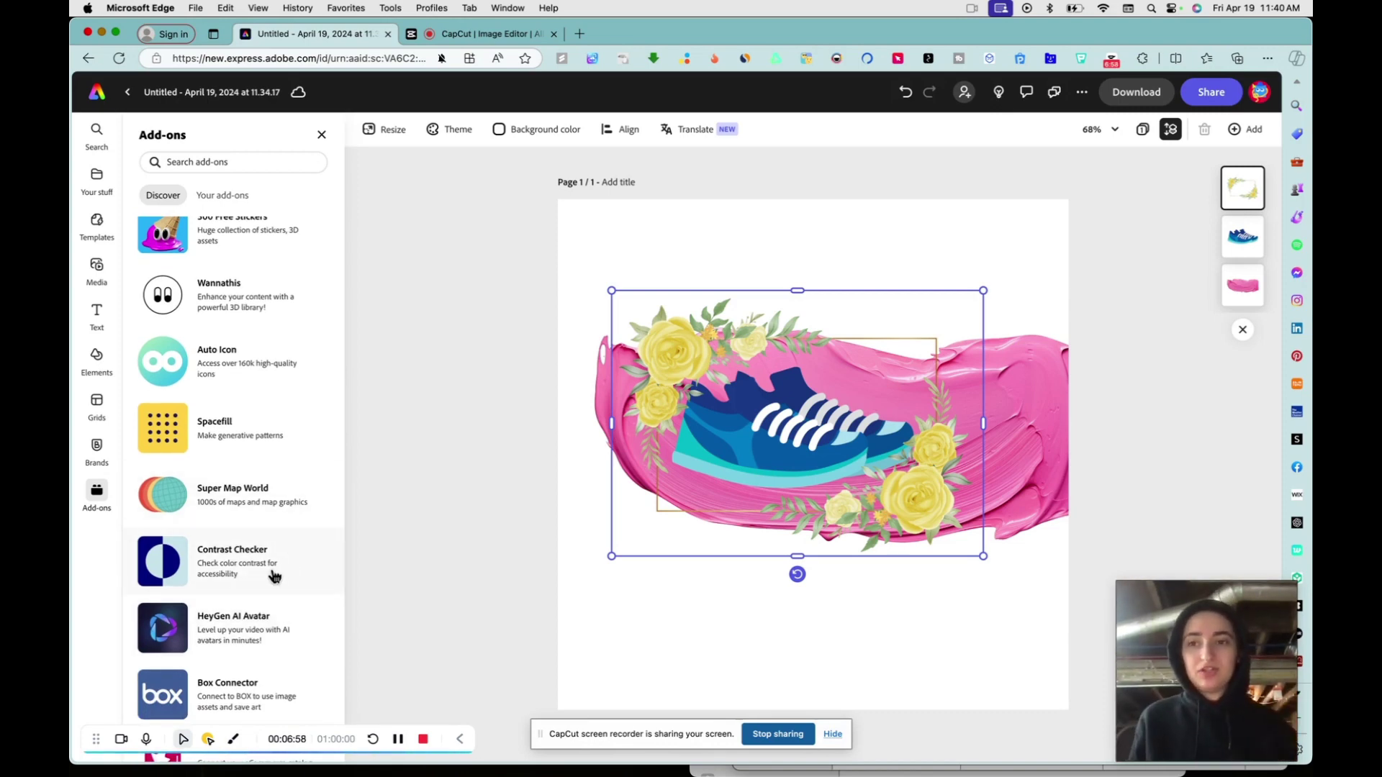
{"action": "scroll", "coordinate": [255, 498], "scroll_direction": "down", "scroll_amount": 1}
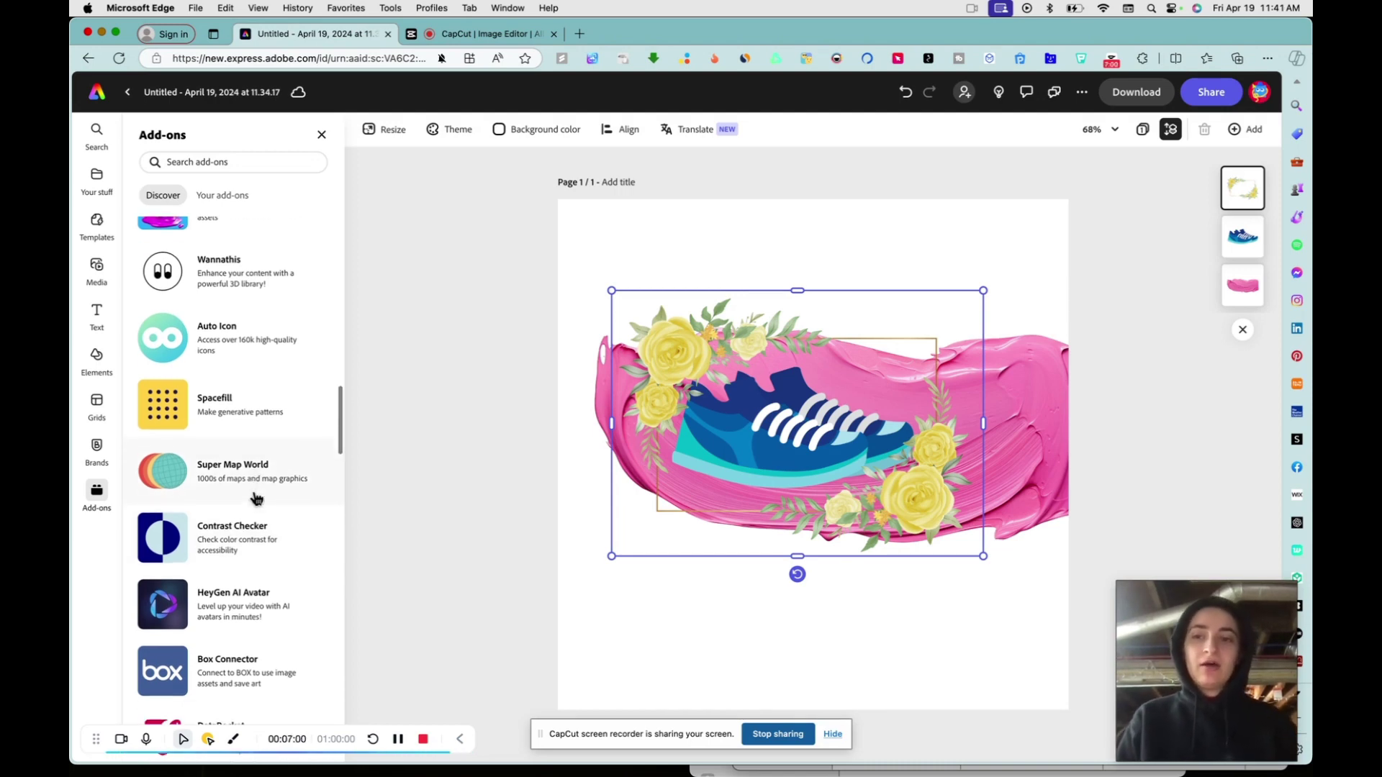
{"action": "scroll", "coordinate": [248, 504], "scroll_direction": "down", "scroll_amount": 2}
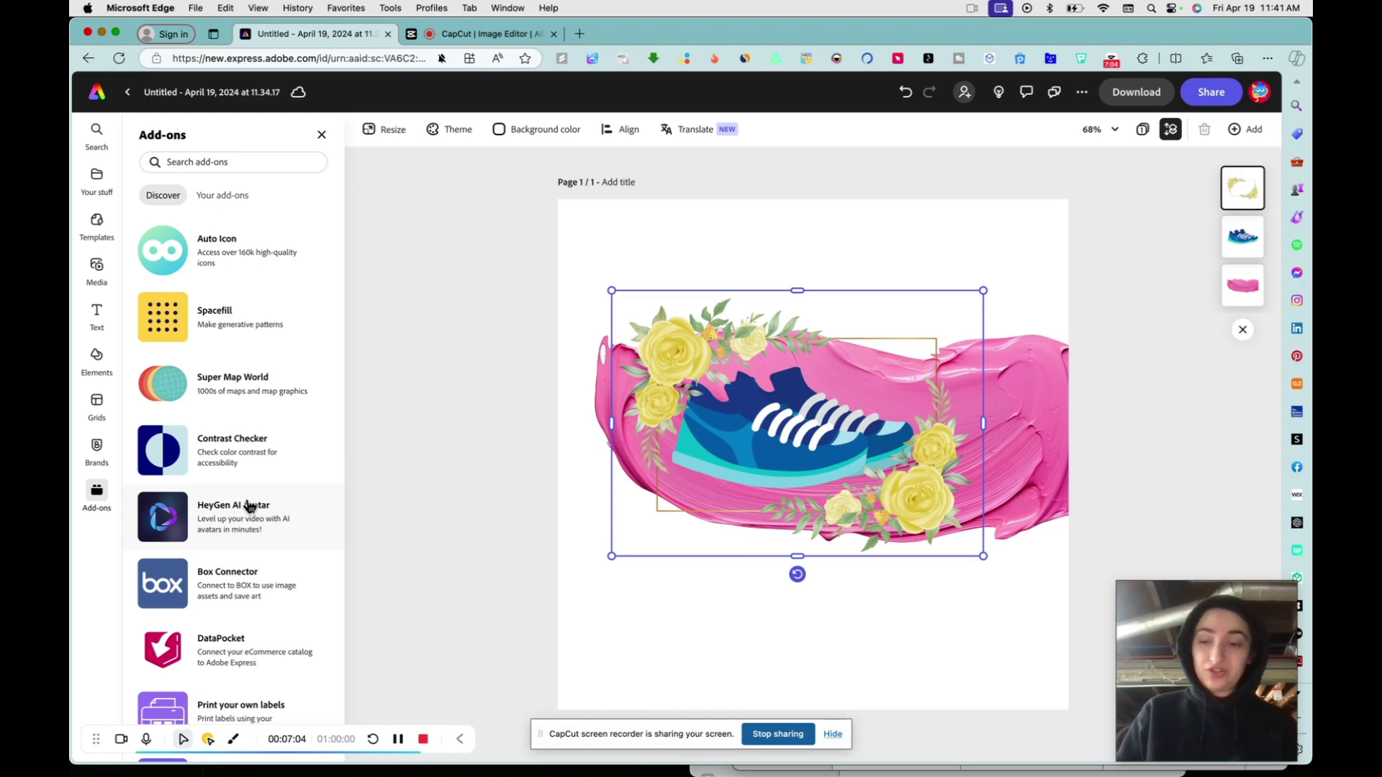
Move the yellow floral frame down and shrink it into the page's lower-right area, clear of the shoes.
{"action": "left_click", "coordinate": [448, 368]}
{"action": "left_click", "coordinate": [726, 429]}
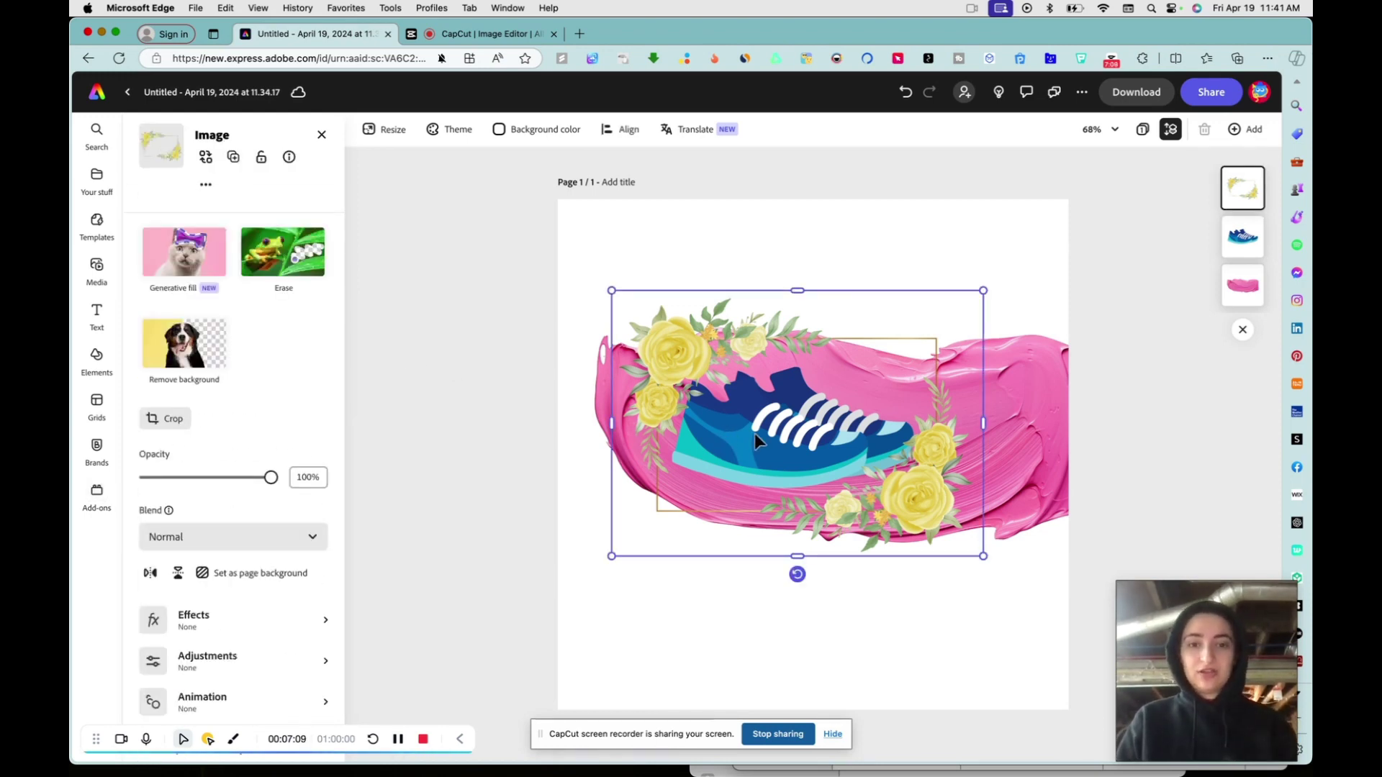
{"action": "left_click_drag", "start_coordinate": [708, 405], "coordinate": [703, 501]}
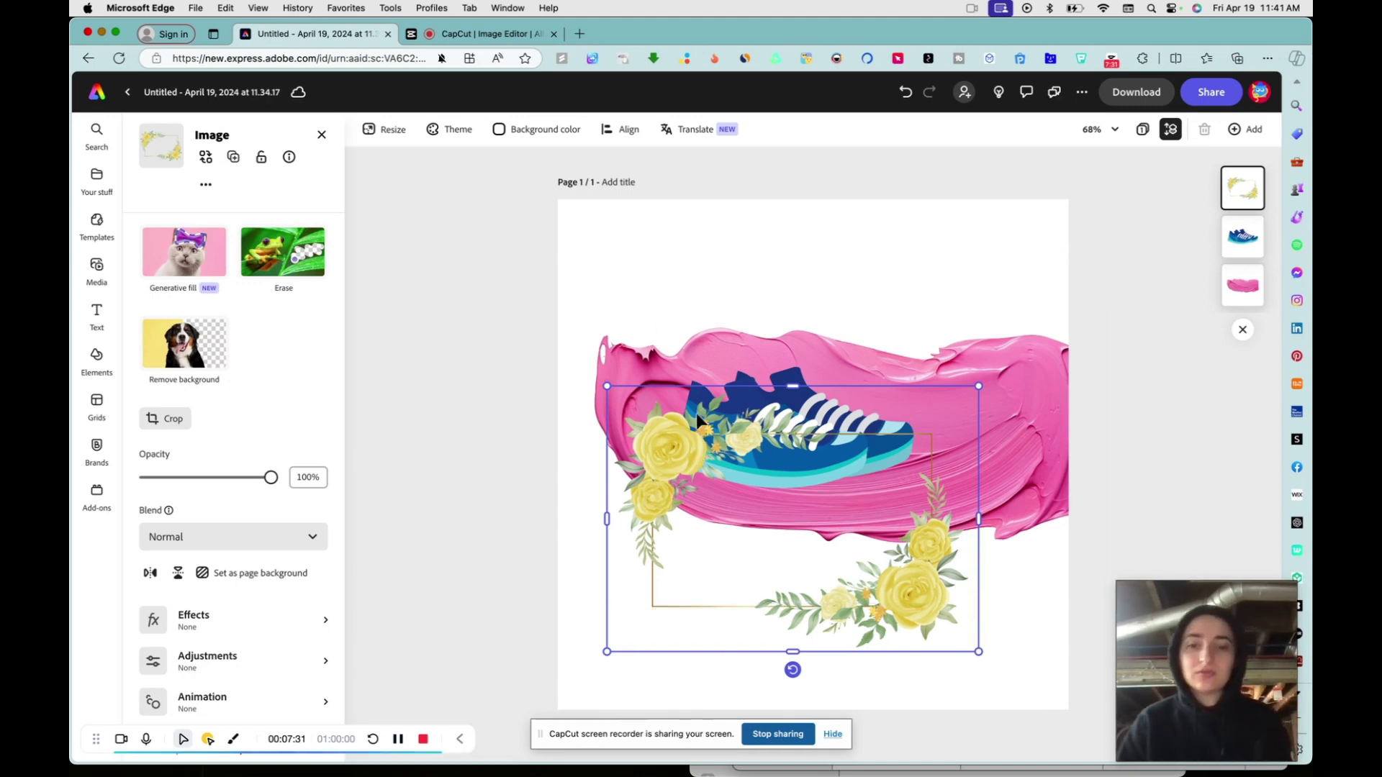
{"action": "left_click_drag", "start_coordinate": [606, 386], "coordinate": [858, 565]}
Delete the pink brush stroke and the yellow floral frame from the page.
{"action": "left_click", "coordinate": [937, 439]}
{"action": "key", "text": "Delete"}
{"action": "left_click", "coordinate": [888, 581]}
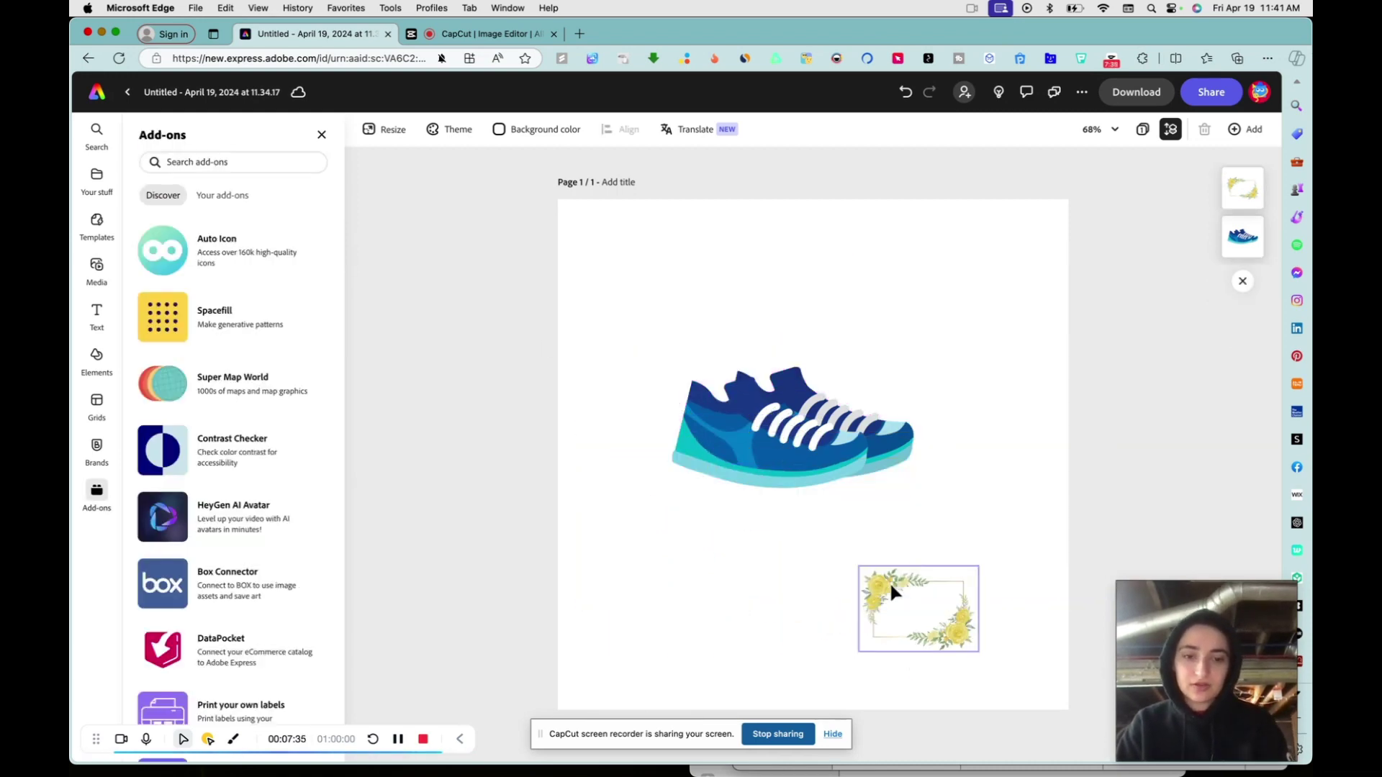
{"action": "key", "text": "Delete"}
Enlarge the blue shoes image and reposition it near the center of the page.
{"action": "left_click", "coordinate": [887, 491]}
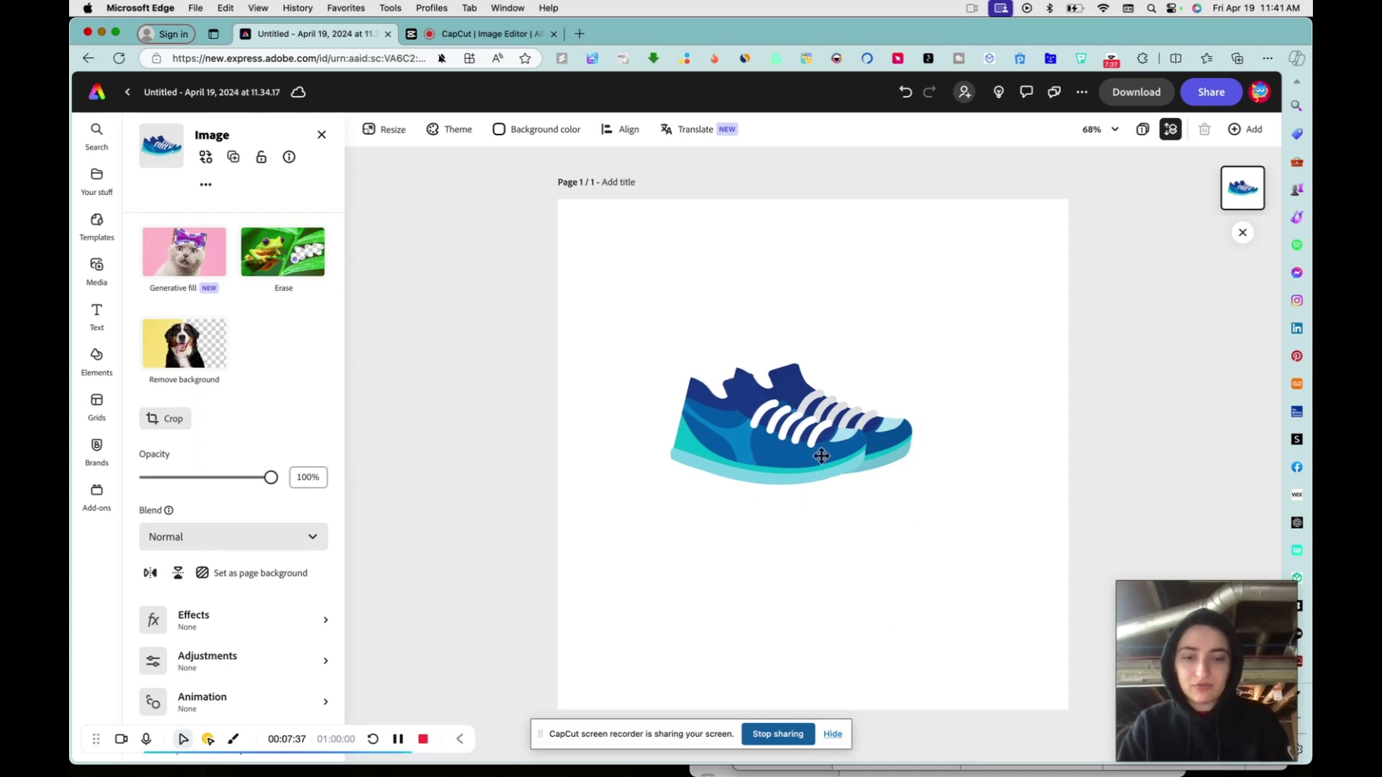
{"action": "left_click_drag", "start_coordinate": [887, 491], "coordinate": [953, 499]}
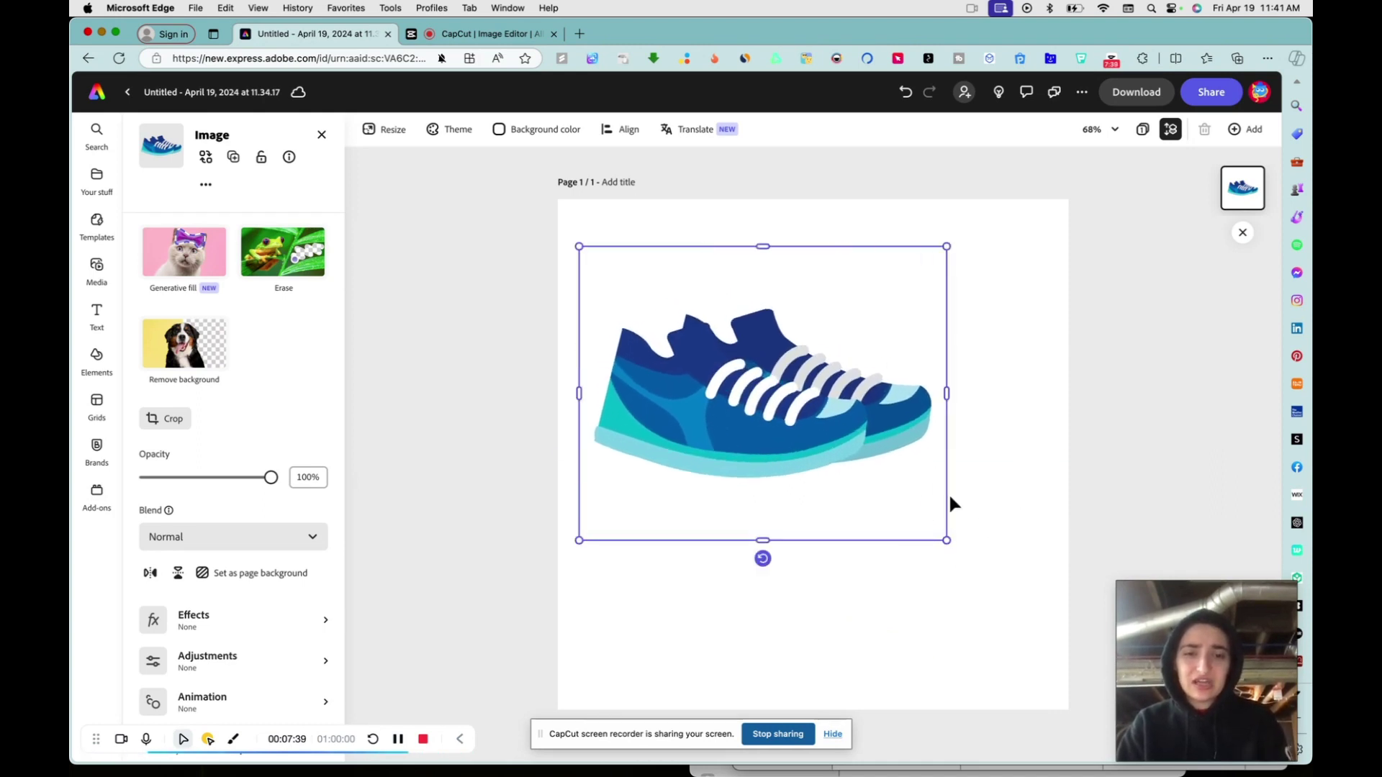
{"action": "left_click_drag", "start_coordinate": [854, 401], "coordinate": [918, 482]}
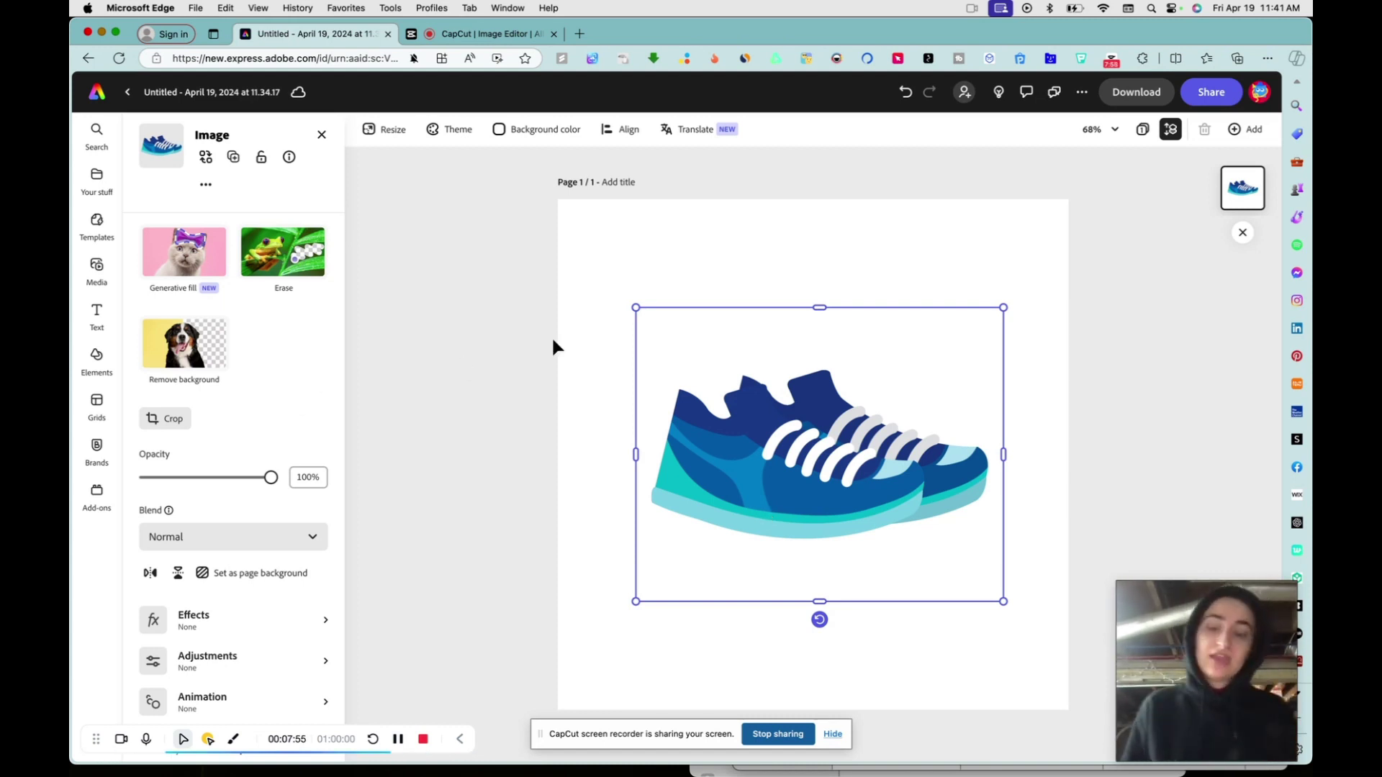
Start erasing on the shoes image with the Quick selection brush at size 14.
{"action": "left_click", "coordinate": [290, 243]}
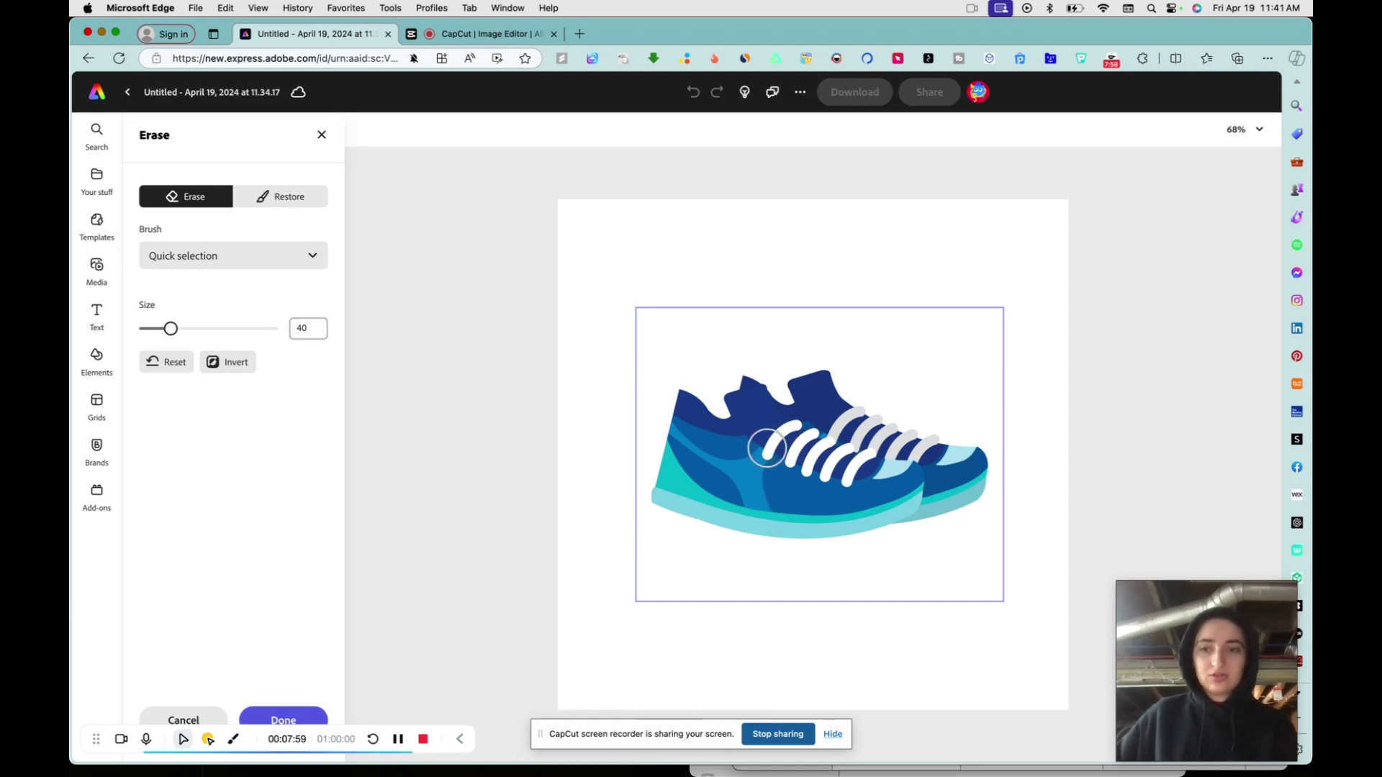
{"action": "left_click", "coordinate": [304, 256]}
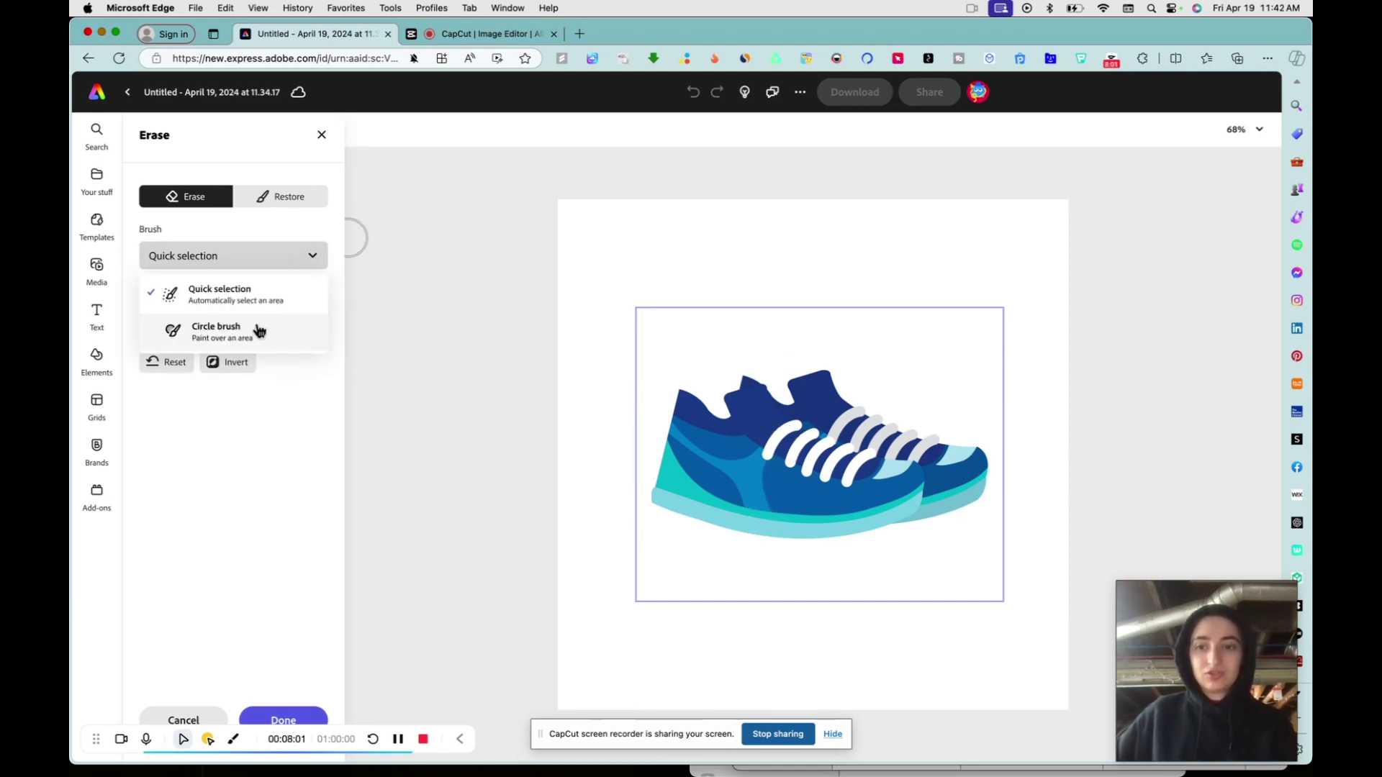
{"action": "left_click", "coordinate": [265, 259]}
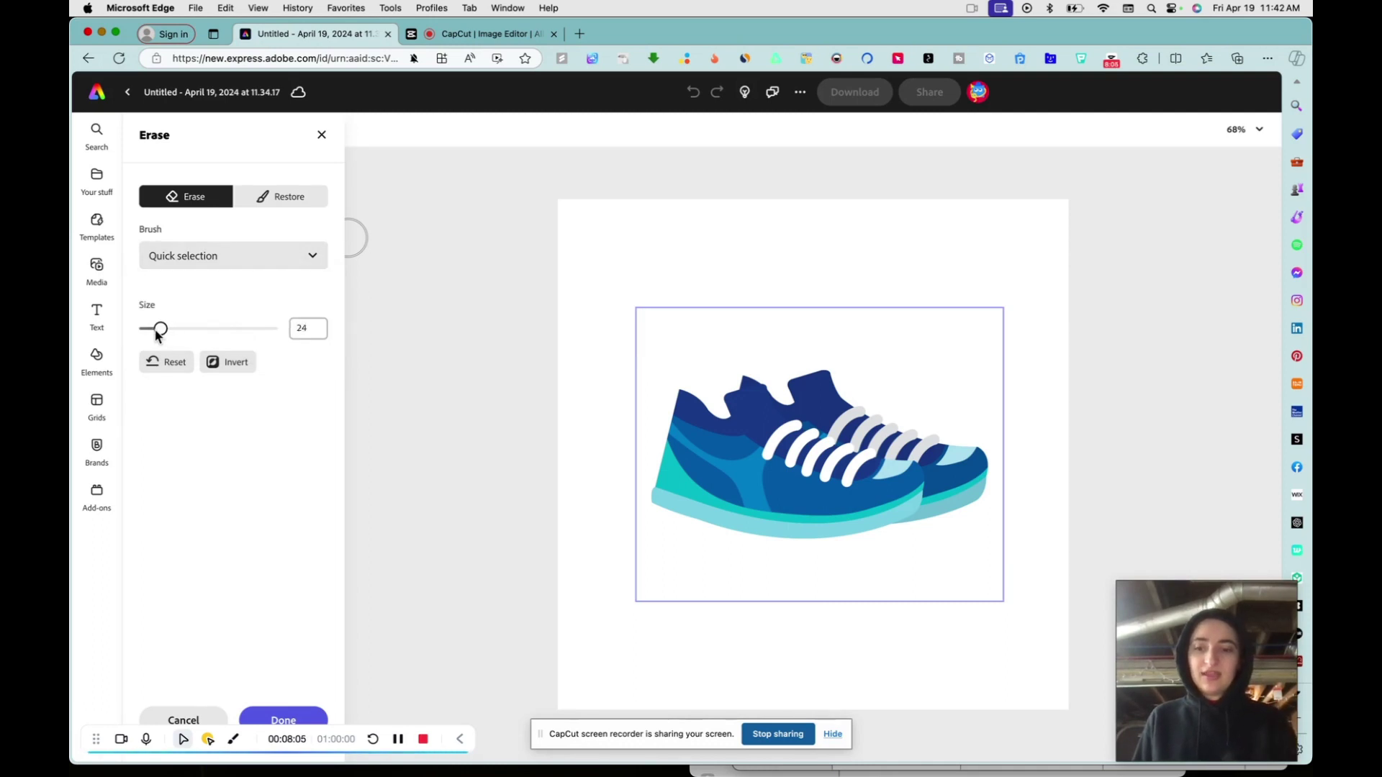
{"action": "left_click_drag", "start_coordinate": [156, 334], "coordinate": [152, 334]}
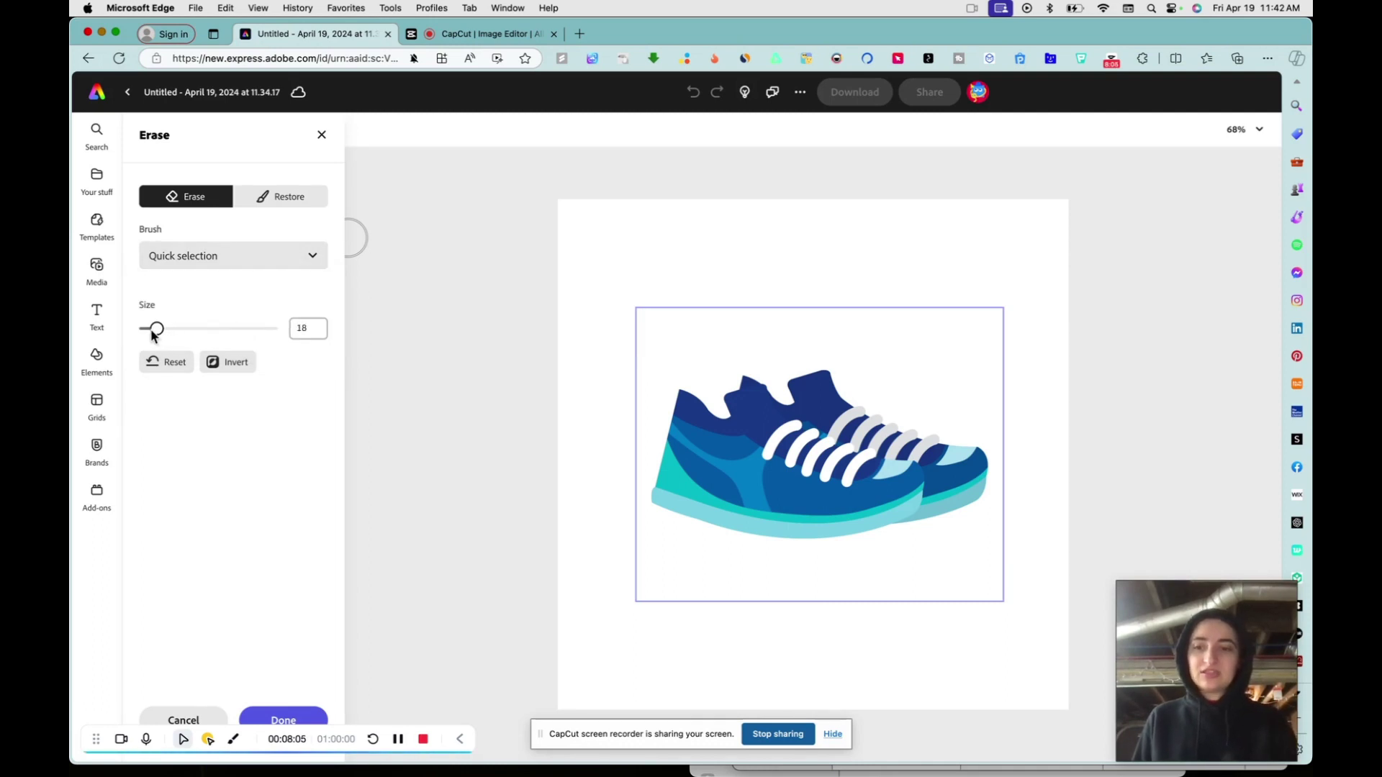
Try erasing the blue side area of the front shoe with the quick selection brush, undoing each erased area.
{"action": "left_click", "coordinate": [801, 439]}
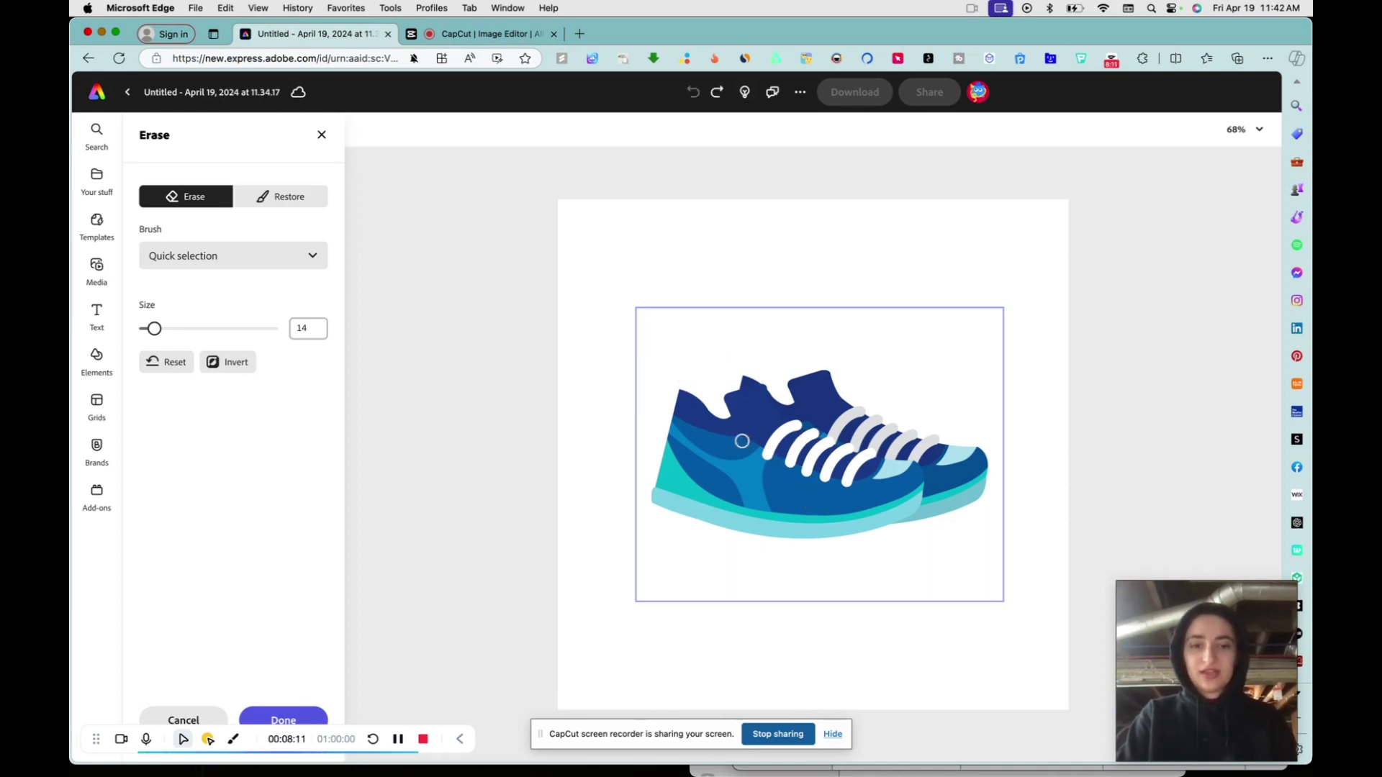
{"action": "left_click", "coordinate": [746, 464]}
{"action": "key", "text": "super+z"}
{"action": "left_click", "coordinate": [721, 446]}
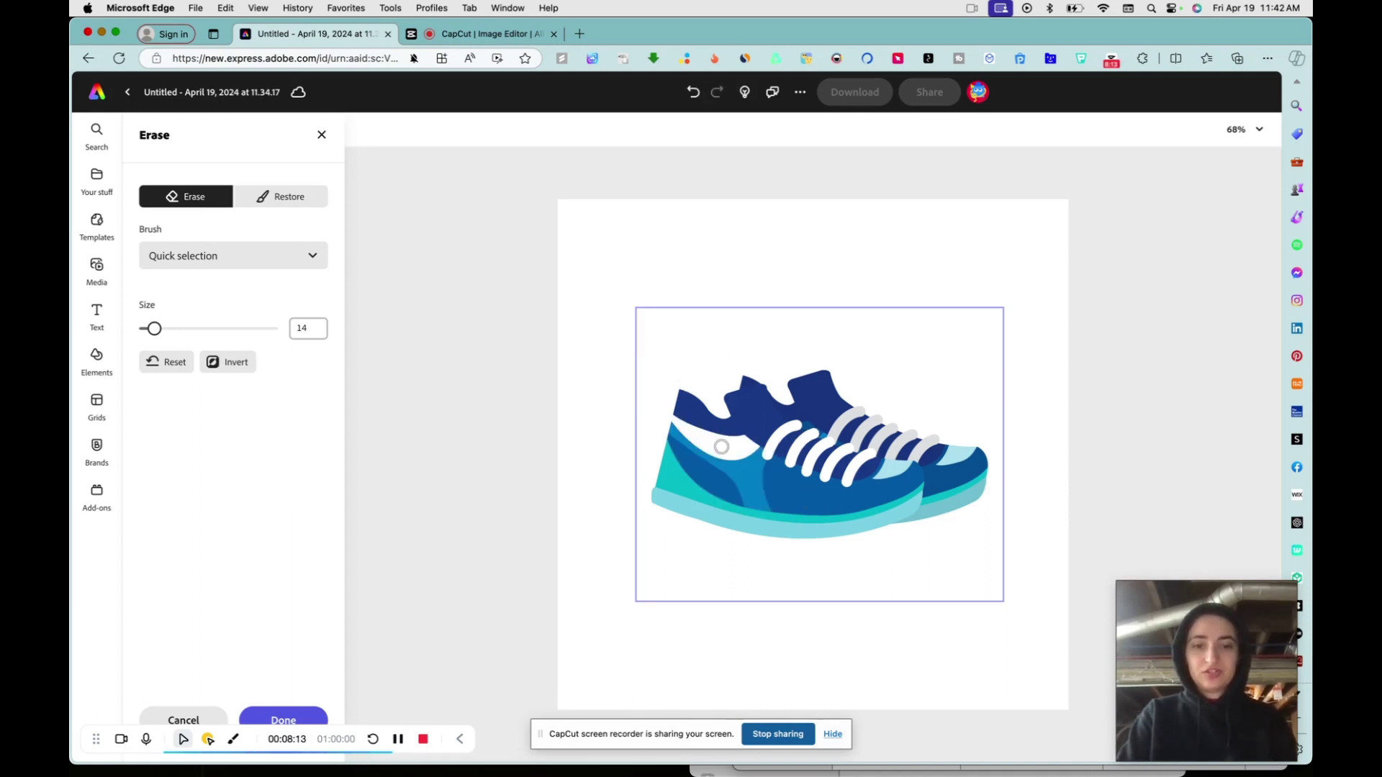
{"action": "key", "text": "super+z"}
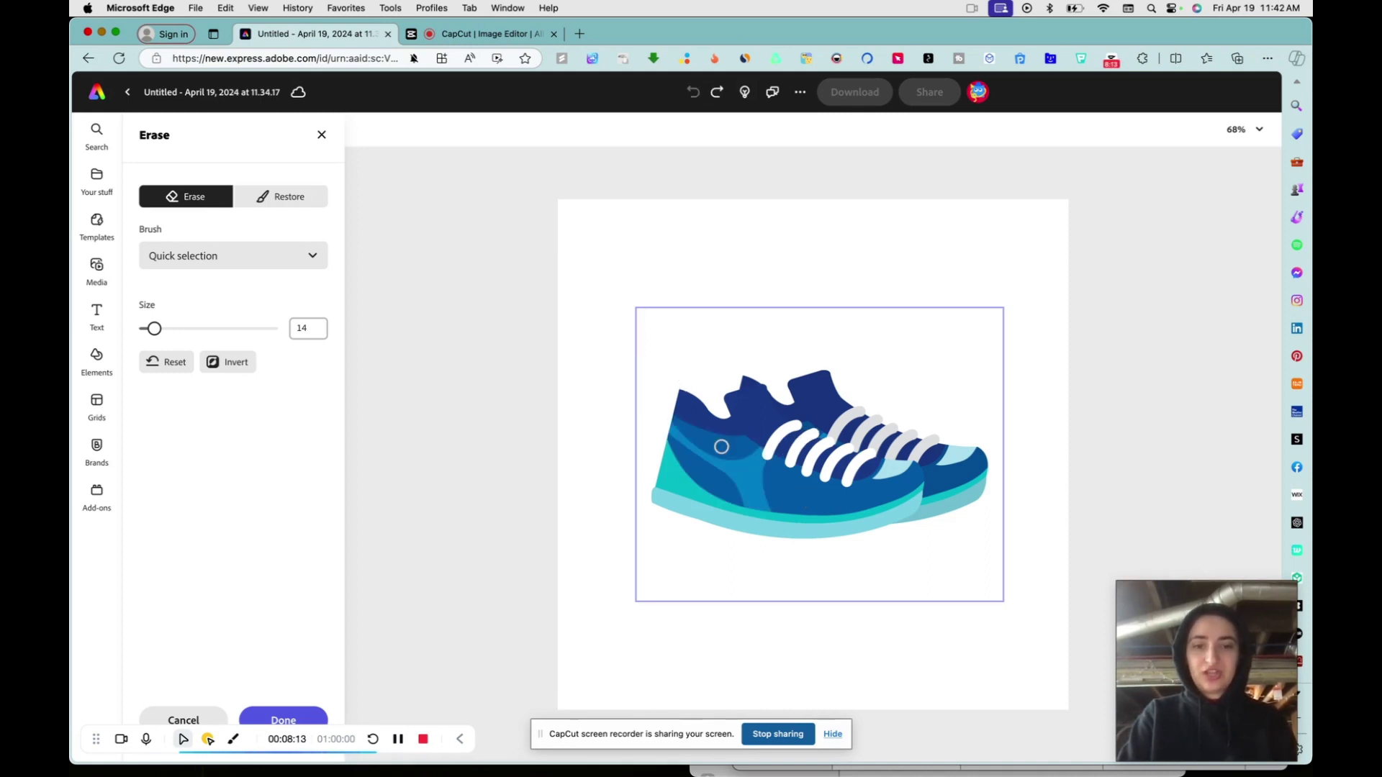
Try out the Circle brush over the shoes and return the erase brush to Quick selection.
{"action": "left_click", "coordinate": [226, 261]}
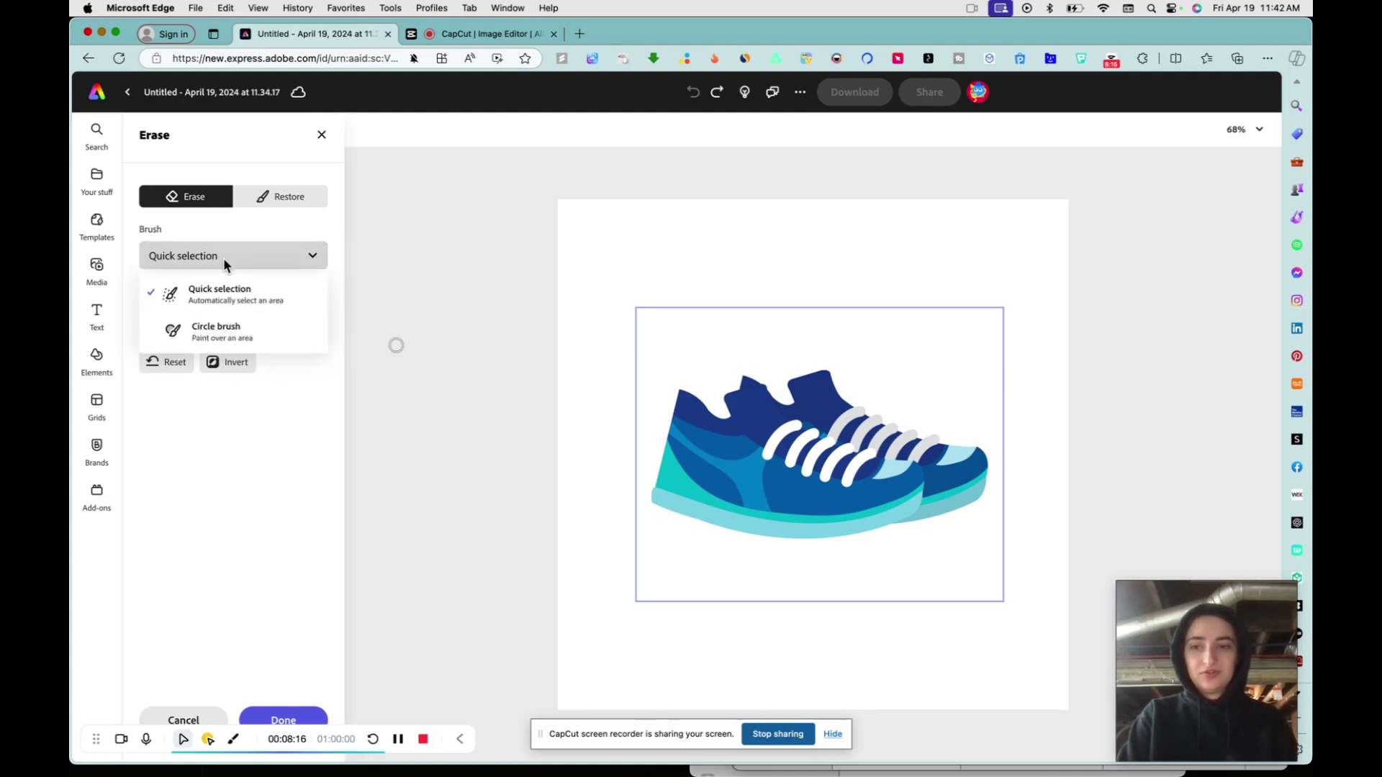
{"action": "left_click", "coordinate": [234, 333]}
{"action": "mouse_move", "coordinate": [799, 442]}
{"action": "left_mouse_down"}
{"action": "mouse_move", "coordinate": [747, 480]}
{"action": "mouse_move", "coordinate": [756, 504]}
{"action": "mouse_move", "coordinate": [702, 473]}
{"action": "mouse_move", "coordinate": [749, 432]}
{"action": "left_mouse_up"}
{"action": "mouse_move", "coordinate": [715, 377]}
{"action": "left_mouse_down"}
{"action": "mouse_move", "coordinate": [636, 398]}
{"action": "mouse_move", "coordinate": [700, 437]}
{"action": "left_mouse_up"}
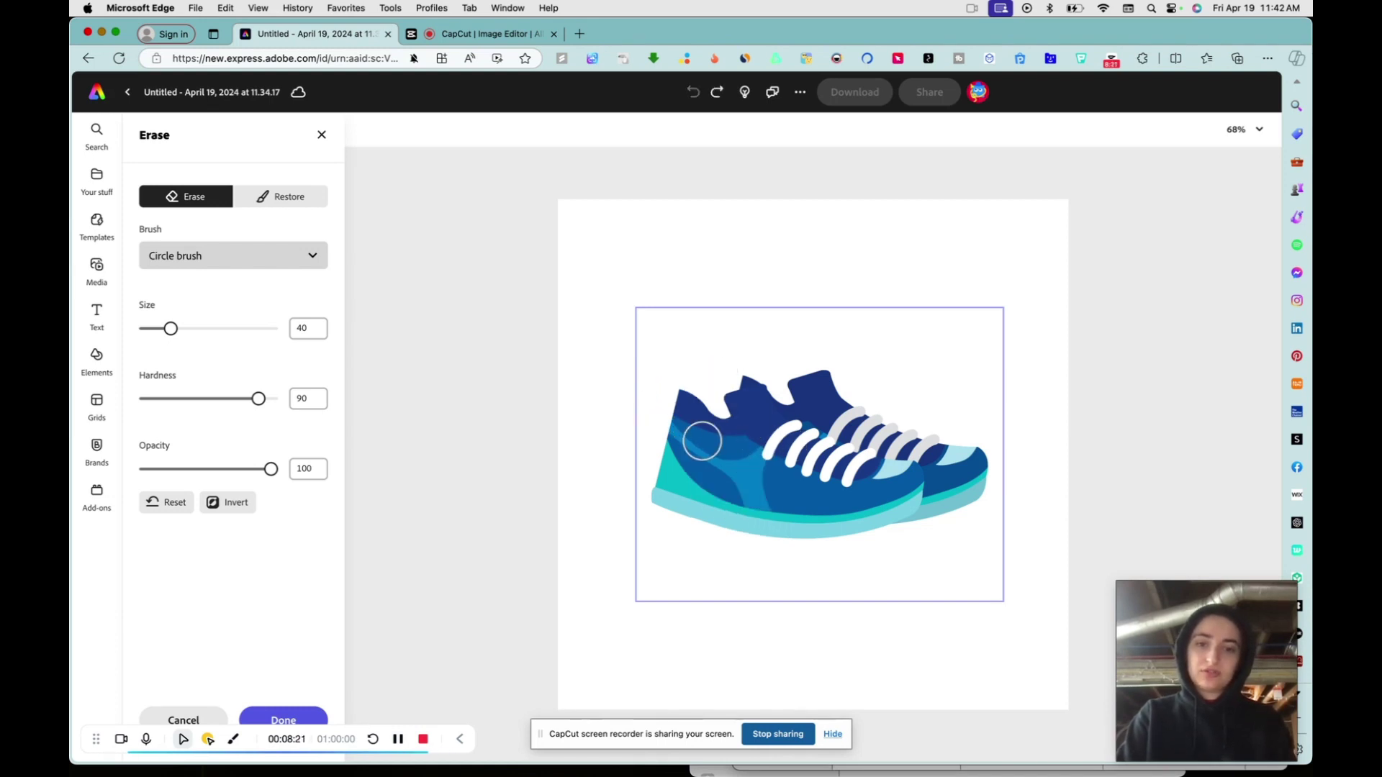
{"action": "left_click", "coordinate": [238, 260]}
{"action": "left_click", "coordinate": [227, 292]}
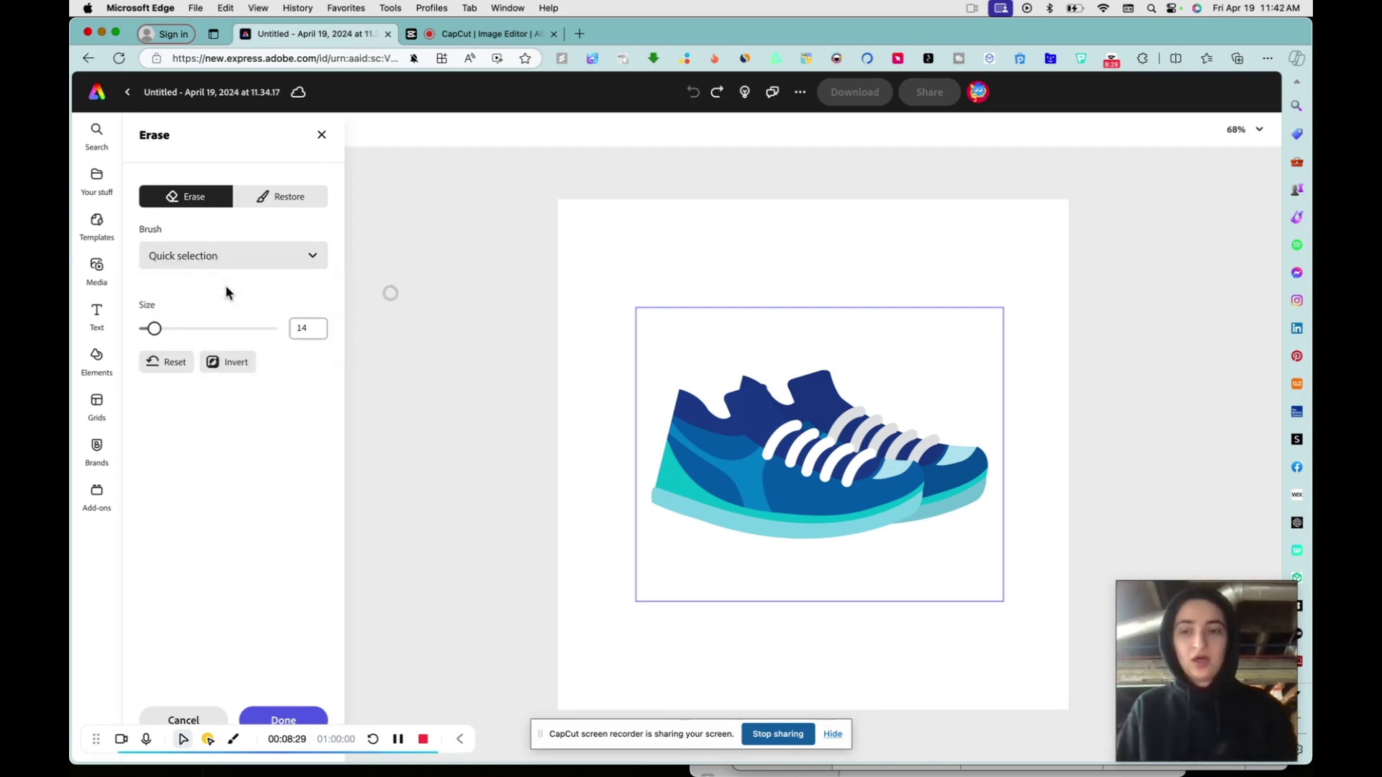
Try erasing and restoring the dark blue collar areas of the shoes with quick selection, and apply the result.
{"action": "left_click", "coordinate": [281, 196]}
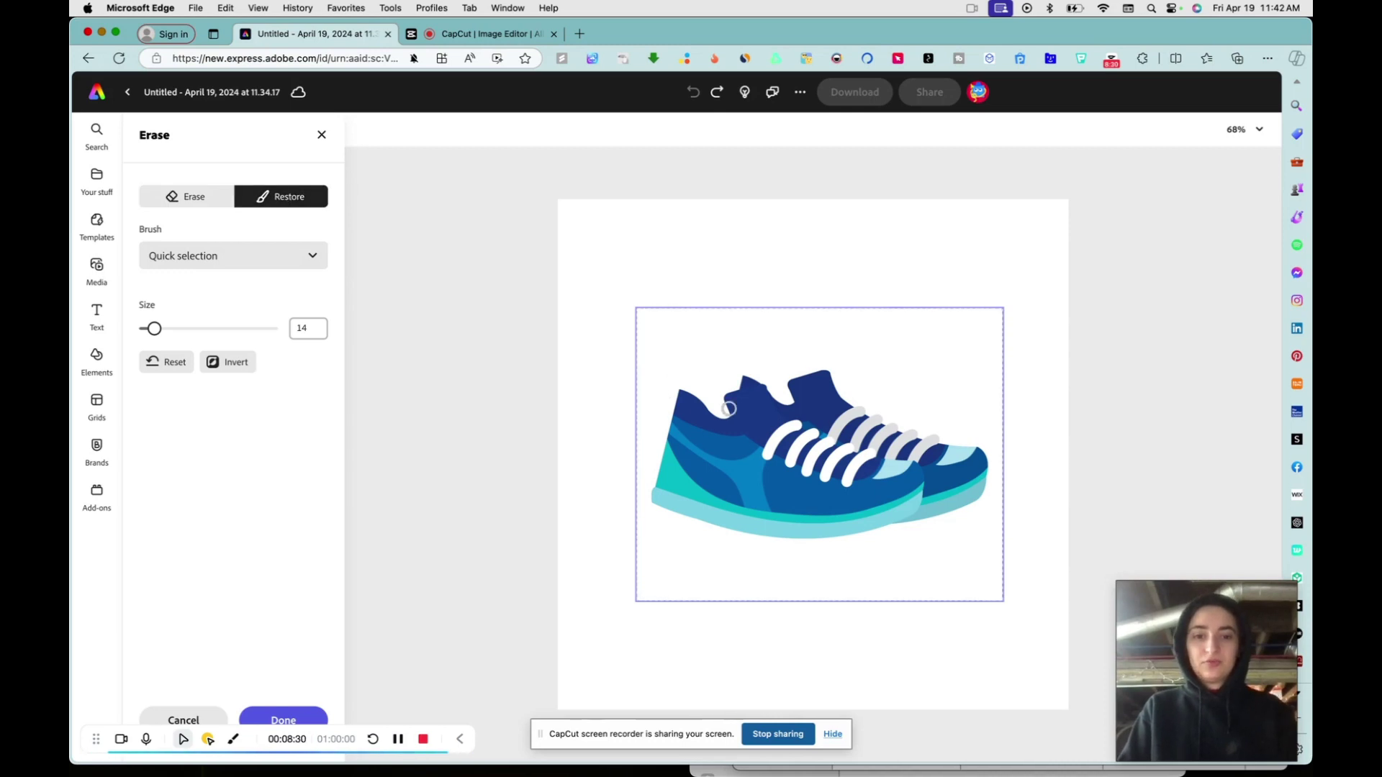
{"action": "left_click", "coordinate": [193, 202]}
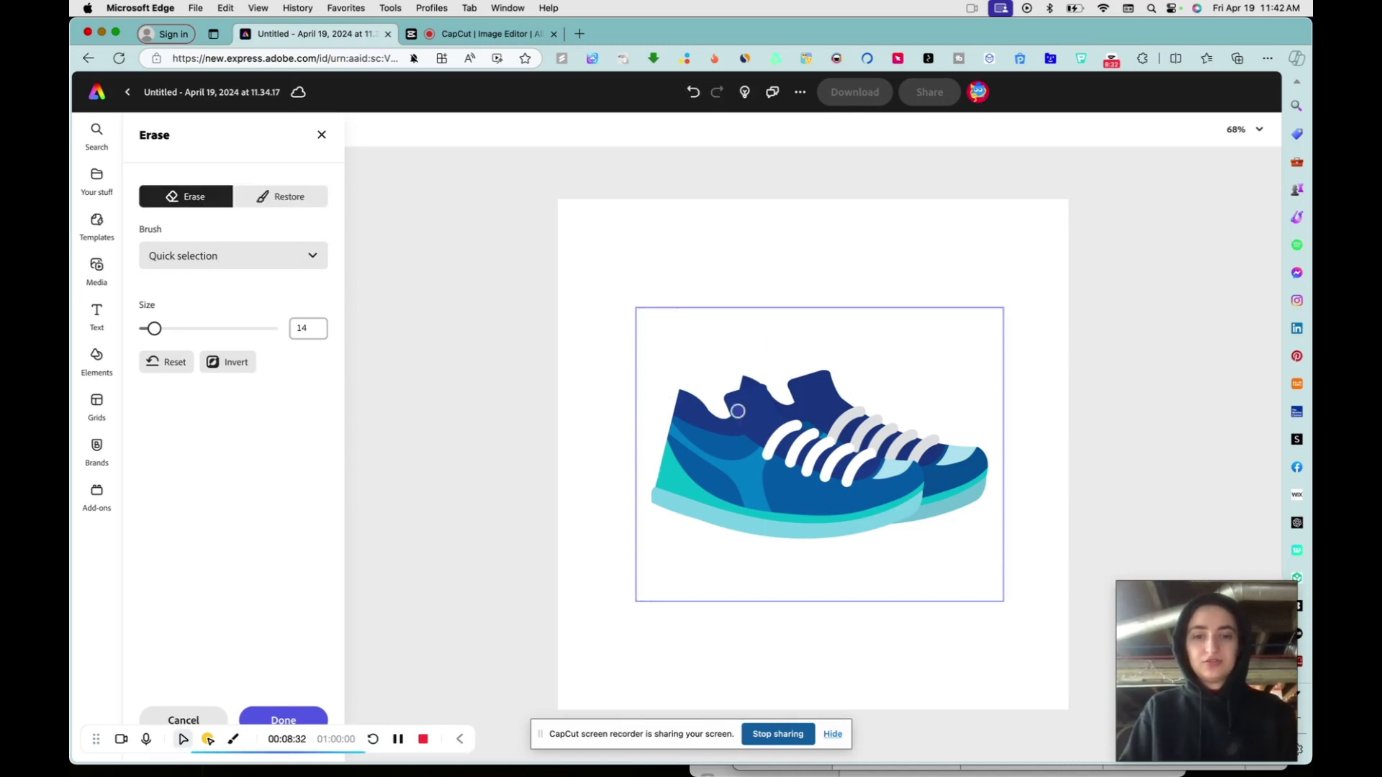
{"action": "left_click", "coordinate": [737, 411]}
{"action": "left_click", "coordinate": [284, 198]}
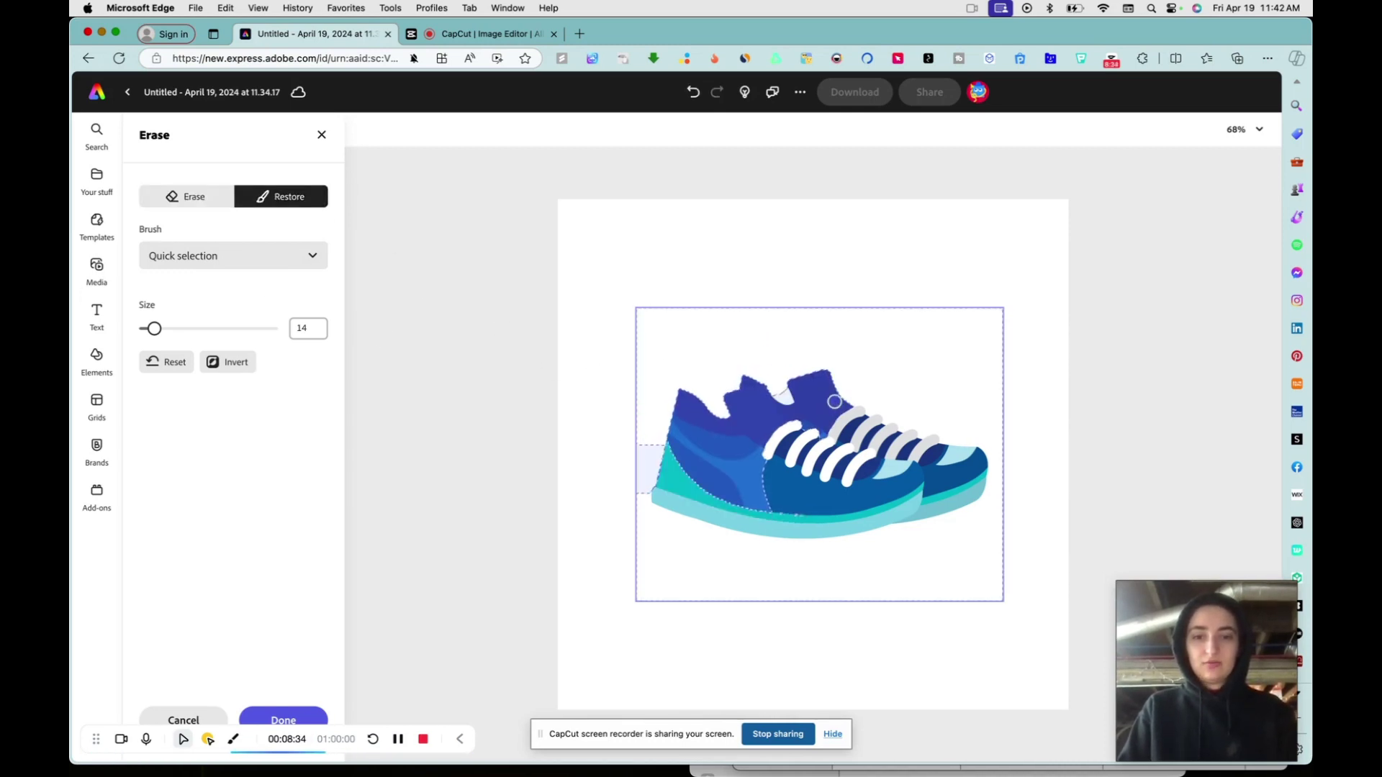
{"action": "left_click", "coordinate": [834, 401]}
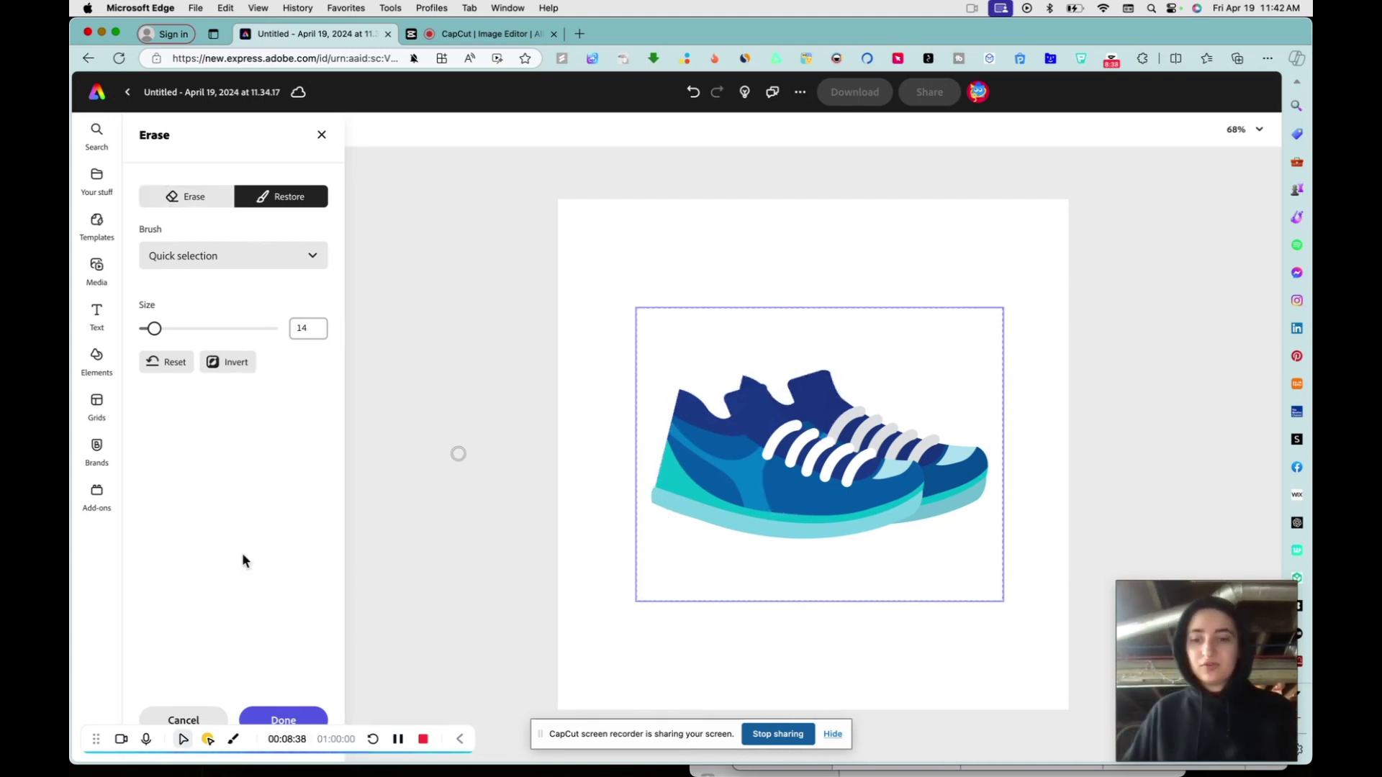
{"action": "left_click", "coordinate": [317, 717]}
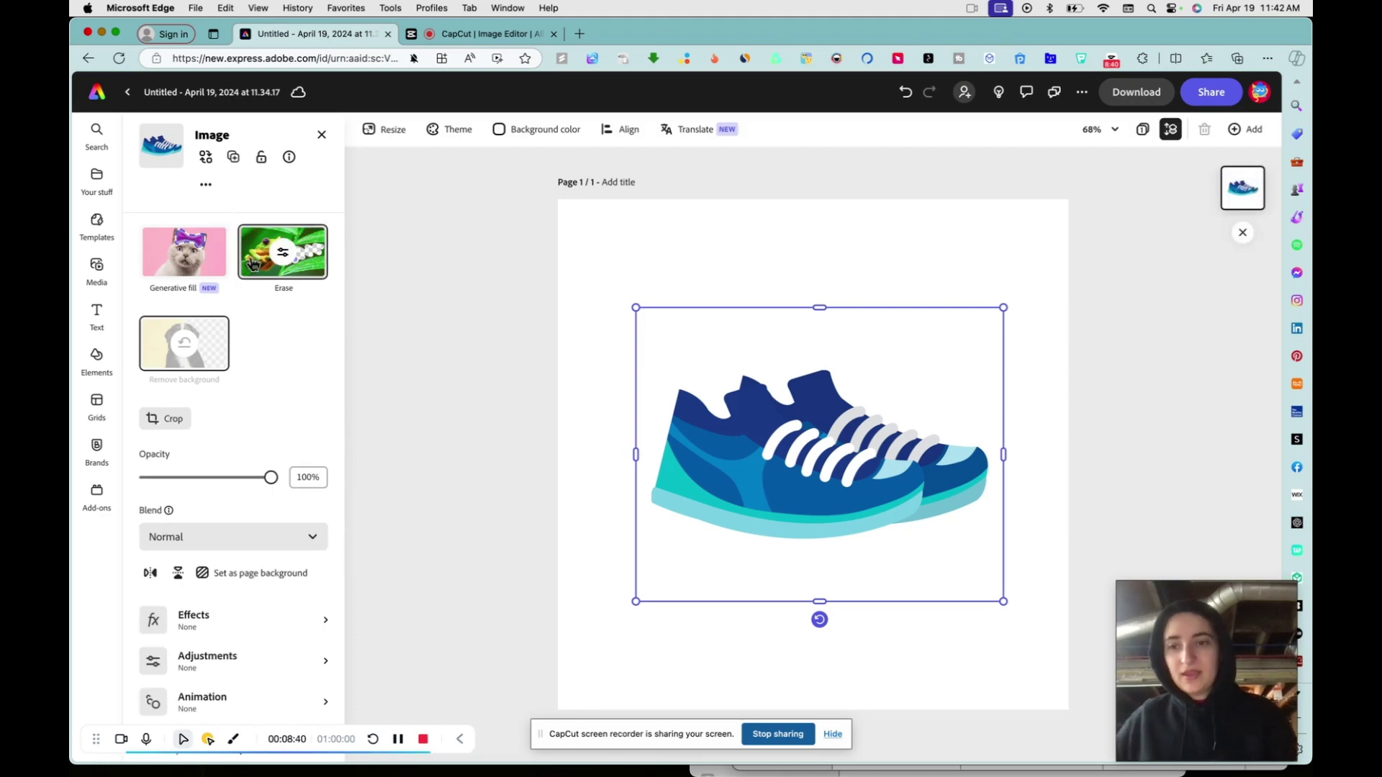
Start Generative fill on the shoes, discarding the erase edits, and paint over the shoe openings with brush size 71.
{"action": "left_click", "coordinate": [196, 260]}
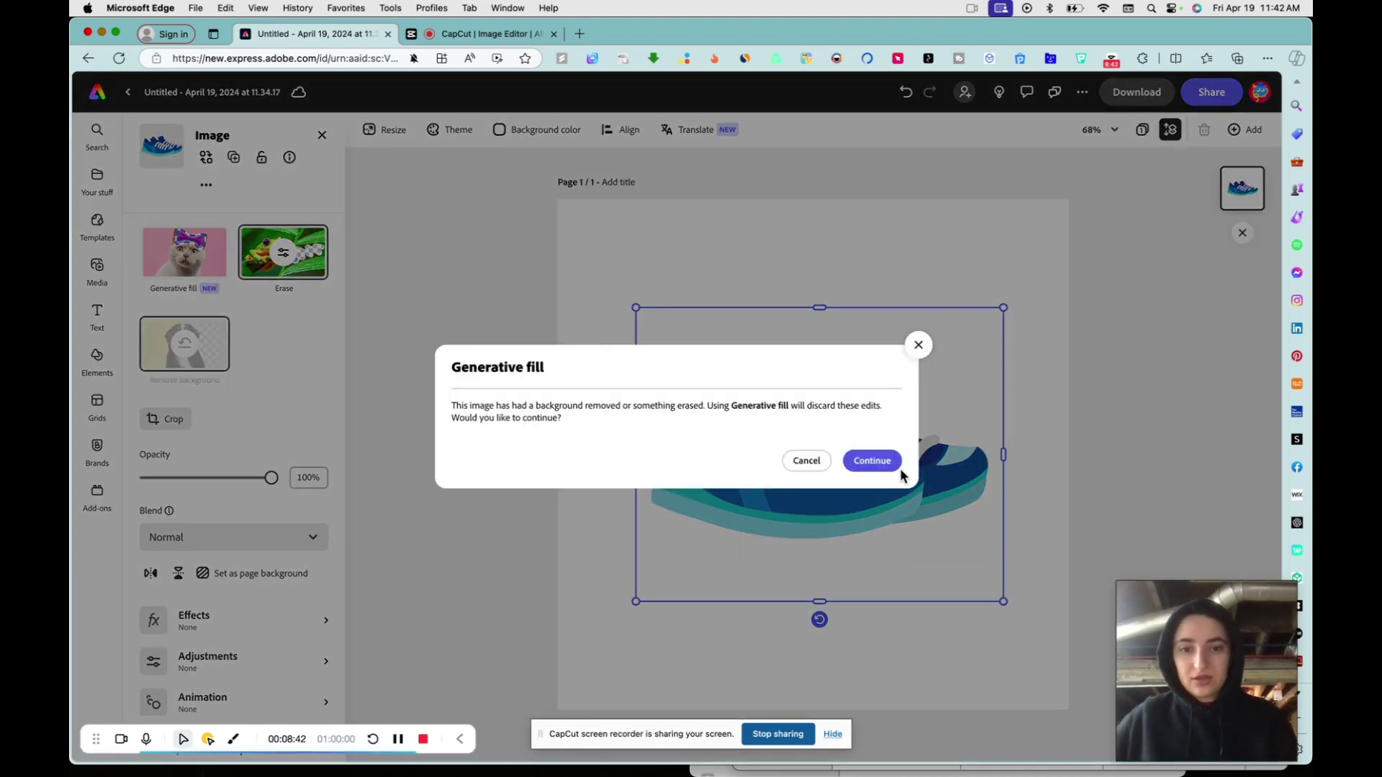
{"action": "left_click", "coordinate": [896, 472]}
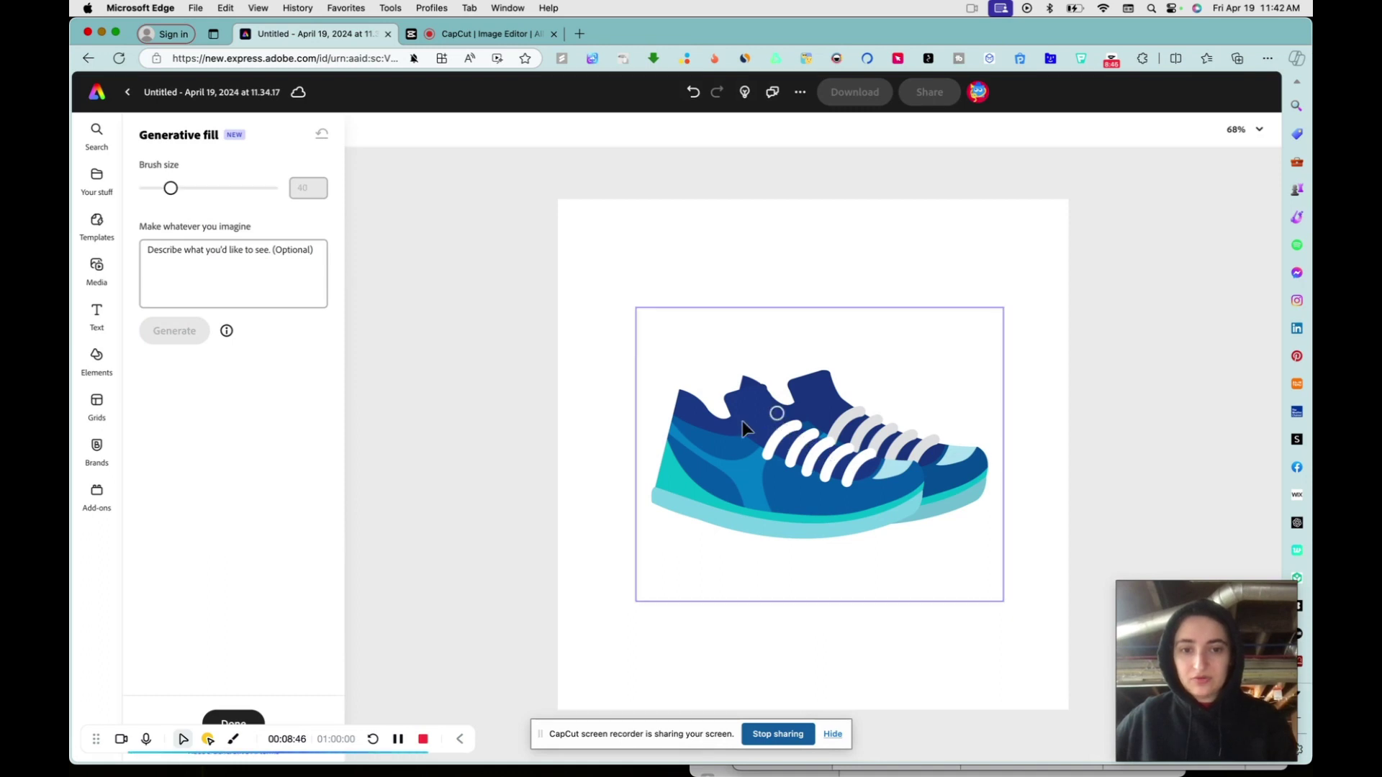
{"action": "left_click", "coordinate": [225, 187]}
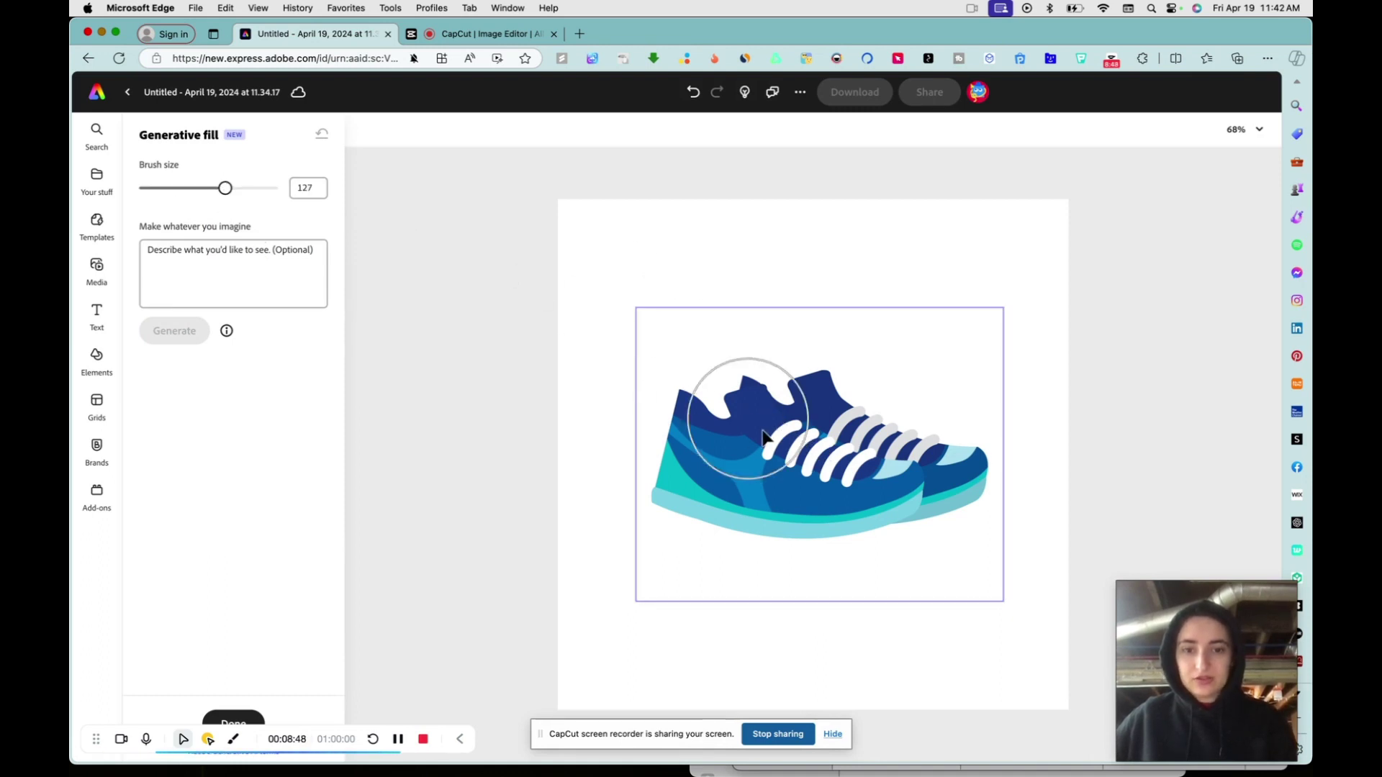
{"action": "left_click", "coordinate": [185, 188]}
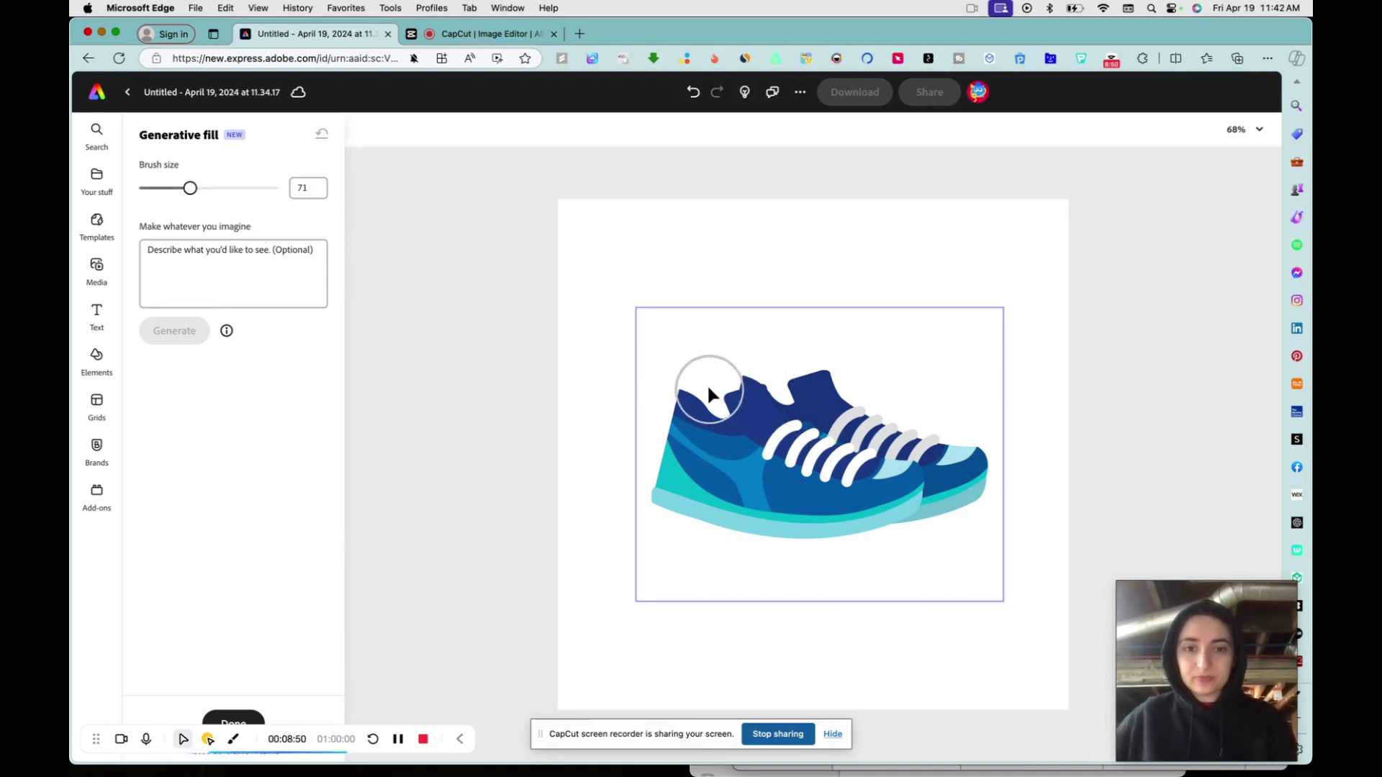
{"action": "left_click_drag", "start_coordinate": [706, 379], "coordinate": [813, 374]}
Generate "a bouquet of flowers" in the painted area above the shoes.
{"action": "left_click", "coordinate": [242, 257]}
{"action": "type", "text": "a bouquet of flowers"}
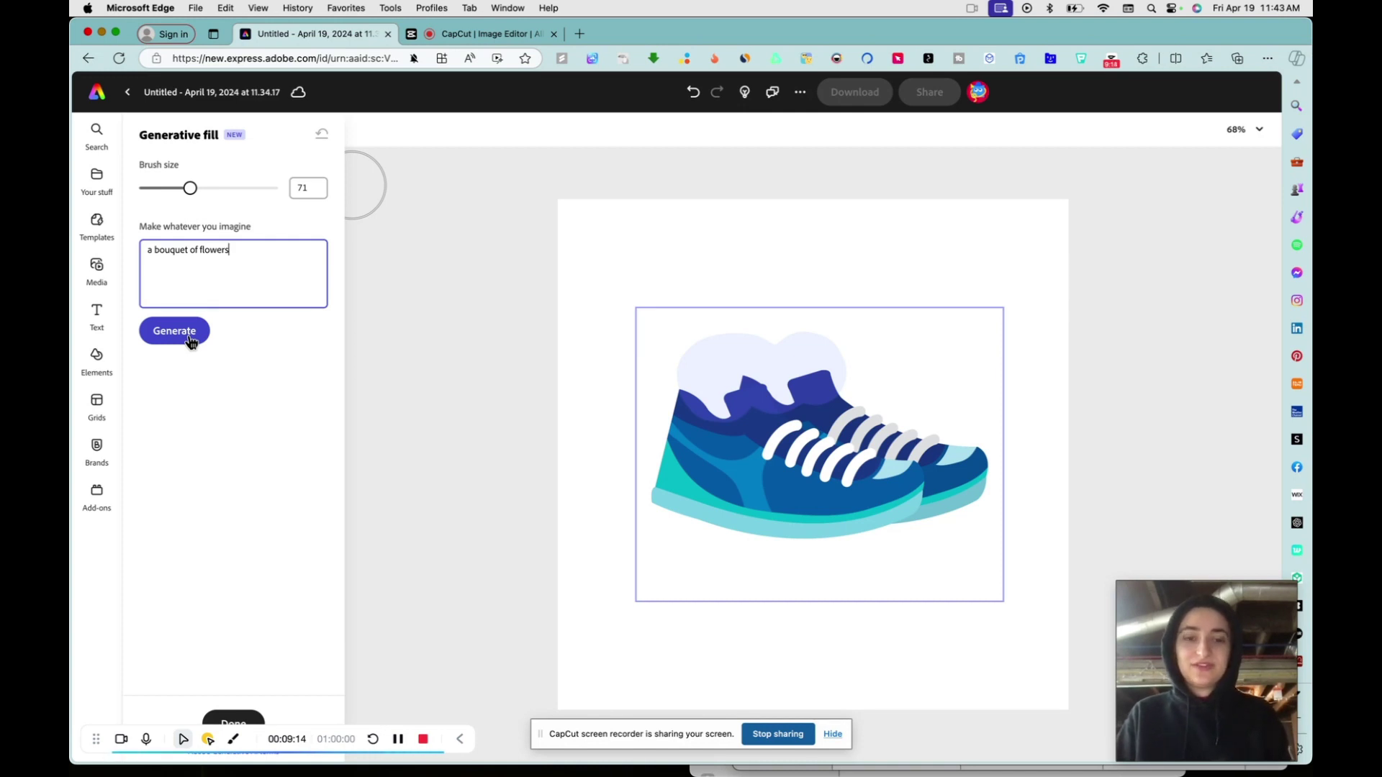
{"action": "left_click", "coordinate": [198, 335]}
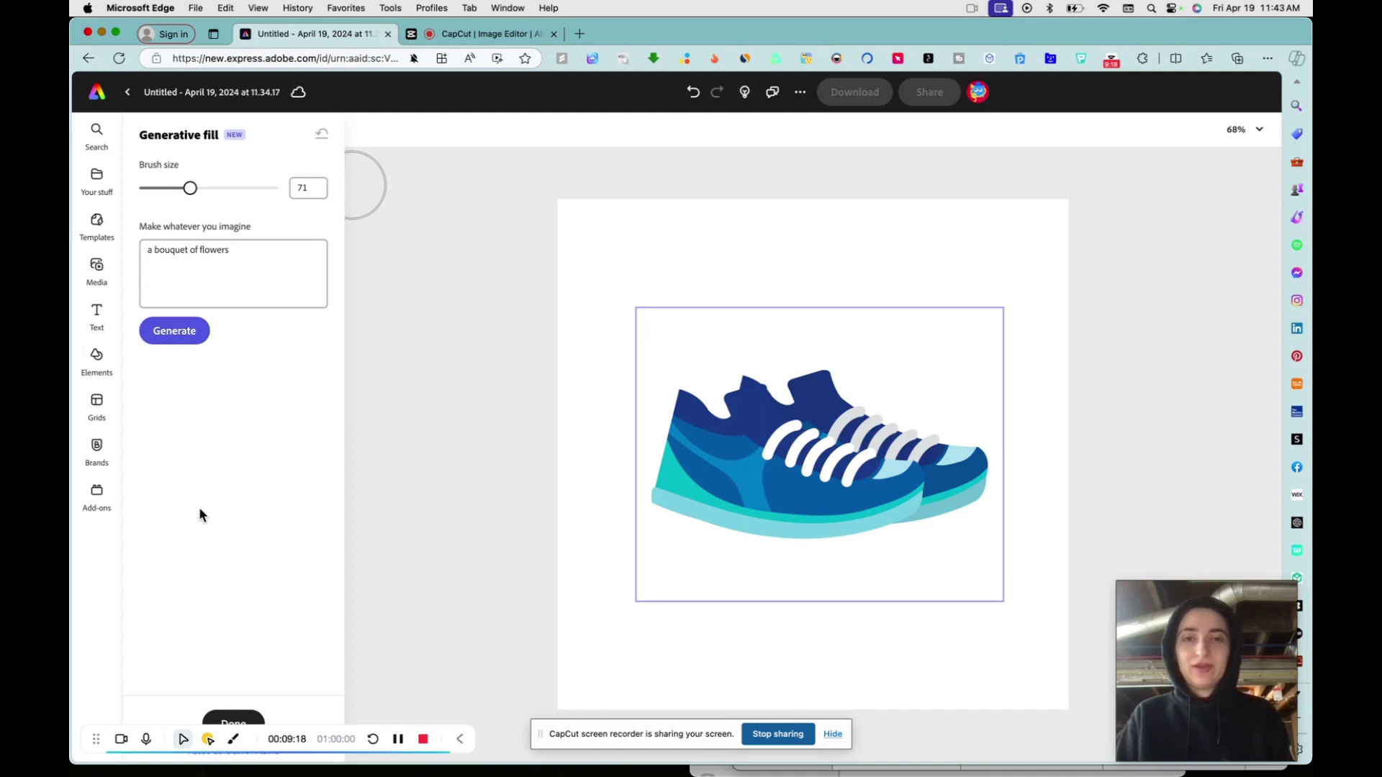
{"action": "left_click", "coordinate": [185, 338]}
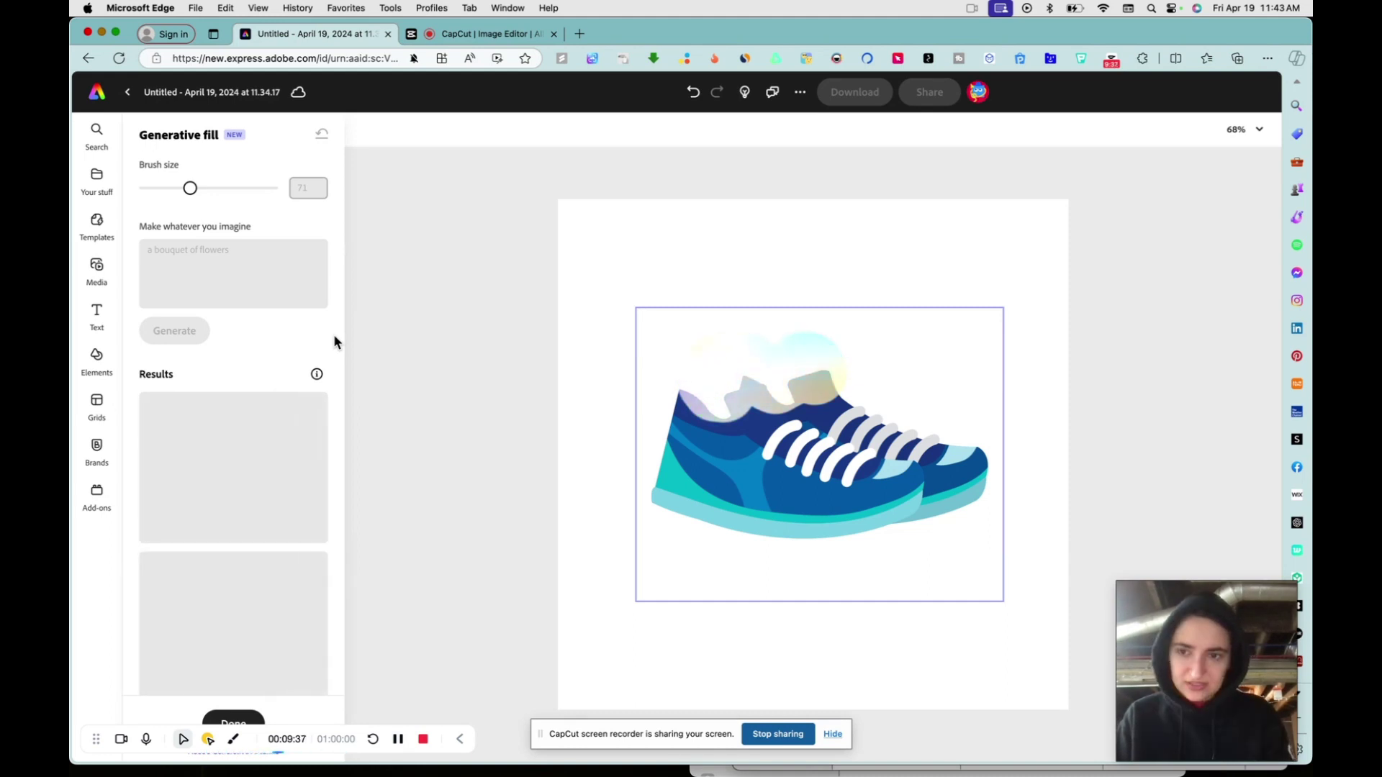
{"action": "left_click", "coordinate": [400, 739]}
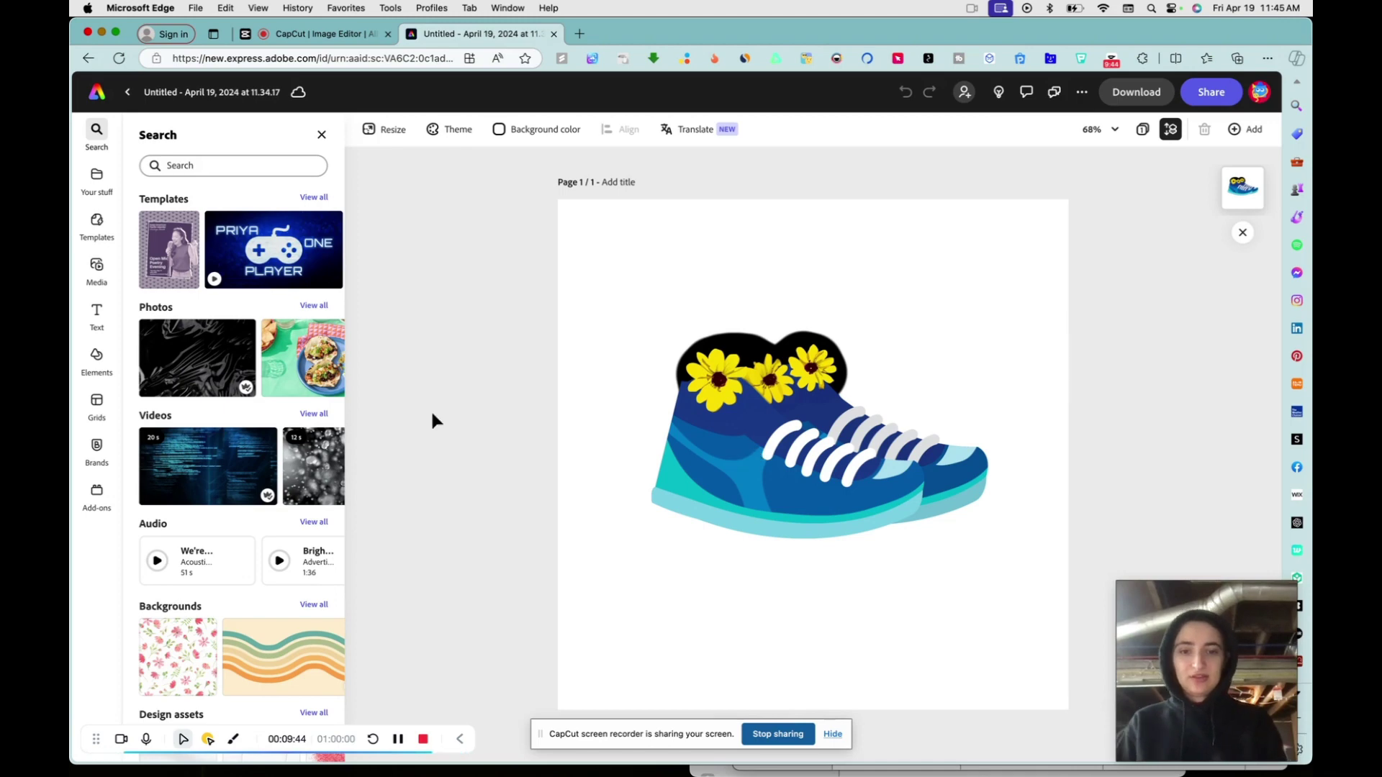
Remove the page's background color to make the background transparent.
{"action": "left_click", "coordinate": [749, 422]}
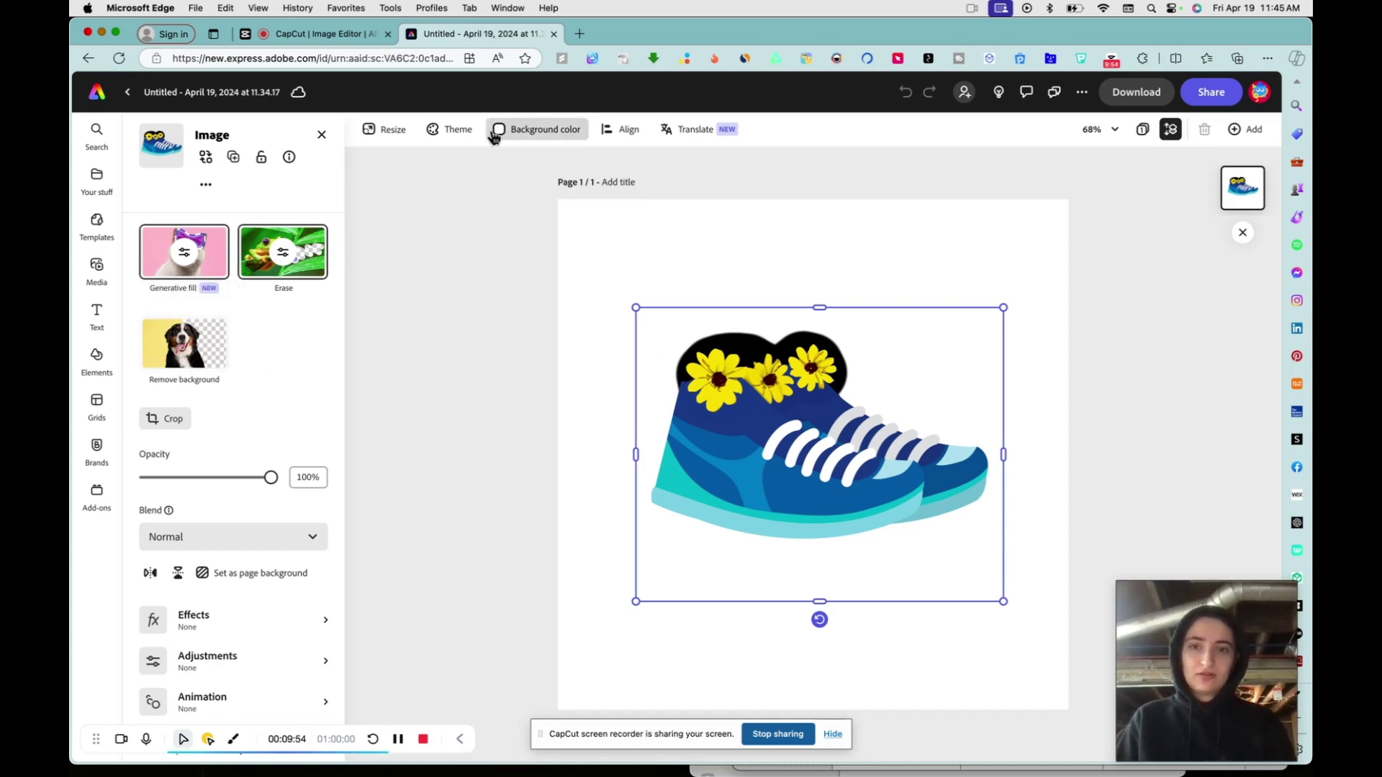
{"action": "left_click", "coordinate": [696, 245]}
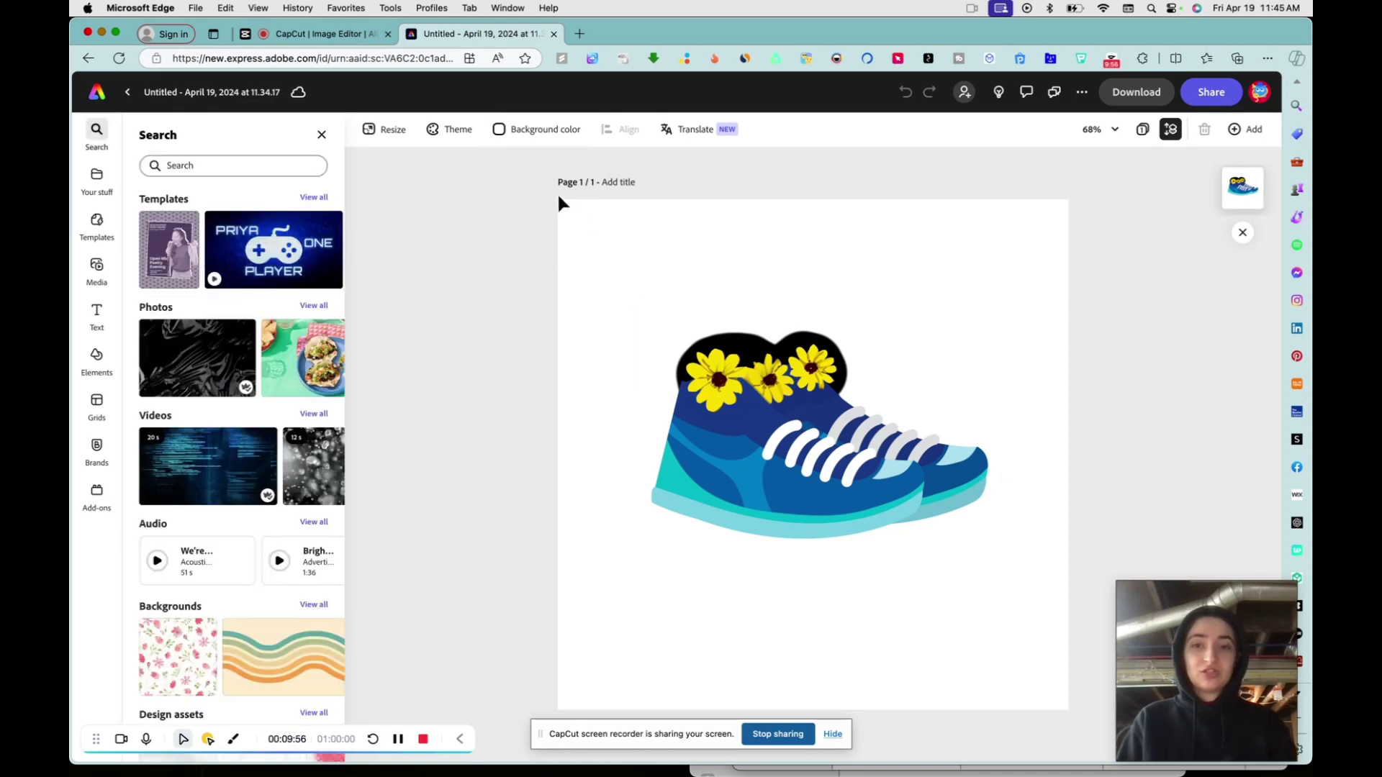
{"action": "left_click", "coordinate": [535, 131]}
{"action": "left_click", "coordinate": [581, 236]}
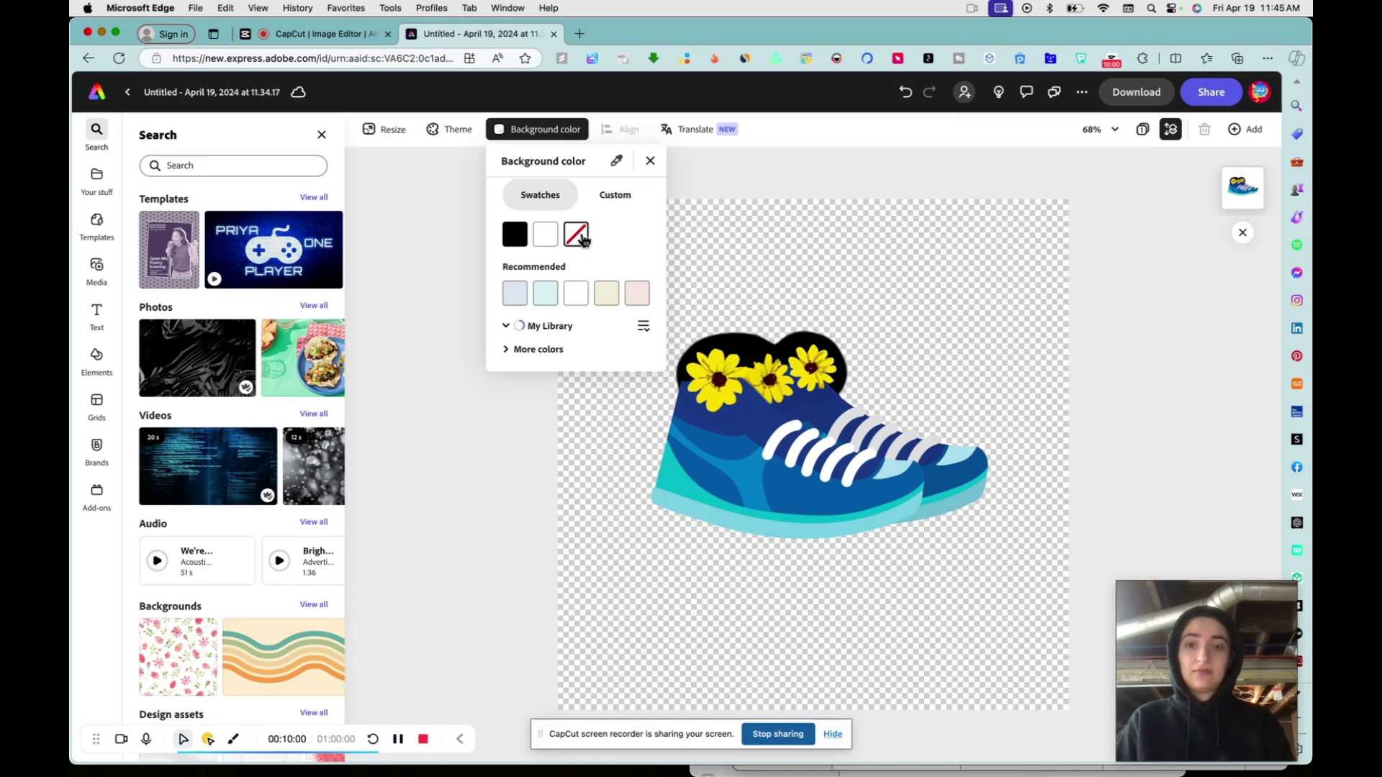
Enlarge the flower-filled shoes image and reposition it near the center of the page.
{"action": "left_click", "coordinate": [896, 502]}
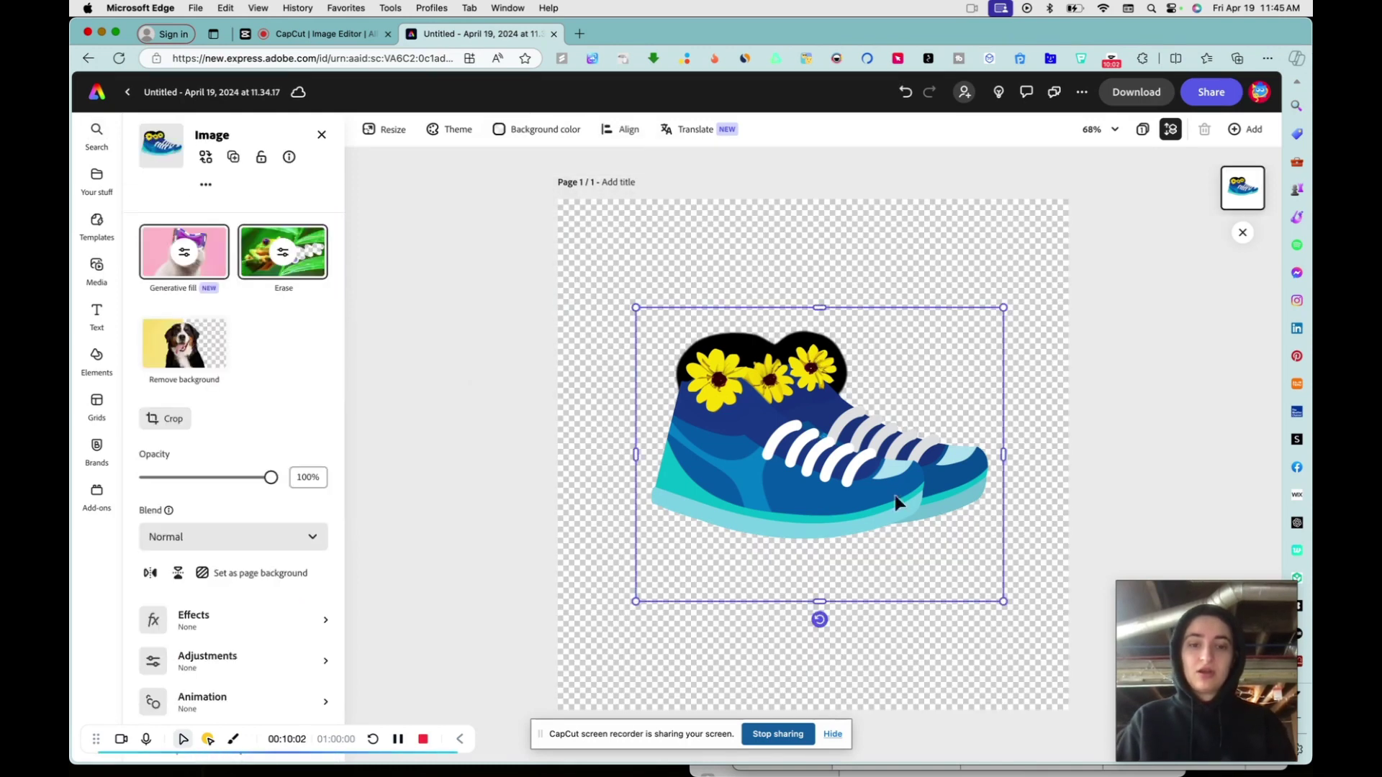
{"action": "left_click_drag", "start_coordinate": [1004, 601], "coordinate": [1055, 657]}
{"action": "left_click_drag", "start_coordinate": [983, 558], "coordinate": [938, 549]}
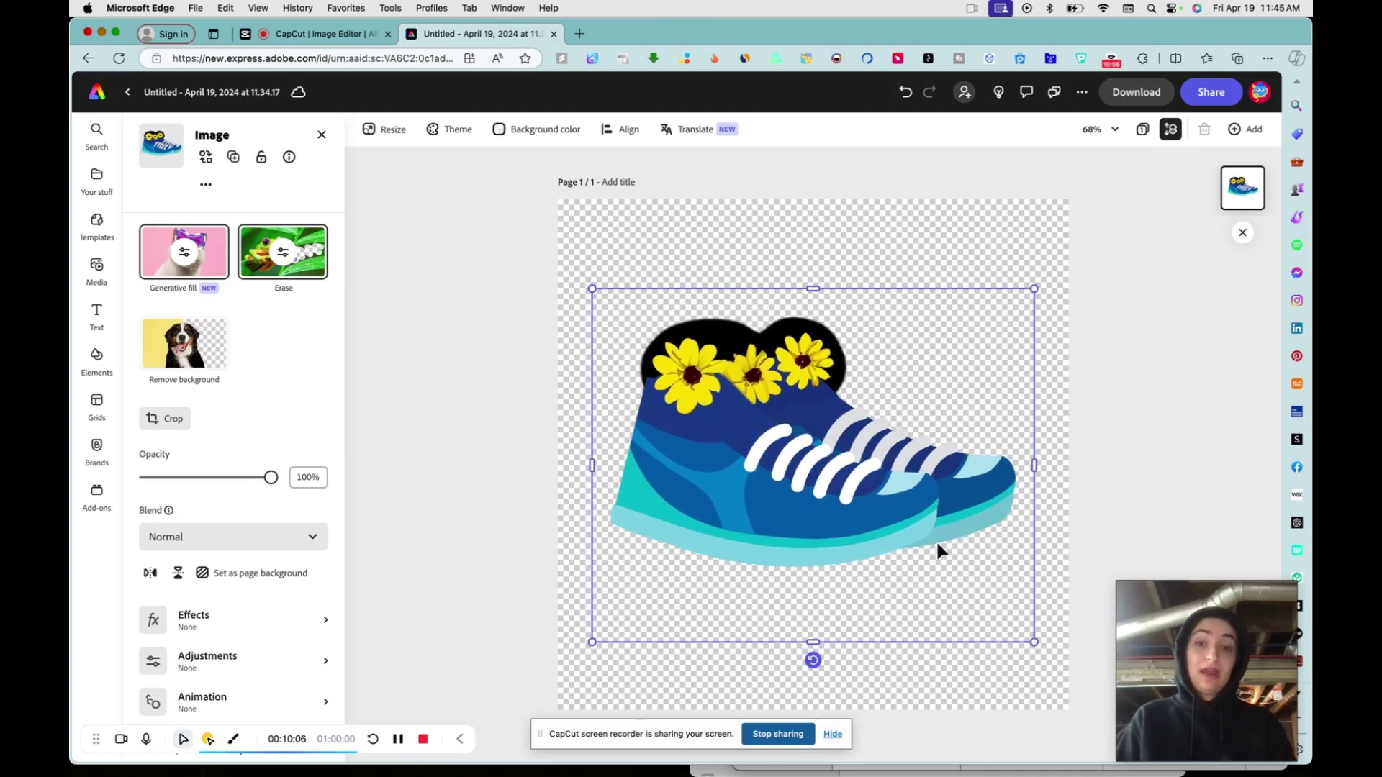
{"action": "left_click", "coordinate": [550, 136]}
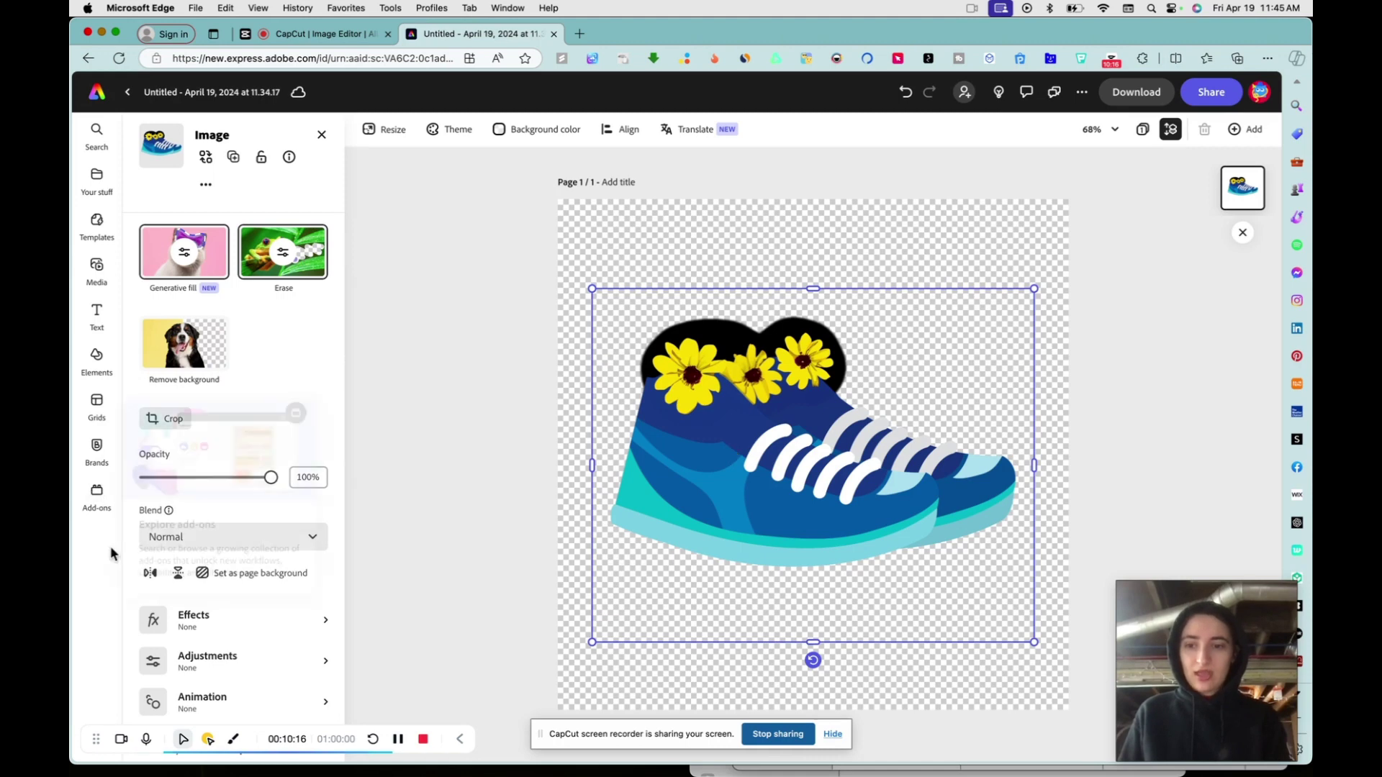
Apply a custom Duotone effect to the shoes image with purple shadows.
{"action": "left_click", "coordinate": [253, 631]}
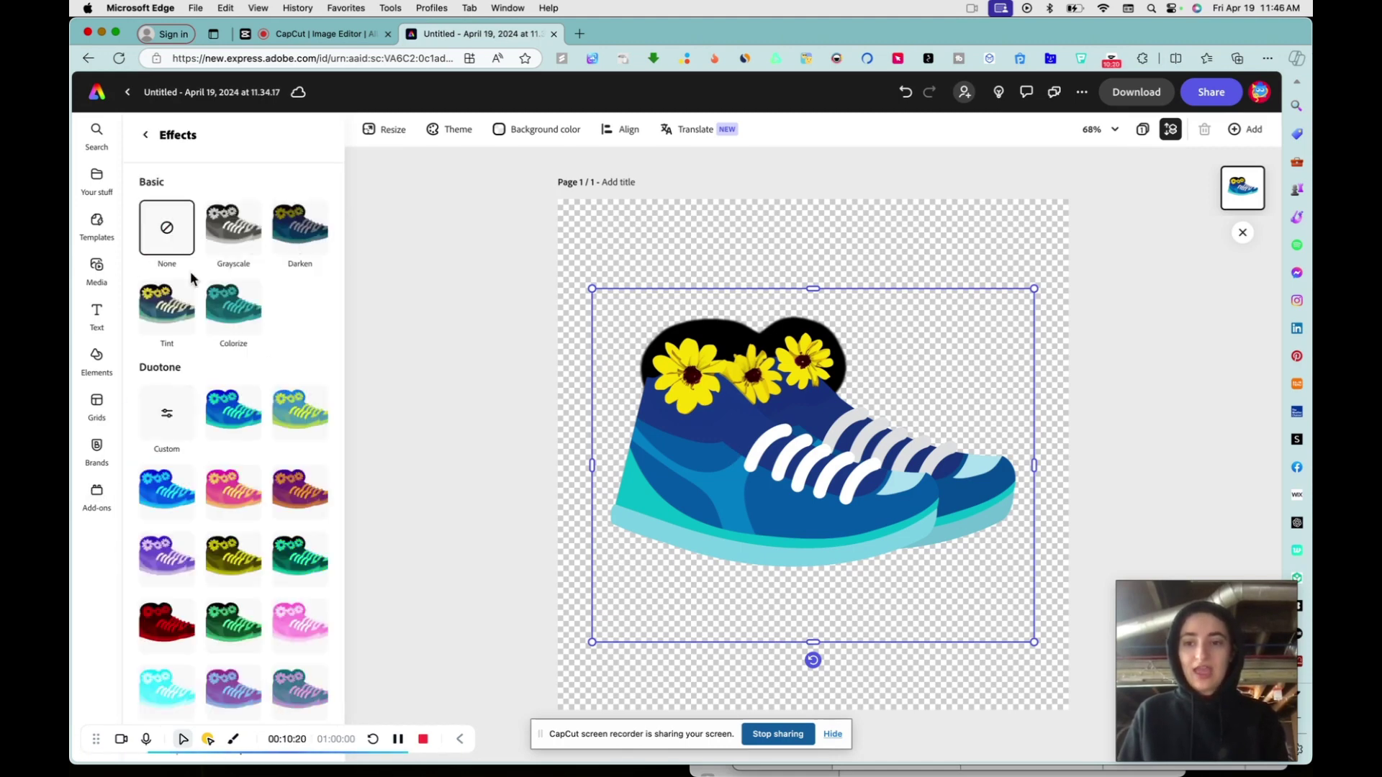
{"action": "left_click", "coordinate": [180, 412]}
{"action": "left_click", "coordinate": [154, 421]}
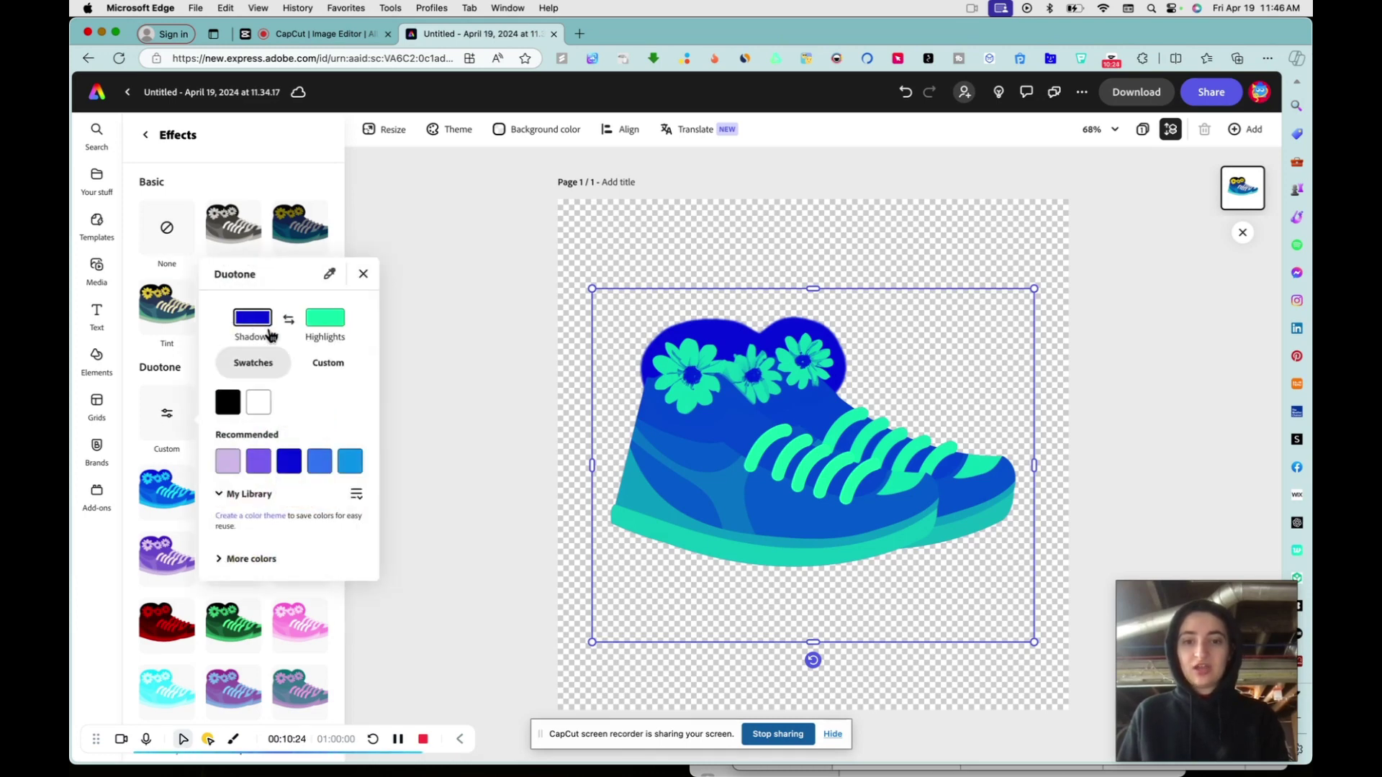
{"action": "left_click", "coordinate": [260, 462]}
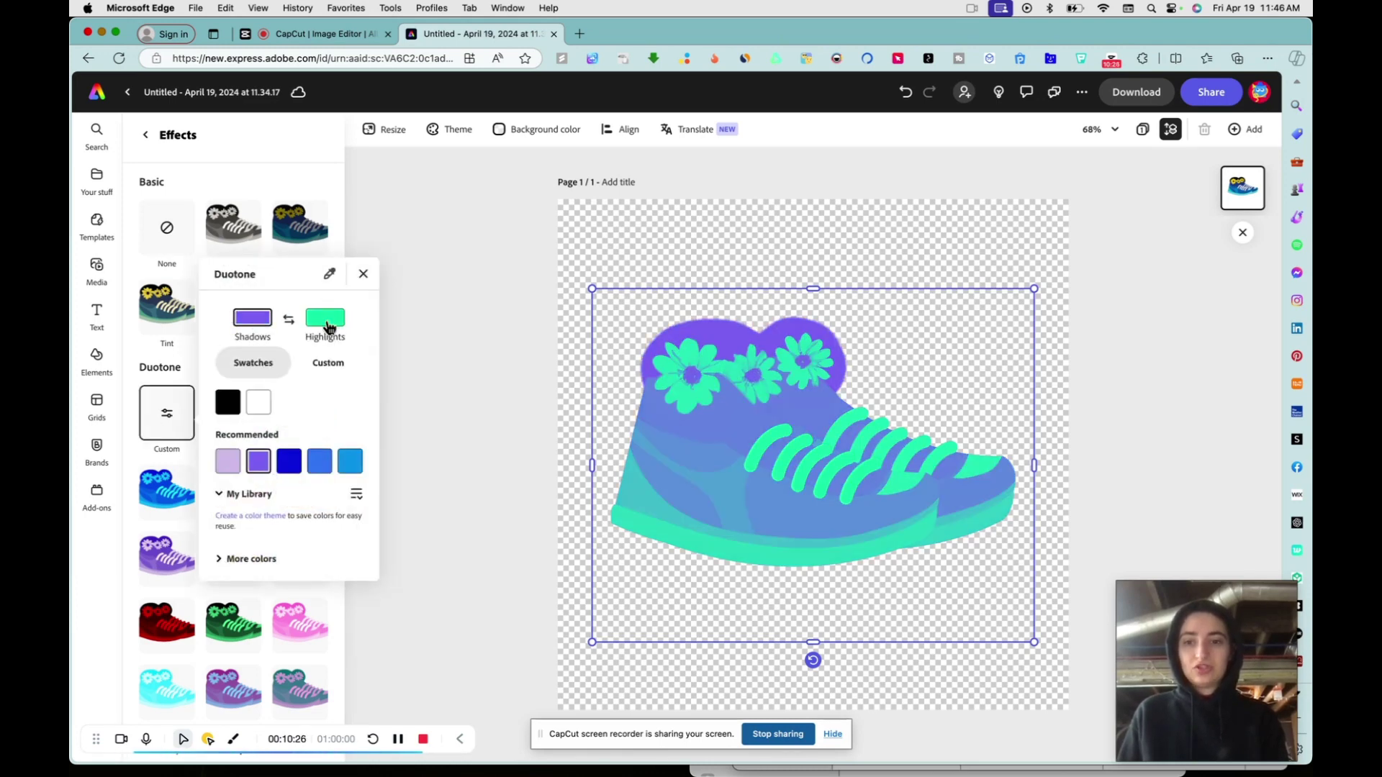
Set the Duotone highlights color to light purple after trying the blue and darker purple swatches.
{"action": "left_click", "coordinate": [325, 322]}
{"action": "left_click", "coordinate": [320, 462]}
{"action": "left_click", "coordinate": [351, 464]}
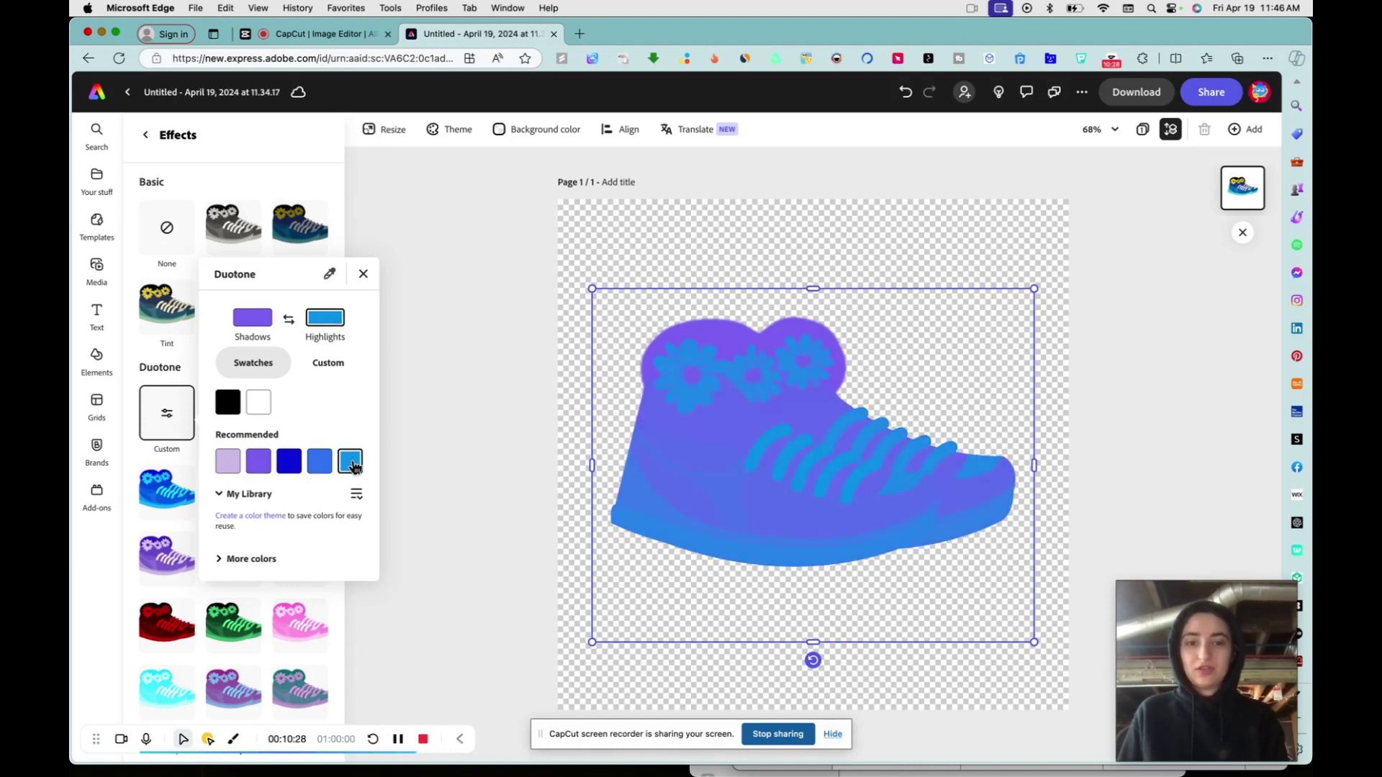
{"action": "left_click", "coordinate": [225, 465]}
{"action": "left_click", "coordinate": [259, 463]}
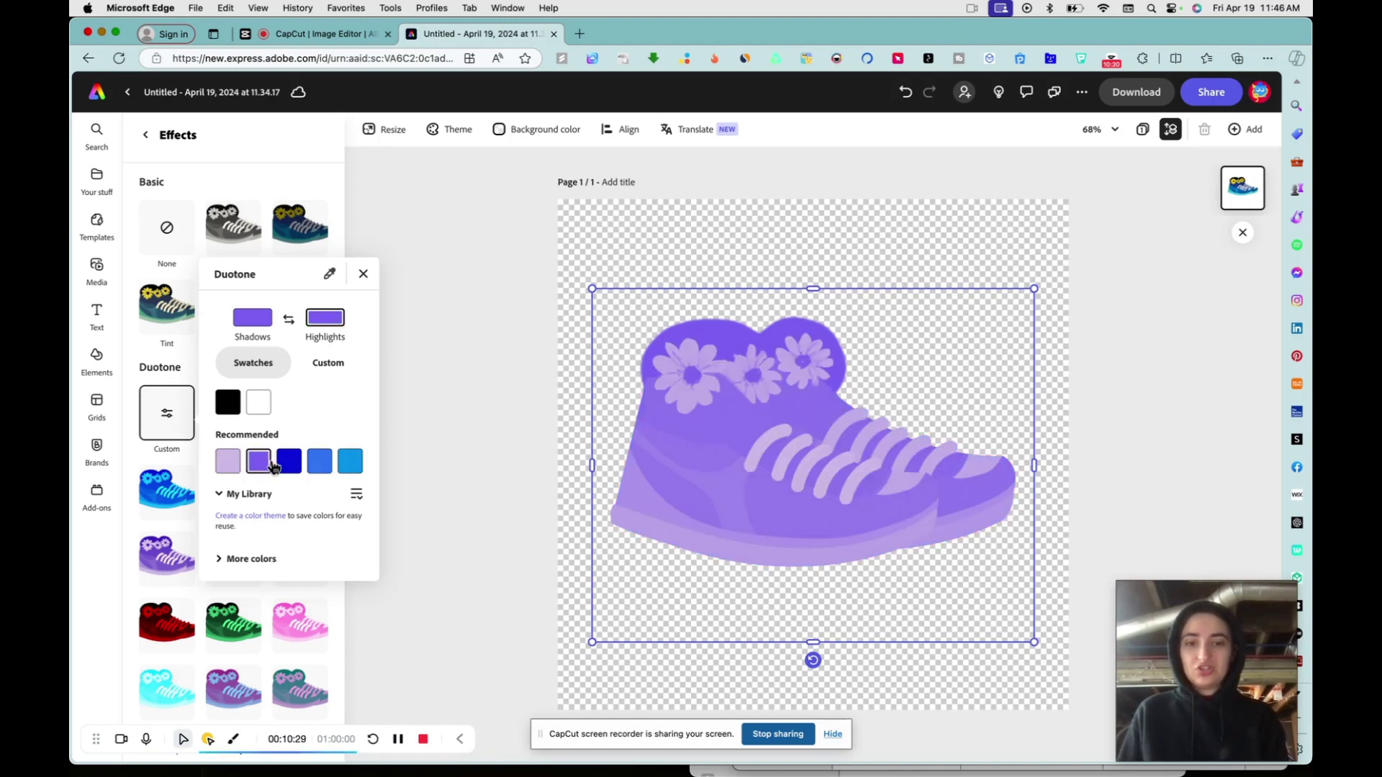
{"action": "left_click", "coordinate": [234, 468]}
{"action": "left_click", "coordinate": [272, 189]}
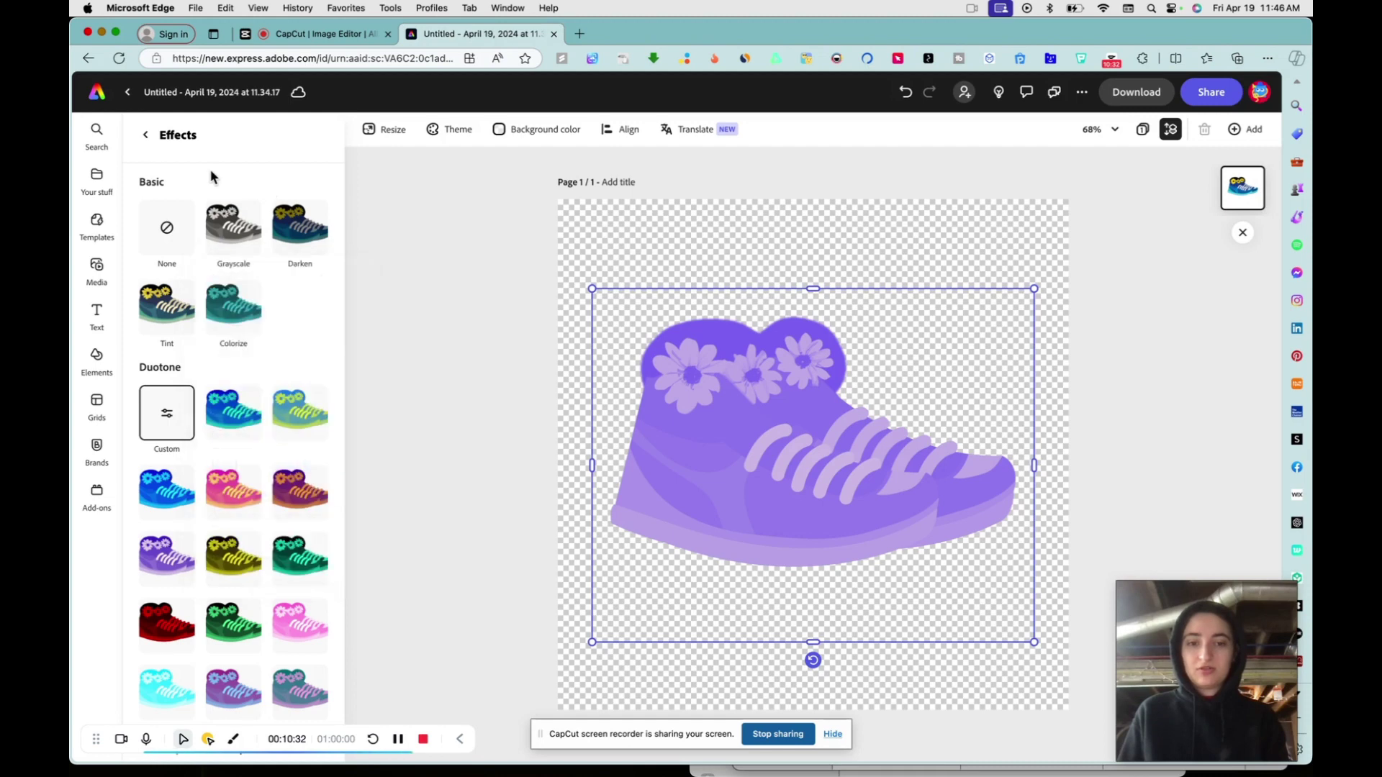
Try the Colorize effect and the green and pink Duotone presets on the shoes image.
{"action": "left_click", "coordinate": [234, 309]}
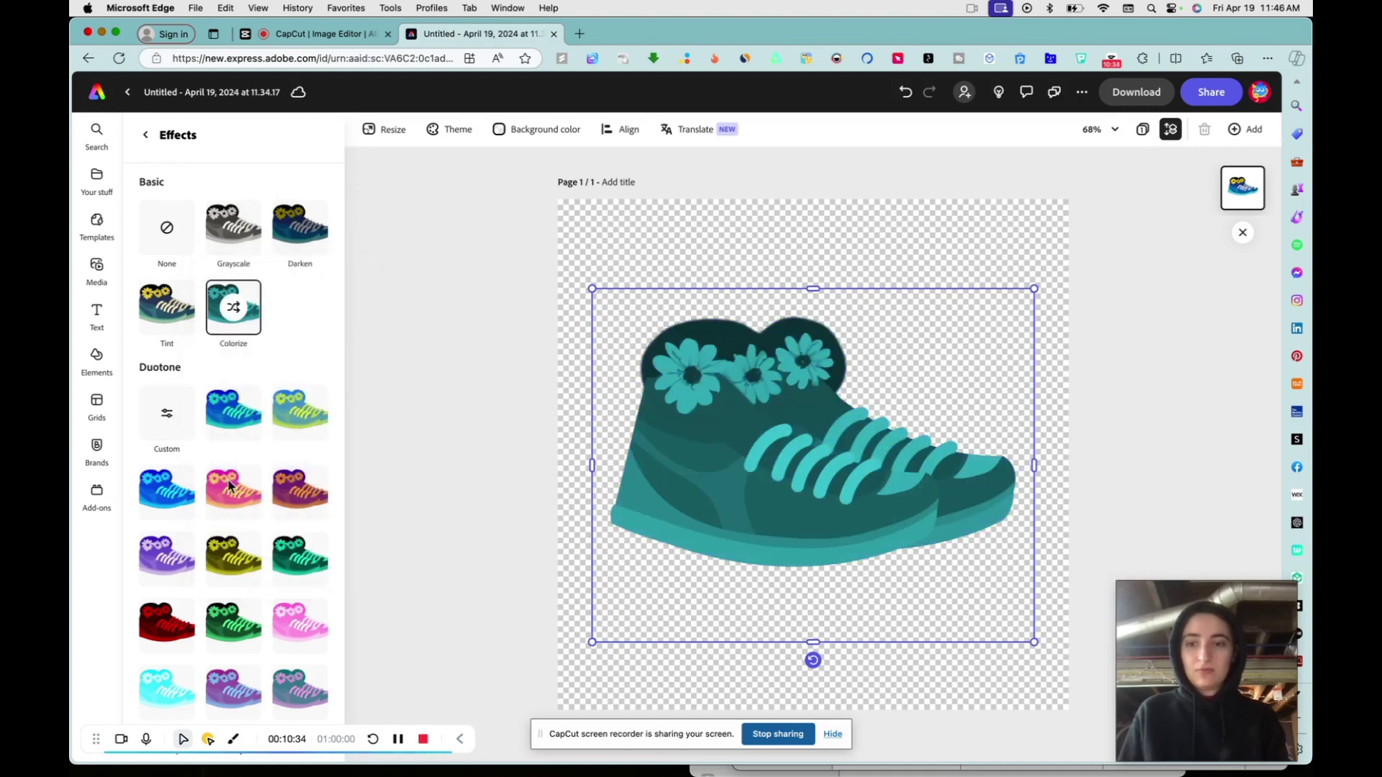
{"action": "left_click", "coordinate": [288, 555]}
{"action": "scroll", "coordinate": [281, 614], "scroll_direction": "down", "scroll_amount": 1}
{"action": "scroll", "coordinate": [279, 614], "scroll_direction": "down", "scroll_amount": 1}
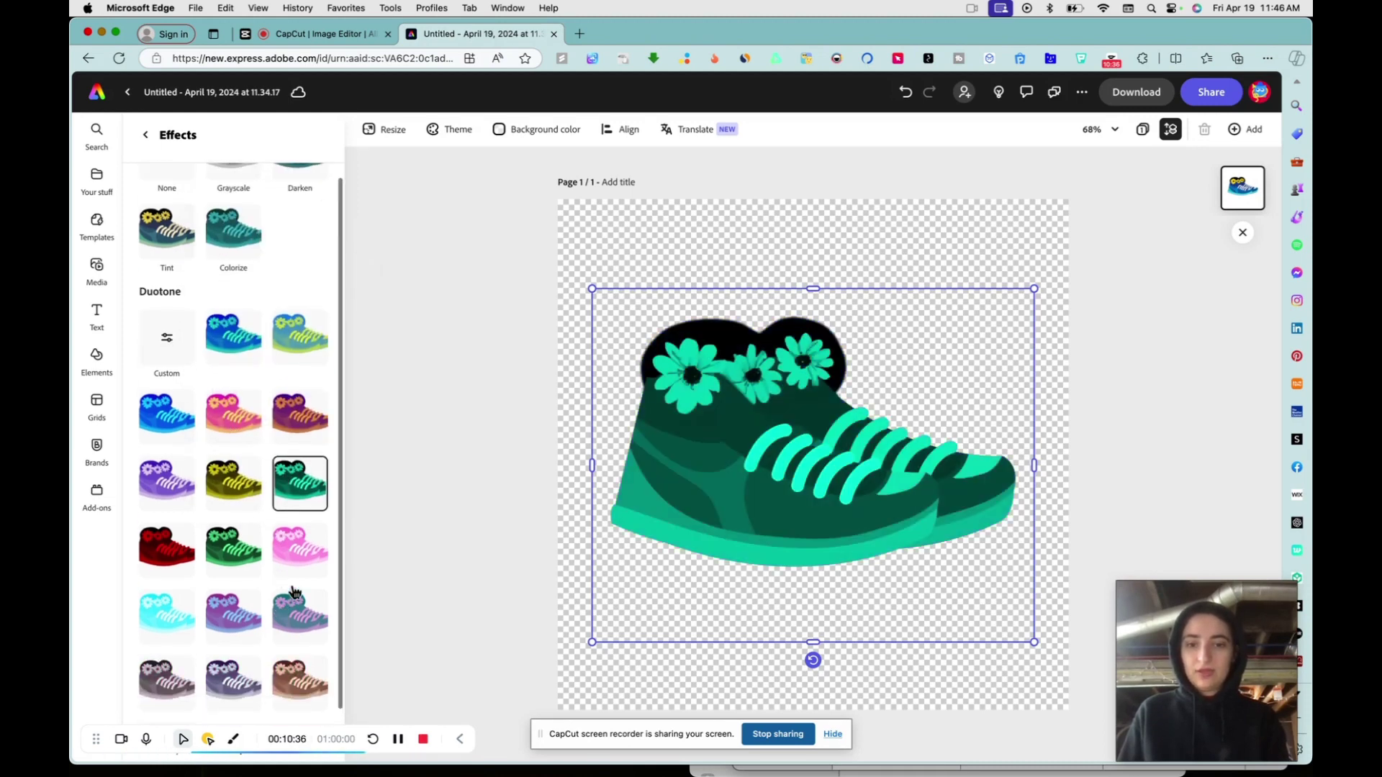
{"action": "left_click", "coordinate": [295, 561]}
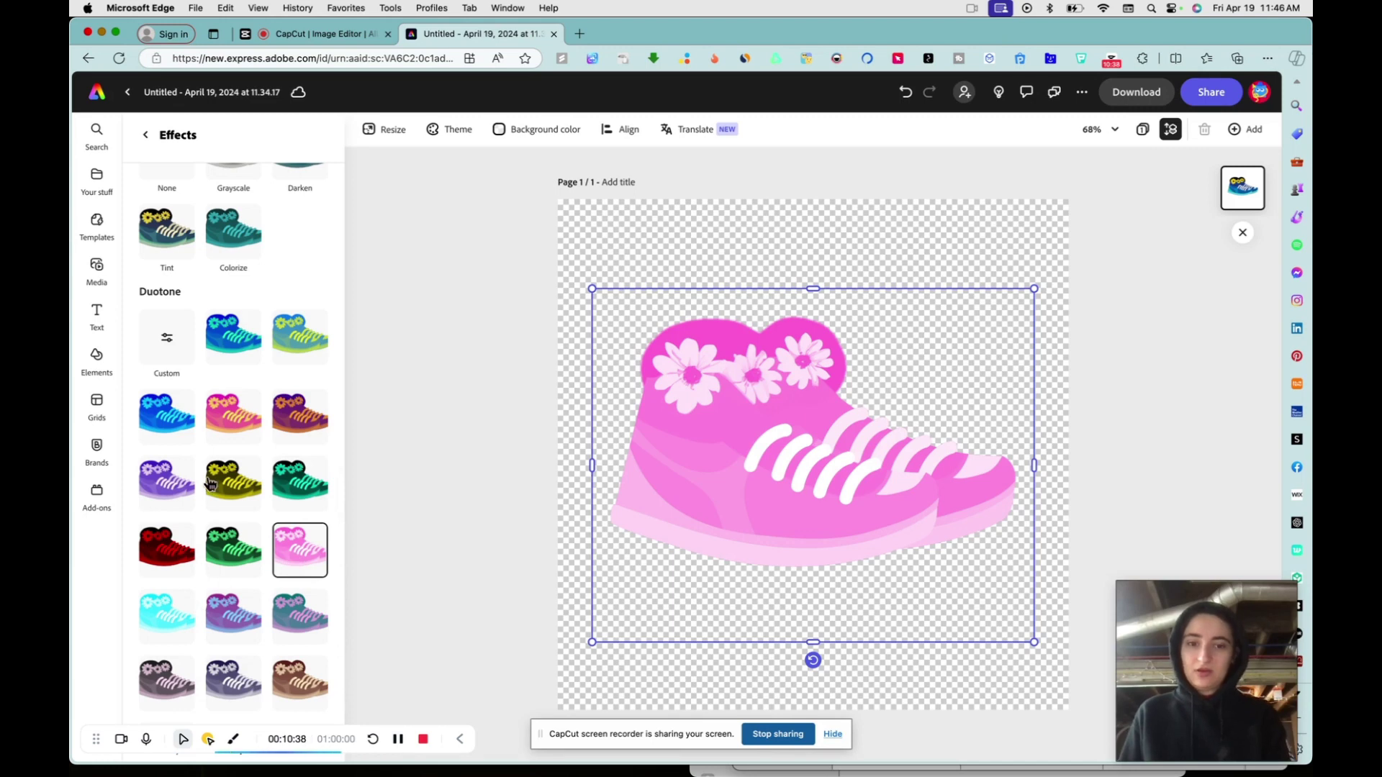
Remove the color effect from the shoes image and return to its image settings.
{"action": "scroll", "coordinate": [182, 269], "scroll_direction": "up", "scroll_amount": 3}
{"action": "left_click", "coordinate": [170, 237]}
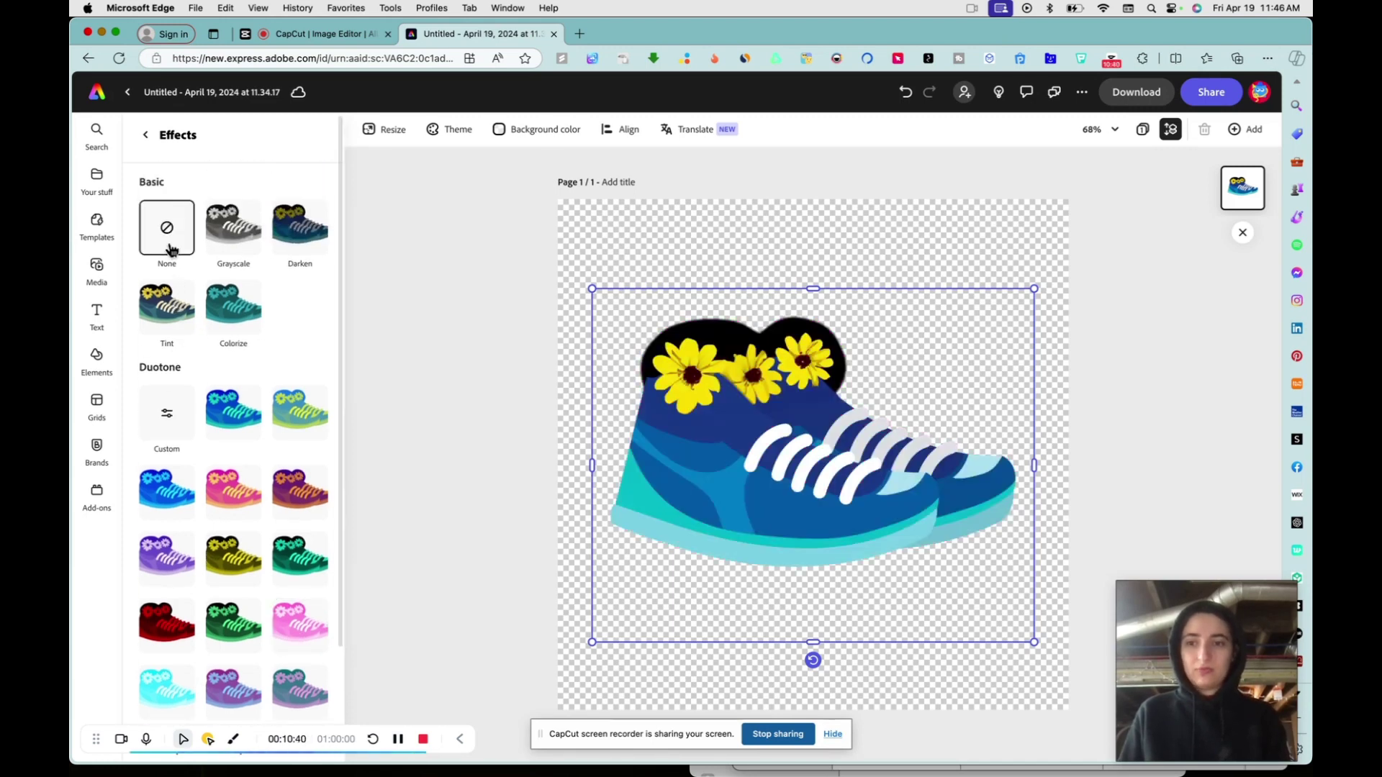
{"action": "left_click", "coordinate": [145, 134]}
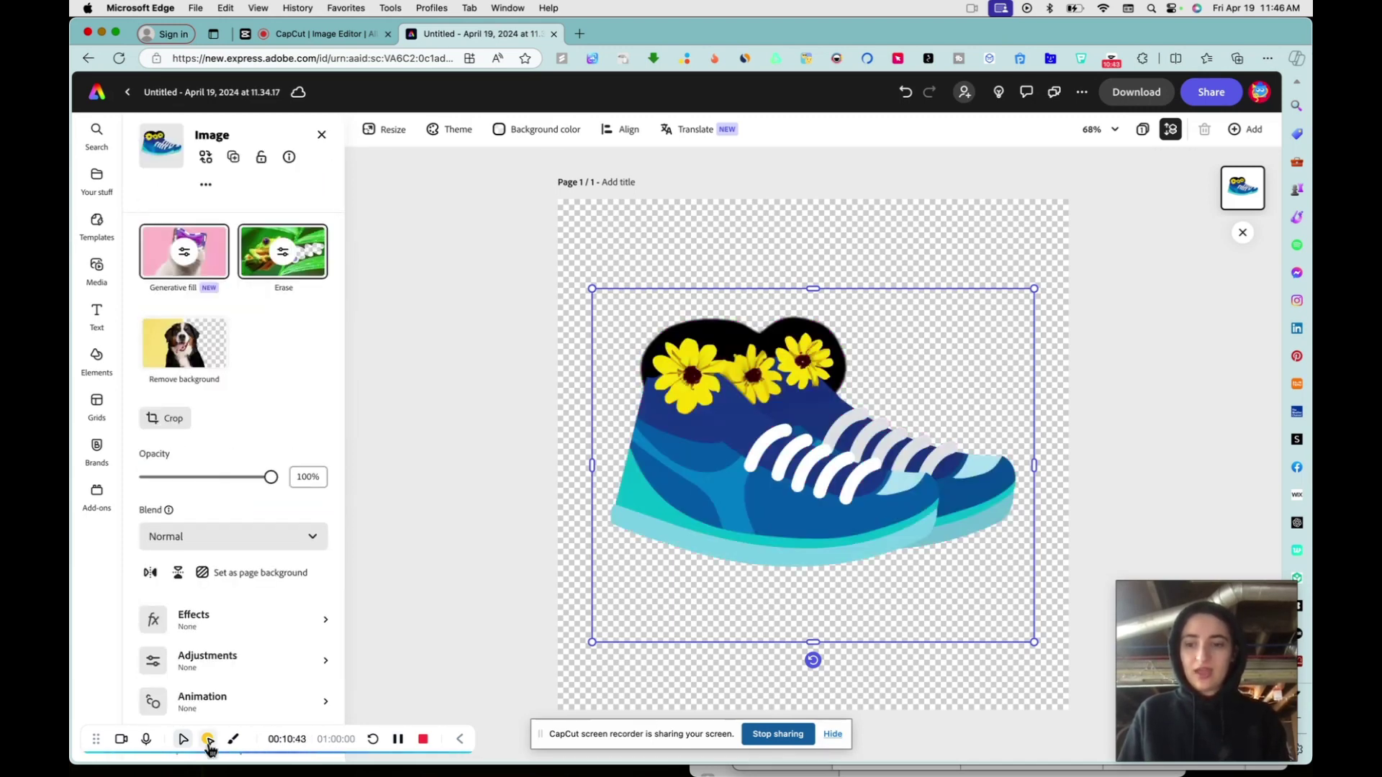
Set the Shadows adjustment of the shoes image to -34.
{"action": "left_click", "coordinate": [214, 668]}
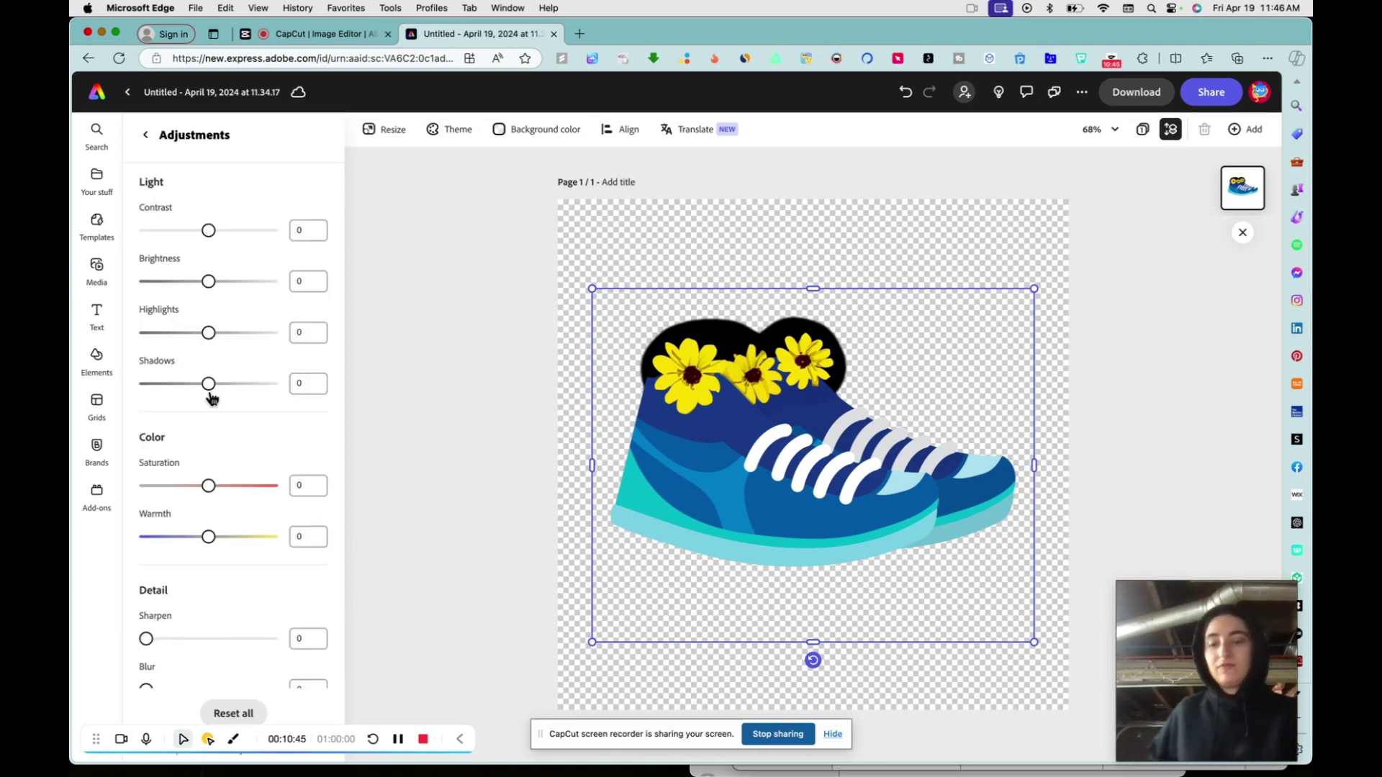
{"action": "mouse_move", "coordinate": [209, 384]}
{"action": "left_mouse_down"}
{"action": "mouse_move", "coordinate": [221, 383]}
{"action": "mouse_move", "coordinate": [187, 383]}
{"action": "left_mouse_up"}
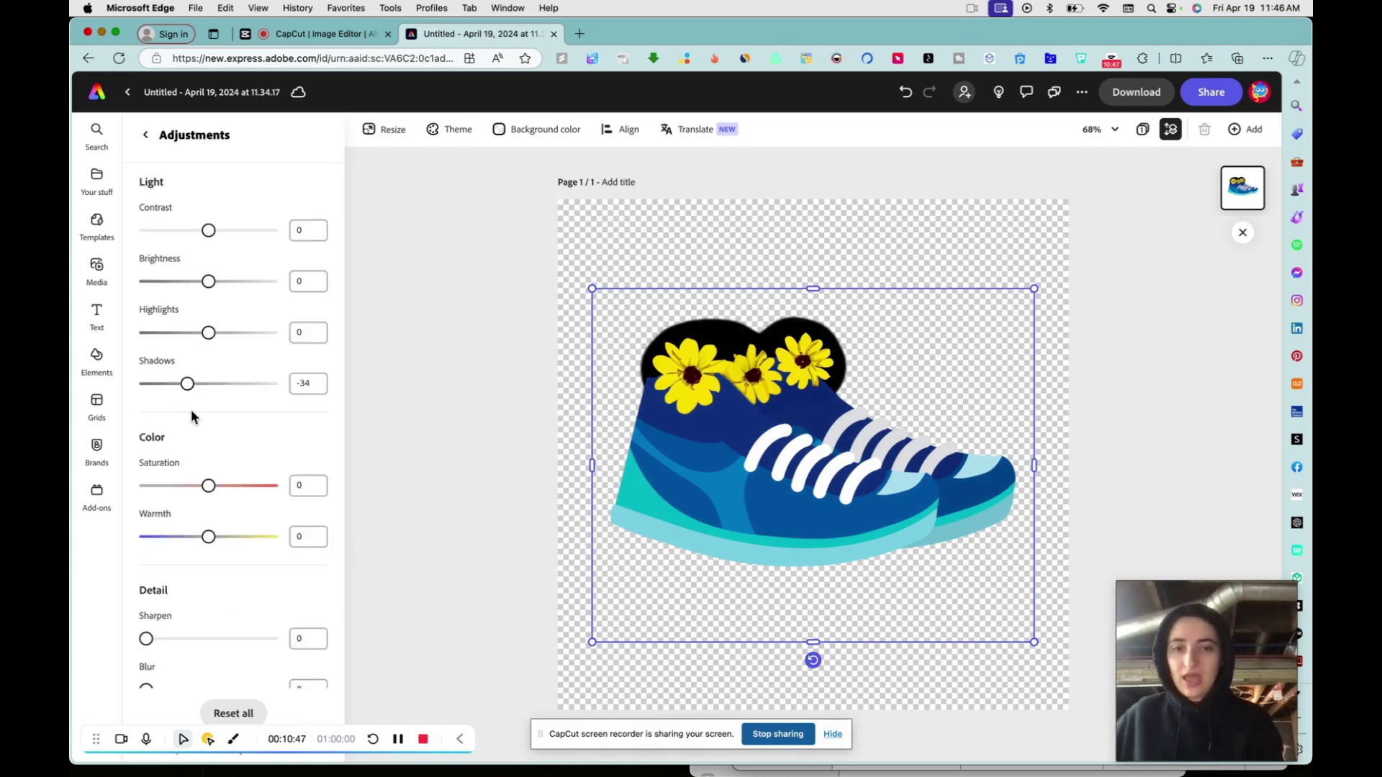
{"action": "scroll", "coordinate": [216, 515], "scroll_direction": "down", "scroll_amount": 1}
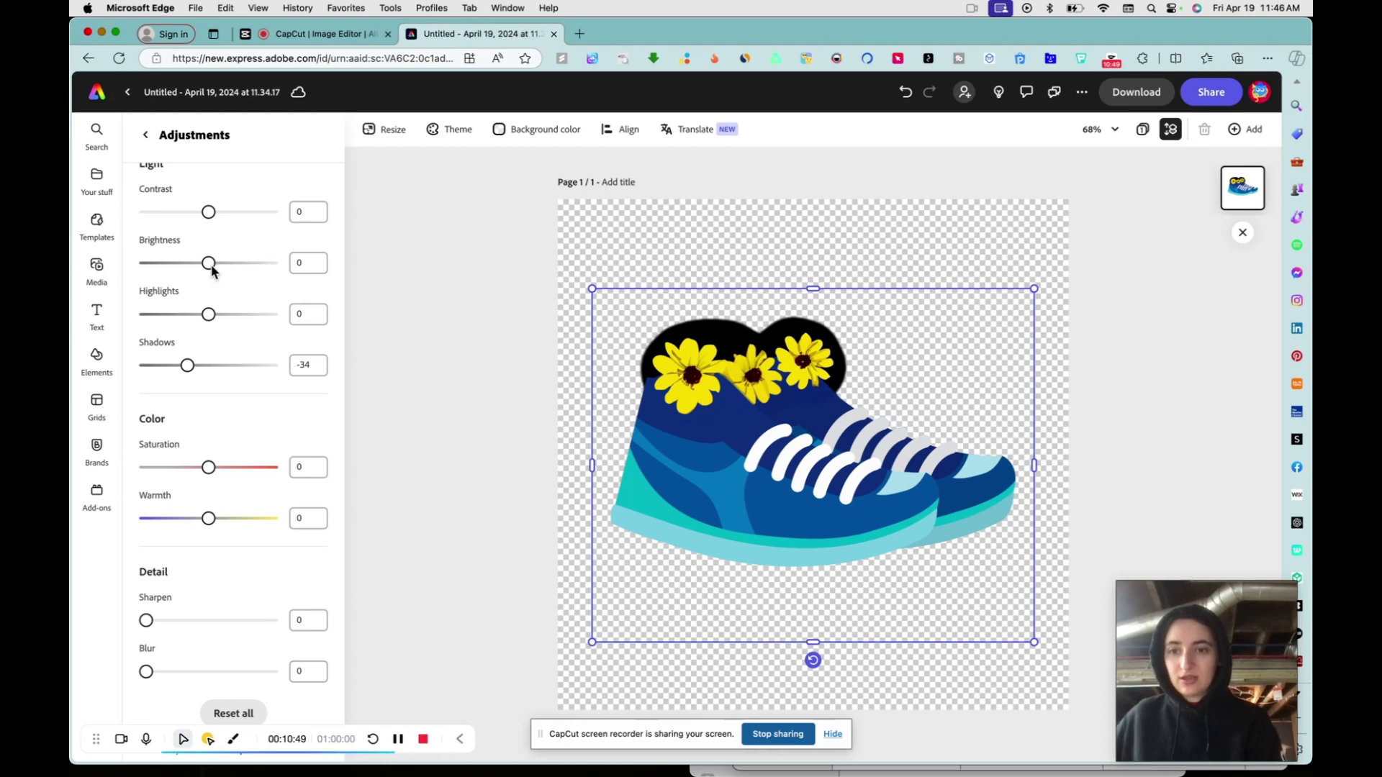
{"action": "scroll", "coordinate": [265, 537], "scroll_direction": "down", "scroll_amount": 1}
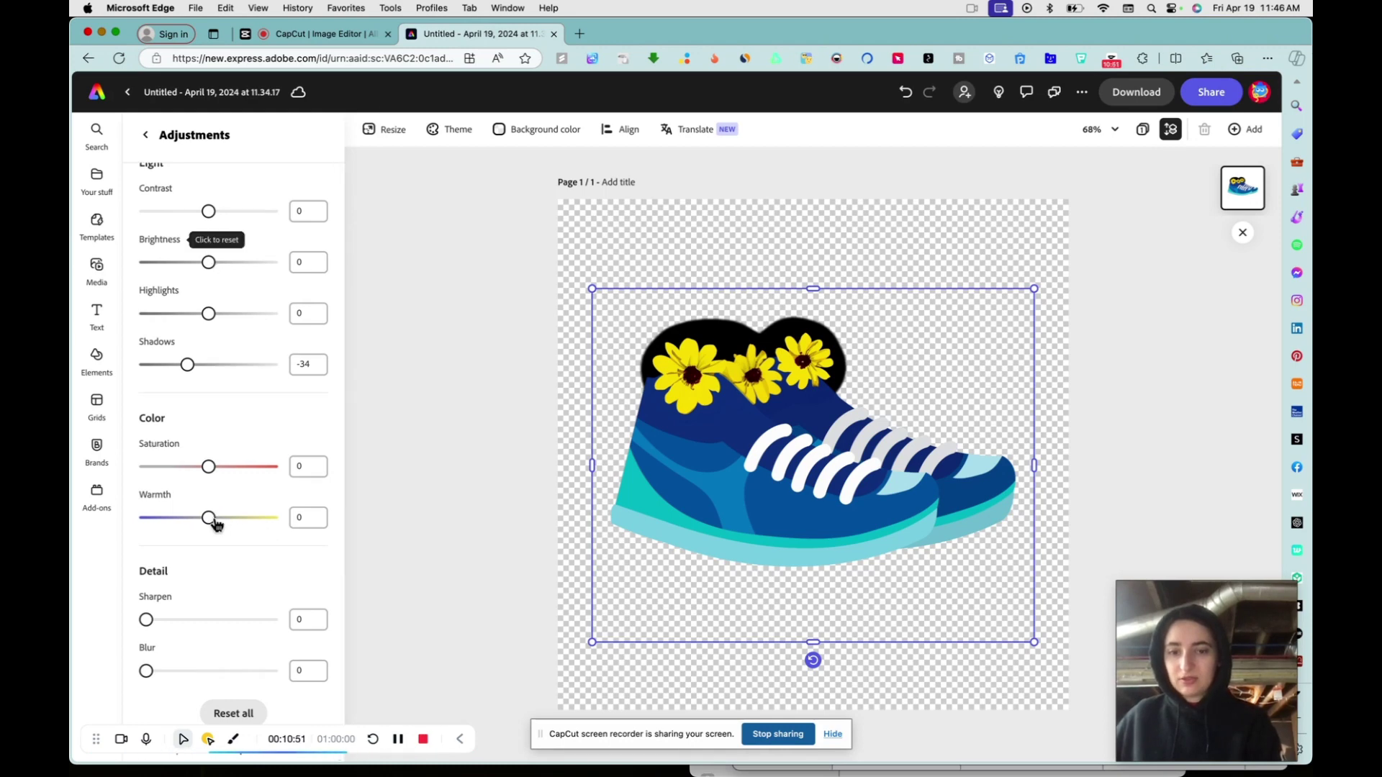
Try the Warmth and Blur adjustments on the shoes image, return both to 0, and leave the adjustments.
{"action": "mouse_move", "coordinate": [209, 518]}
{"action": "left_mouse_down"}
{"action": "mouse_move", "coordinate": [271, 519]}
{"action": "mouse_move", "coordinate": [206, 525]}
{"action": "left_mouse_up"}
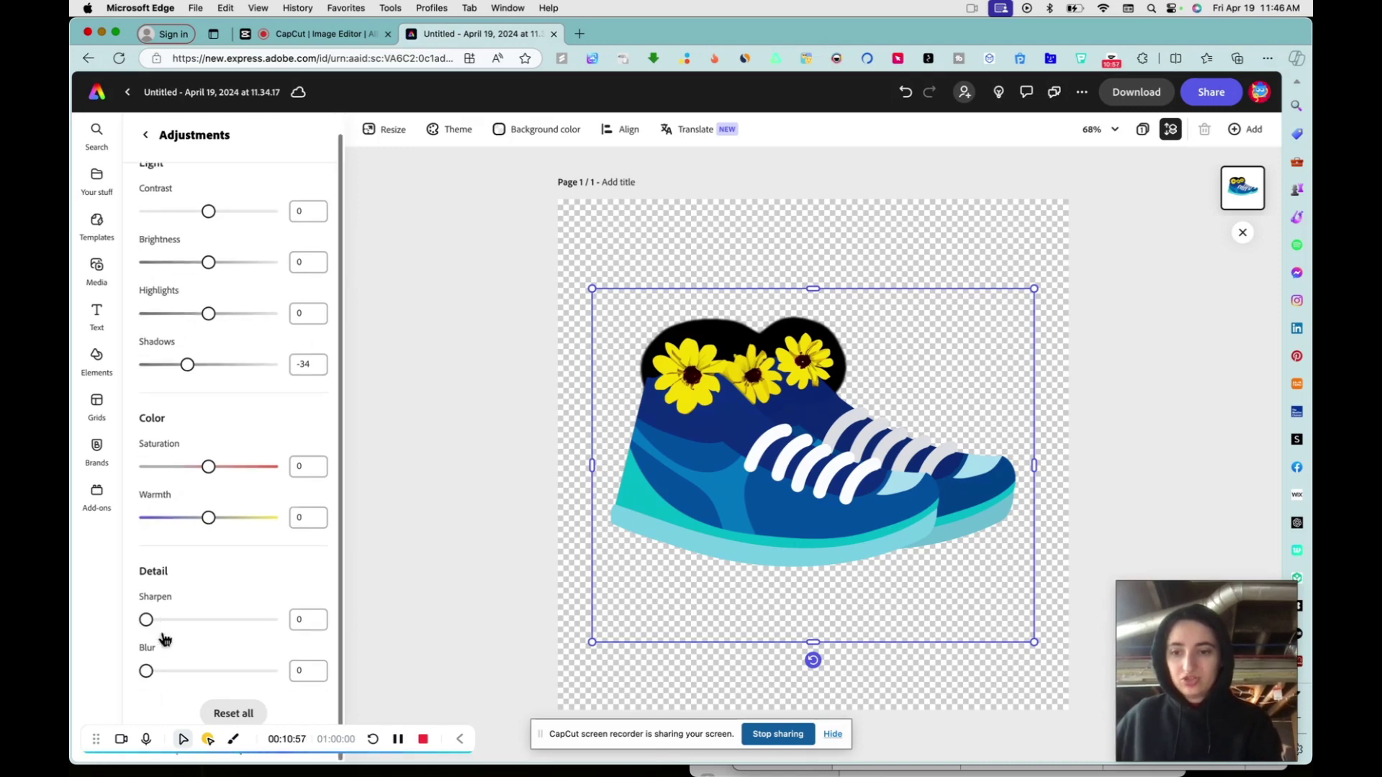
{"action": "mouse_move", "coordinate": [146, 672]}
{"action": "left_mouse_down"}
{"action": "mouse_move", "coordinate": [204, 661]}
{"action": "mouse_move", "coordinate": [134, 673]}
{"action": "left_mouse_up"}
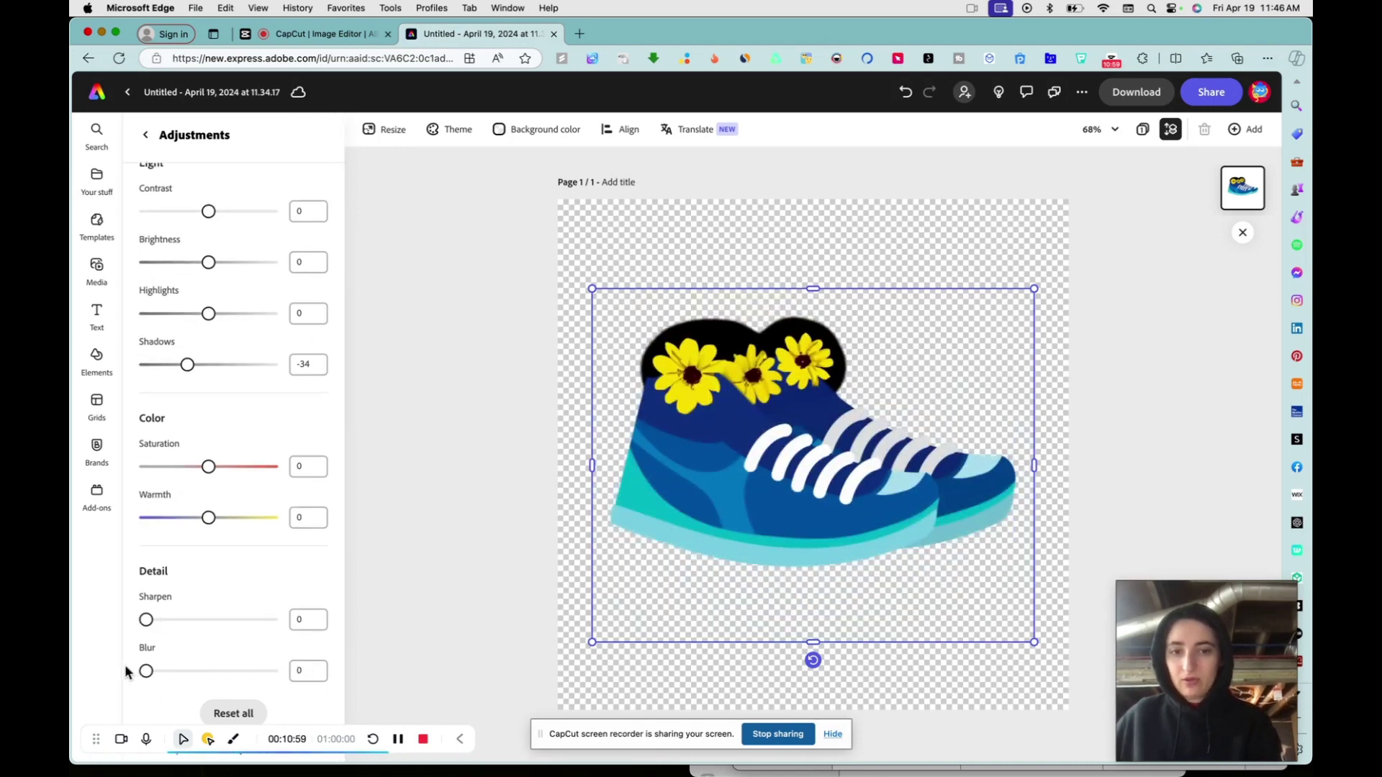
{"action": "left_click", "coordinate": [145, 136]}
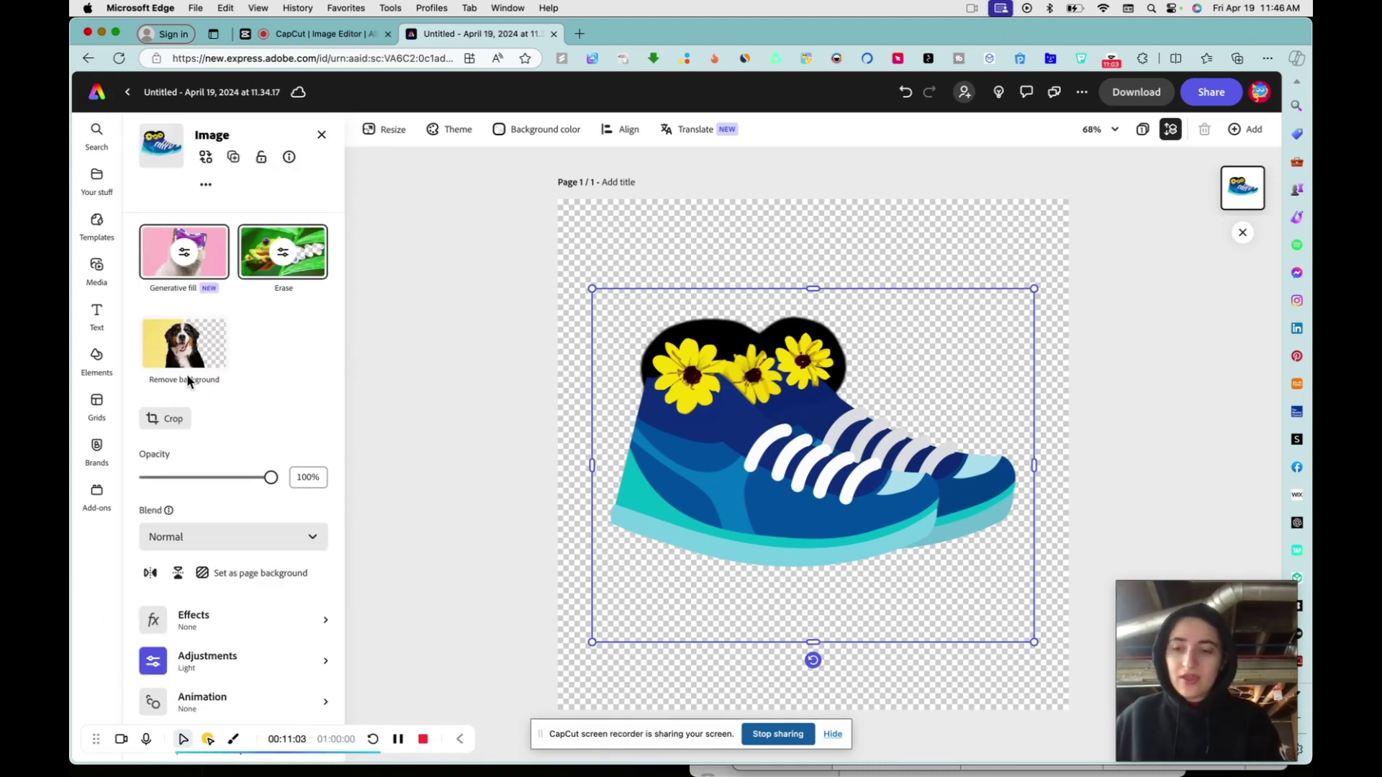
Try the looping Wiggle animation on the shoes image, then remove it and deselect the image.
{"action": "left_click", "coordinate": [232, 709]}
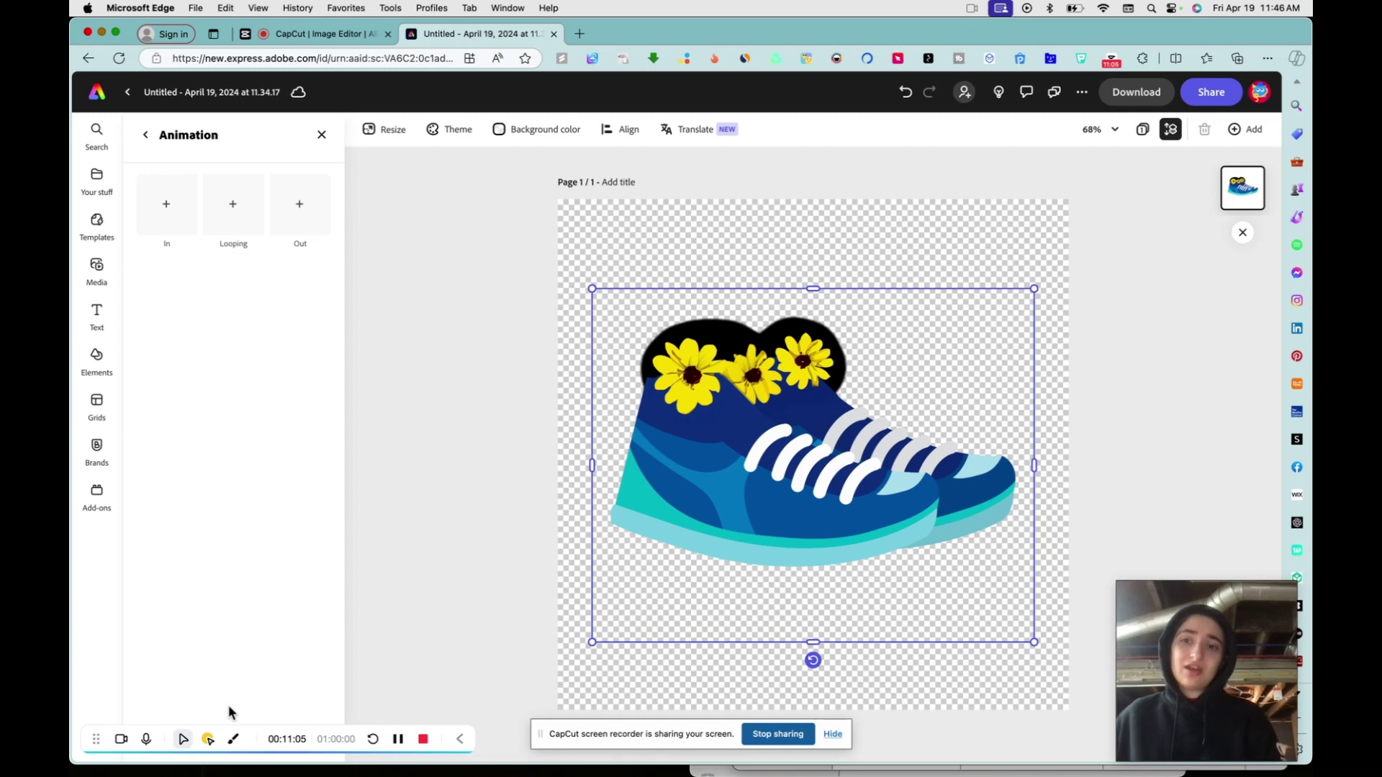
{"action": "left_click", "coordinate": [242, 231]}
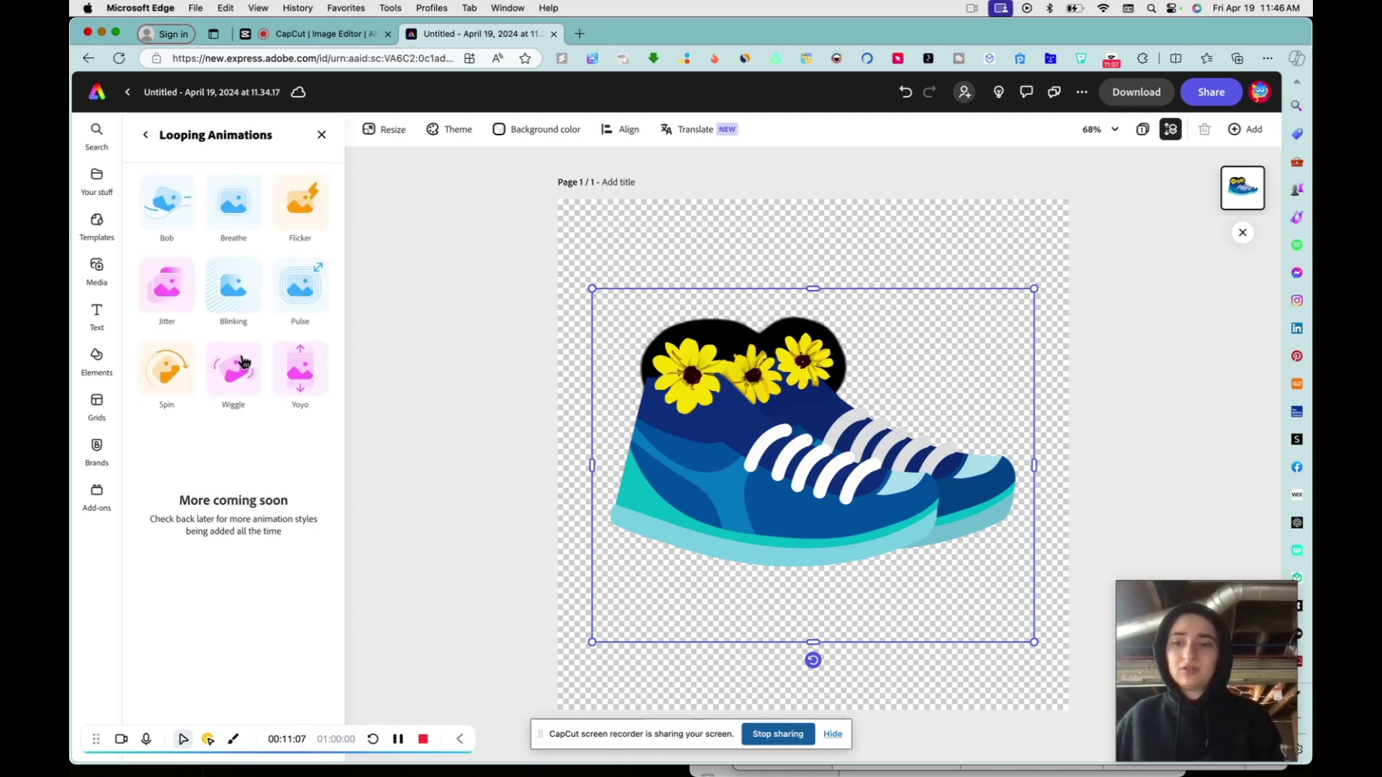
{"action": "left_click", "coordinate": [242, 367]}
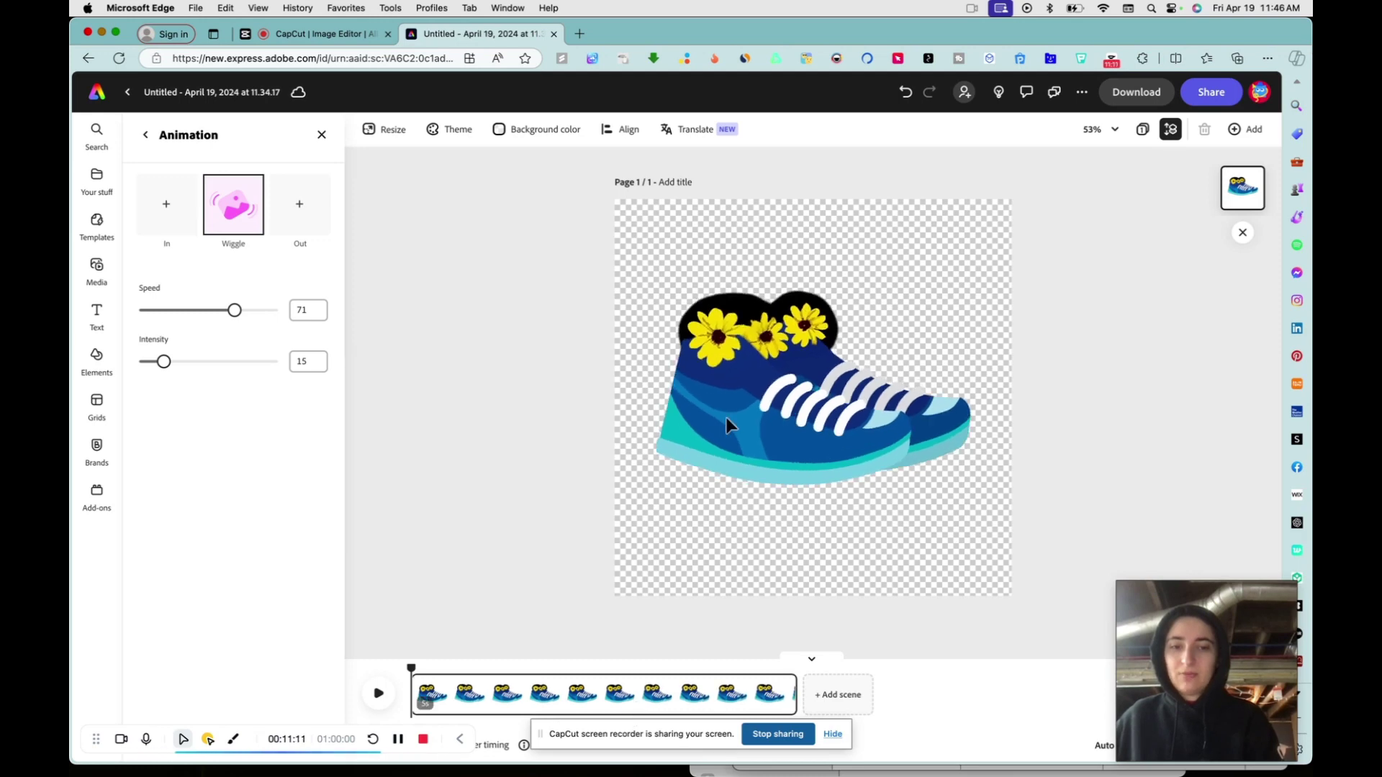
{"action": "left_click", "coordinate": [833, 734]}
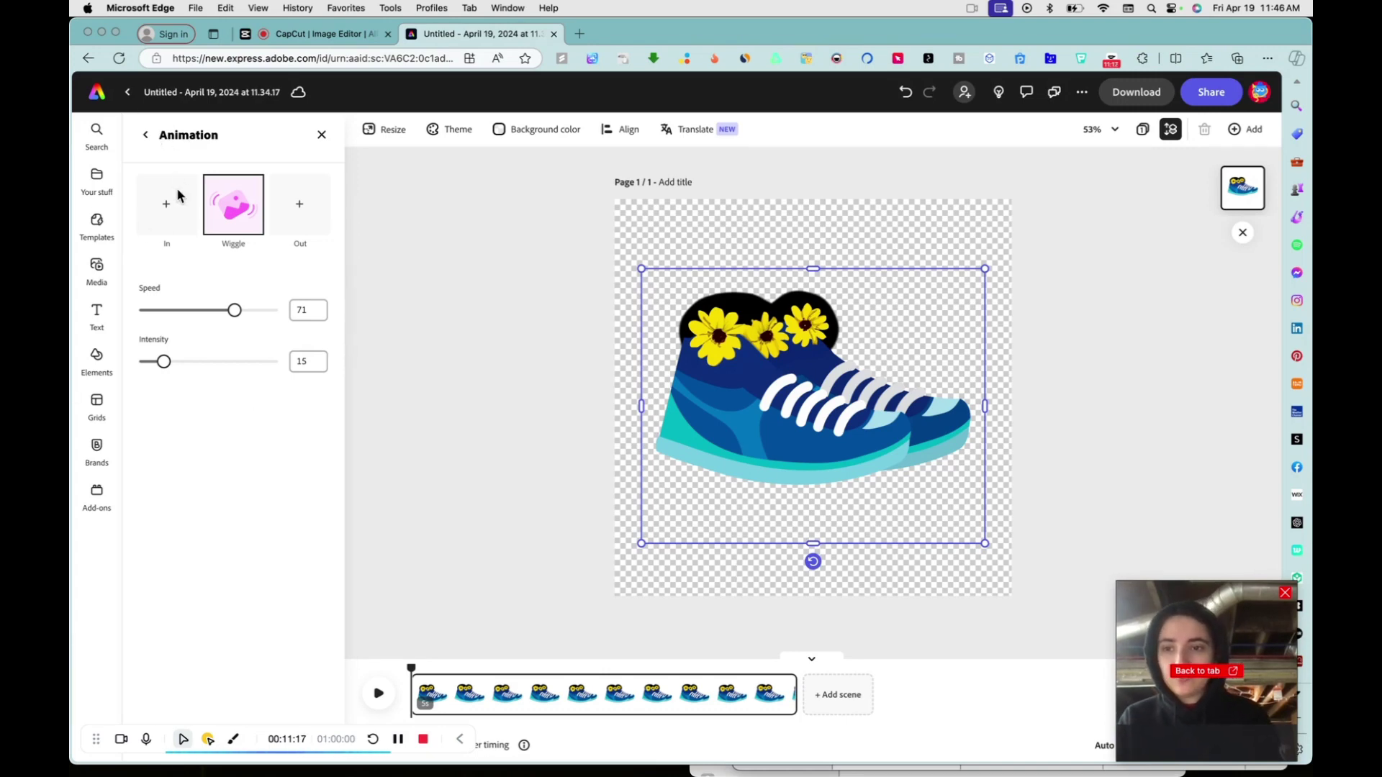
{"action": "left_click", "coordinate": [238, 215]}
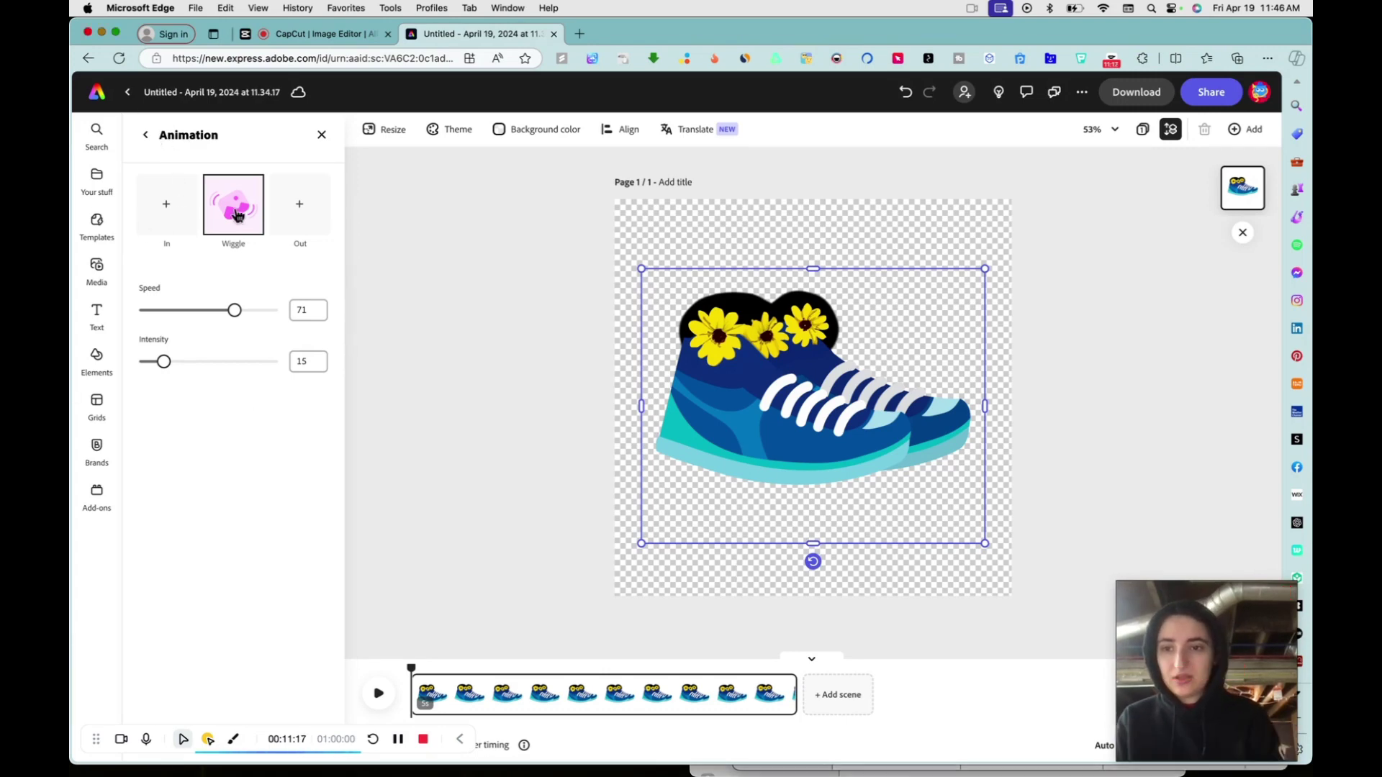
{"action": "left_click", "coordinate": [322, 136]}
{"action": "left_click", "coordinate": [576, 639]}
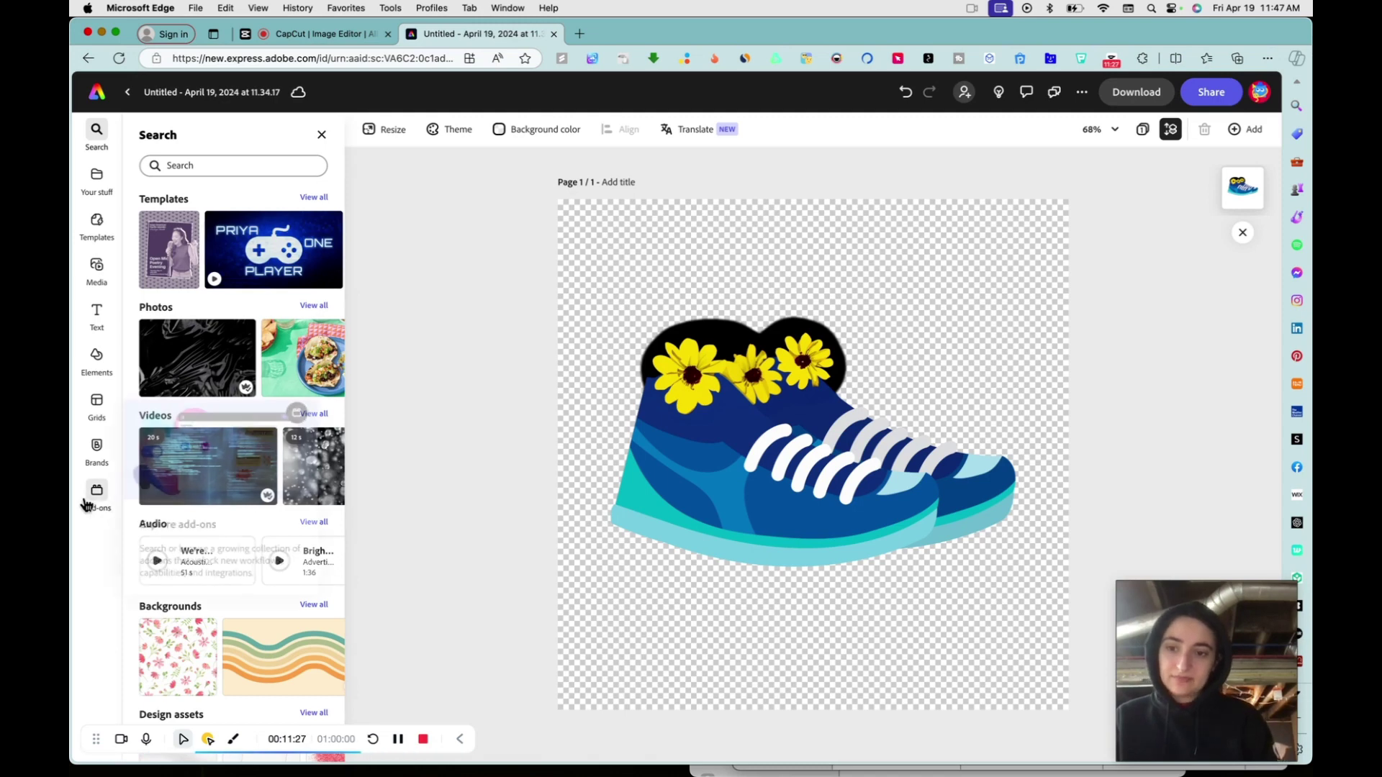
Look through the shoes image's blend modes and try its opacity control, keeping Normal and 100%.
{"action": "left_click", "coordinate": [756, 433]}
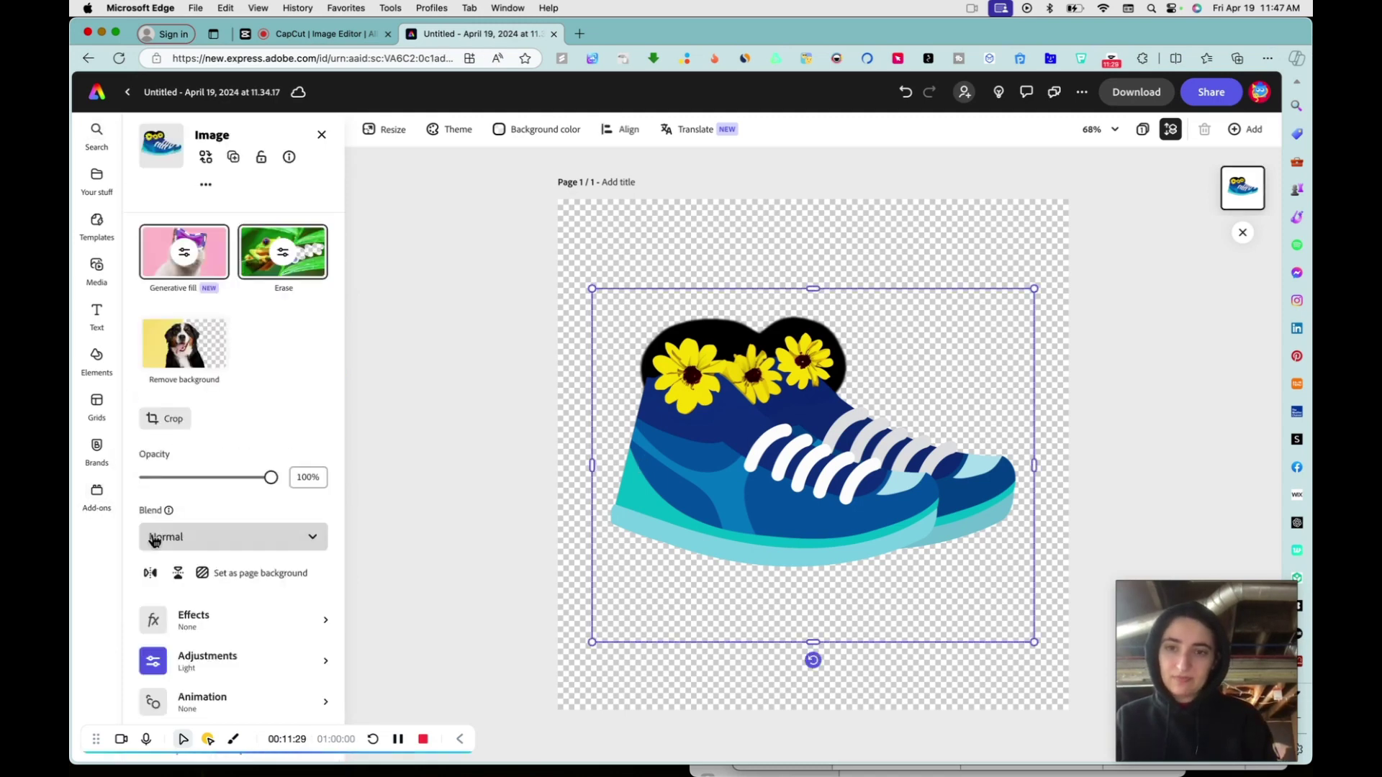
{"action": "left_click", "coordinate": [263, 537]}
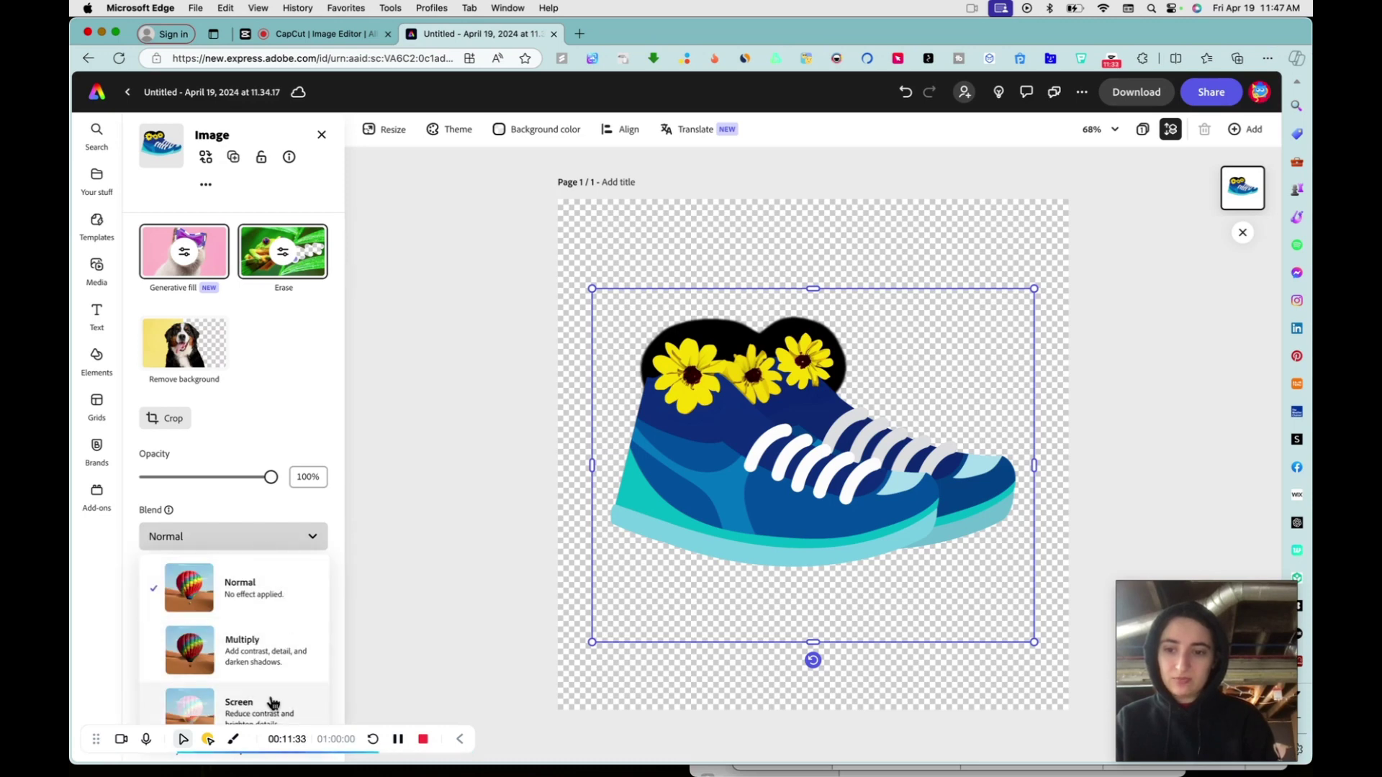
{"action": "left_click", "coordinate": [308, 542]}
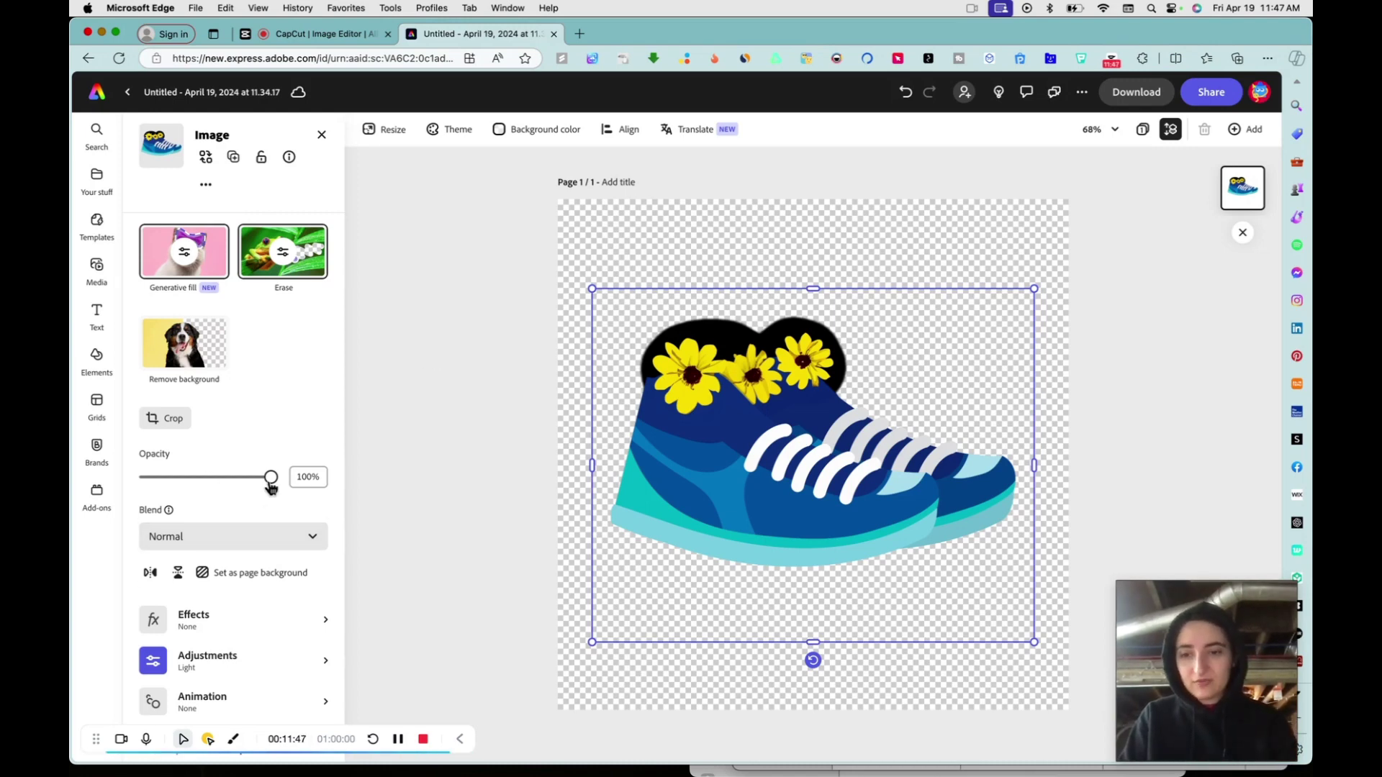
{"action": "left_click_drag", "start_coordinate": [271, 477], "coordinate": [331, 459]}
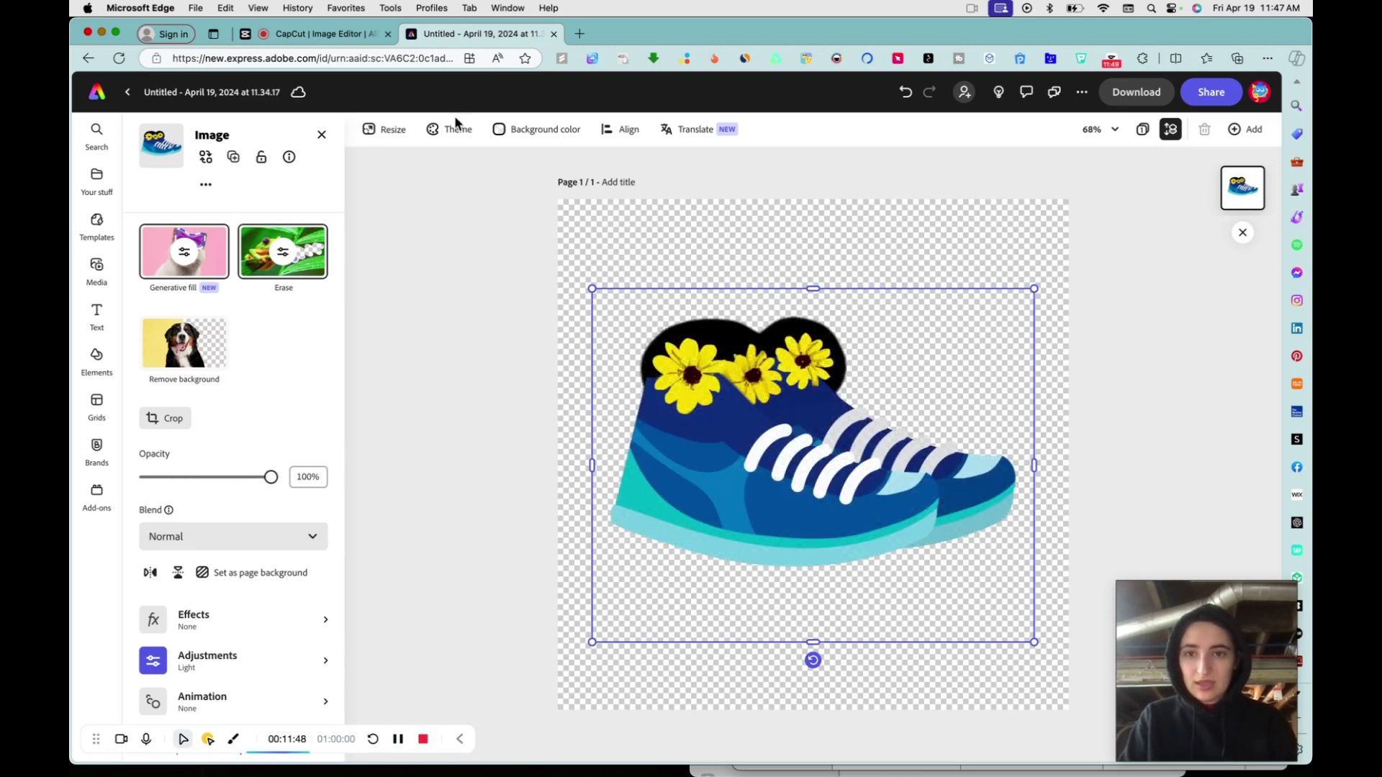
{"action": "left_click", "coordinate": [692, 215]}
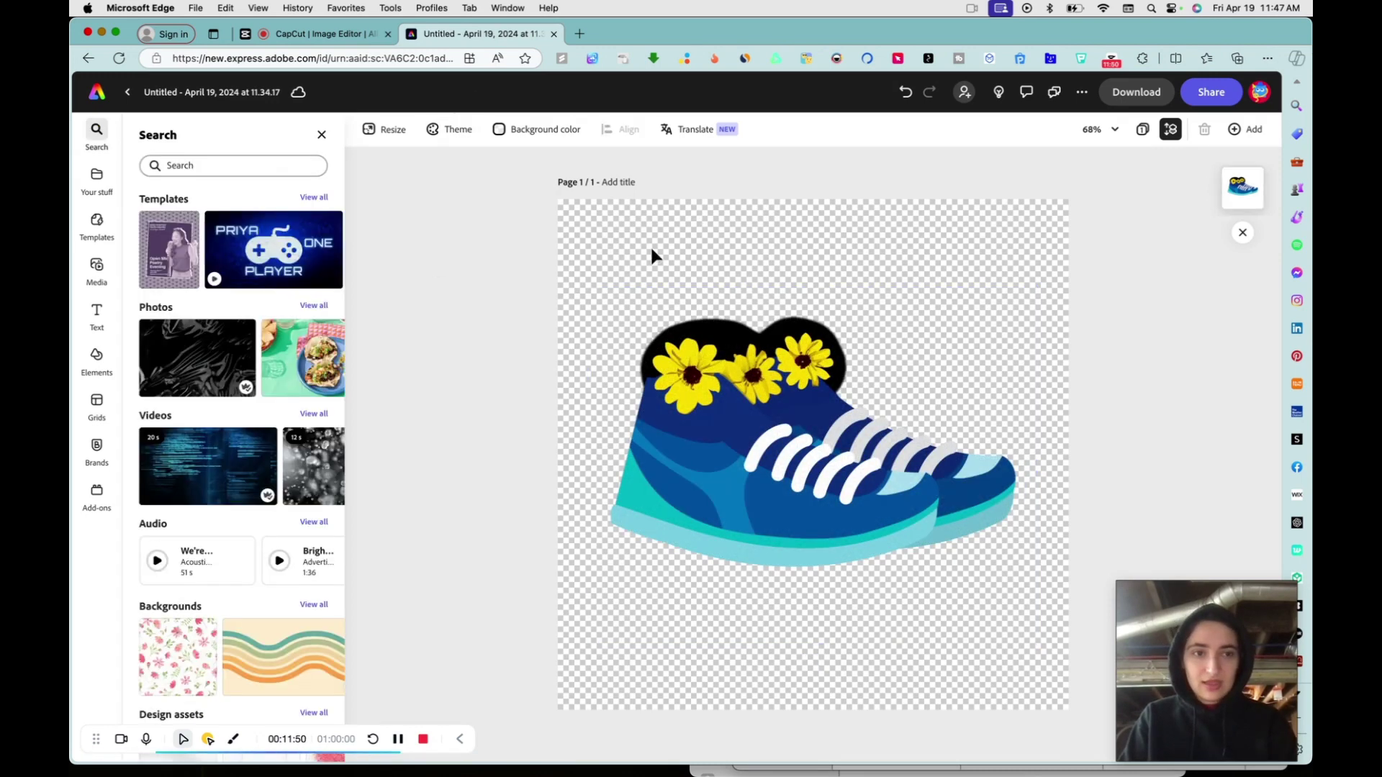
Leave the design for the home page and look through its generative AI, quick action and template sections.
{"action": "left_click", "coordinate": [128, 97]}
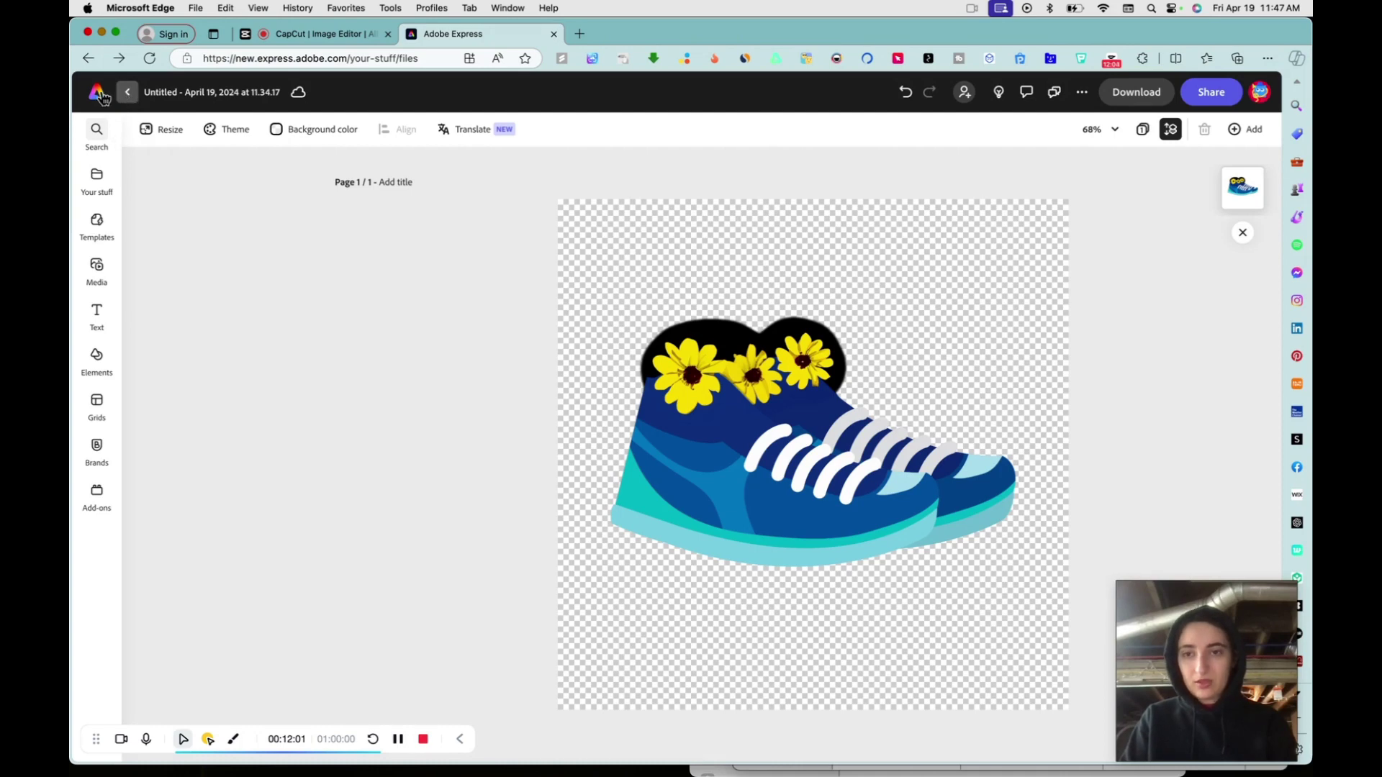
{"action": "left_click", "coordinate": [100, 93]}
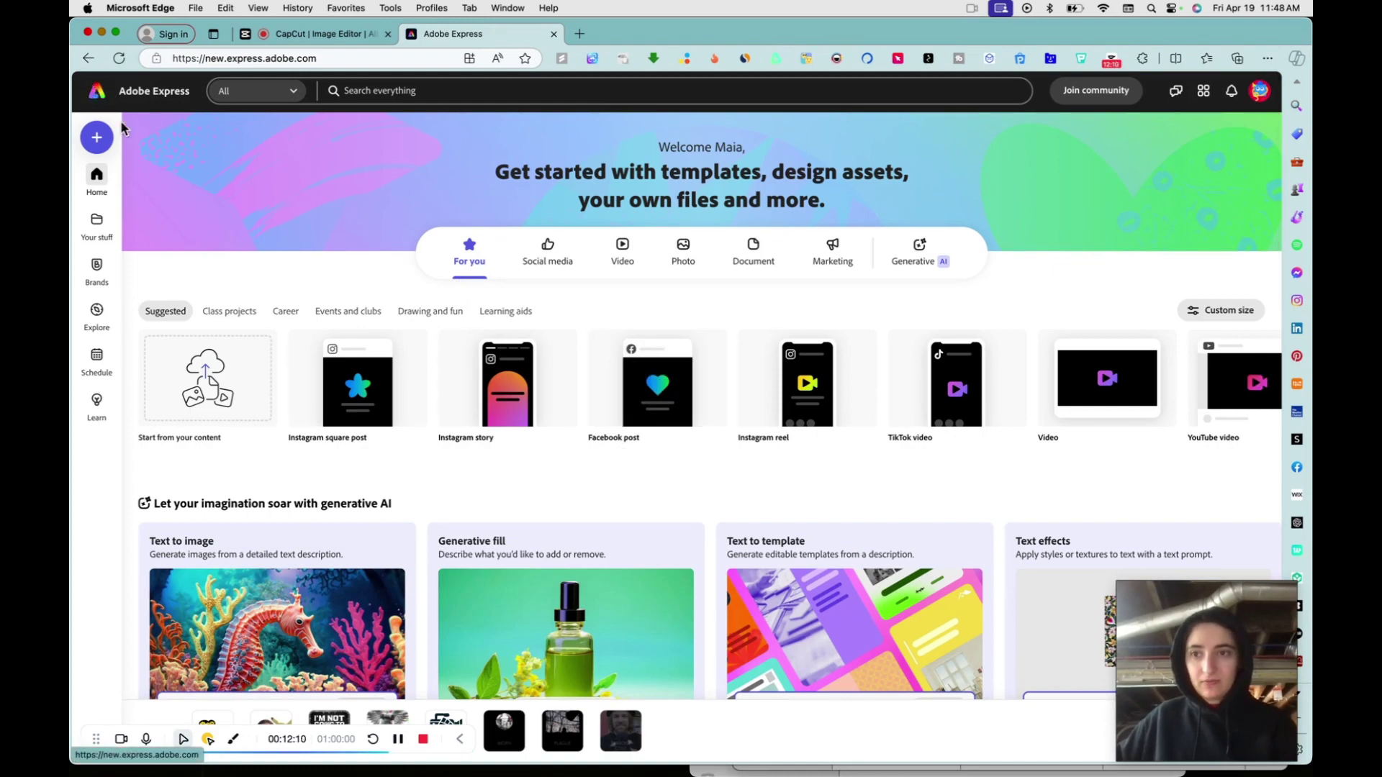
{"action": "scroll", "coordinate": [453, 560], "scroll_direction": "down", "scroll_amount": 5}
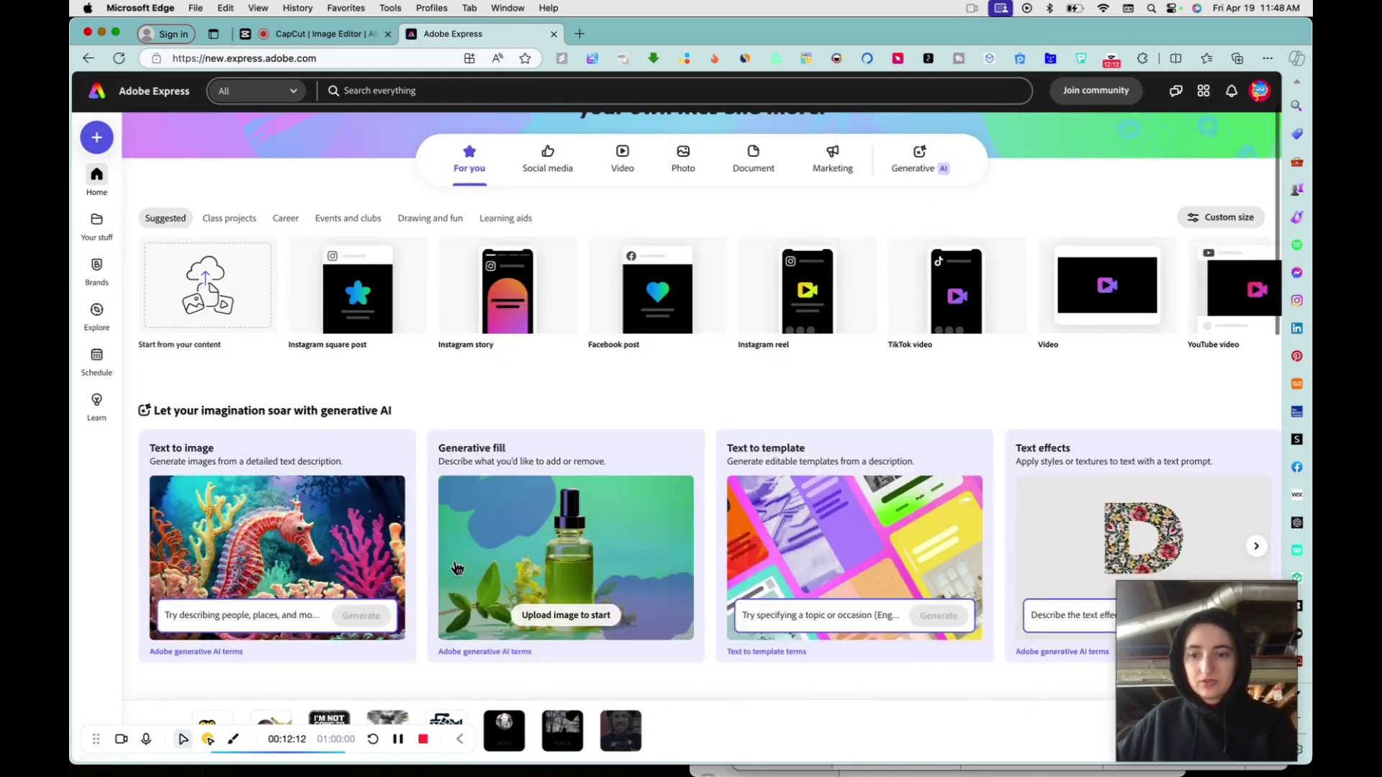
{"action": "scroll", "coordinate": [455, 569], "scroll_direction": "down", "scroll_amount": 6}
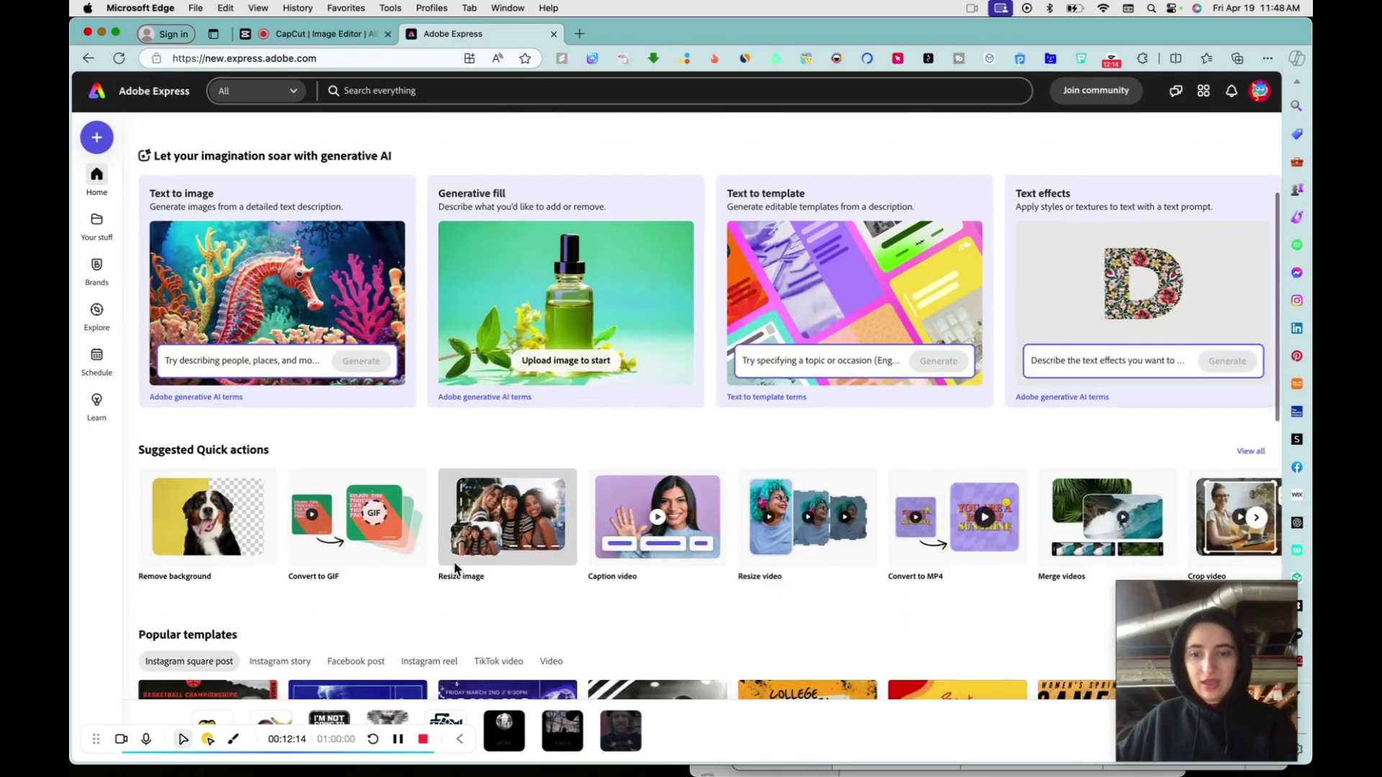
{"action": "scroll", "coordinate": [453, 569], "scroll_direction": "down", "scroll_amount": 6}
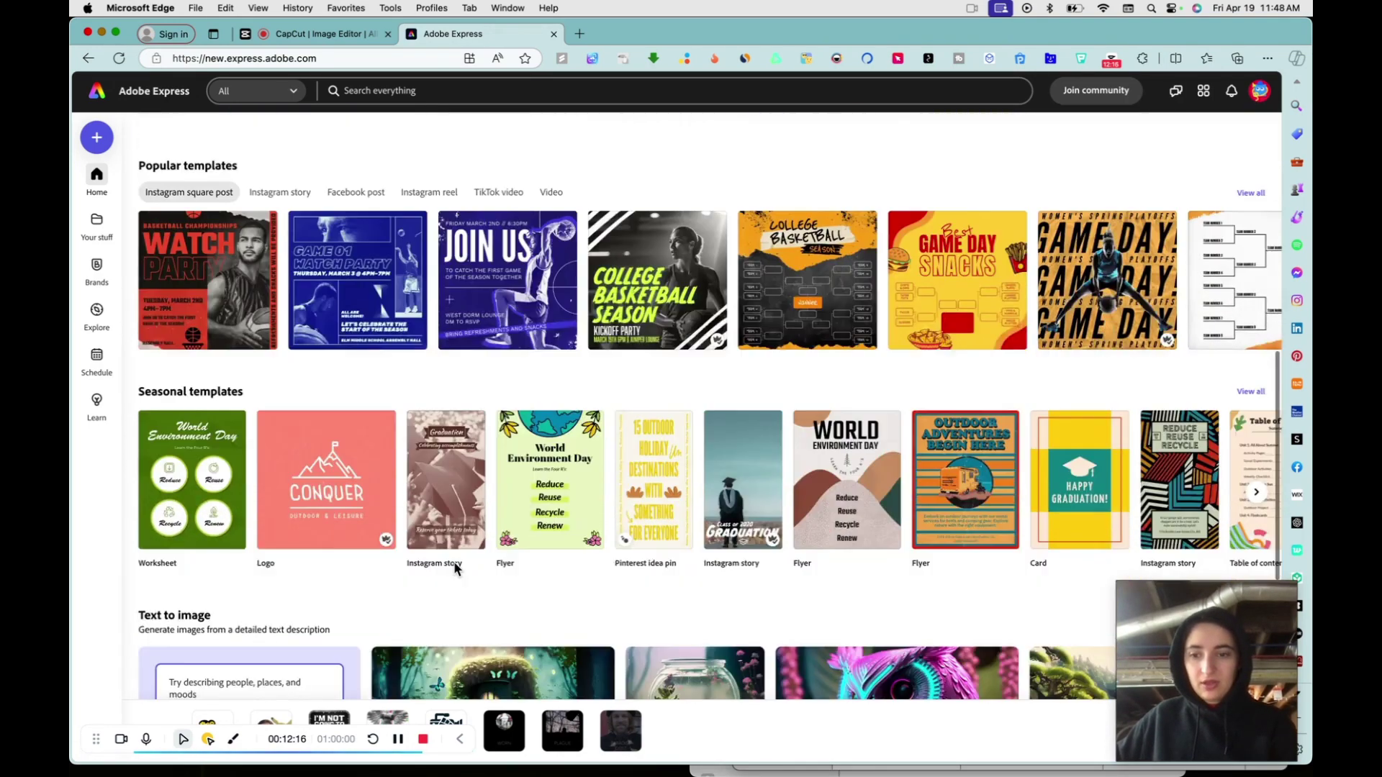
{"action": "scroll", "coordinate": [454, 569], "scroll_direction": "down", "scroll_amount": 2}
{"action": "scroll", "coordinate": [455, 568], "scroll_direction": "up", "scroll_amount": 6}
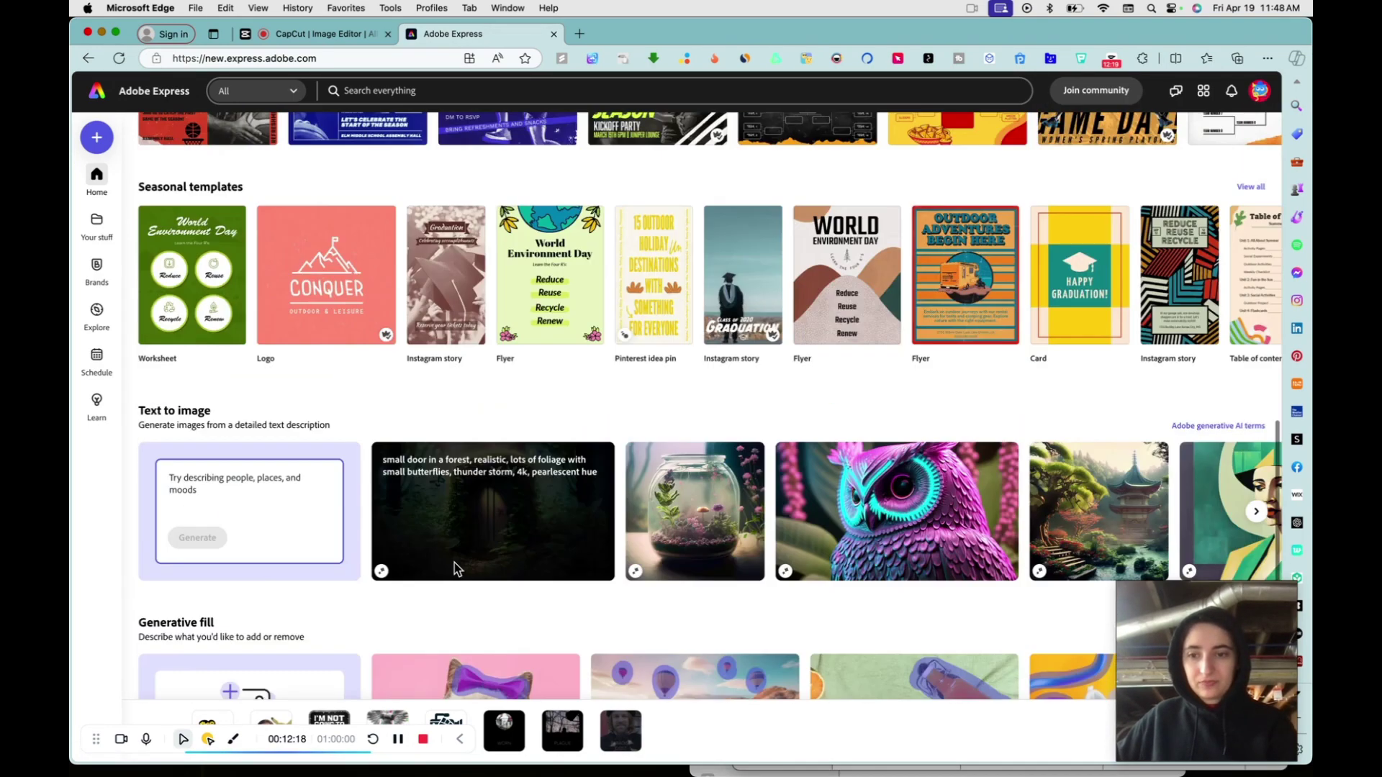
{"action": "scroll", "coordinate": [455, 569], "scroll_direction": "up", "scroll_amount": 2}
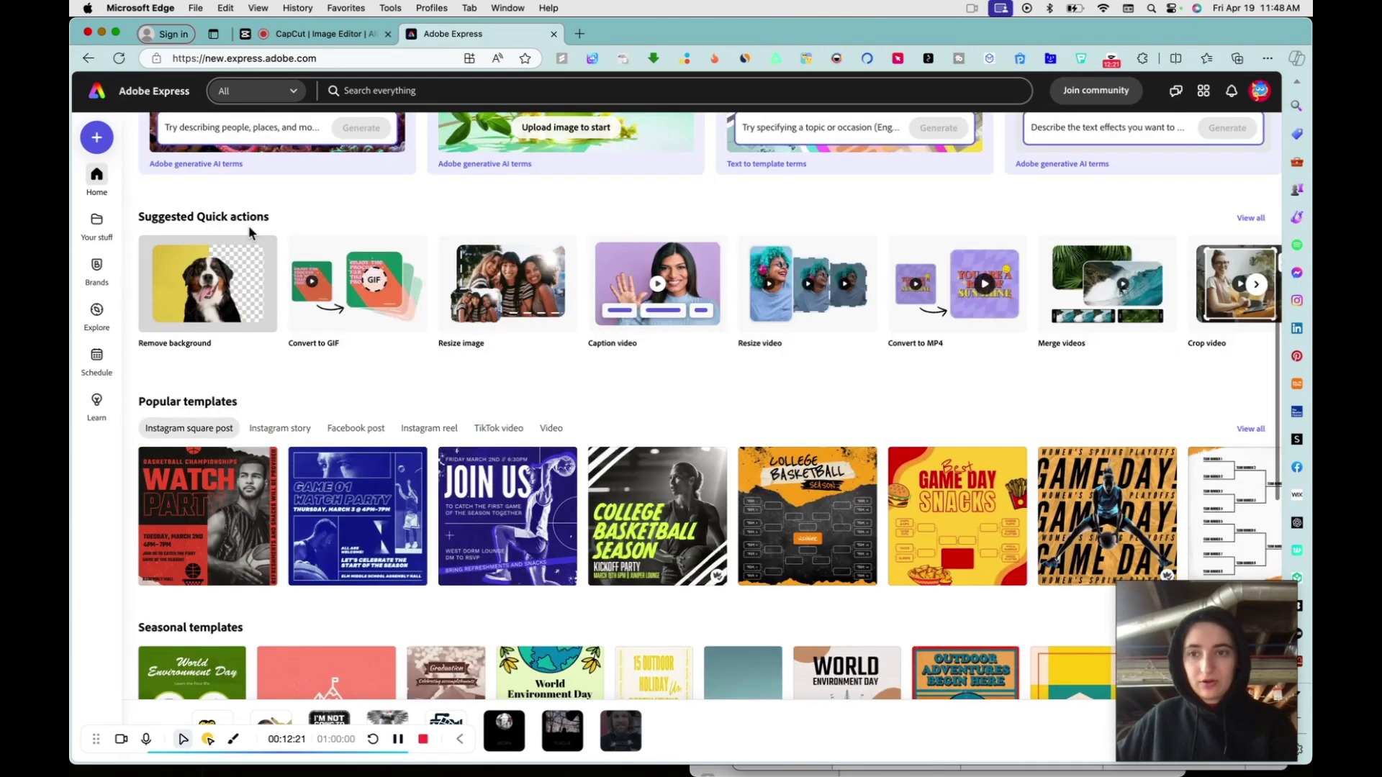
Browse the full list of quick actions and filter it to the Social media category.
{"action": "left_click", "coordinate": [1251, 218]}
{"action": "scroll", "coordinate": [846, 418], "scroll_direction": "down", "scroll_amount": 10}
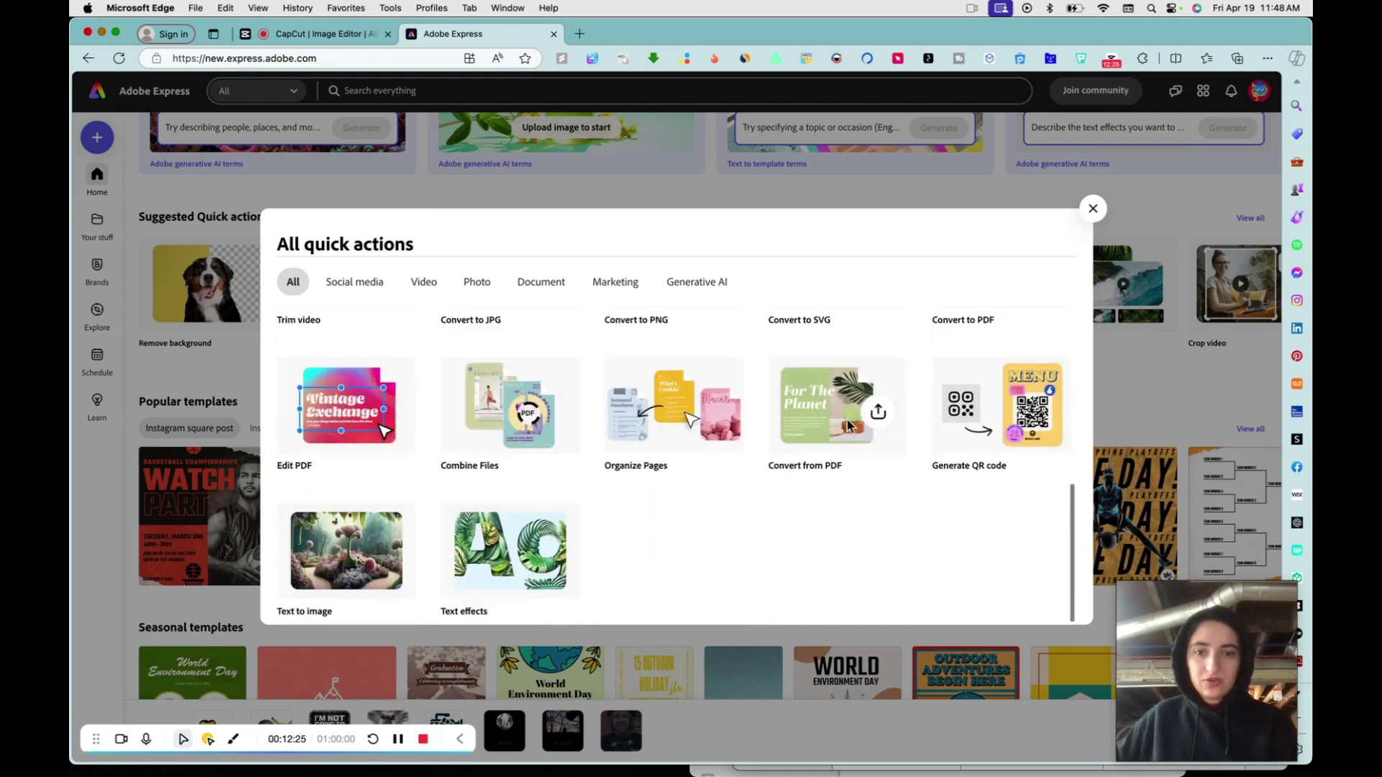
{"action": "scroll", "coordinate": [846, 418], "scroll_direction": "up", "scroll_amount": 10}
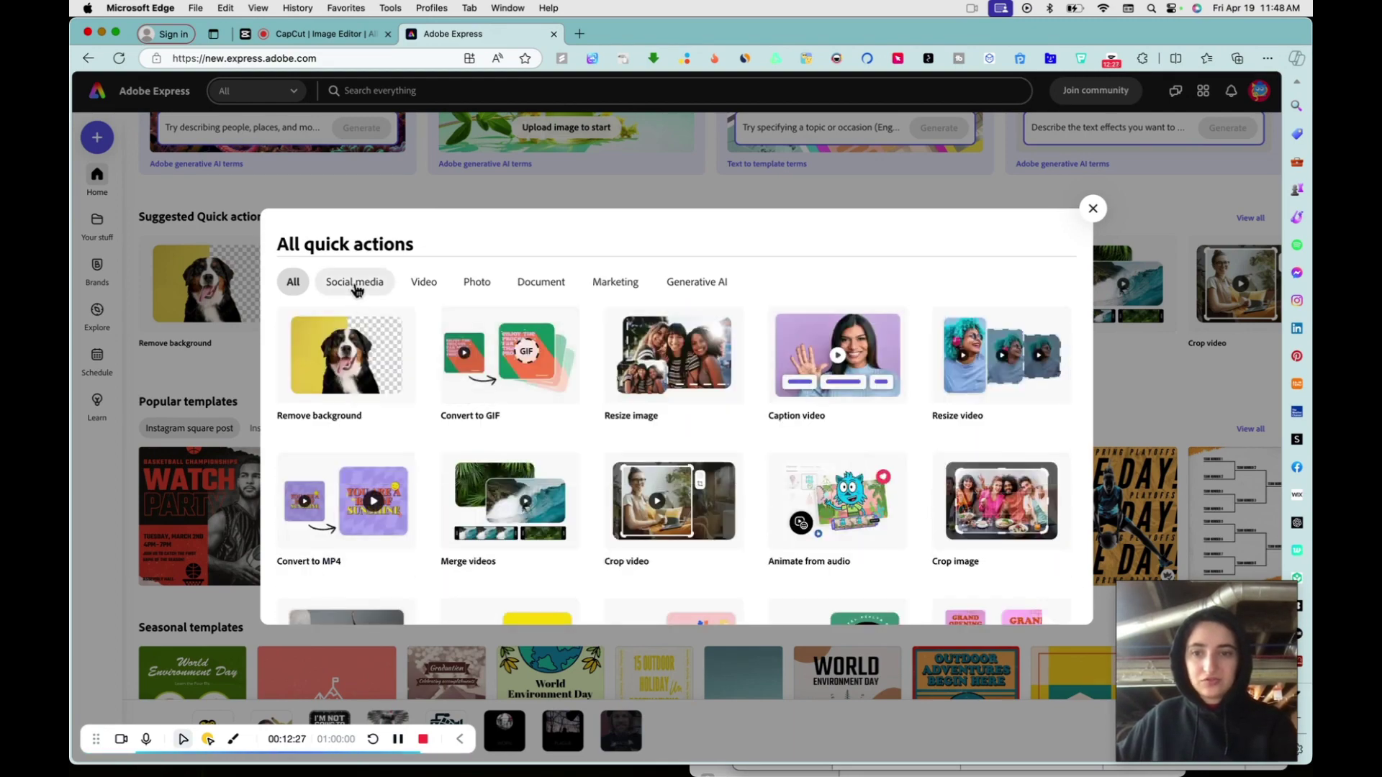
{"action": "left_click", "coordinate": [355, 286]}
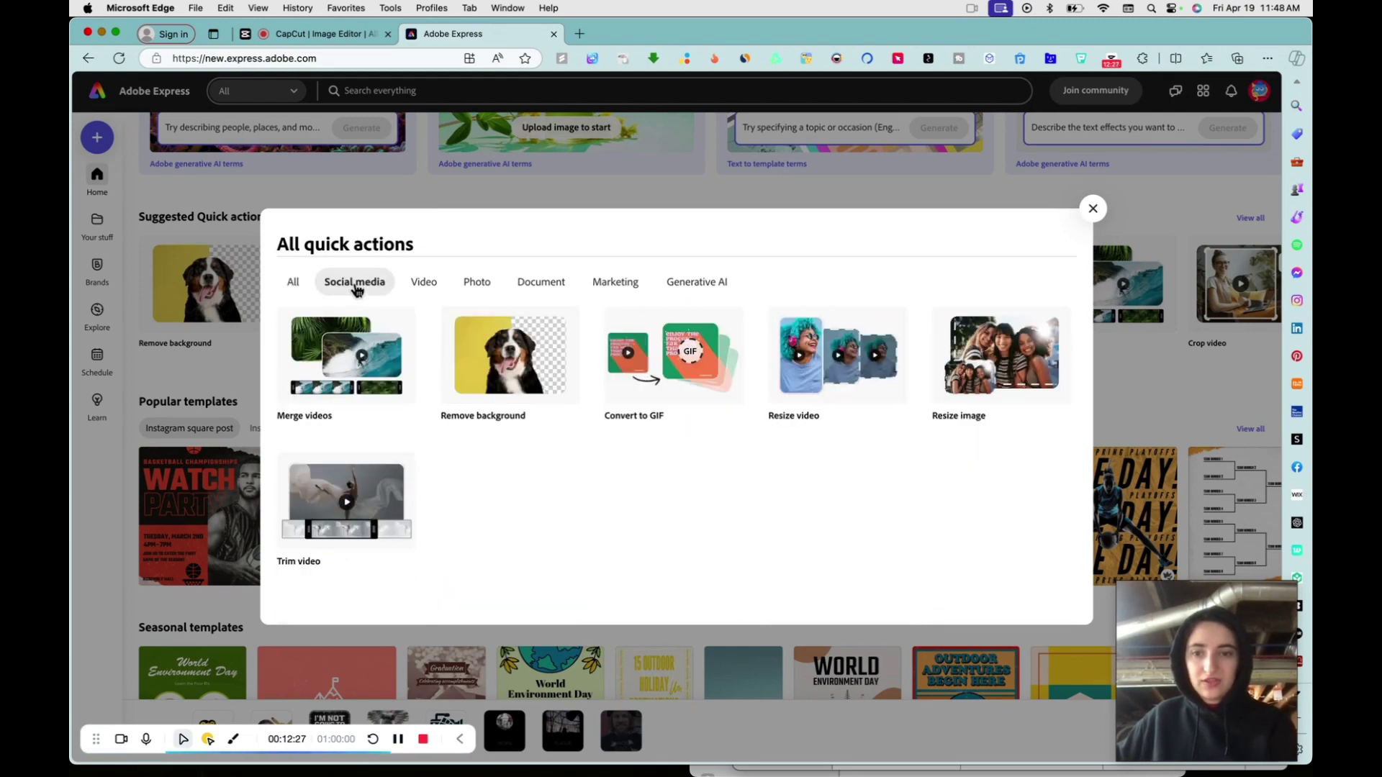
Check the upload dialog of the Remove background quick action, then return to the full quick actions list.
{"action": "left_click", "coordinate": [502, 348]}
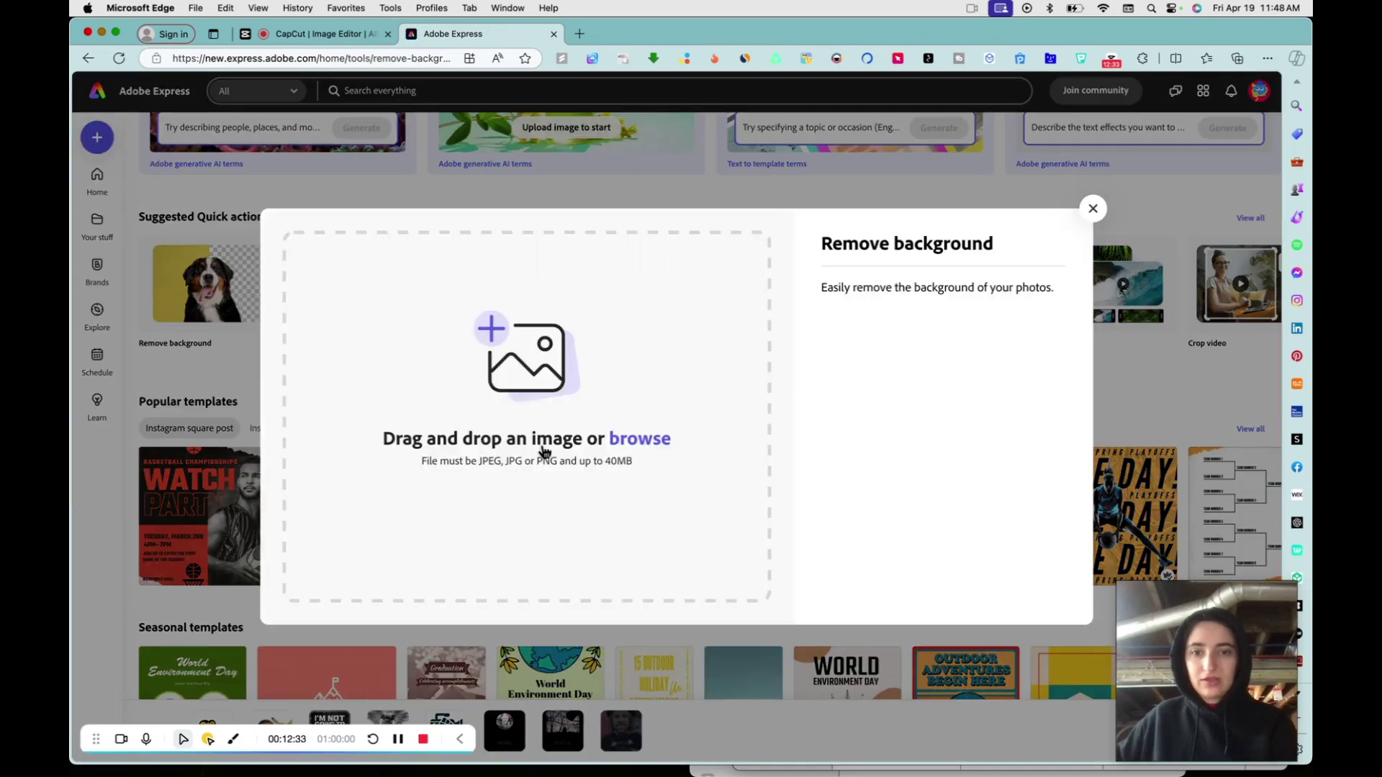
{"action": "left_click", "coordinate": [1093, 209]}
{"action": "left_click", "coordinate": [1251, 218]}
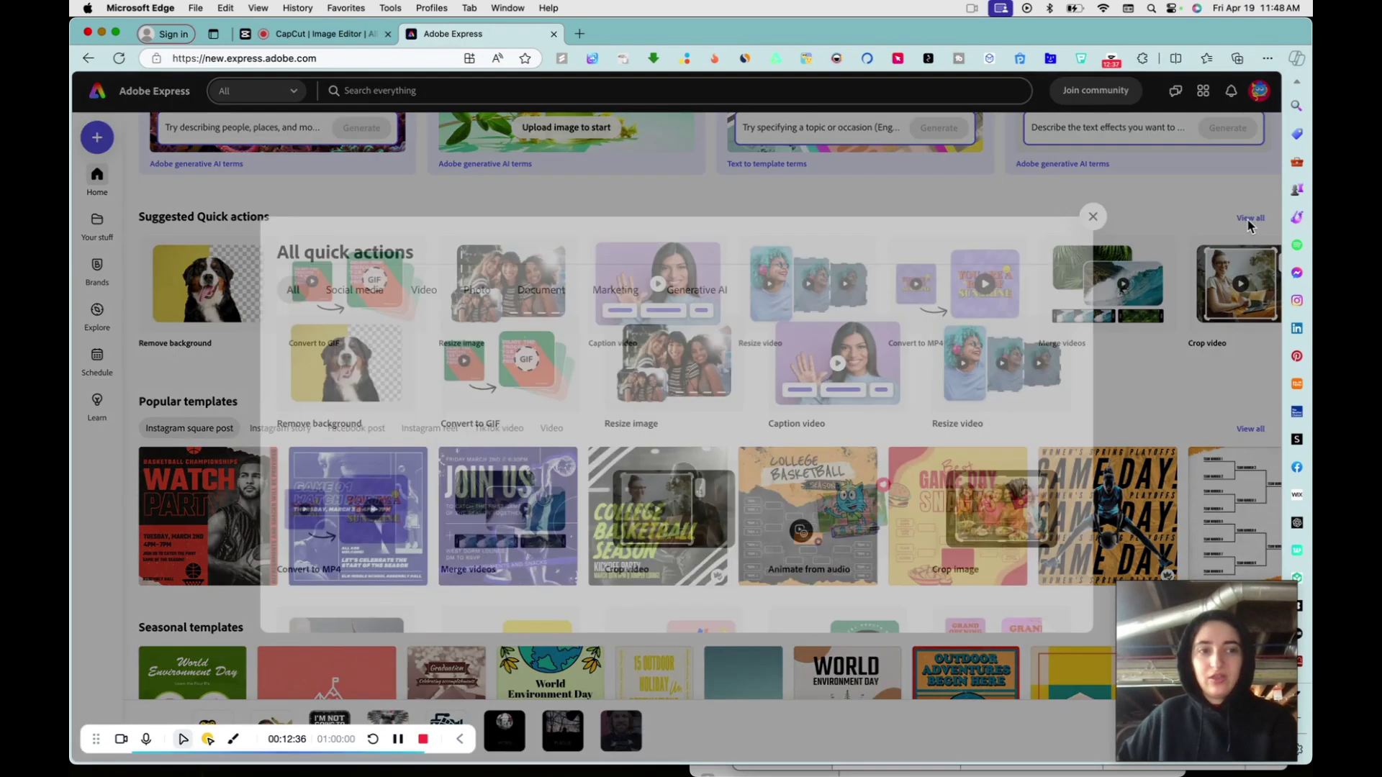
Look through the Generative AI, Marketing and Document categories of the quick actions list, ending on Generative AI.
{"action": "left_click", "coordinate": [694, 281]}
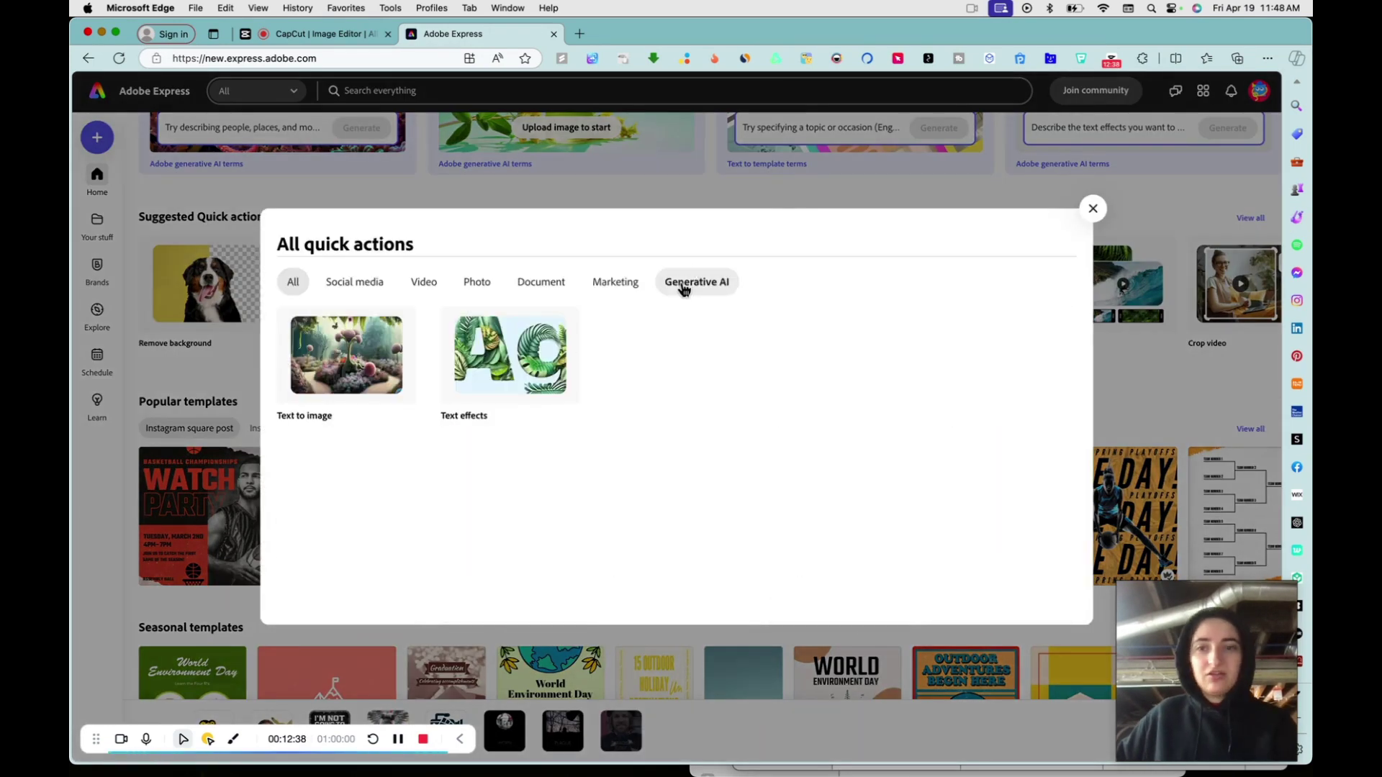
{"action": "left_click", "coordinate": [613, 282]}
{"action": "left_click", "coordinate": [541, 282]}
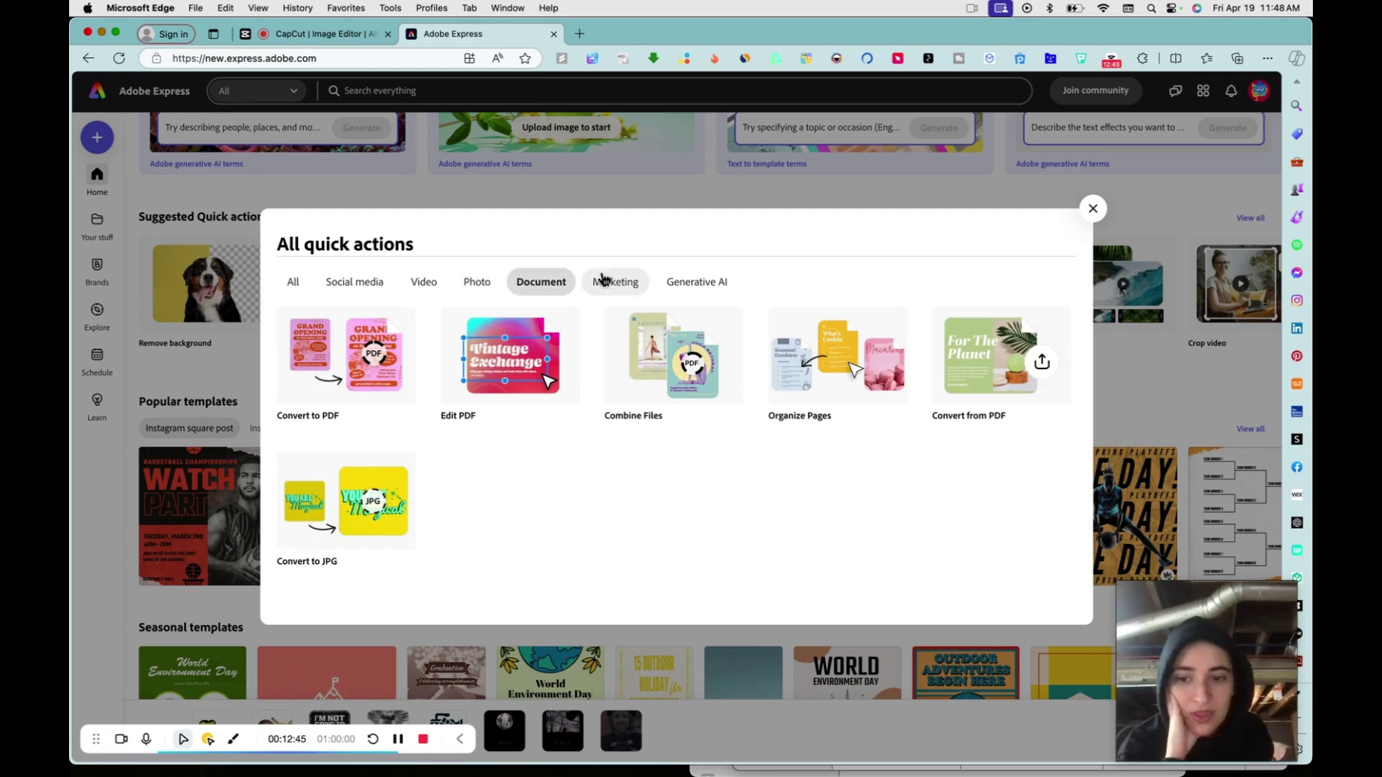
{"action": "left_click", "coordinate": [681, 285]}
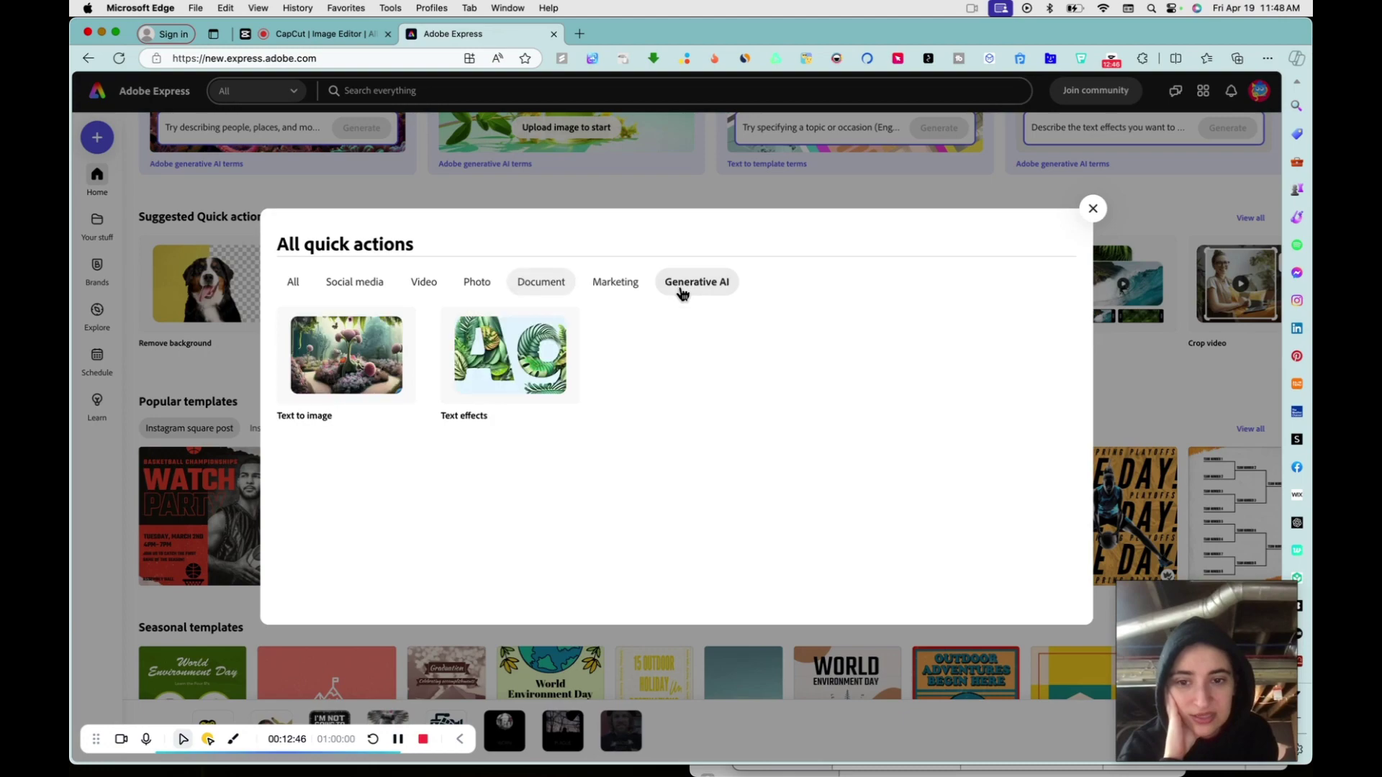
Start the Text effects quick action, apply the Gold drip sample effect to the text "Make" and inspect the letters up close.
{"action": "left_click", "coordinate": [502, 361]}
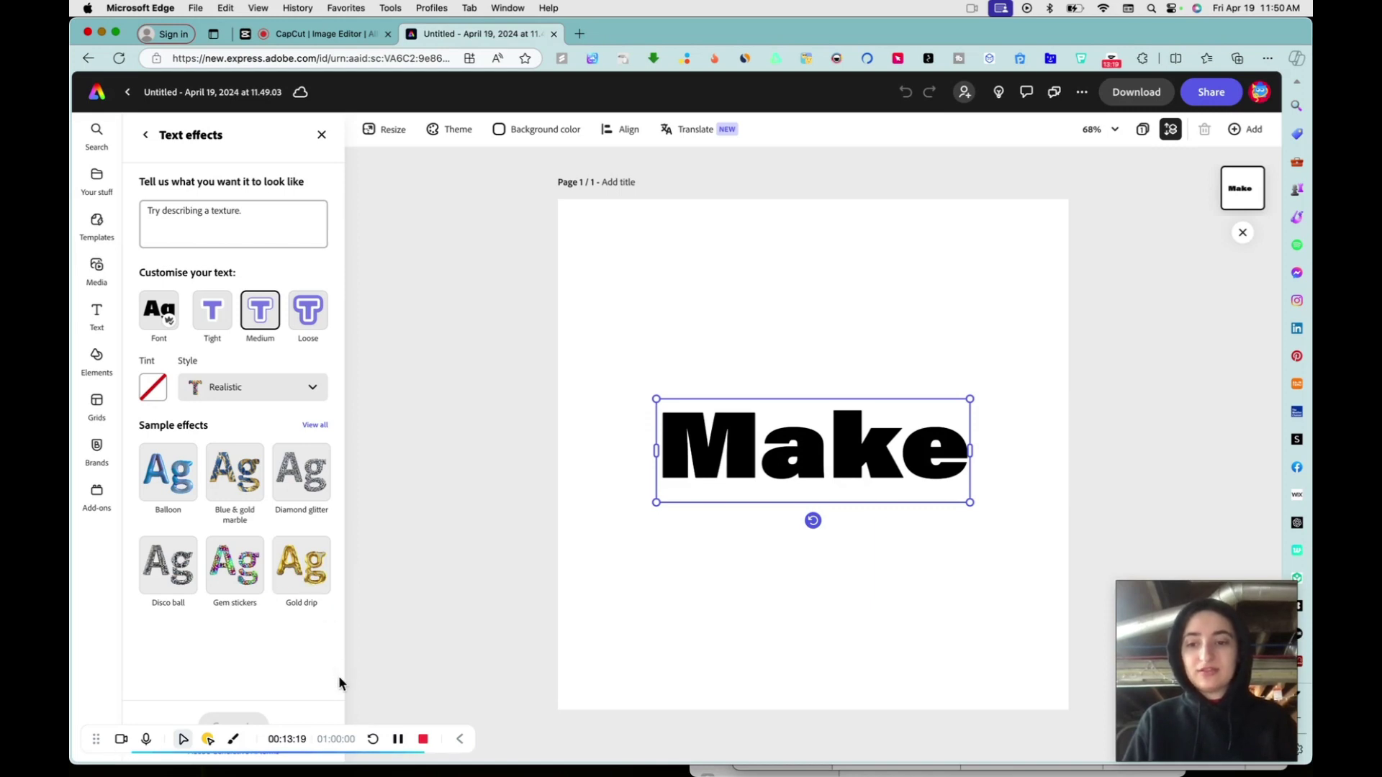
{"action": "left_click", "coordinate": [310, 582]}
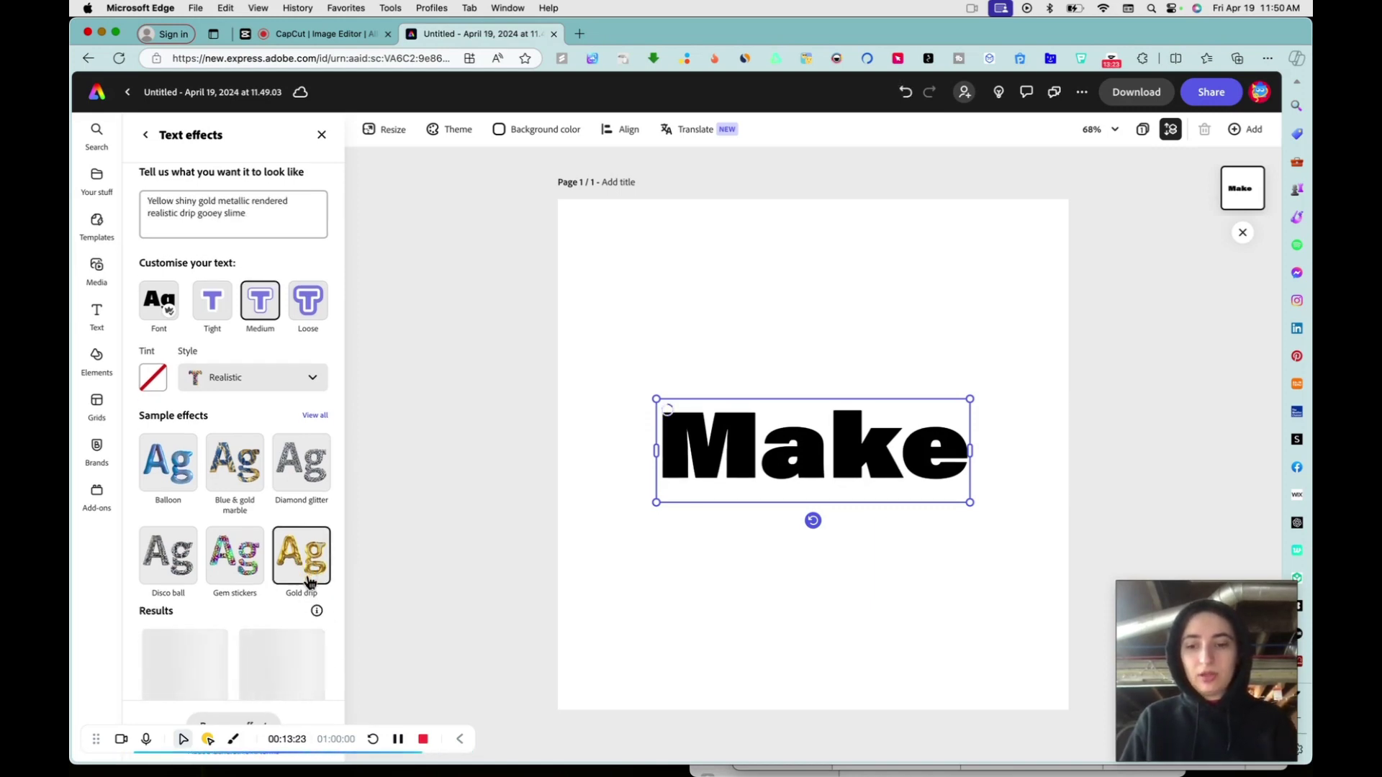
{"action": "scroll", "coordinate": [306, 576], "scroll_direction": "down", "scroll_amount": 3}
{"action": "scroll", "coordinate": [305, 602], "scroll_direction": "down", "scroll_amount": 1}
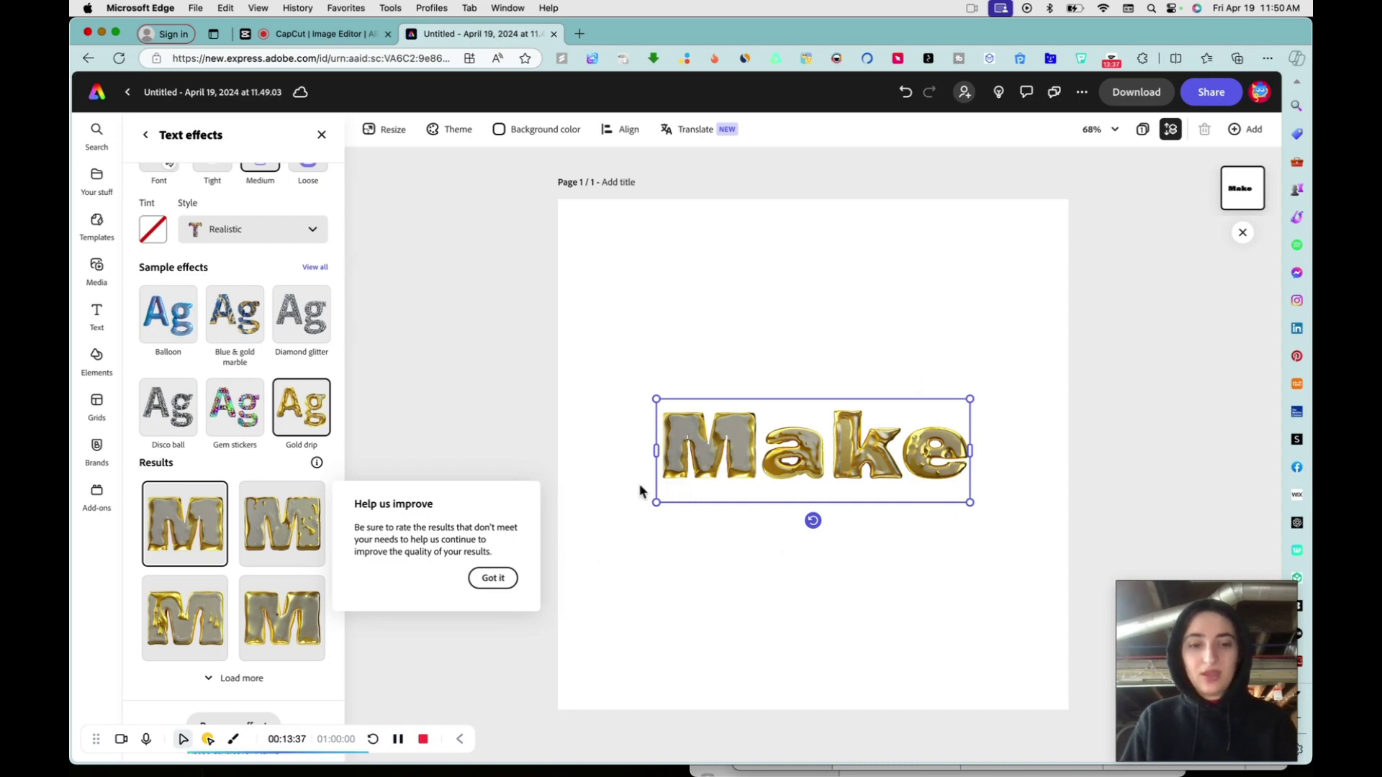
{"action": "scroll", "coordinate": [736, 458], "scroll_direction": "down", "scroll_amount": 5}
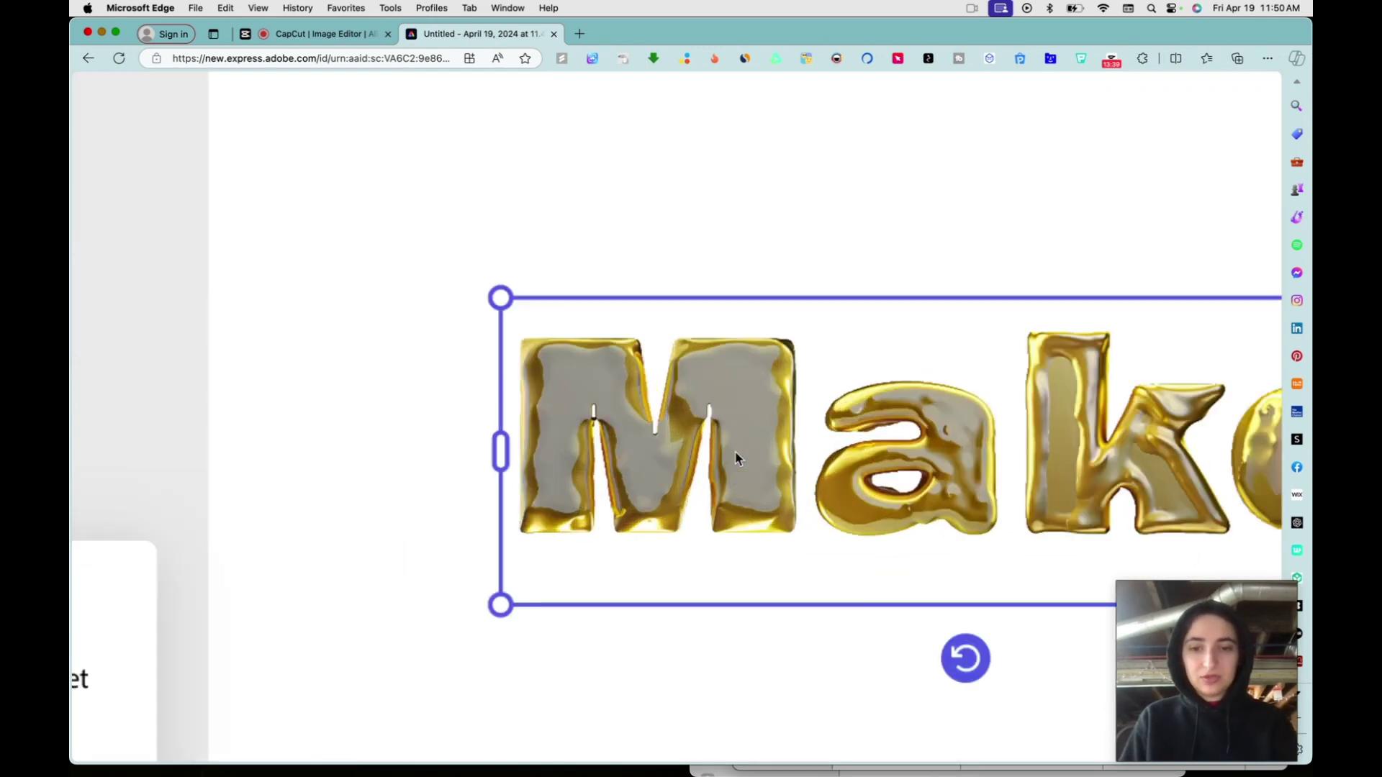
{"action": "scroll", "coordinate": [735, 451], "scroll_direction": "up", "scroll_amount": 5}
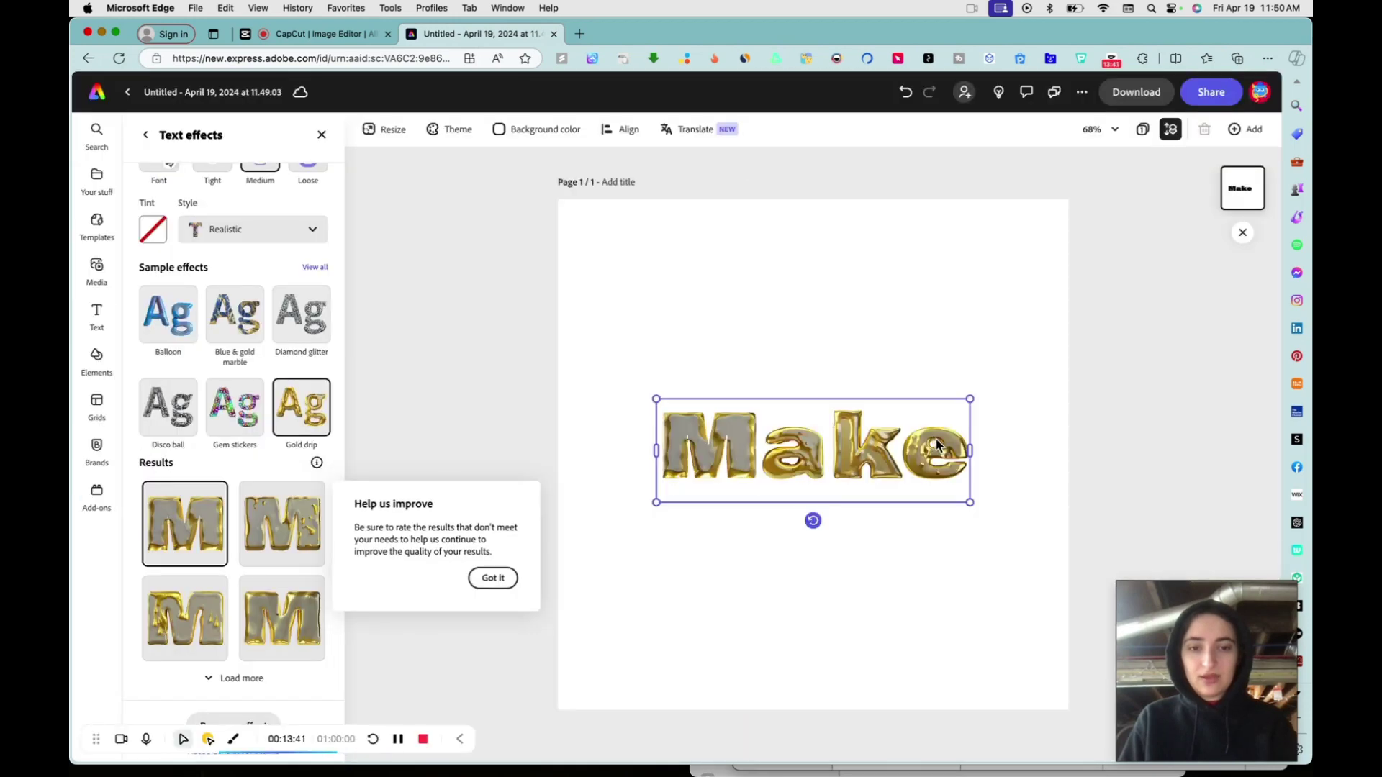
{"action": "scroll", "coordinate": [926, 534], "scroll_direction": "up", "scroll_amount": 2}
{"action": "scroll", "coordinate": [926, 534], "scroll_direction": "down", "scroll_amount": 2}
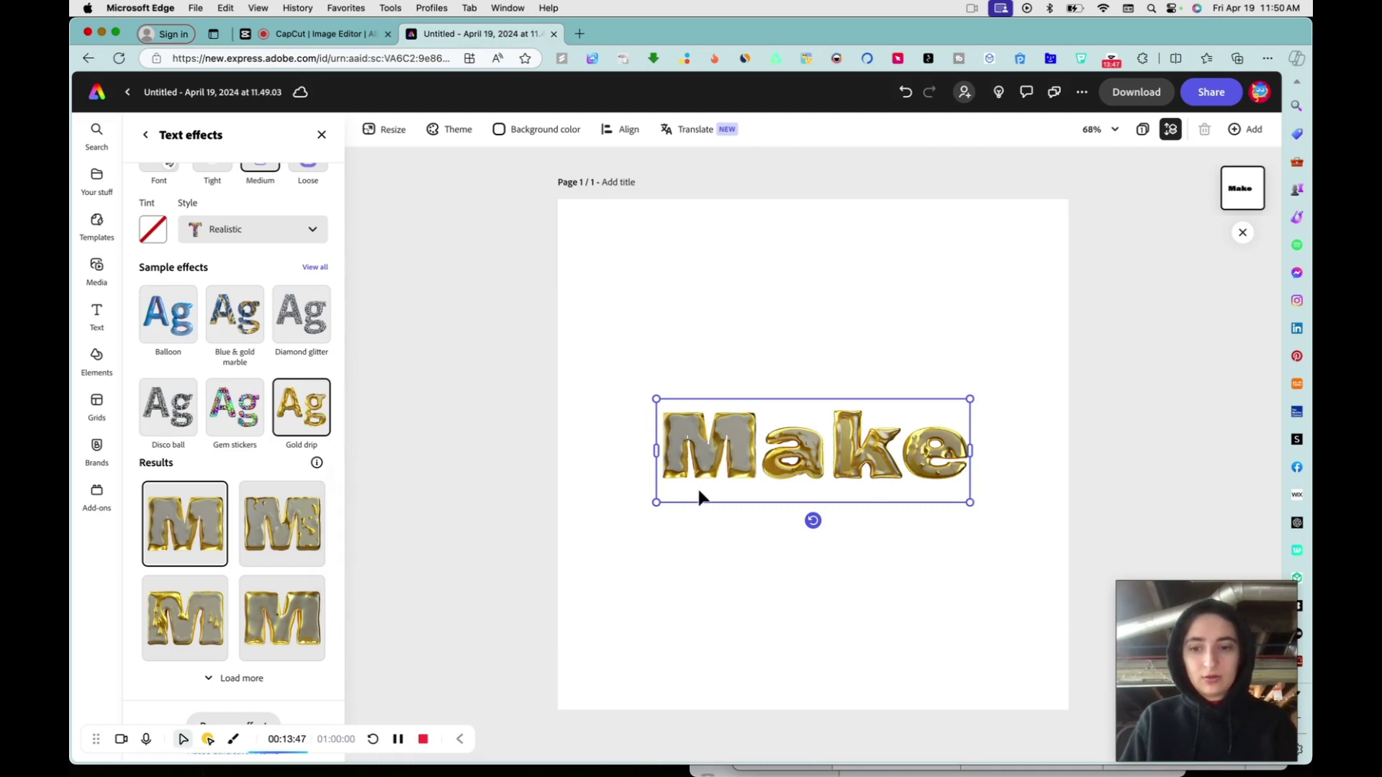
Enlarge the "Make" text, apply the third generated Gold drip result and reposition the text on the page.
{"action": "left_click_drag", "start_coordinate": [656, 504], "coordinate": [364, 641]}
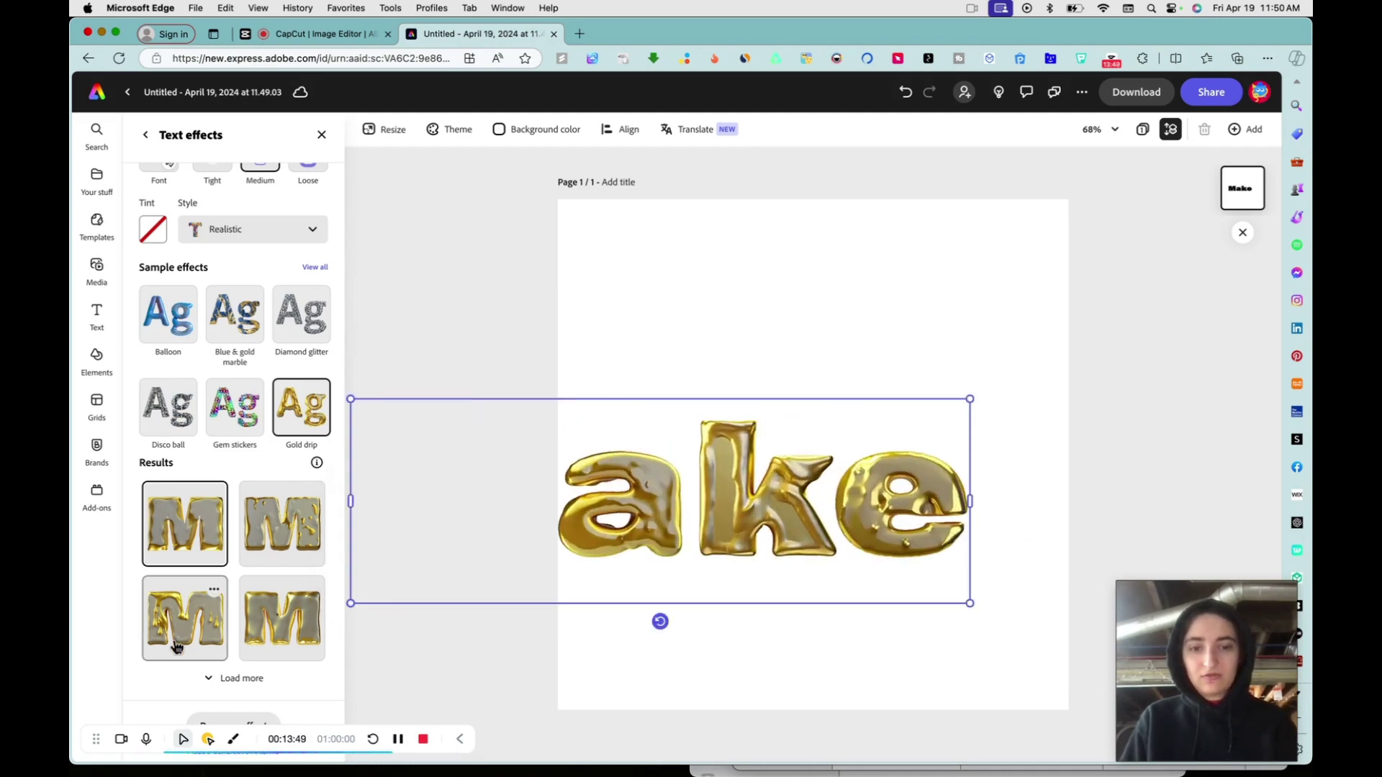
{"action": "left_click", "coordinate": [317, 634]}
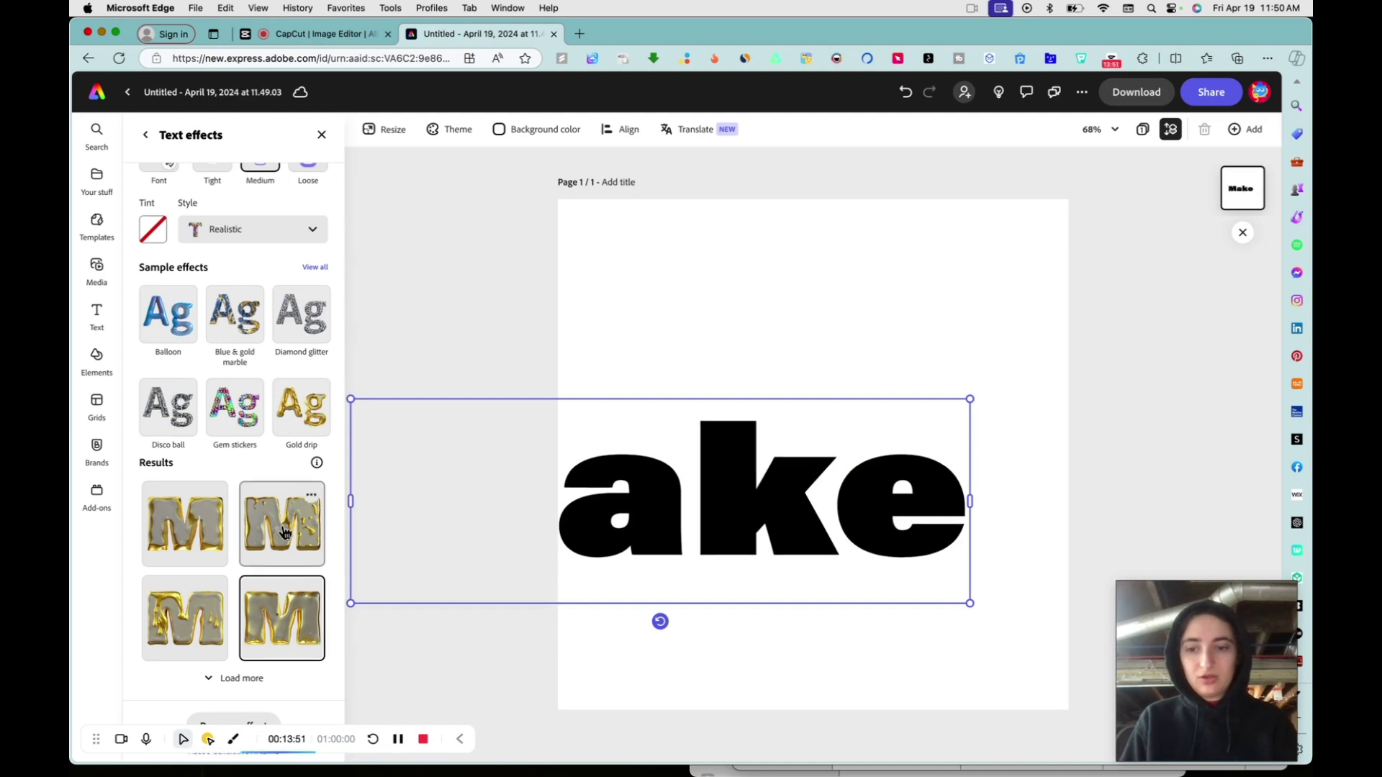
{"action": "left_click", "coordinate": [174, 607]}
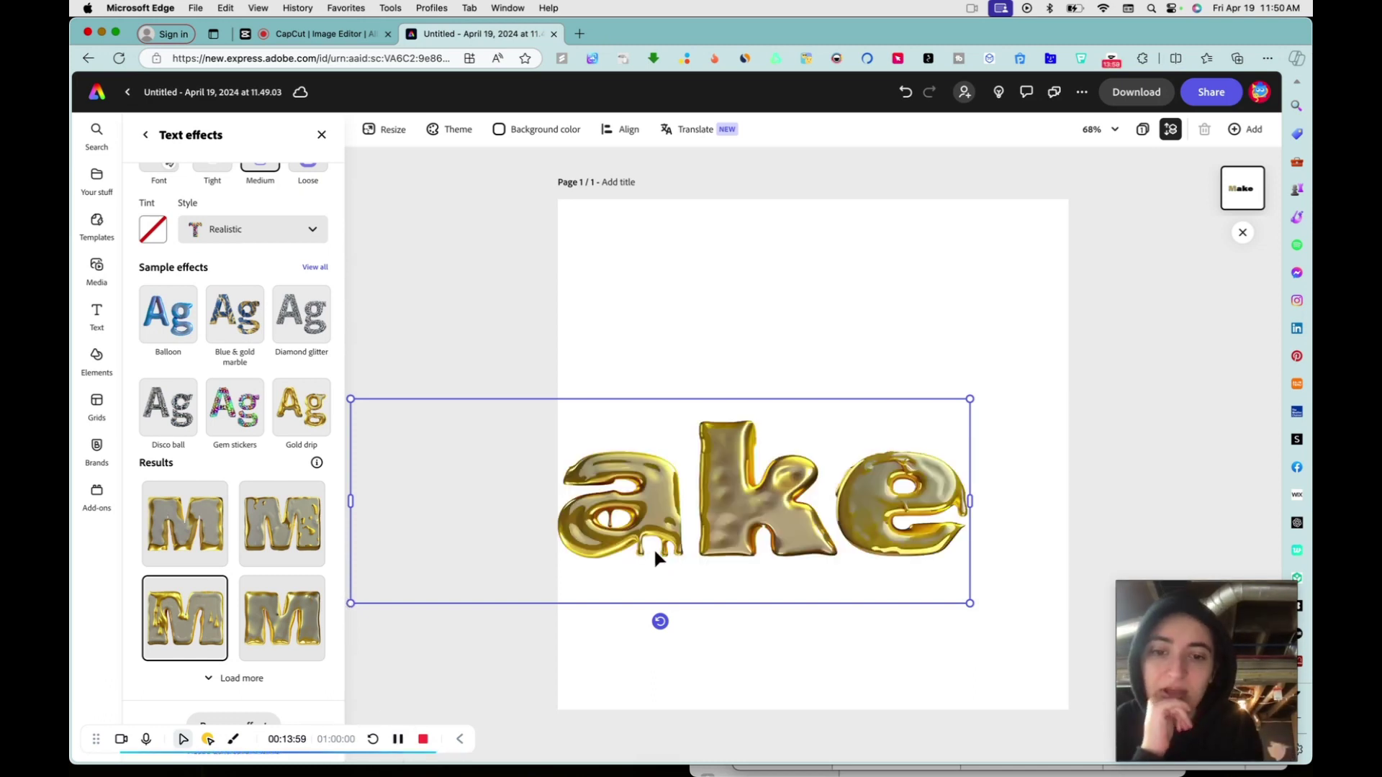
{"action": "left_click_drag", "start_coordinate": [654, 547], "coordinate": [871, 515]}
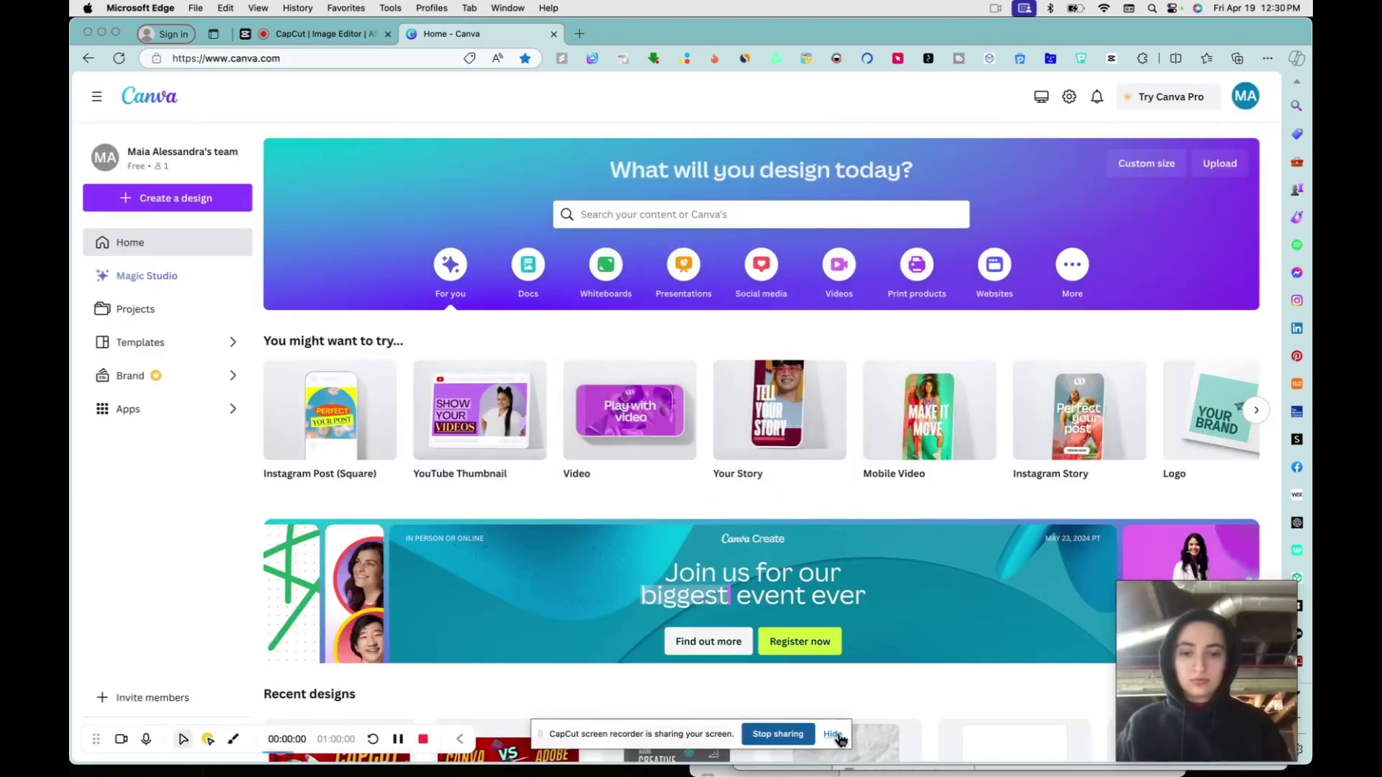
Switch to Canva, clear the screen recorder controls out of the way and look over the home page's suggestions and recent designs.
{"action": "left_click", "coordinate": [835, 735]}
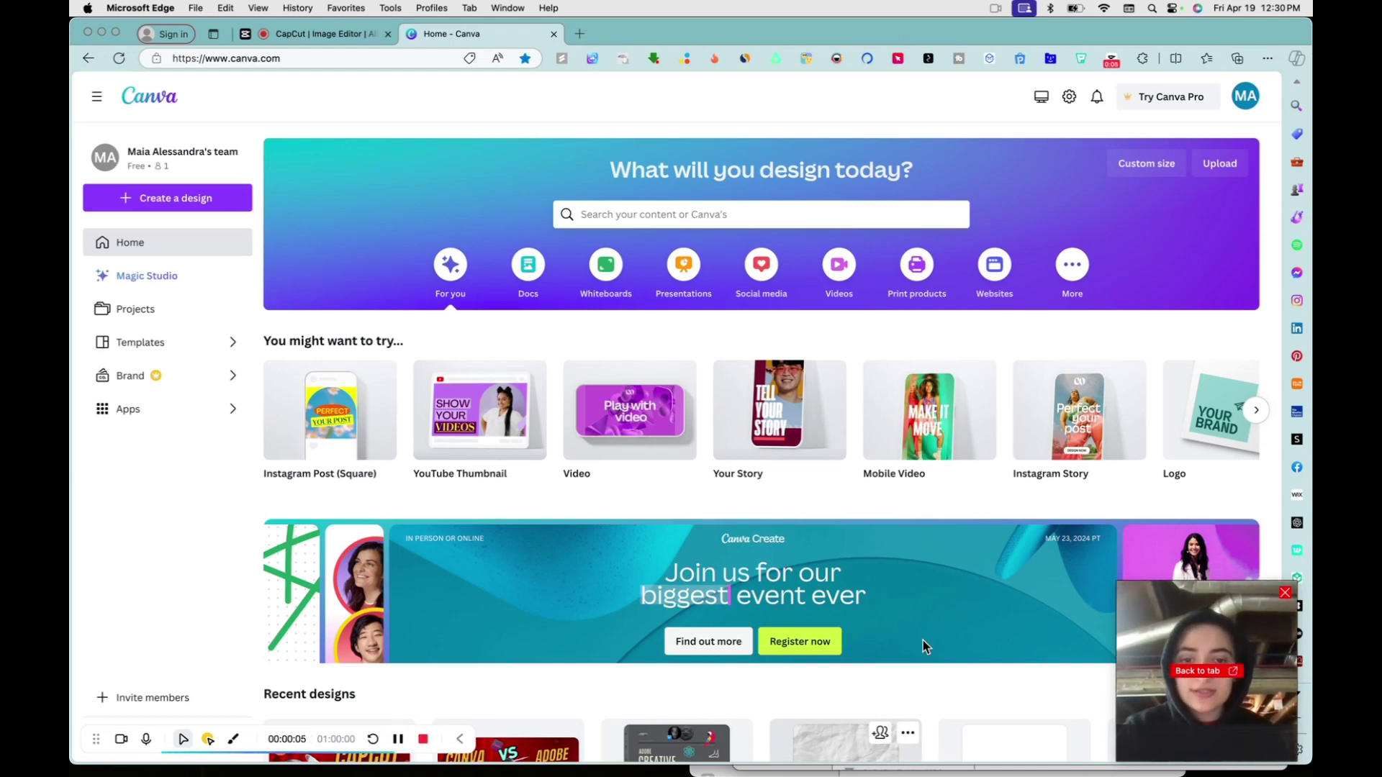
{"action": "scroll", "coordinate": [430, 635], "scroll_direction": "down", "scroll_amount": 1}
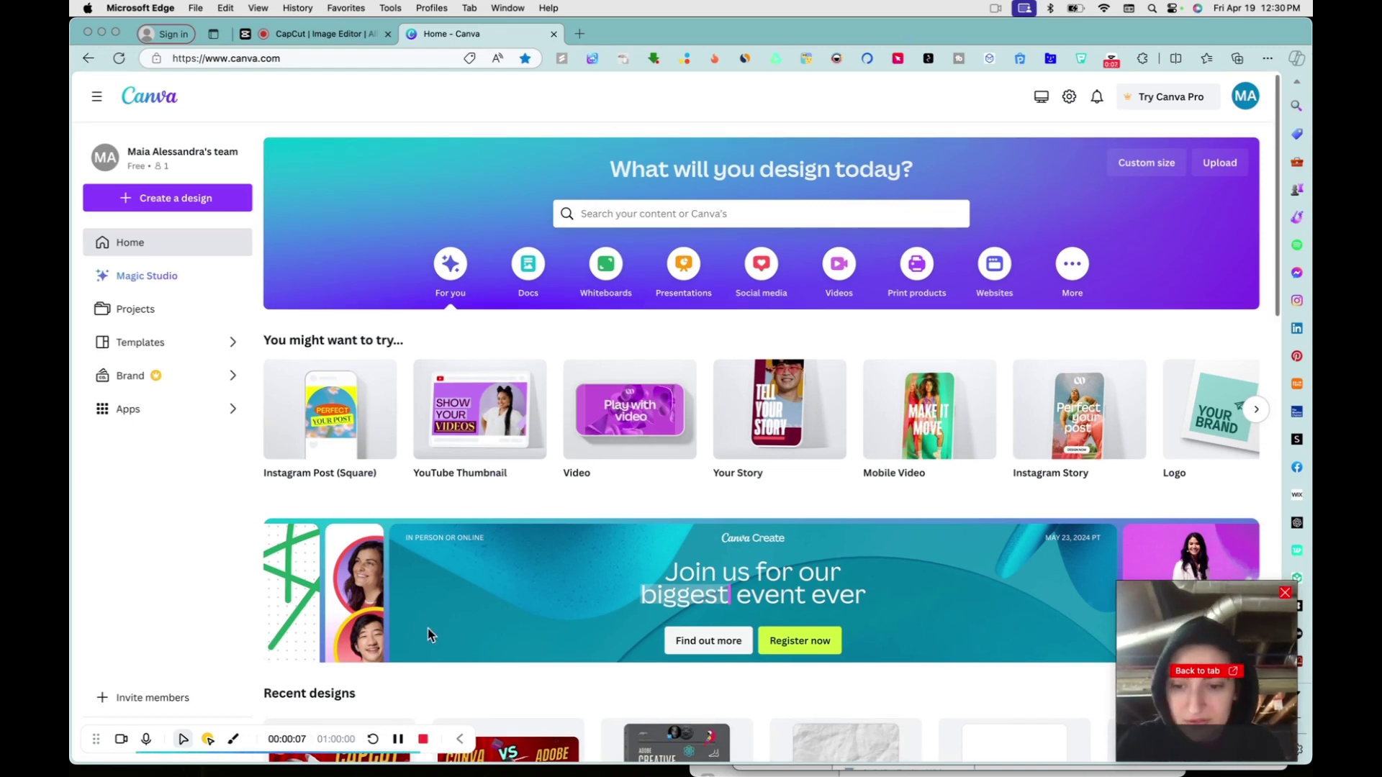
{"action": "scroll", "coordinate": [430, 635], "scroll_direction": "down", "scroll_amount": 1}
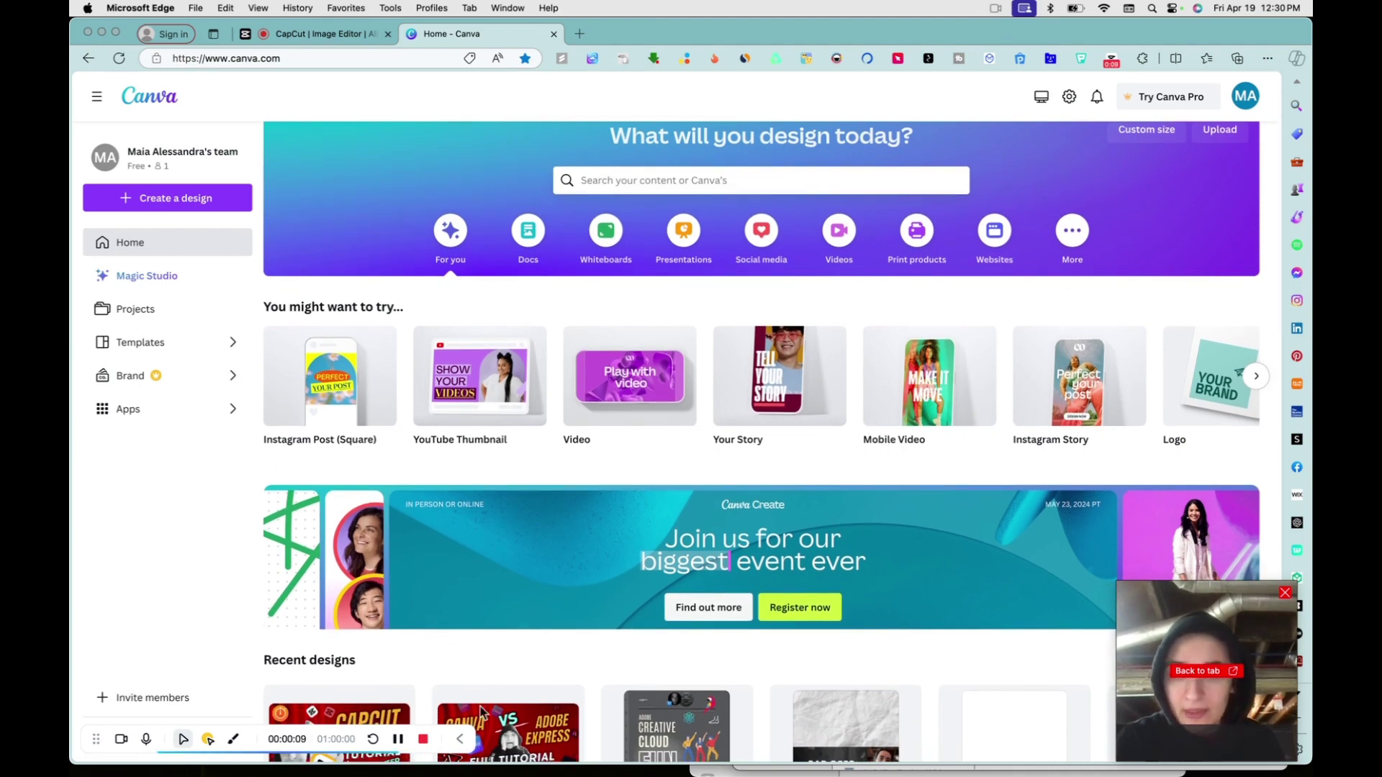
{"action": "left_click", "coordinate": [460, 739]}
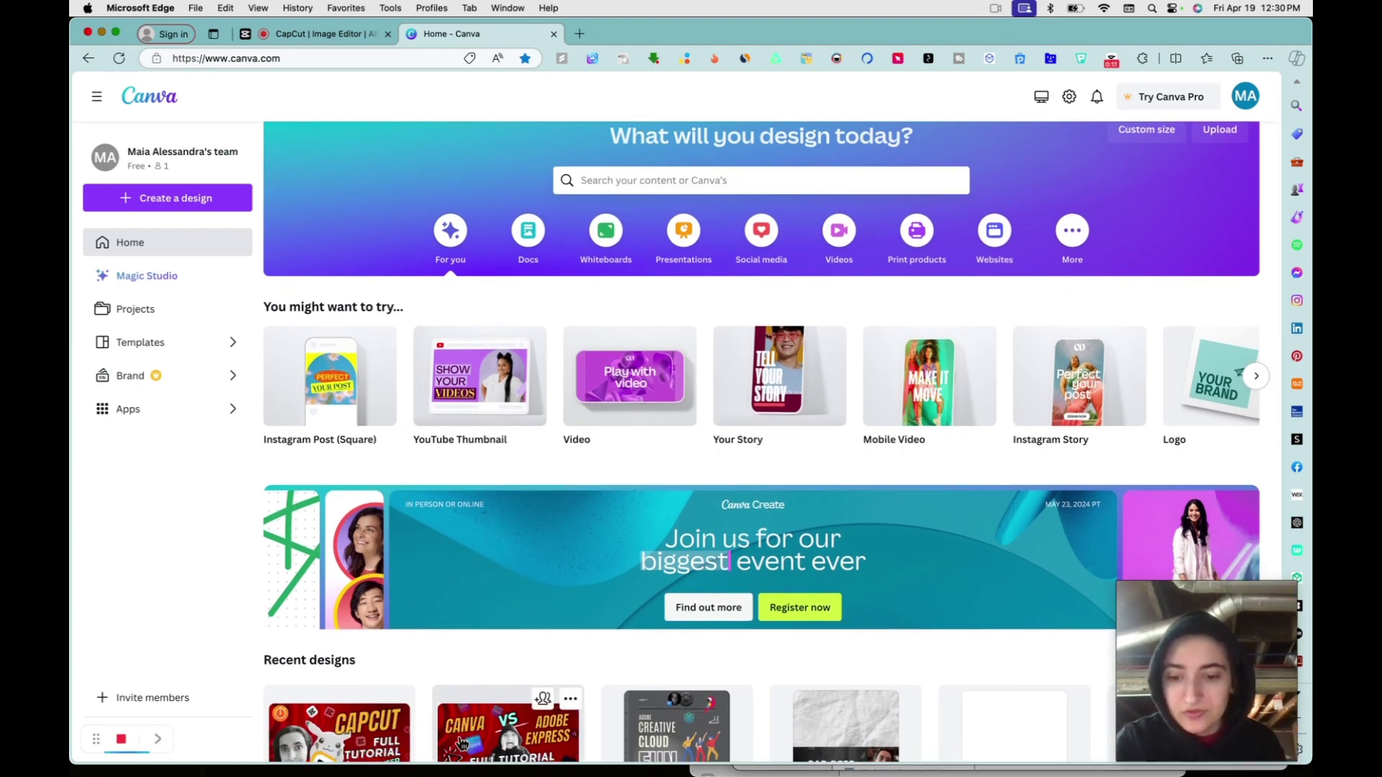
{"action": "scroll", "coordinate": [529, 625], "scroll_direction": "down", "scroll_amount": 4}
{"action": "scroll", "coordinate": [529, 625], "scroll_direction": "up", "scroll_amount": 4}
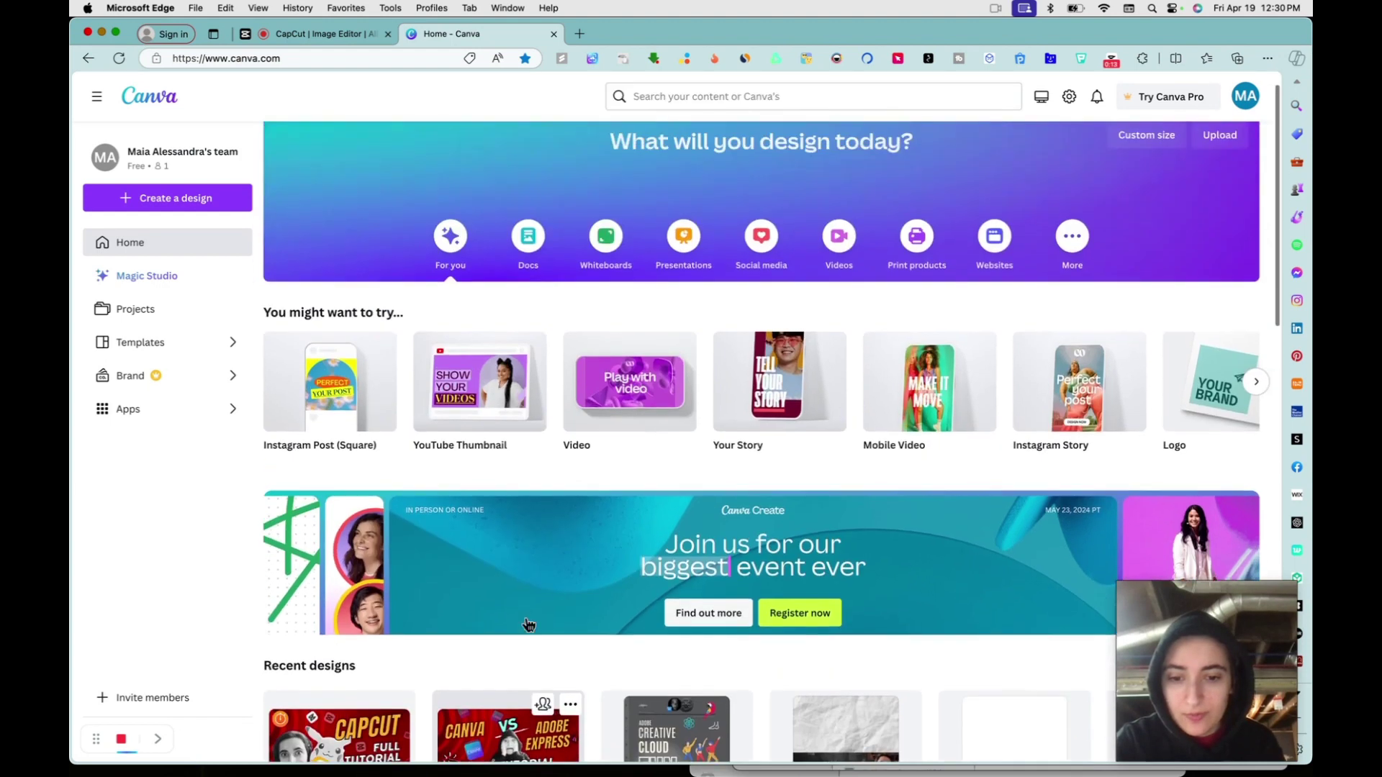
{"action": "scroll", "coordinate": [529, 625], "scroll_direction": "up", "scroll_amount": 1}
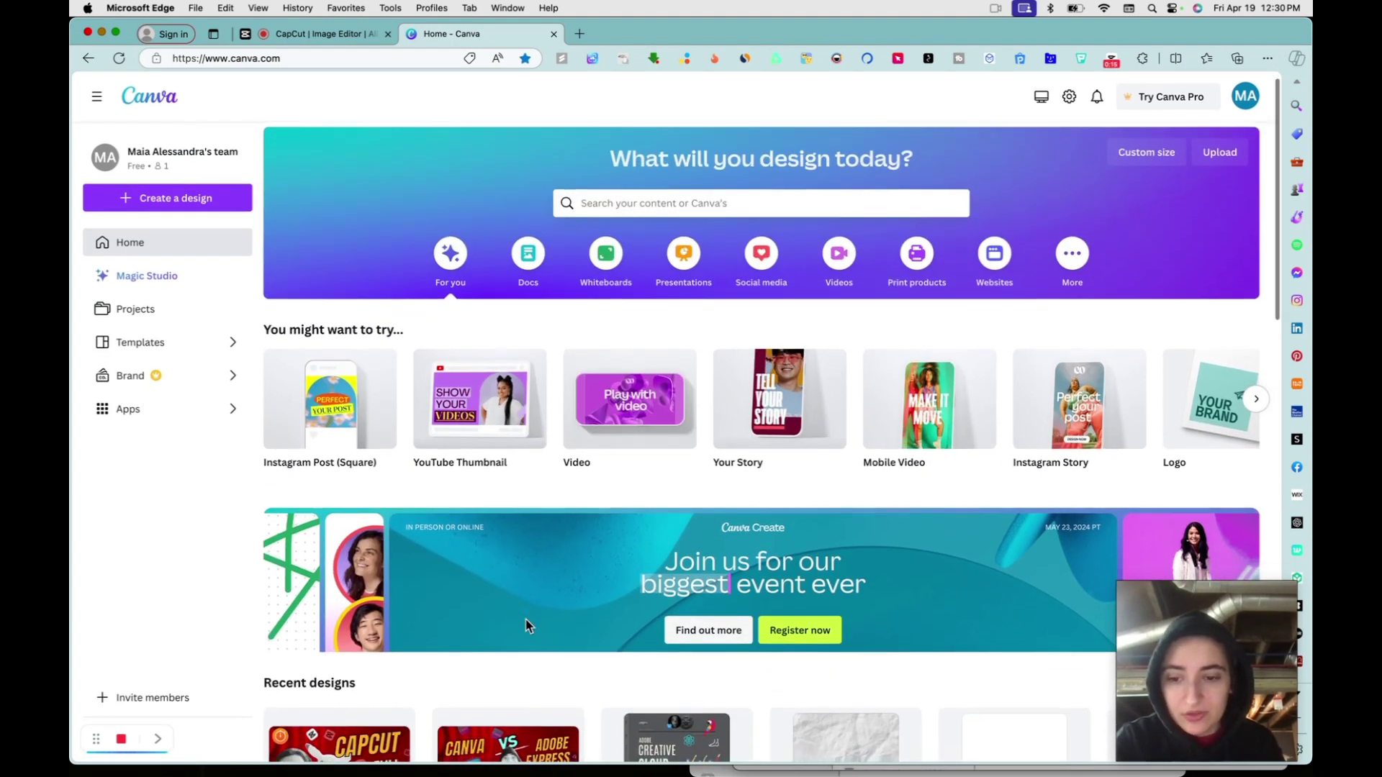
{"action": "scroll", "coordinate": [525, 625], "scroll_direction": "down", "scroll_amount": 1}
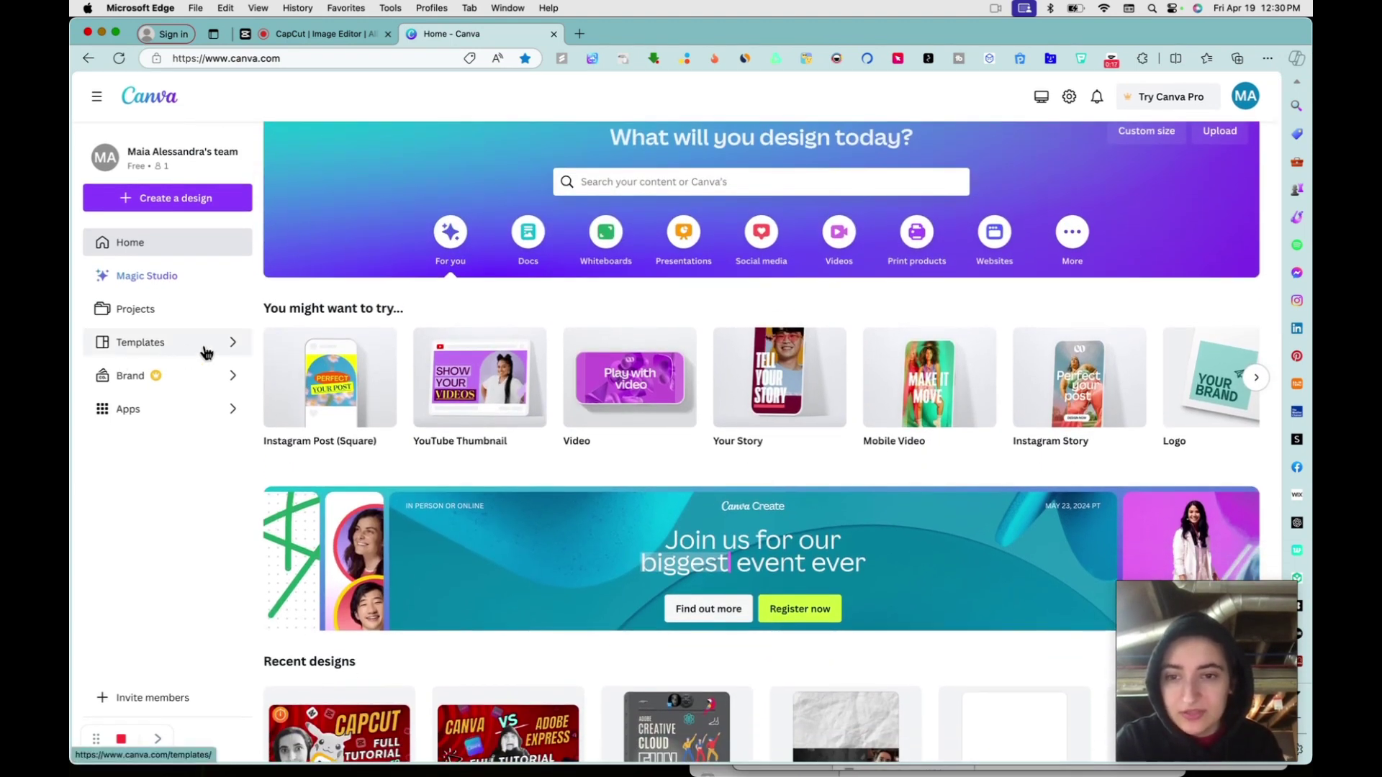
{"action": "scroll", "coordinate": [680, 191], "scroll_direction": "up", "scroll_amount": 1}
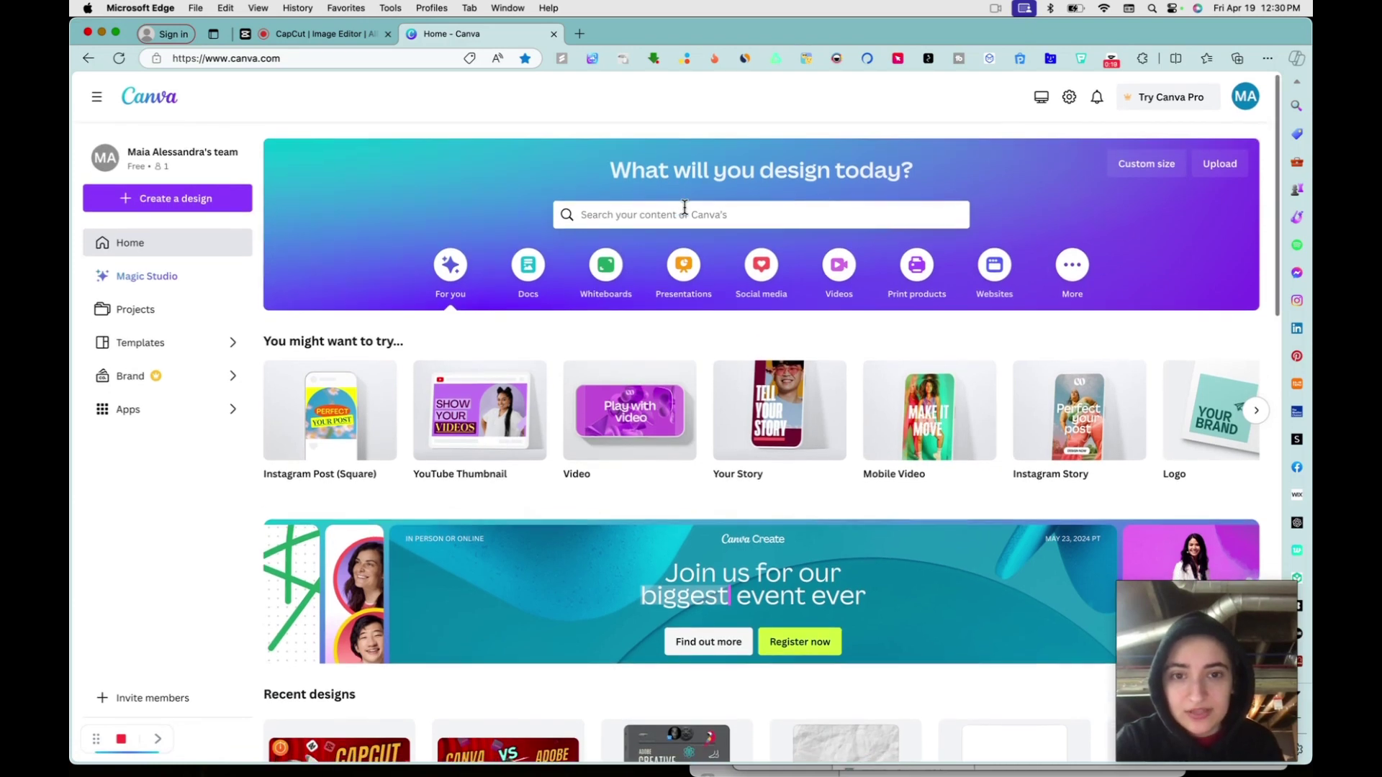
Search Canva's templates for "ice cream".
{"action": "left_click", "coordinate": [685, 208]}
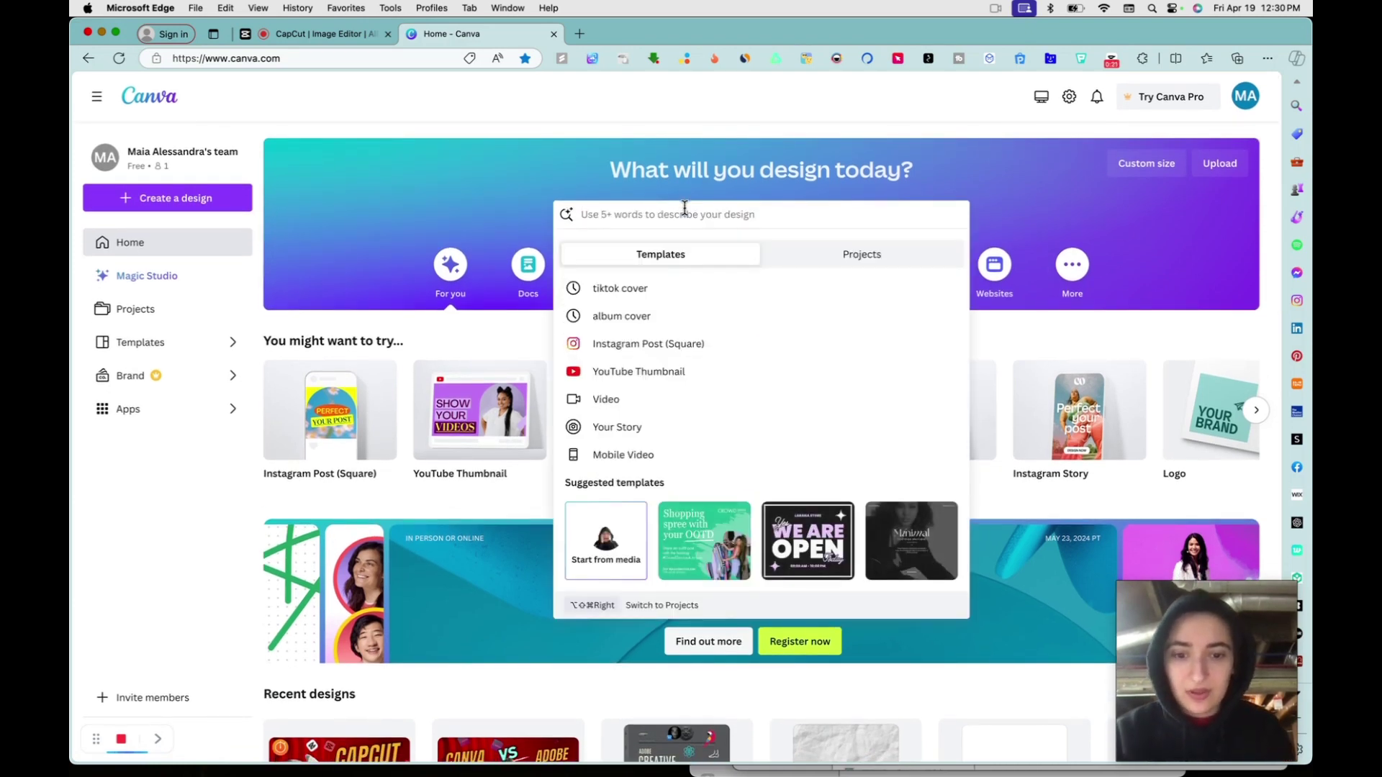
{"action": "type", "text": "ice cream"}
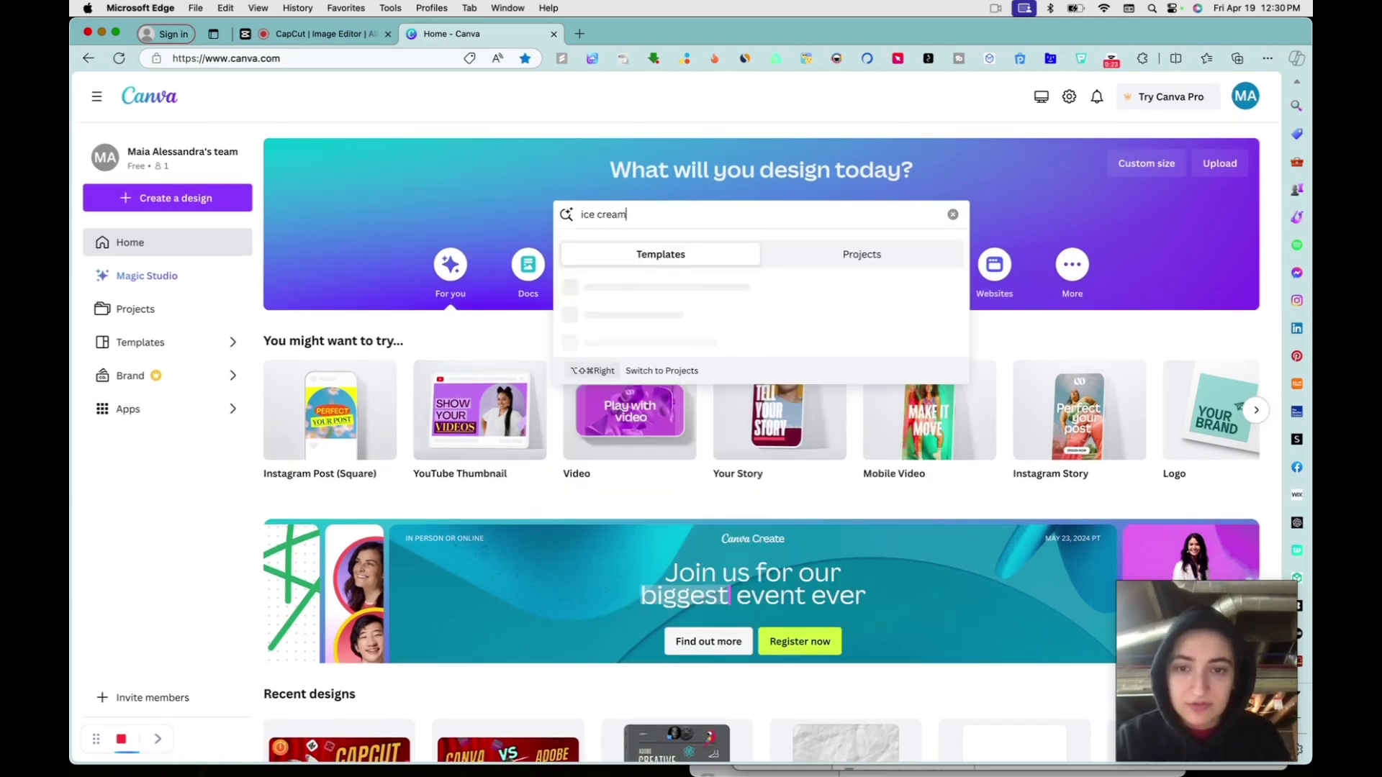
{"action": "key", "text": "Return"}
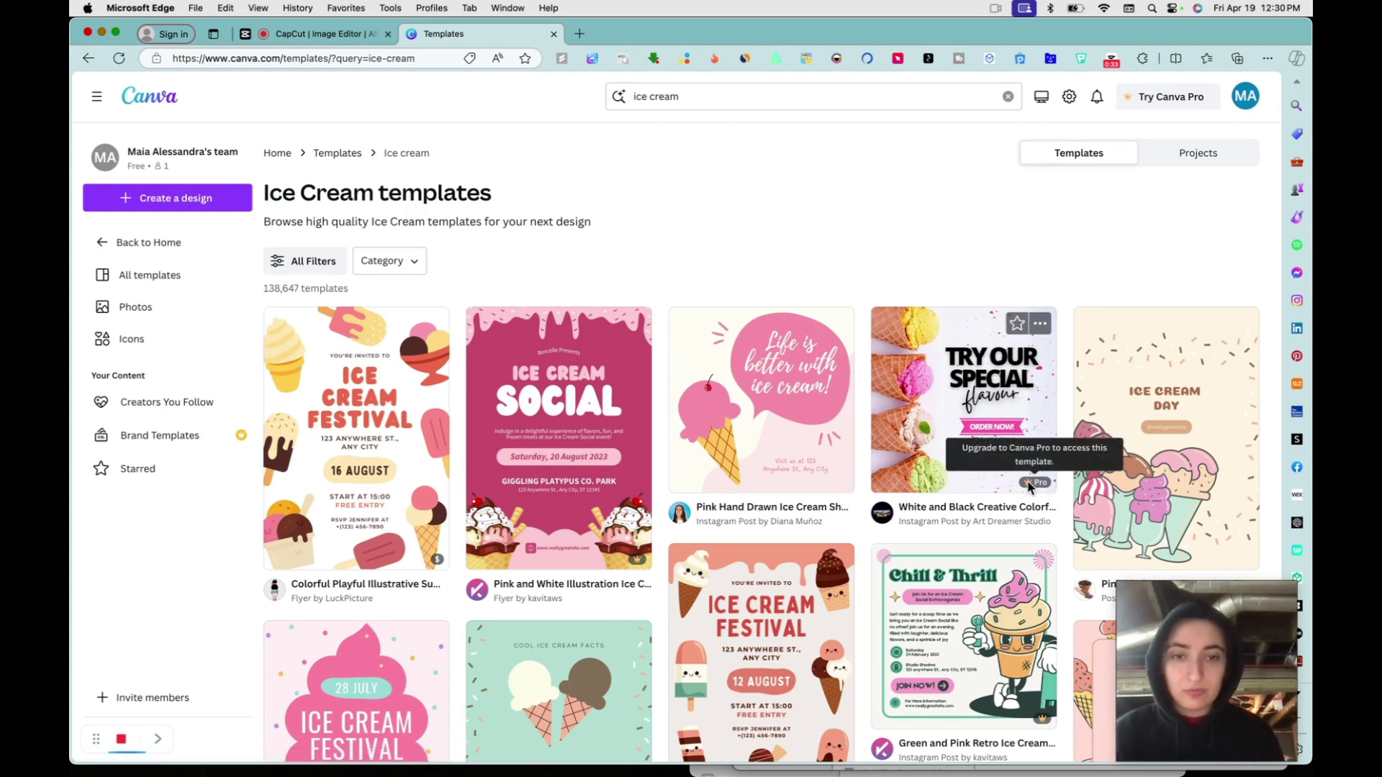
Filter the ice cream templates to show only those with the Free price option.
{"action": "left_click", "coordinate": [331, 264]}
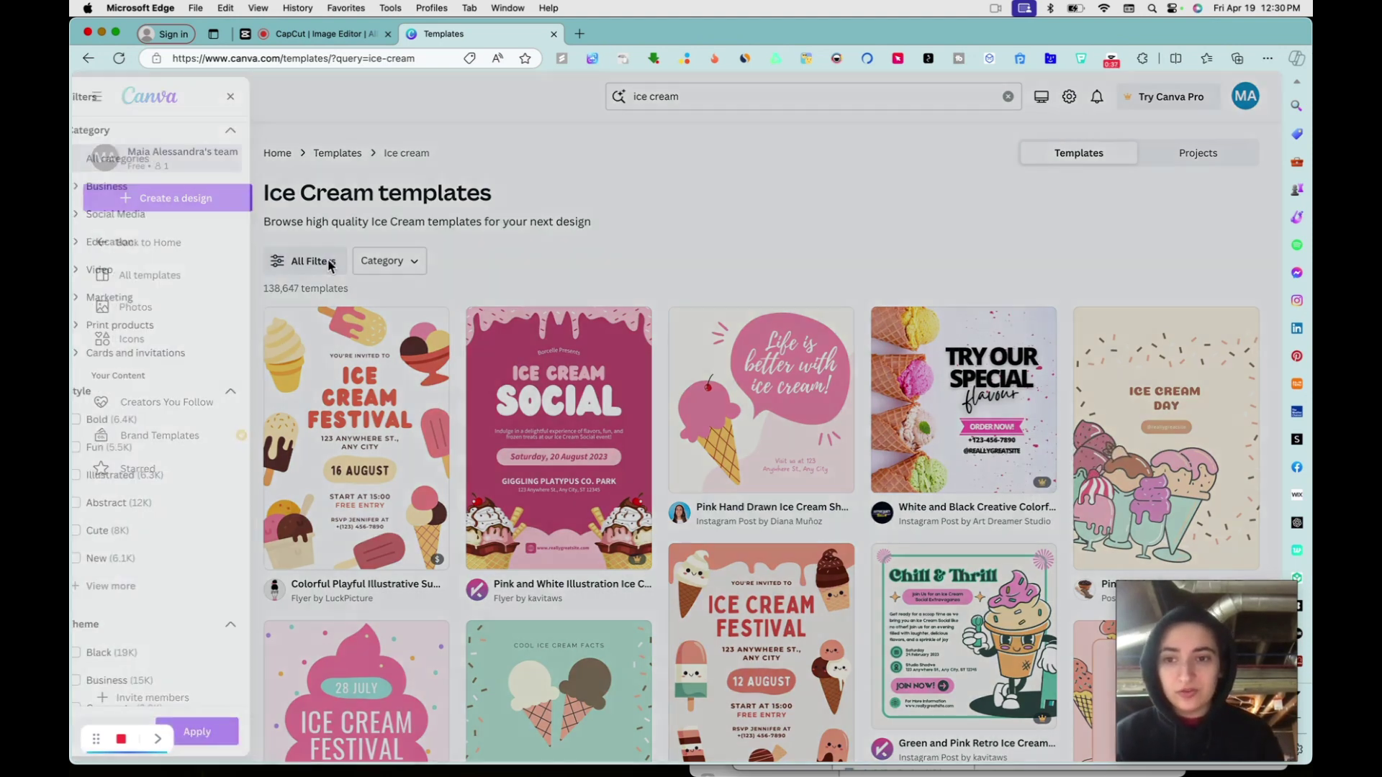
{"action": "scroll", "coordinate": [155, 461], "scroll_direction": "down", "scroll_amount": 15}
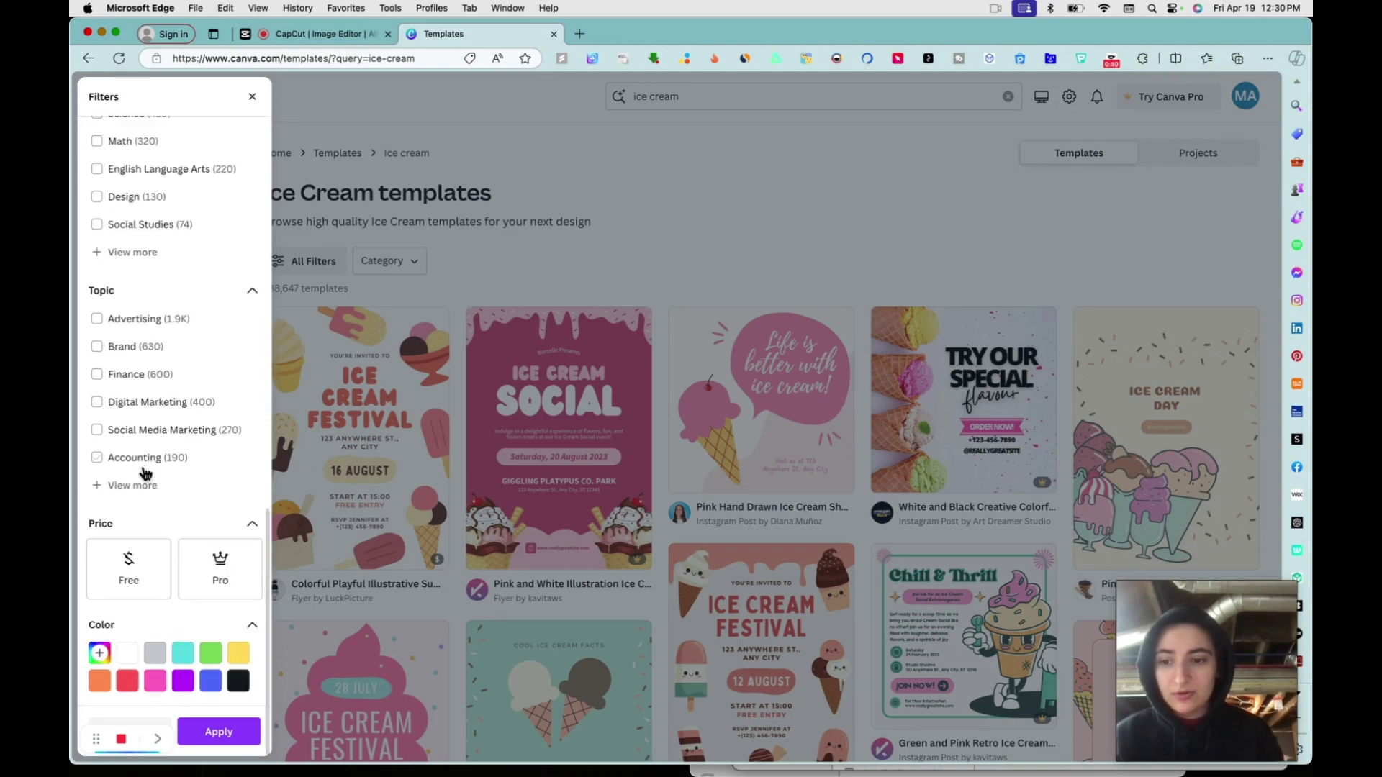
{"action": "left_click", "coordinate": [131, 565]}
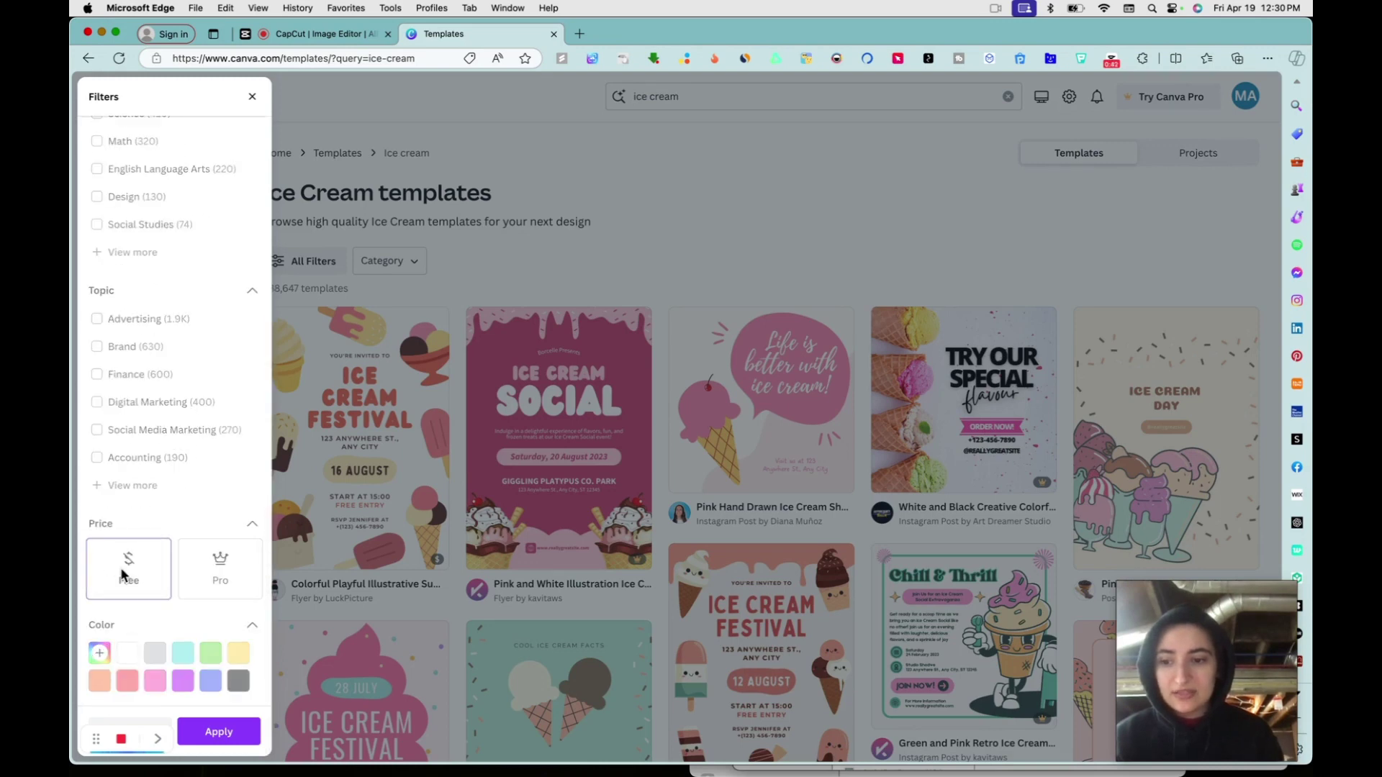
{"action": "left_click", "coordinate": [239, 739]}
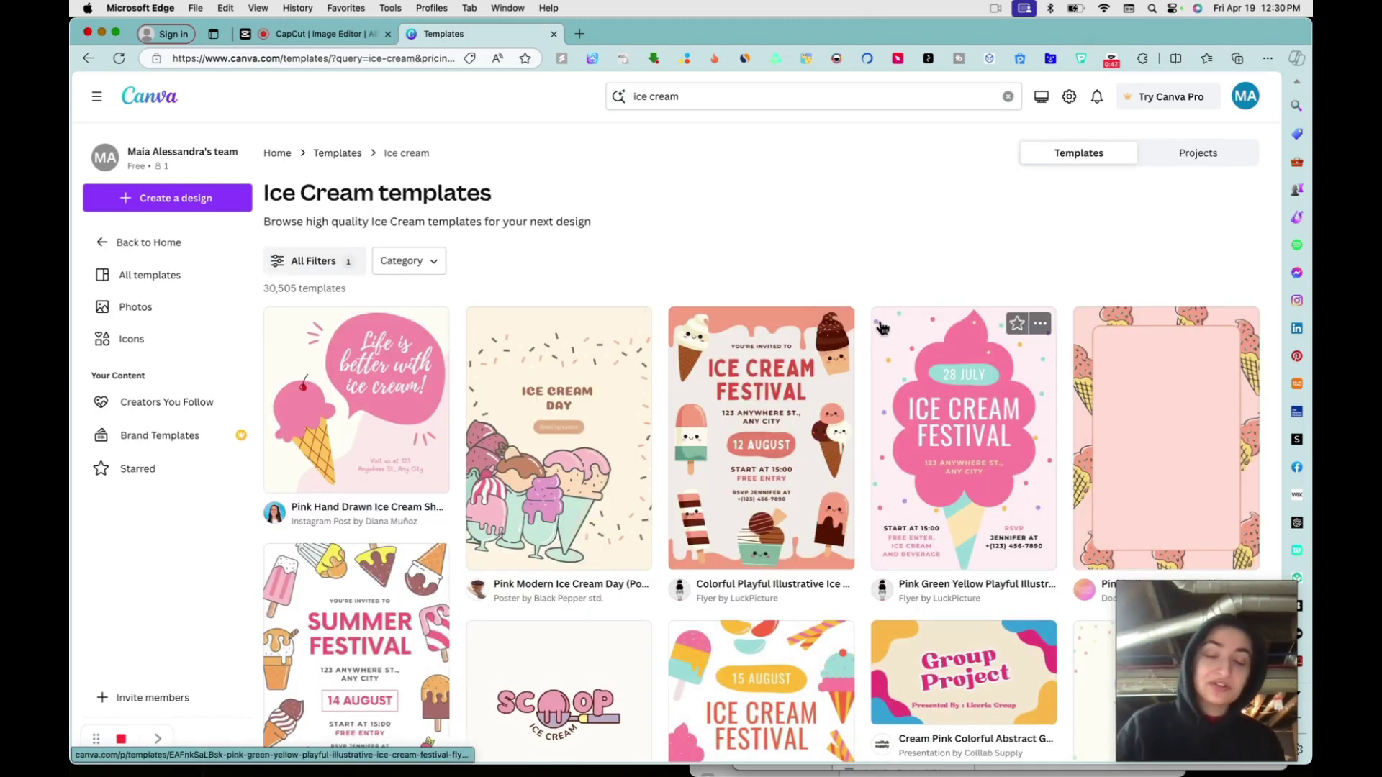
Browse the free ice cream templates and compare the available designs.
{"action": "scroll", "coordinate": [900, 249], "scroll_direction": "down", "scroll_amount": 3}
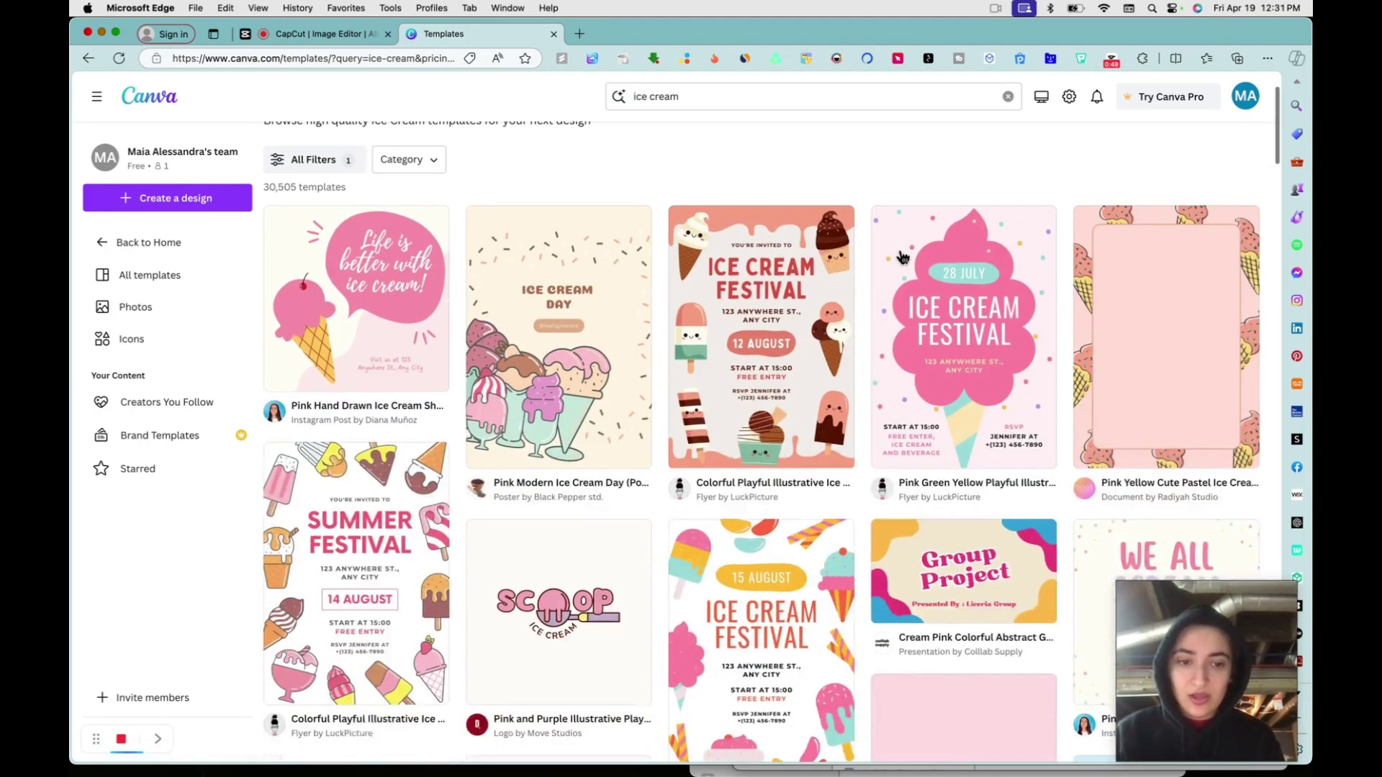
{"action": "scroll", "coordinate": [902, 257], "scroll_direction": "down", "scroll_amount": 7}
{"action": "scroll", "coordinate": [900, 257], "scroll_direction": "up", "scroll_amount": 10}
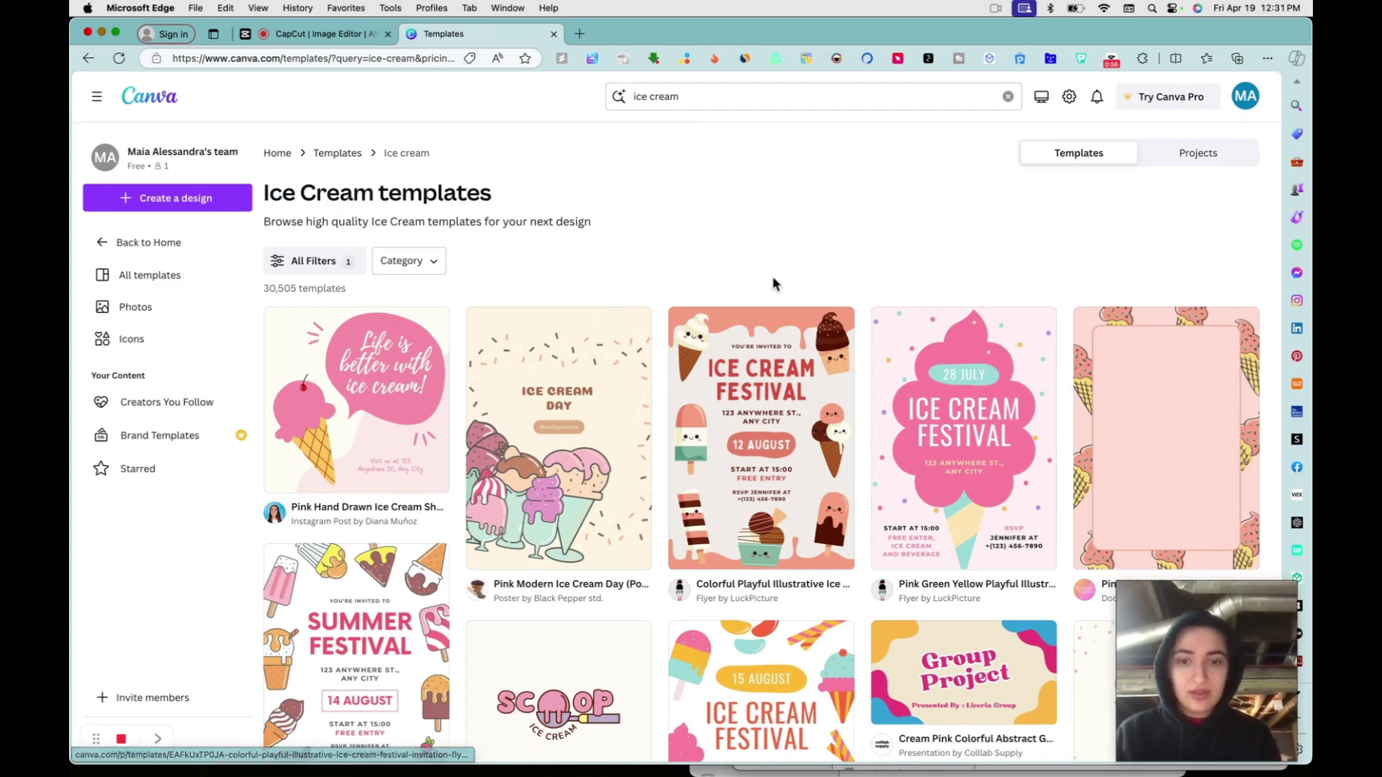
{"action": "scroll", "coordinate": [772, 284], "scroll_direction": "down", "scroll_amount": 10}
{"action": "scroll", "coordinate": [774, 282], "scroll_direction": "down", "scroll_amount": 10}
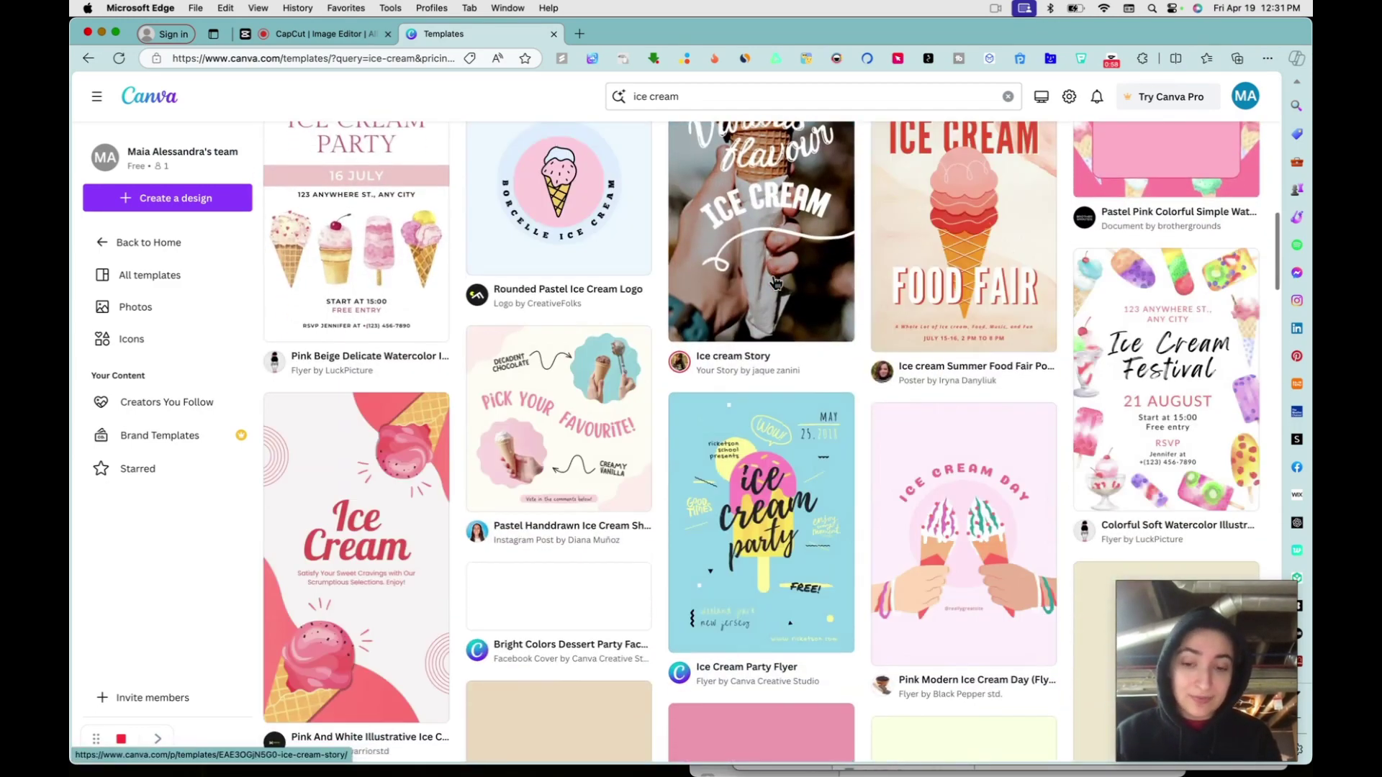
{"action": "scroll", "coordinate": [775, 282], "scroll_direction": "down", "scroll_amount": 10}
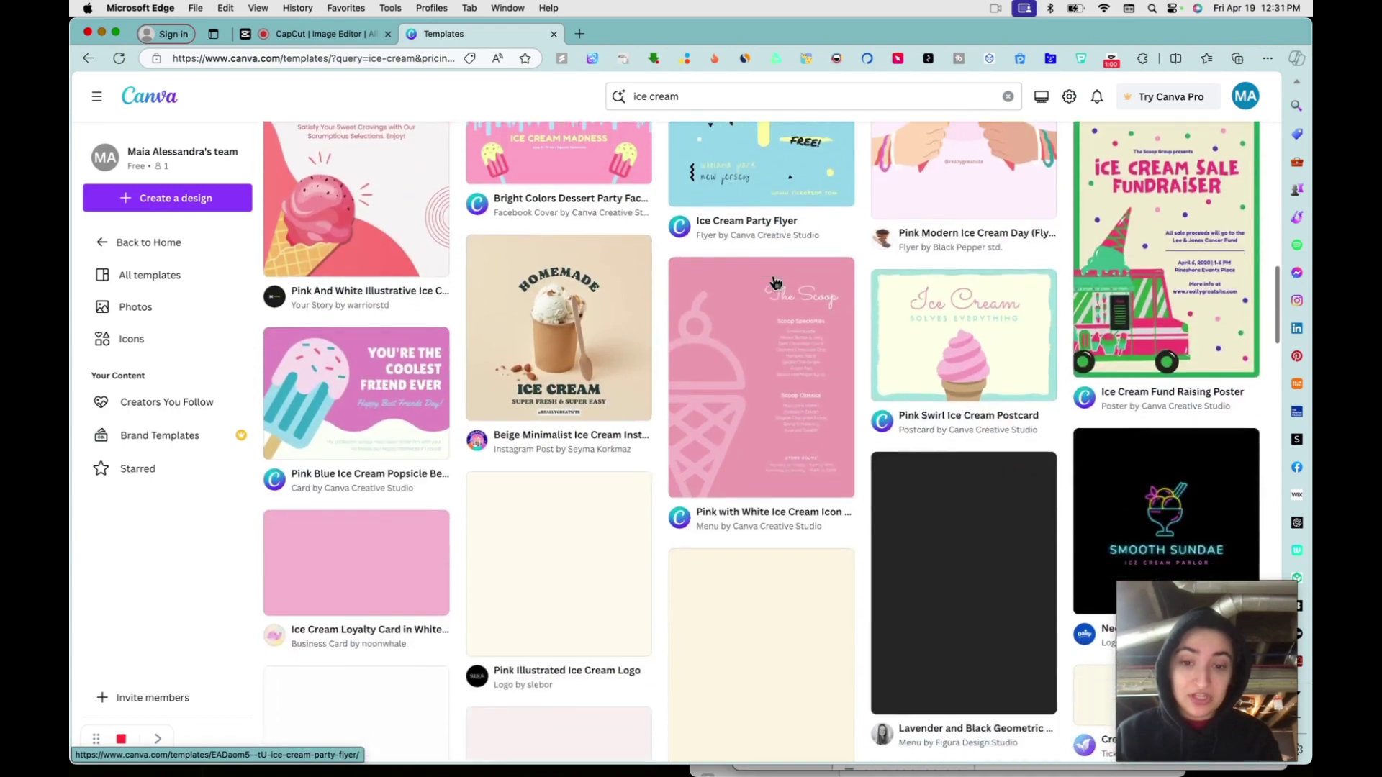
{"action": "scroll", "coordinate": [774, 282], "scroll_direction": "down", "scroll_amount": 3}
{"action": "scroll", "coordinate": [775, 282], "scroll_direction": "up", "scroll_amount": 8}
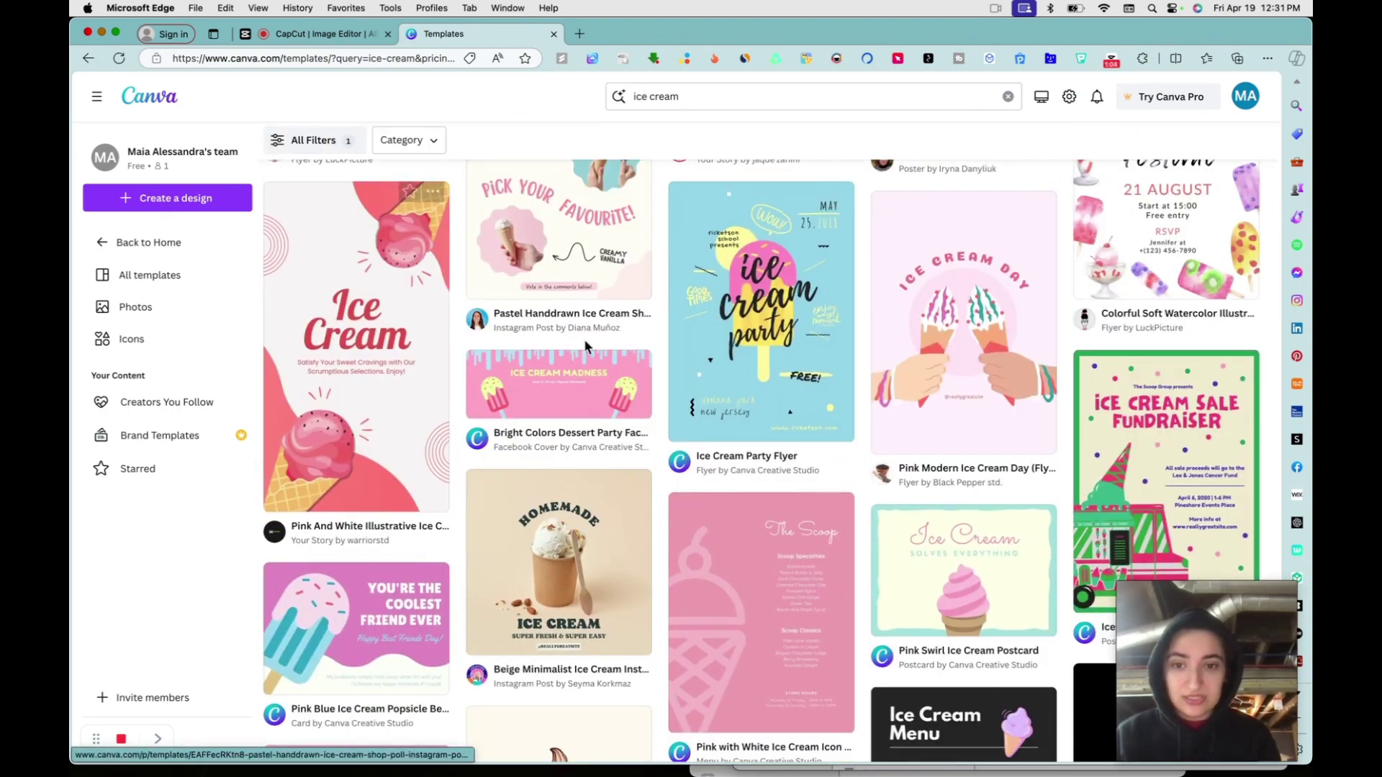
{"action": "scroll", "coordinate": [777, 370], "scroll_direction": "up", "scroll_amount": 3}
{"action": "scroll", "coordinate": [778, 370], "scroll_direction": "down", "scroll_amount": 10}
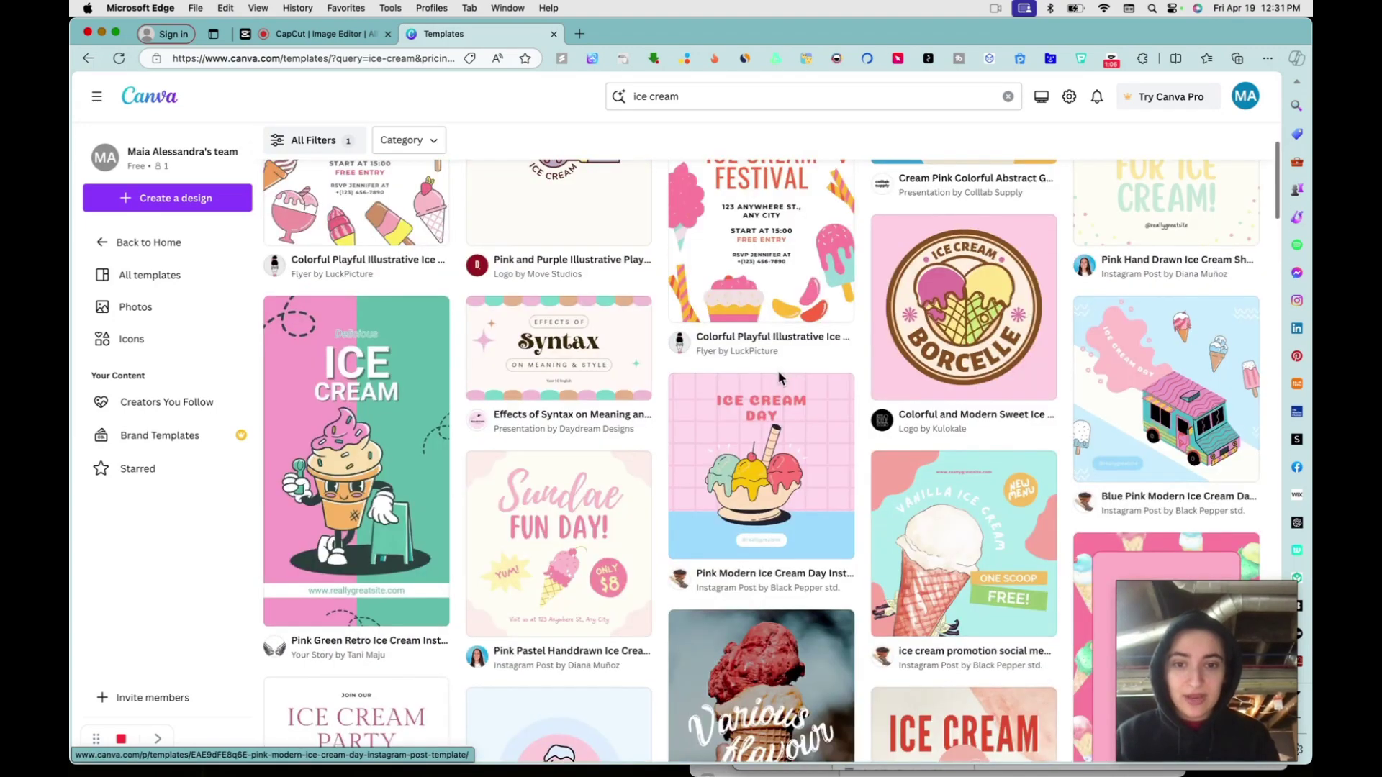
{"action": "scroll", "coordinate": [782, 377], "scroll_direction": "up", "scroll_amount": 1}
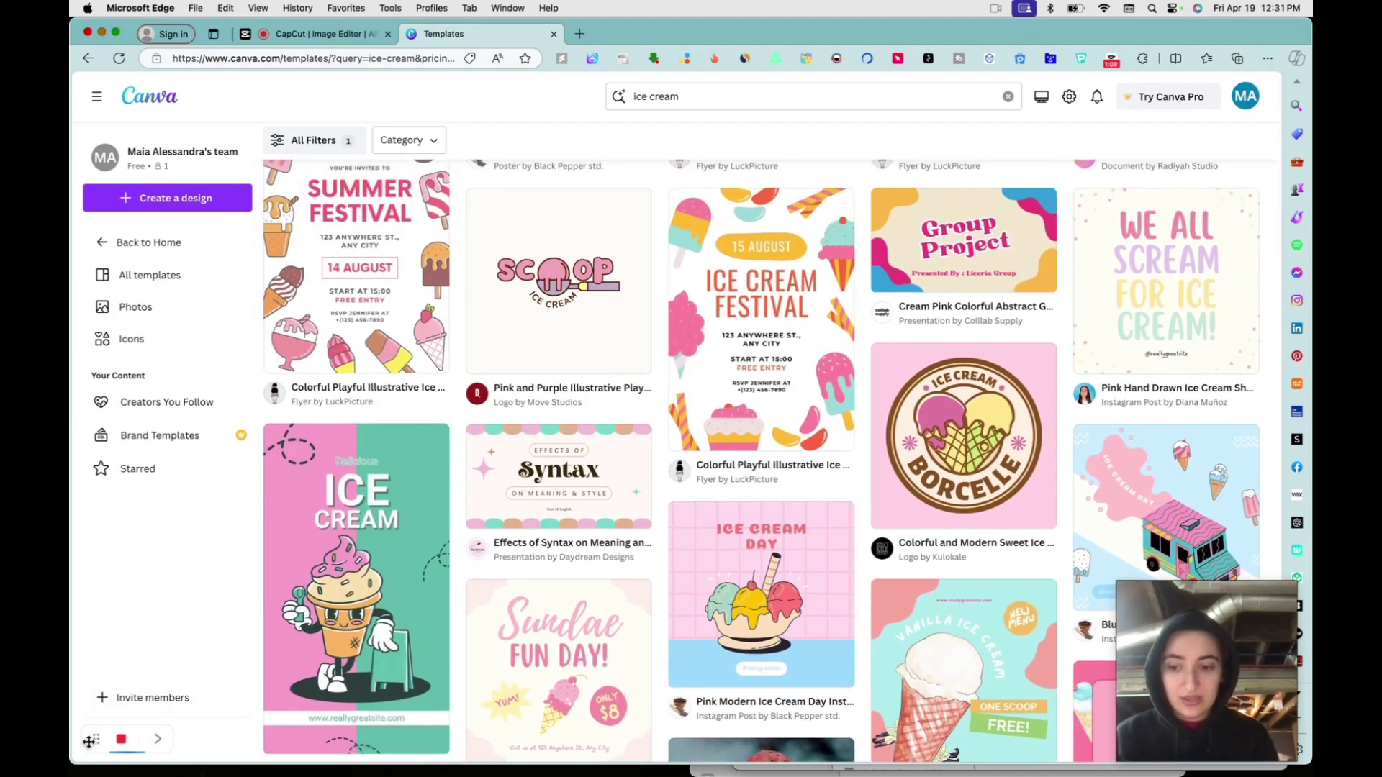
Open the free "Pink and Purple Illustrative Playful Ice Cream Logo" template for customizing in the editor.
{"action": "left_click", "coordinate": [157, 740]}
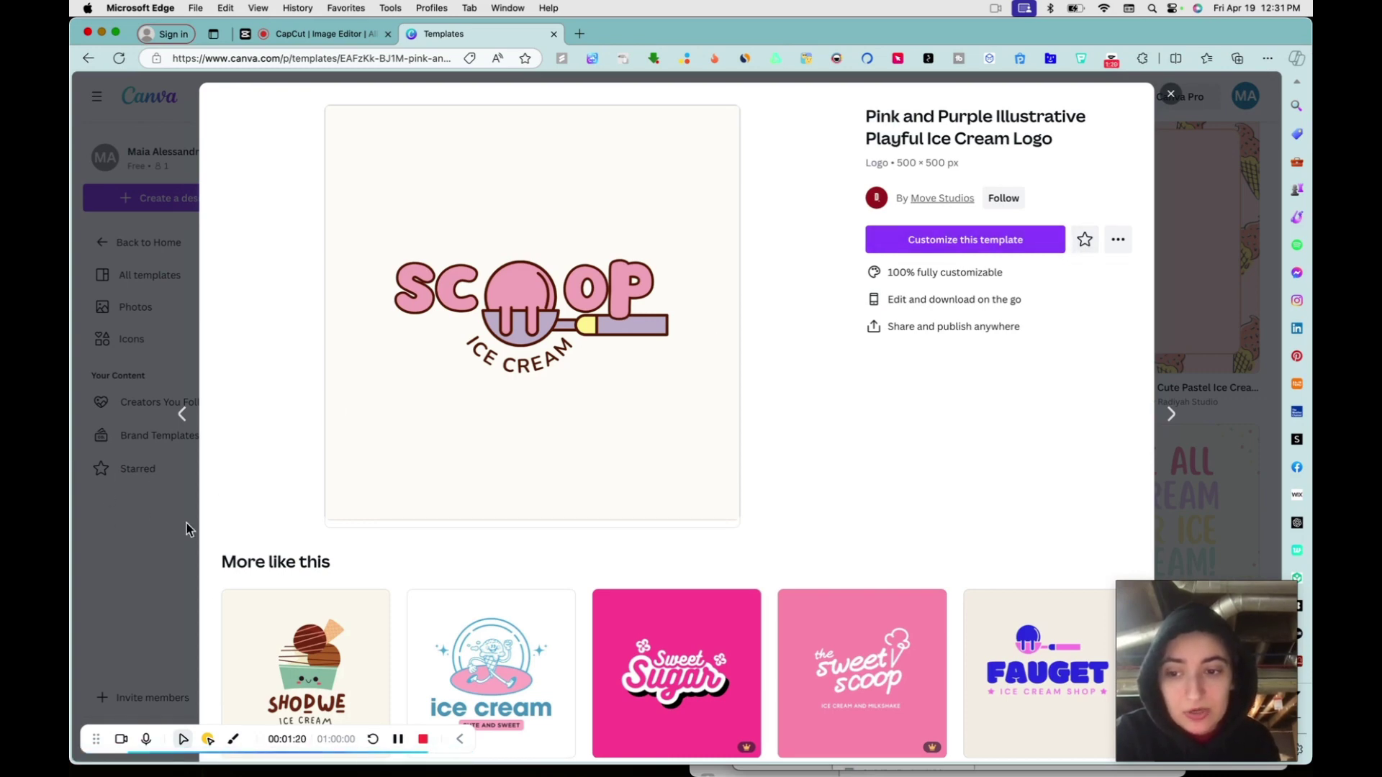
{"action": "left_click", "coordinate": [398, 739]}
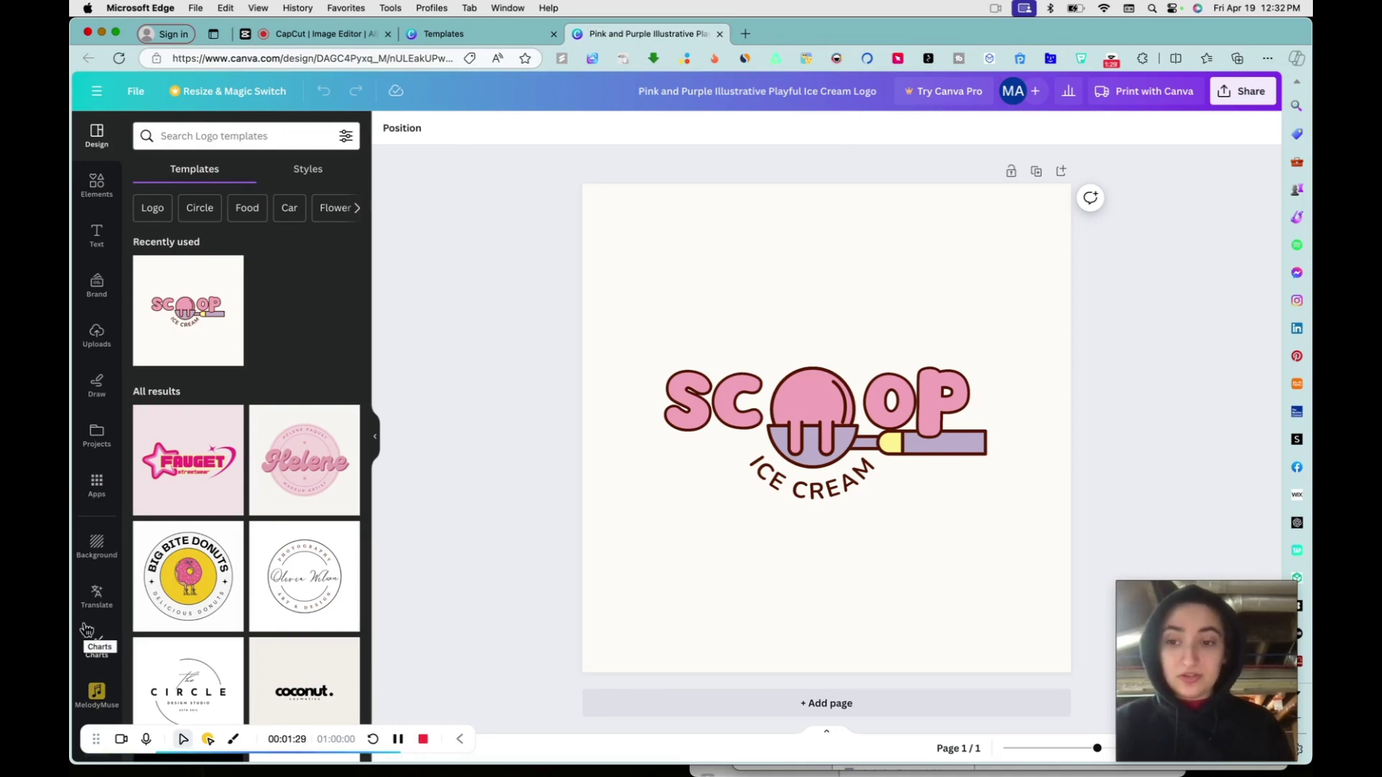
Look through the Elements library, from shapes, graphics and the AI image generator to tables, frames, grids and collections.
{"action": "left_click", "coordinate": [97, 186]}
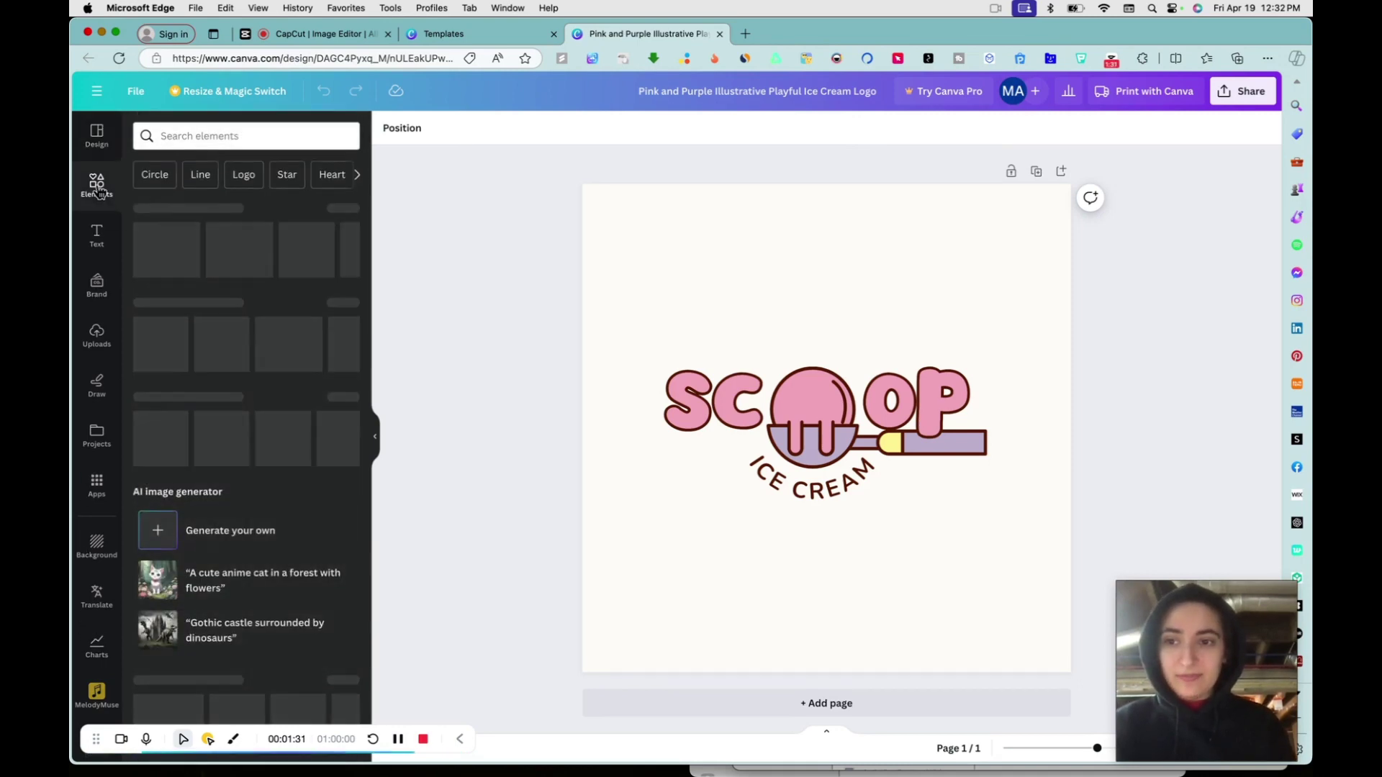
{"action": "scroll", "coordinate": [184, 268], "scroll_direction": "down", "scroll_amount": 1}
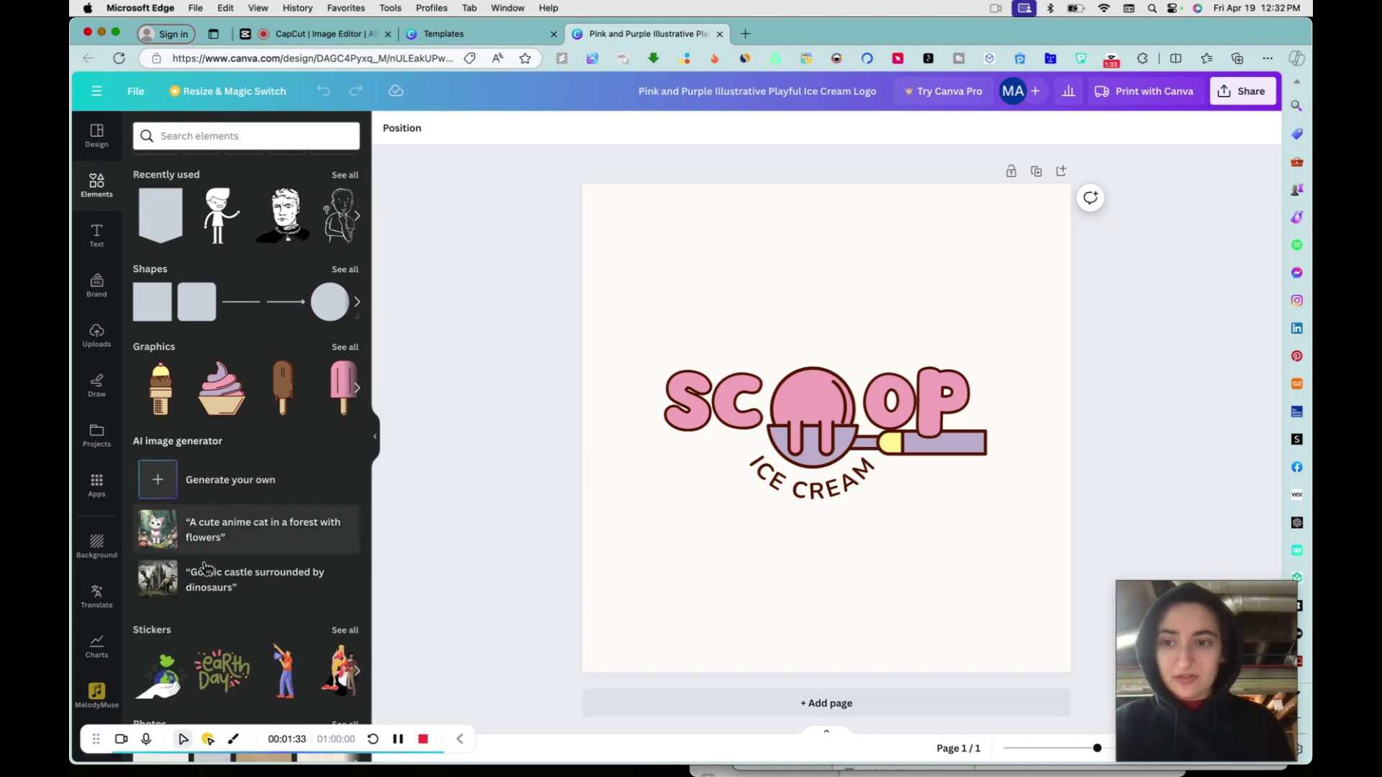
{"action": "scroll", "coordinate": [204, 567], "scroll_direction": "down", "scroll_amount": 7}
{"action": "scroll", "coordinate": [204, 570], "scroll_direction": "down", "scroll_amount": 6}
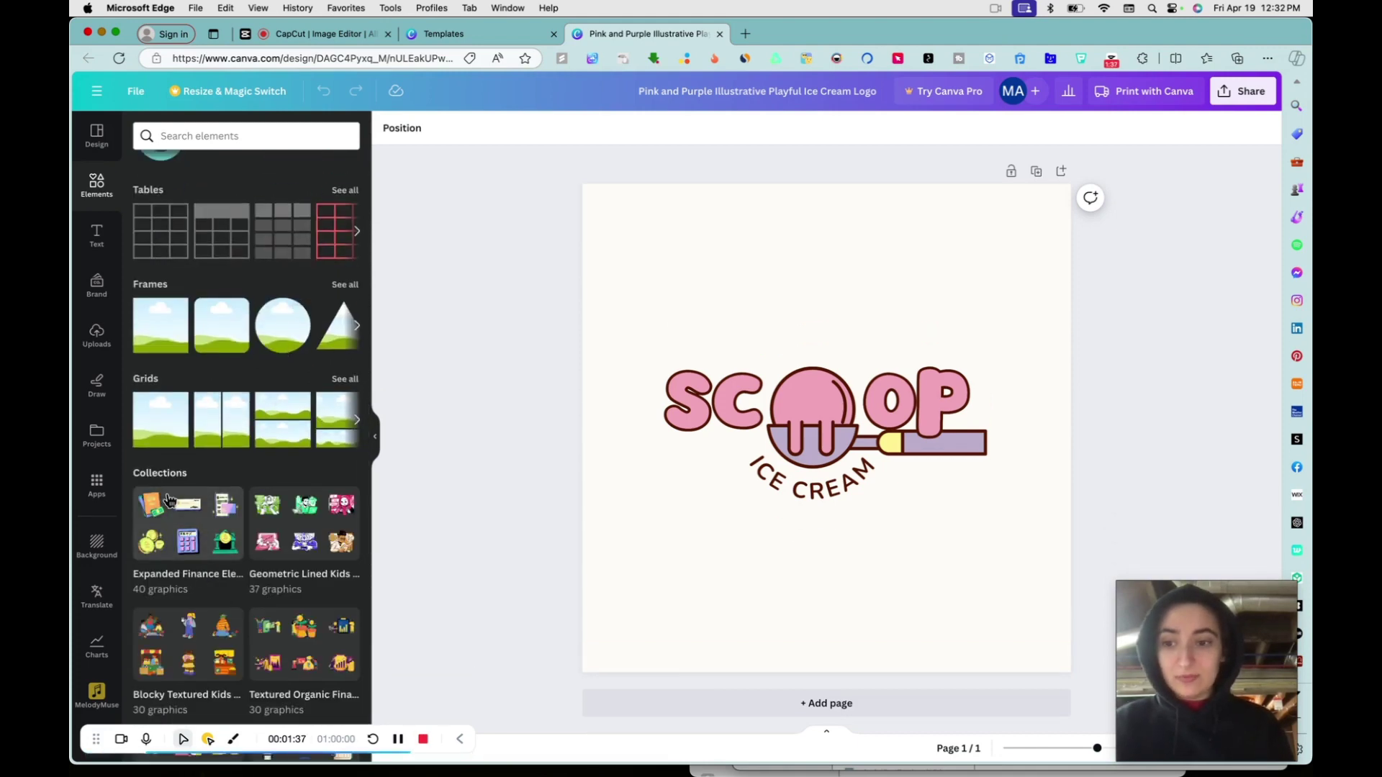
Examine the full set of frames by category, including film and photo, devices, paper and flowers, and return to all elements.
{"action": "left_click", "coordinate": [347, 288]}
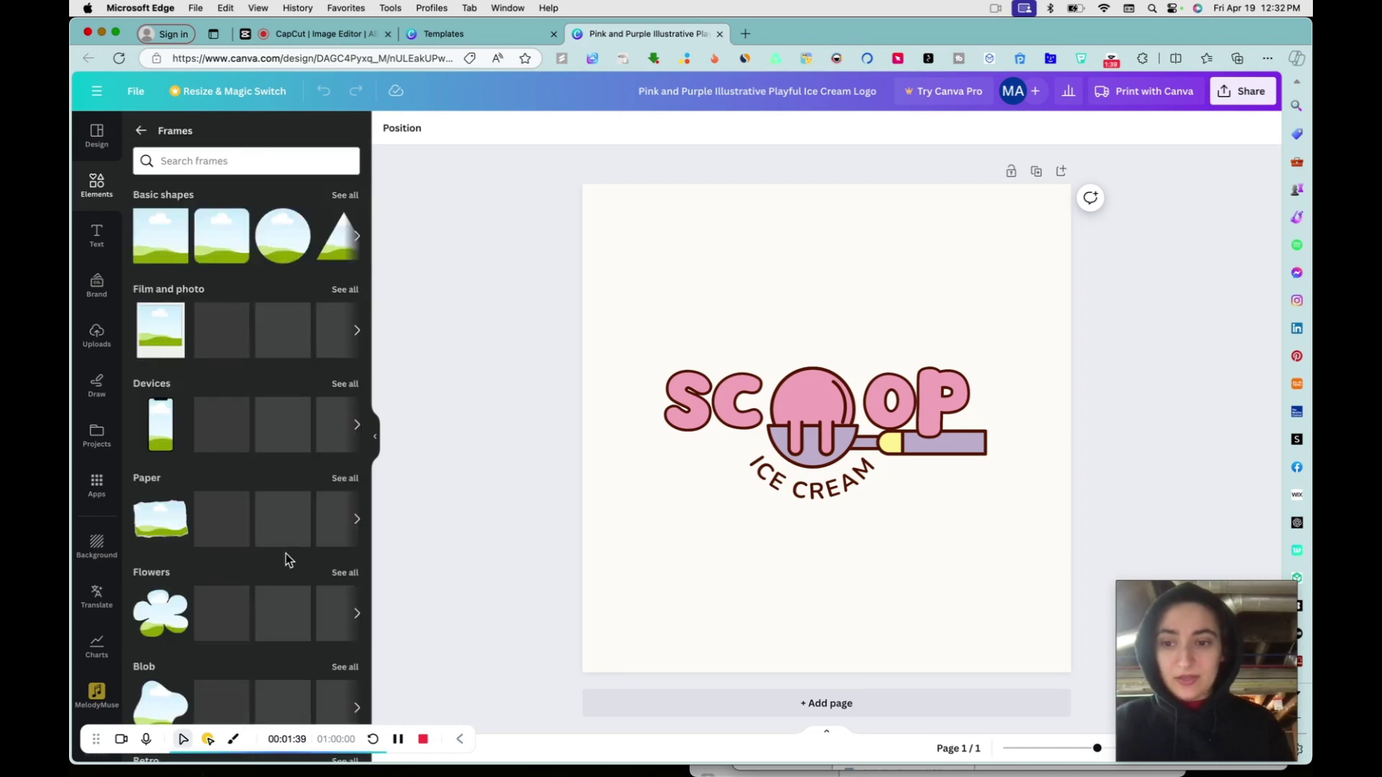
{"action": "scroll", "coordinate": [286, 555], "scroll_direction": "down", "scroll_amount": 8}
{"action": "scroll", "coordinate": [287, 554], "scroll_direction": "up", "scroll_amount": 15}
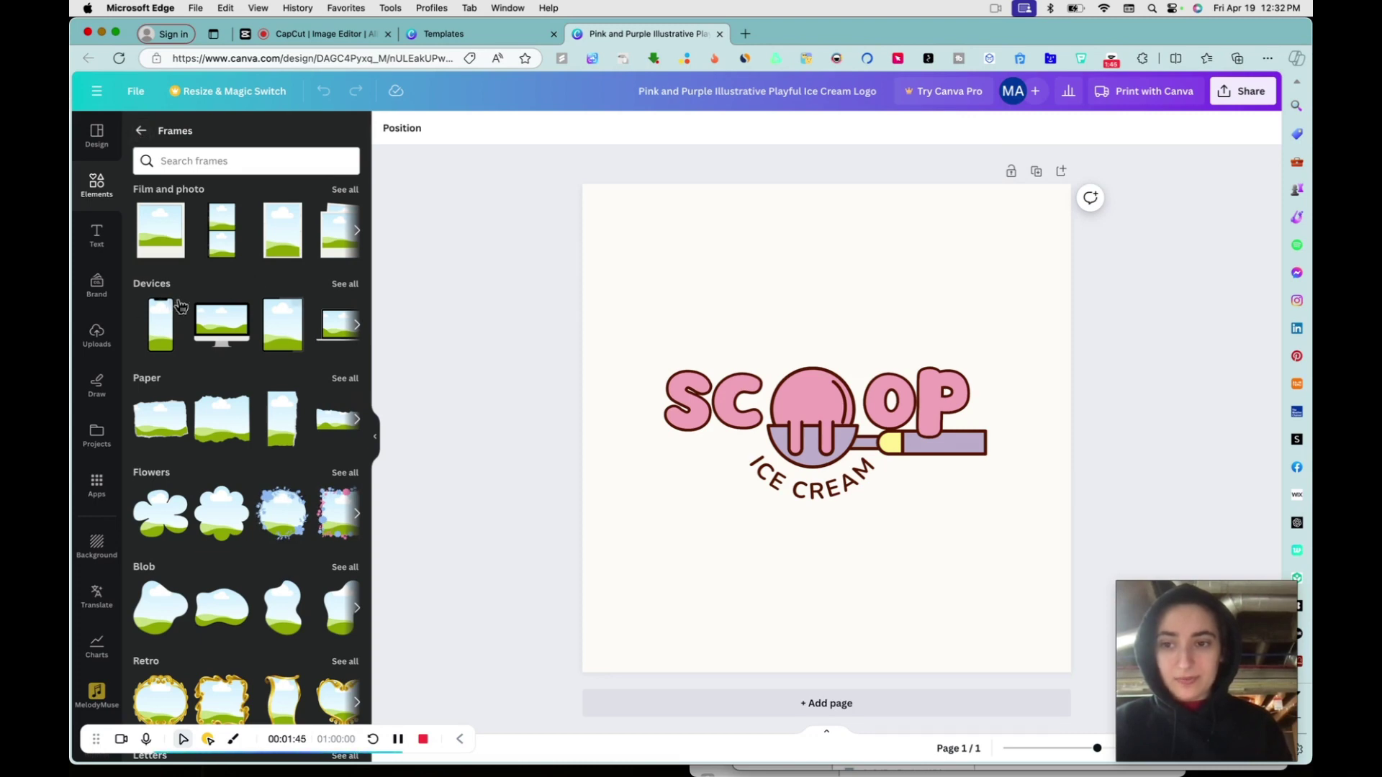
{"action": "left_click", "coordinate": [140, 130]}
{"action": "left_click", "coordinate": [398, 740]}
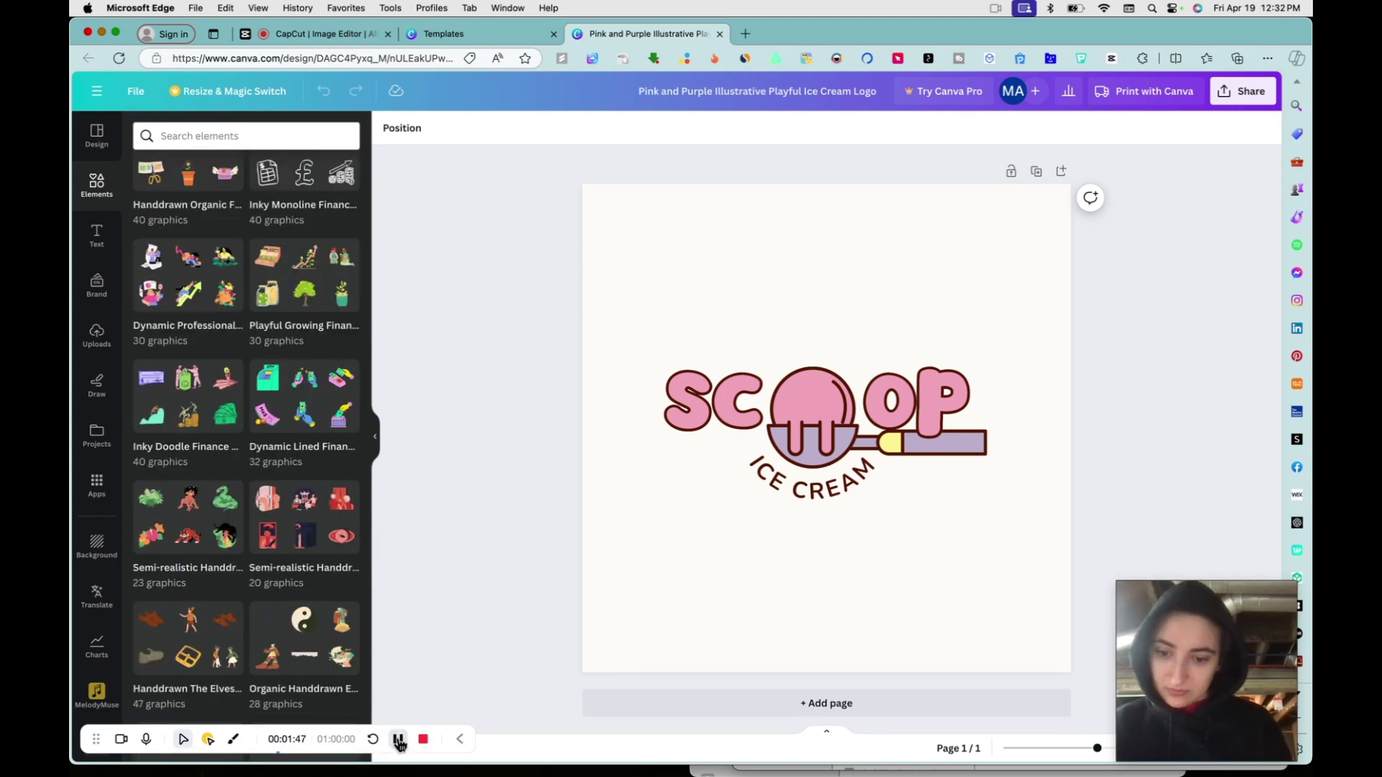
Add the red neon "Pizza Party" font combination to the logo design and shrink it into the page's upper-left corner.
{"action": "scroll", "coordinate": [295, 594], "scroll_direction": "down", "scroll_amount": 5}
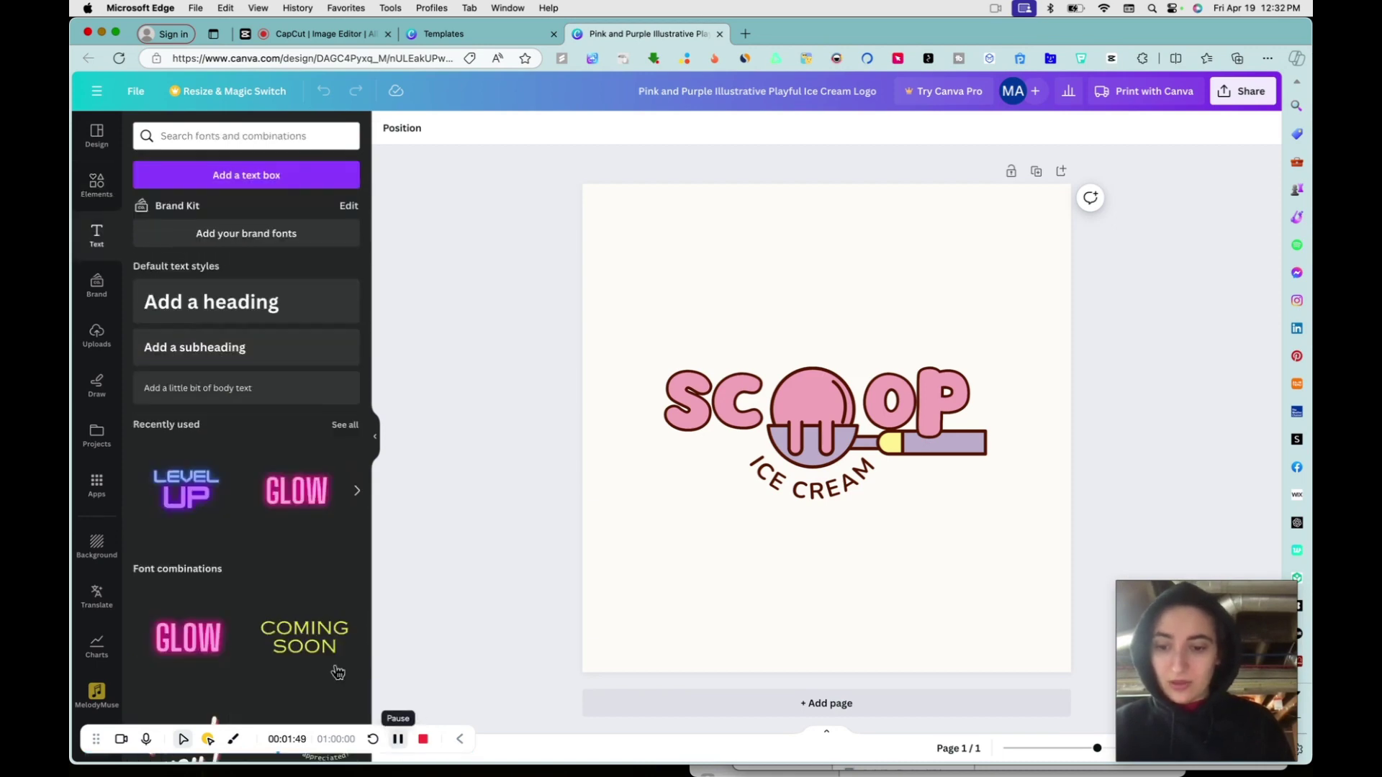
{"action": "scroll", "coordinate": [292, 613], "scroll_direction": "down", "scroll_amount": 5}
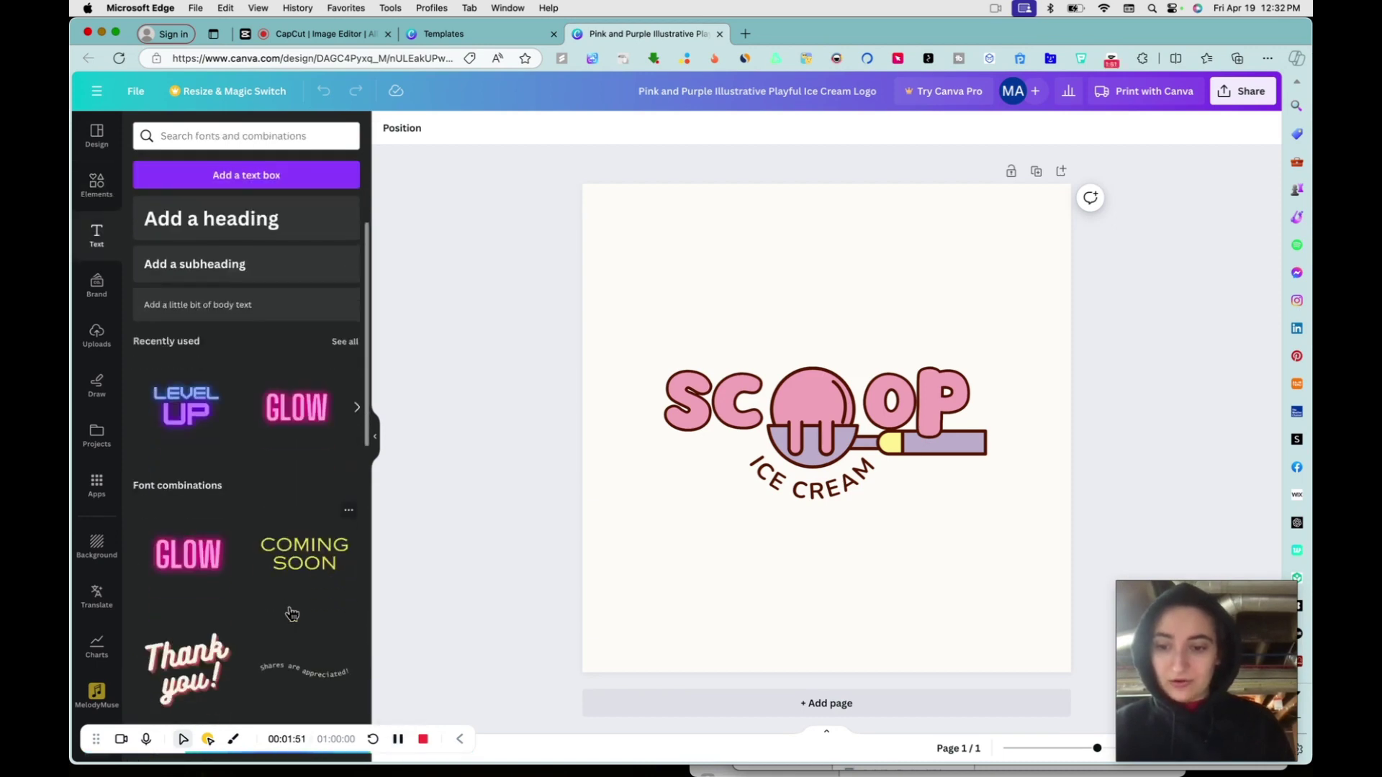
{"action": "scroll", "coordinate": [291, 613], "scroll_direction": "down", "scroll_amount": 5}
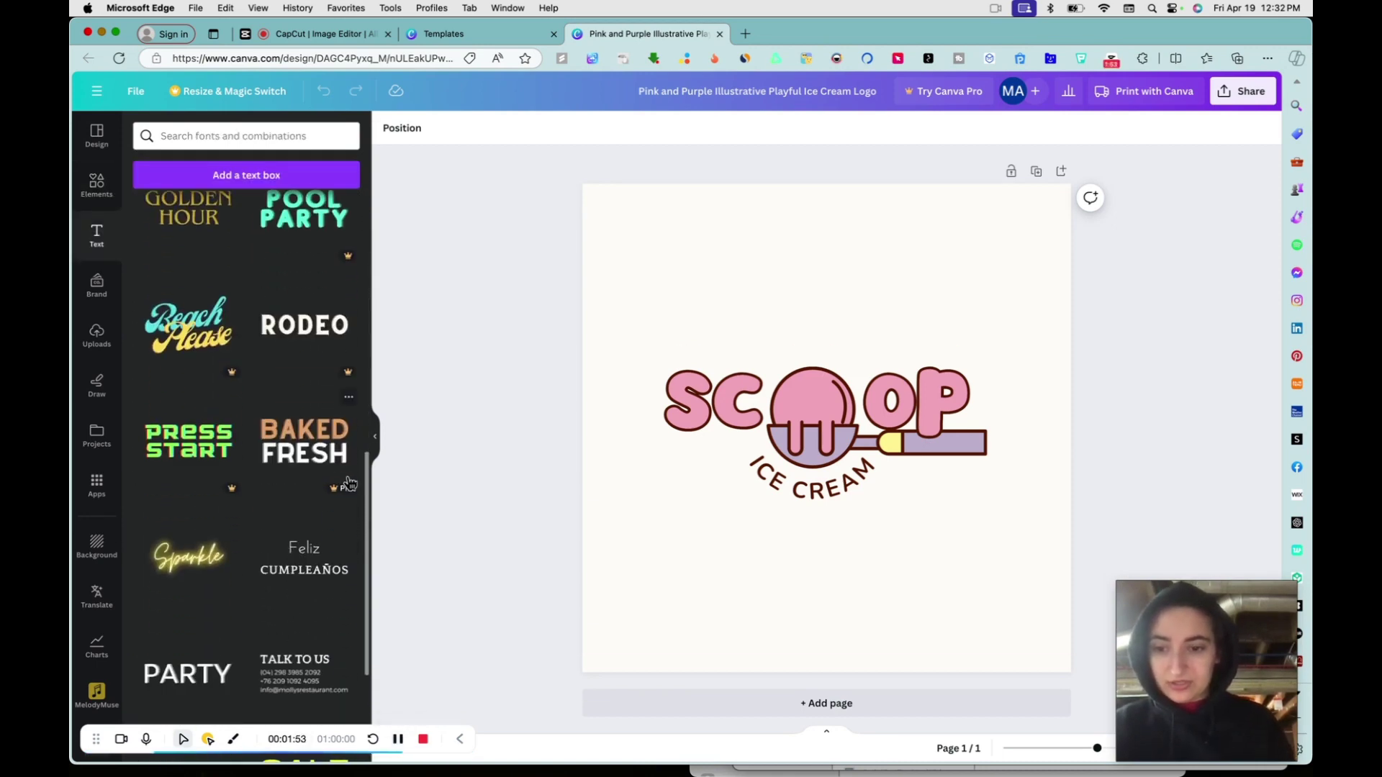
{"action": "scroll", "coordinate": [349, 486], "scroll_direction": "up", "scroll_amount": 15}
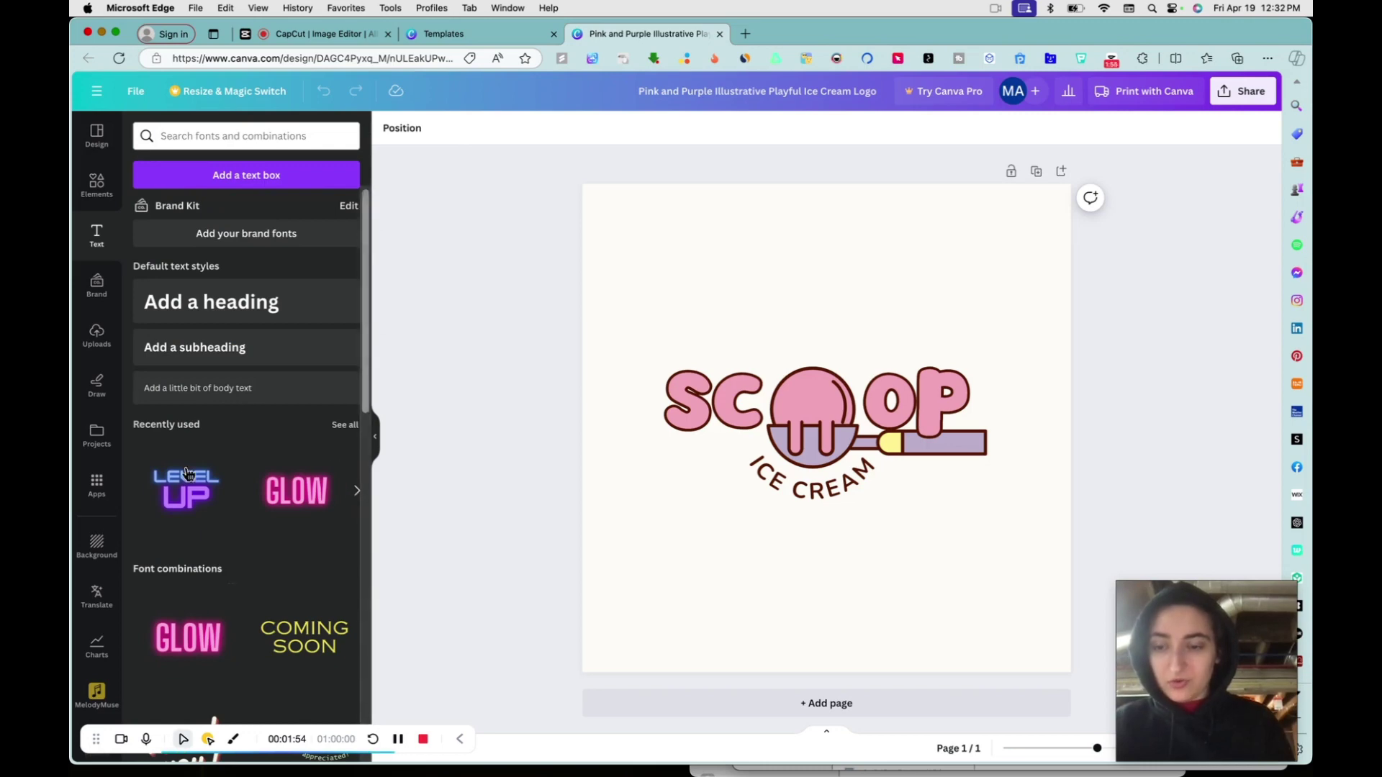
{"action": "scroll", "coordinate": [303, 663], "scroll_direction": "down", "scroll_amount": 5}
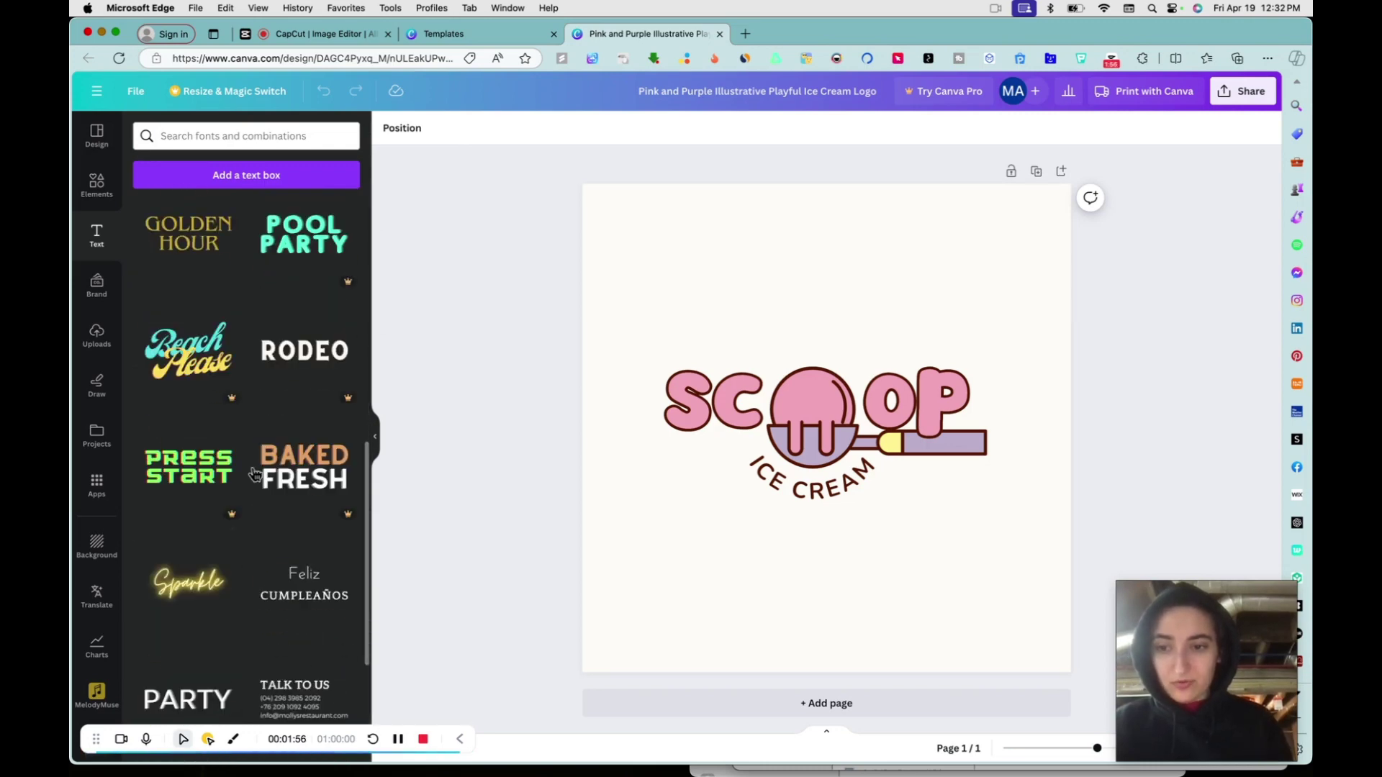
{"action": "scroll", "coordinate": [264, 506], "scroll_direction": "down", "scroll_amount": 5}
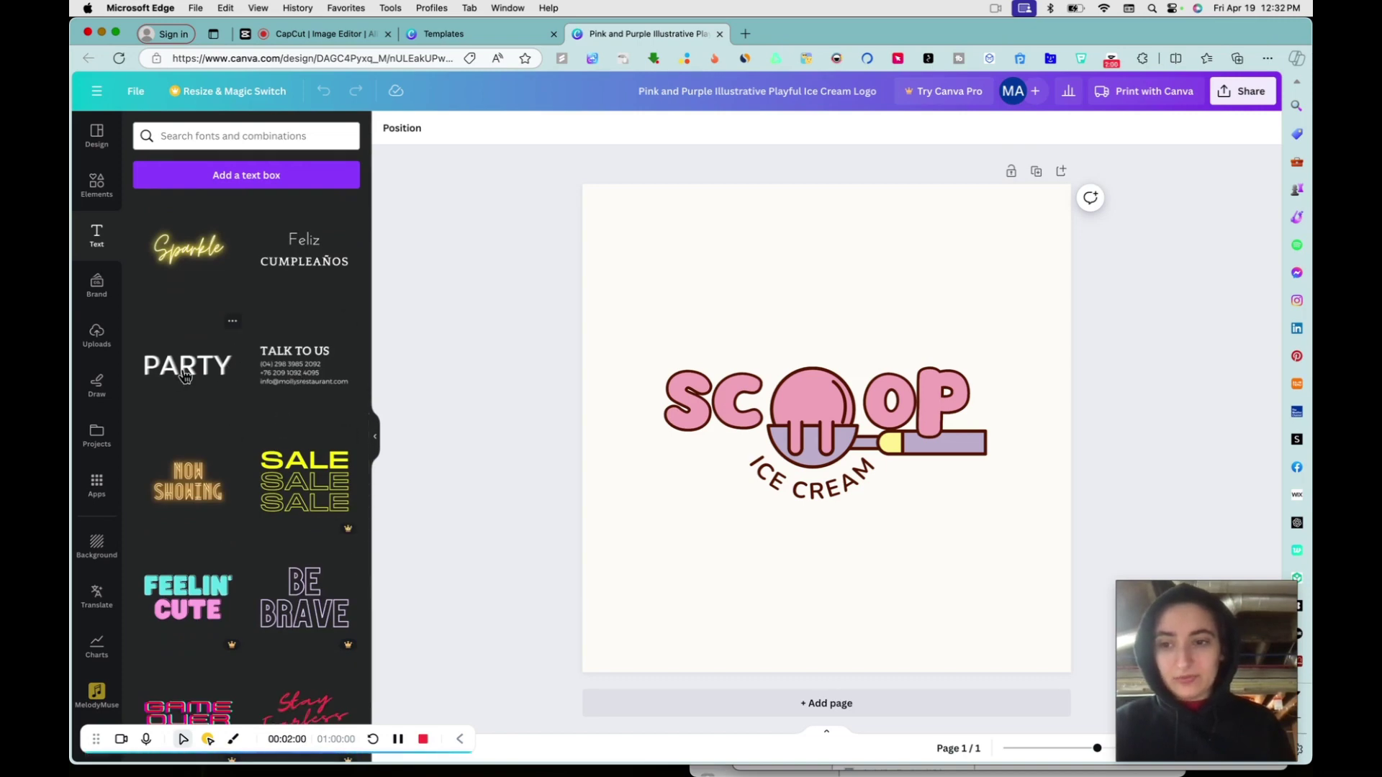
{"action": "scroll", "coordinate": [180, 432], "scroll_direction": "down", "scroll_amount": 5}
{"action": "scroll", "coordinate": [172, 484], "scroll_direction": "down", "scroll_amount": 5}
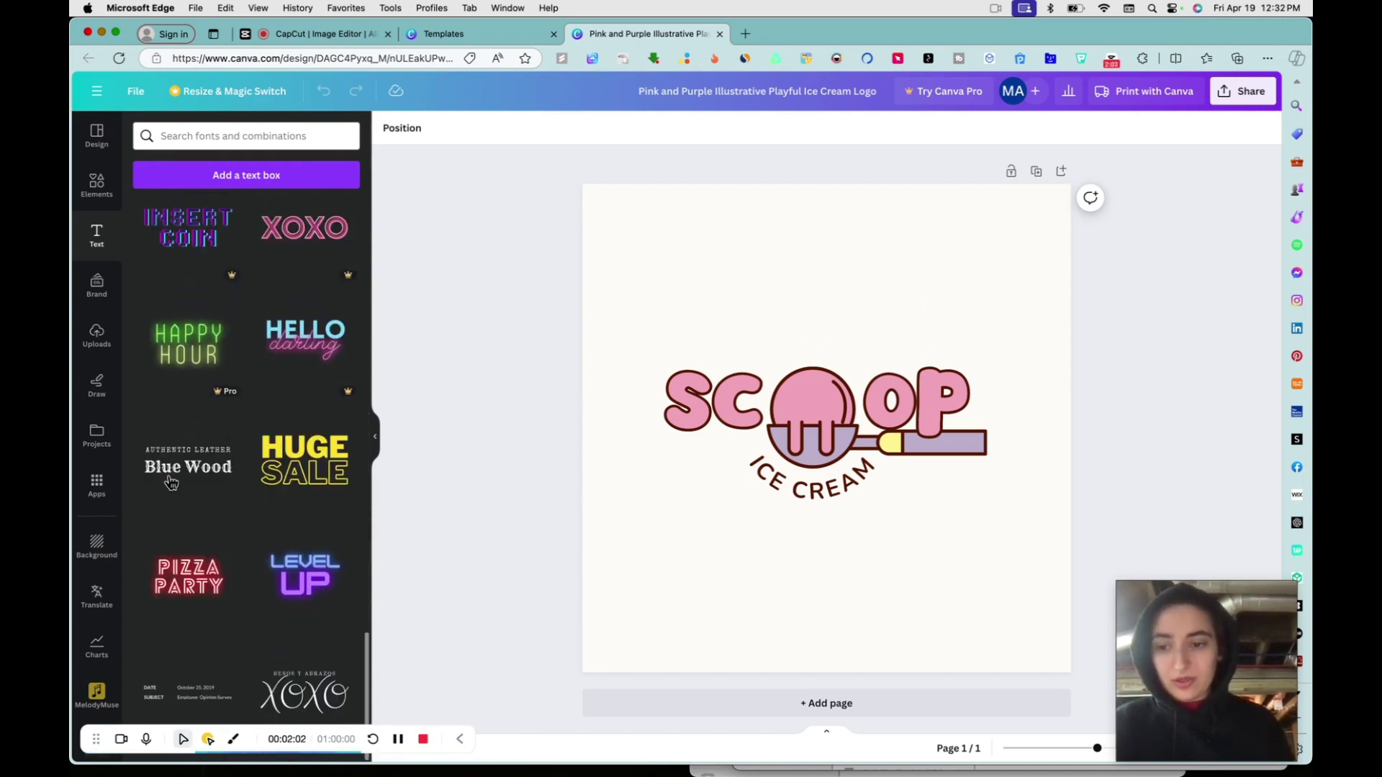
{"action": "scroll", "coordinate": [280, 663], "scroll_direction": "down", "scroll_amount": 1}
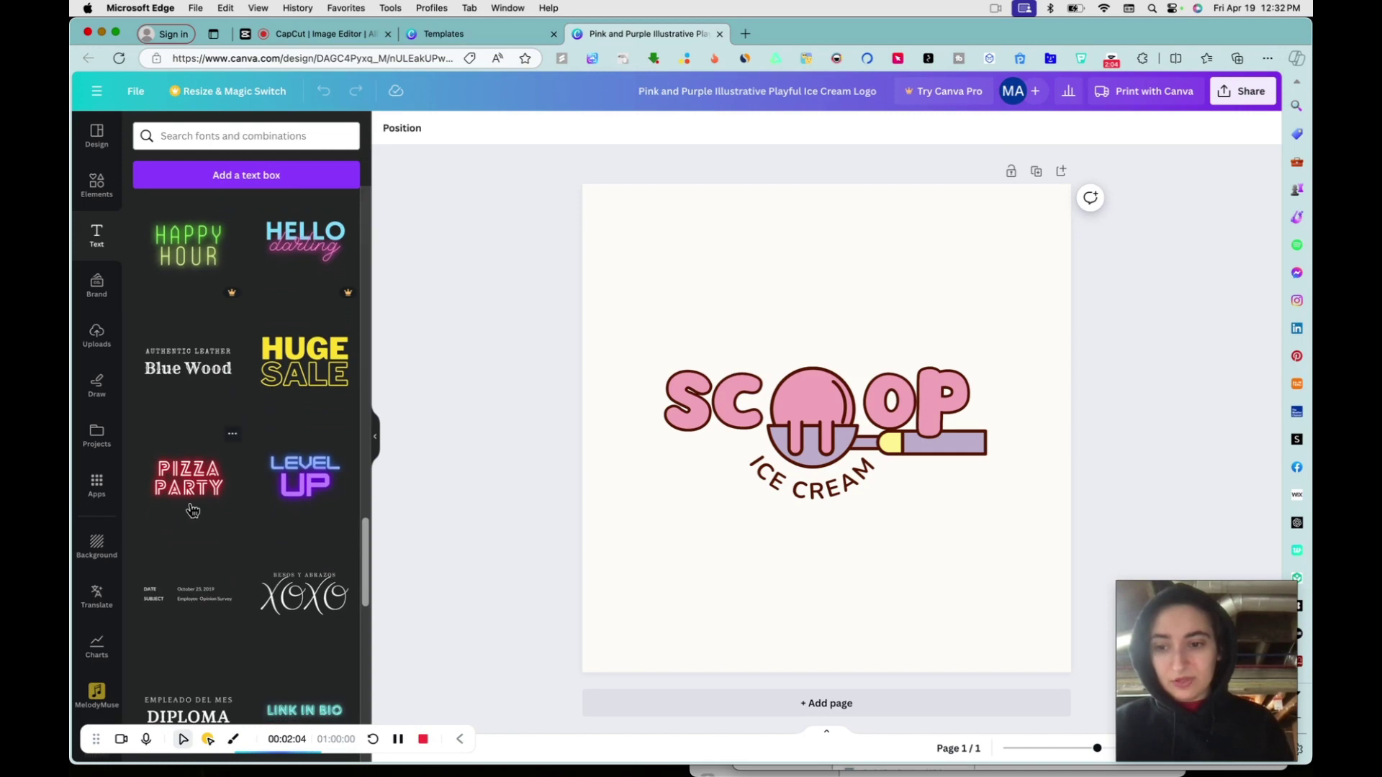
{"action": "left_click", "coordinate": [191, 503]}
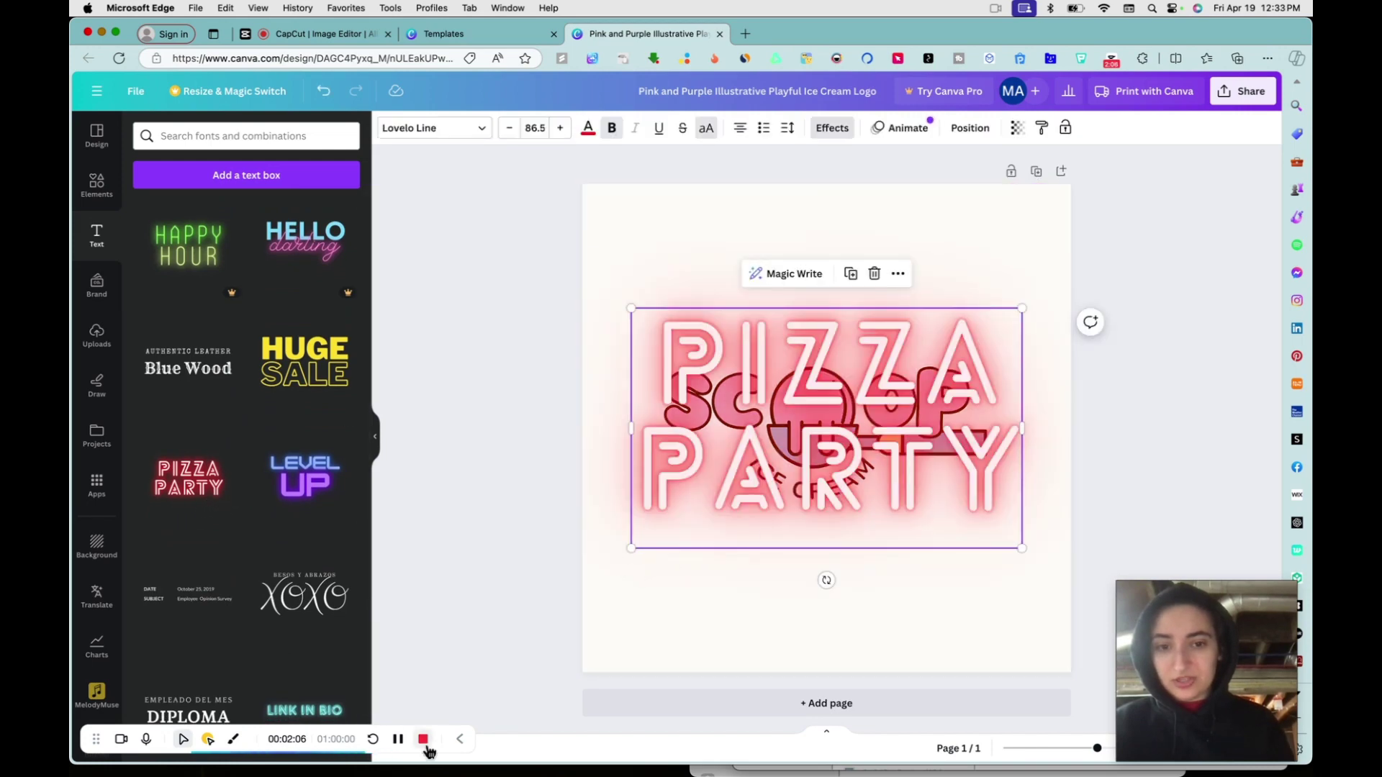
Look over the editor's brand kit options, drawing tools and saved projects.
{"action": "left_click", "coordinate": [100, 288]}
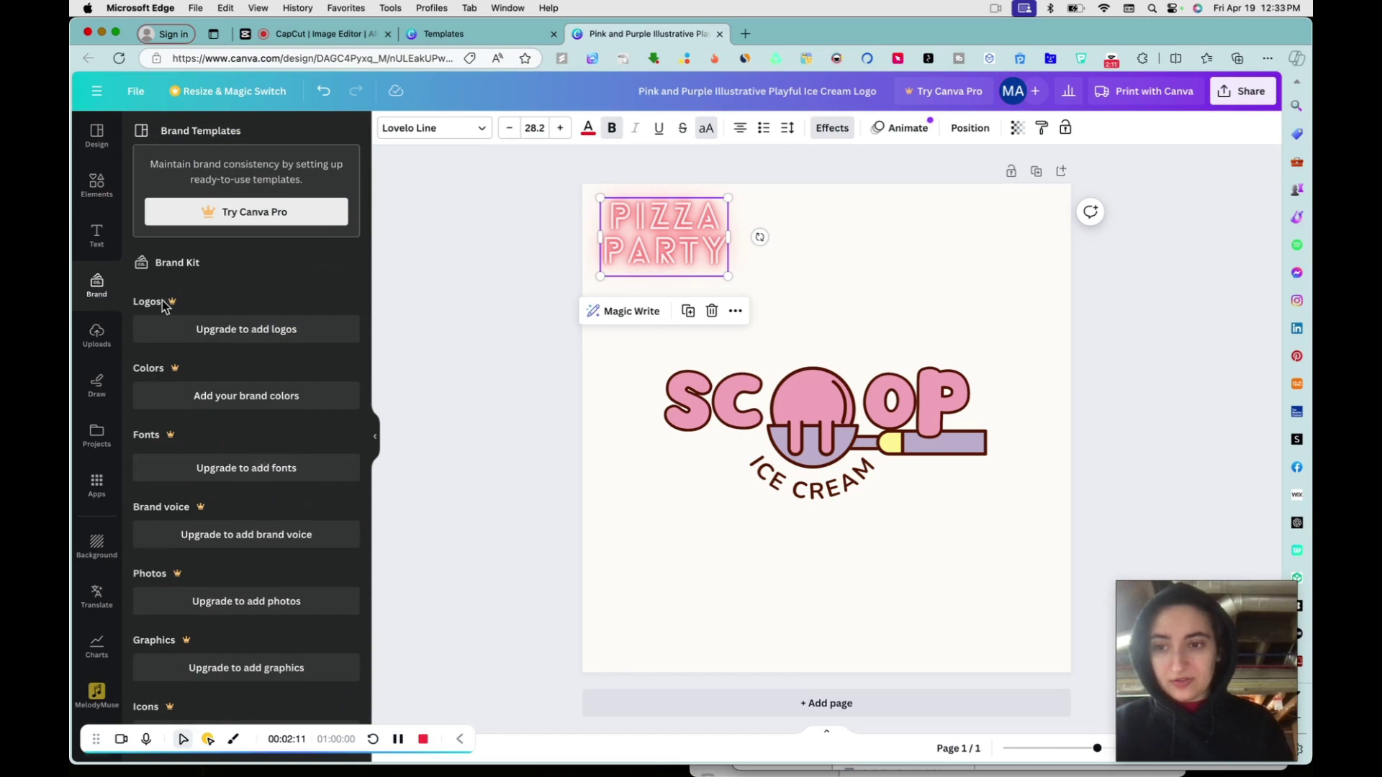
{"action": "scroll", "coordinate": [186, 461], "scroll_direction": "down", "scroll_amount": 1}
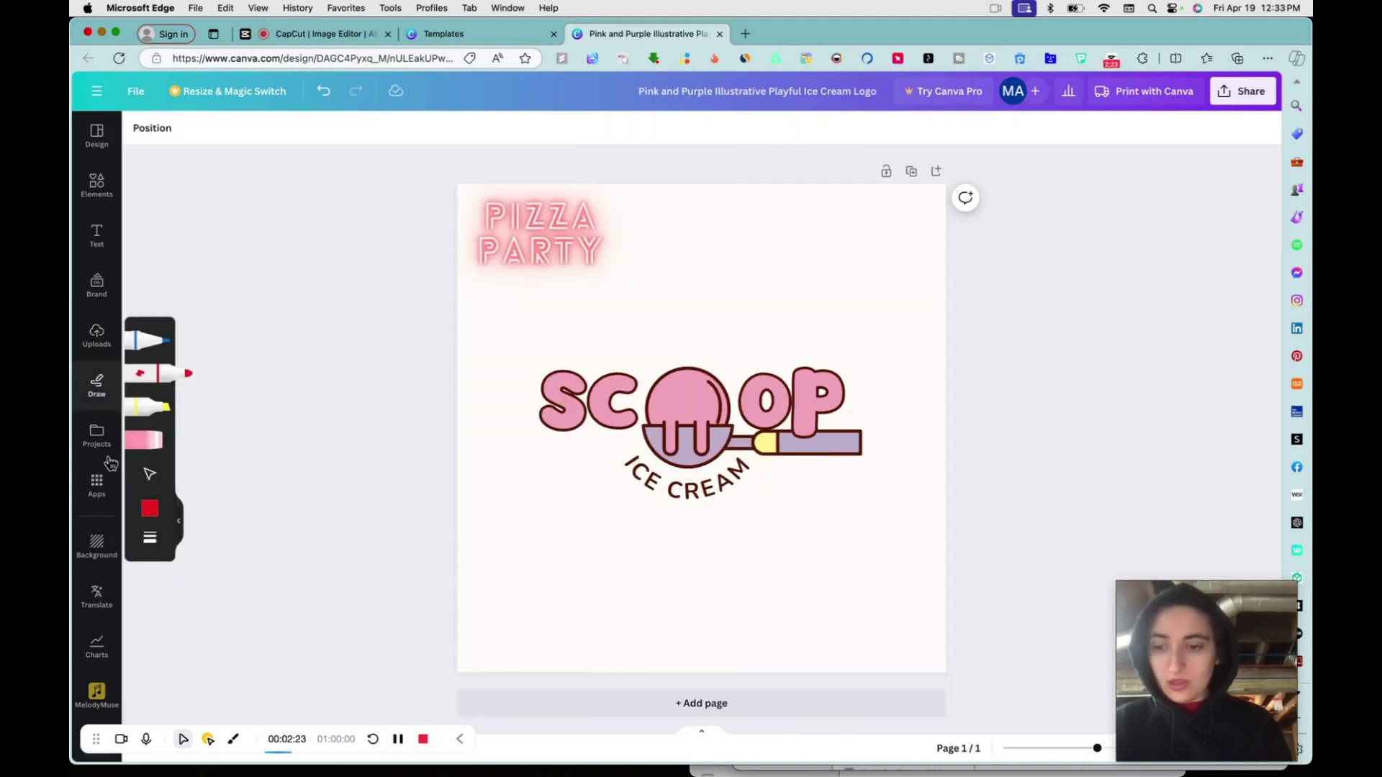
{"action": "left_click", "coordinate": [92, 444]}
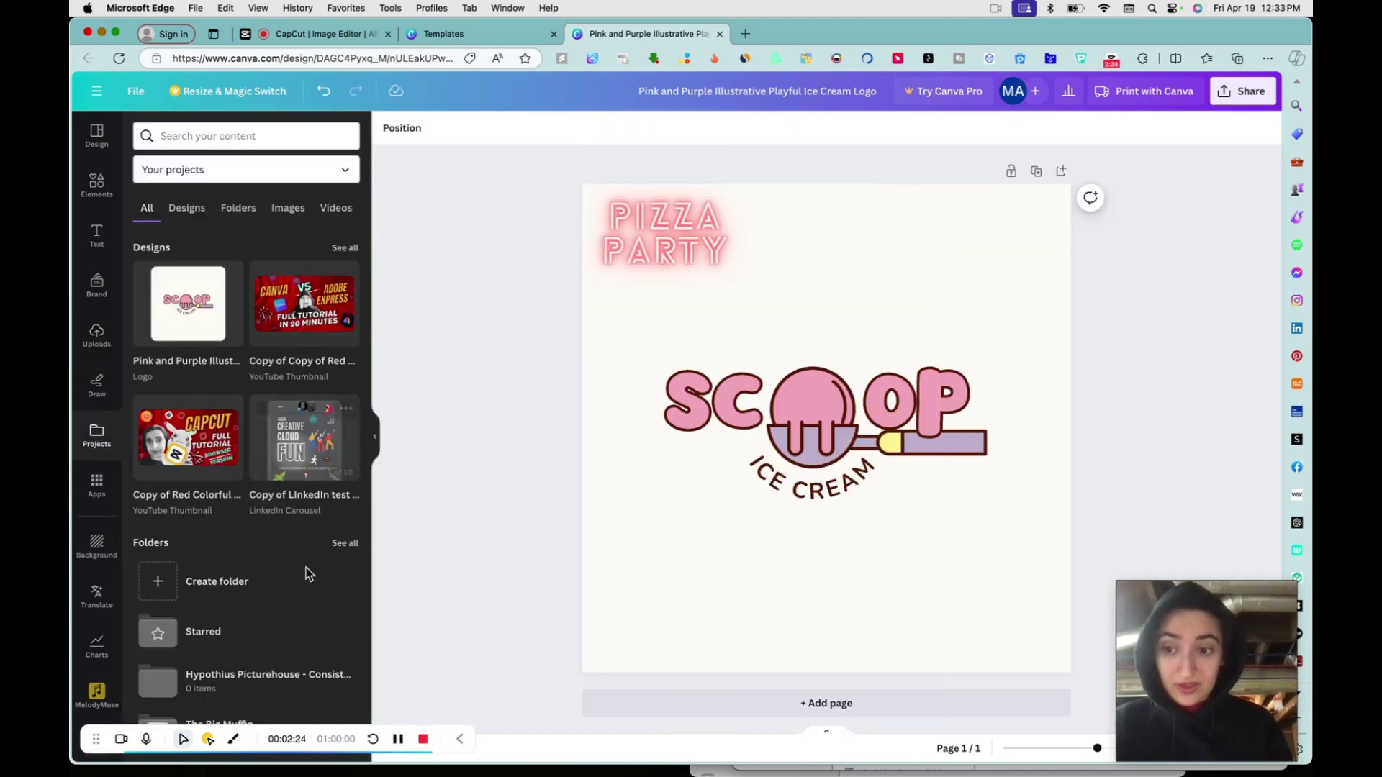
Explore the editor's app catalogue and the list of added apps, selecting the ice cream scoop graphic along the way.
{"action": "left_click", "coordinate": [97, 486]}
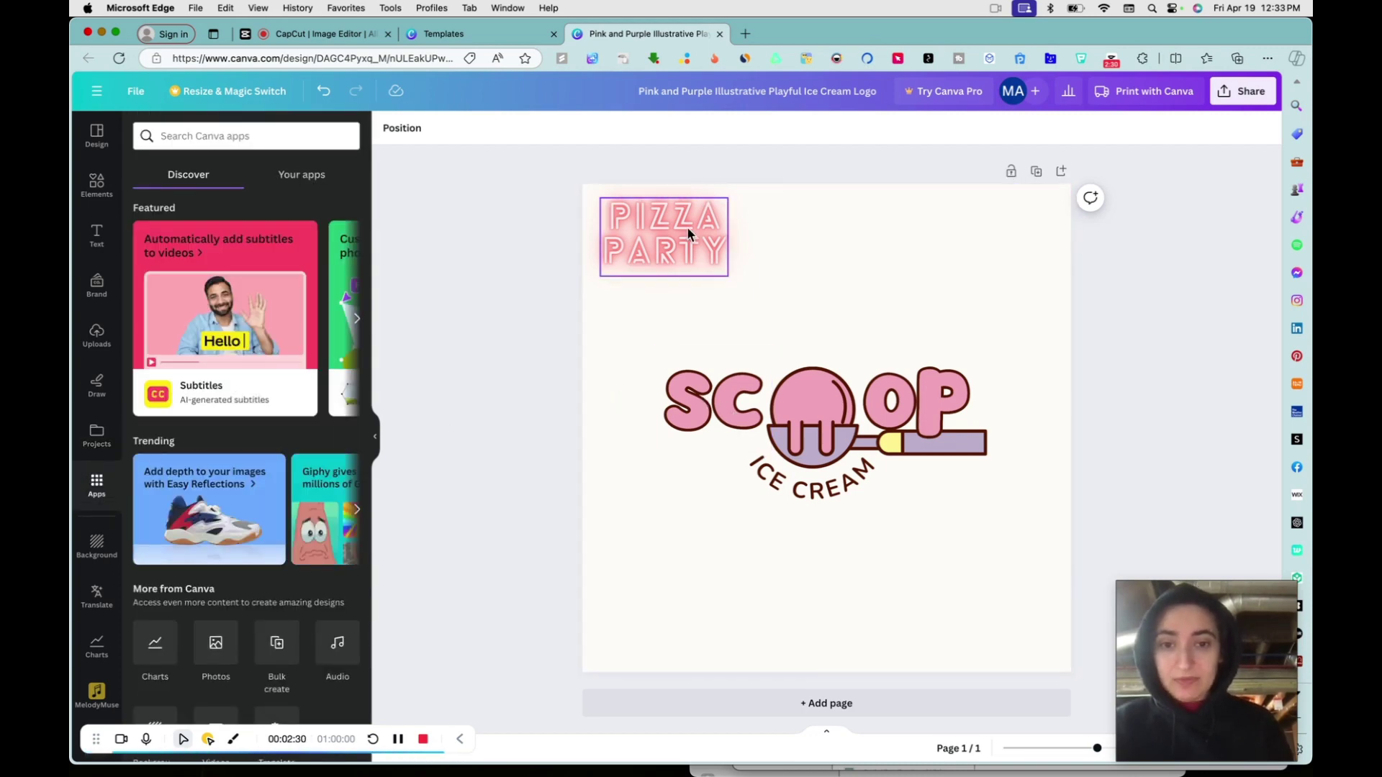
{"action": "left_click", "coordinate": [816, 405]}
{"action": "left_click", "coordinate": [816, 404]}
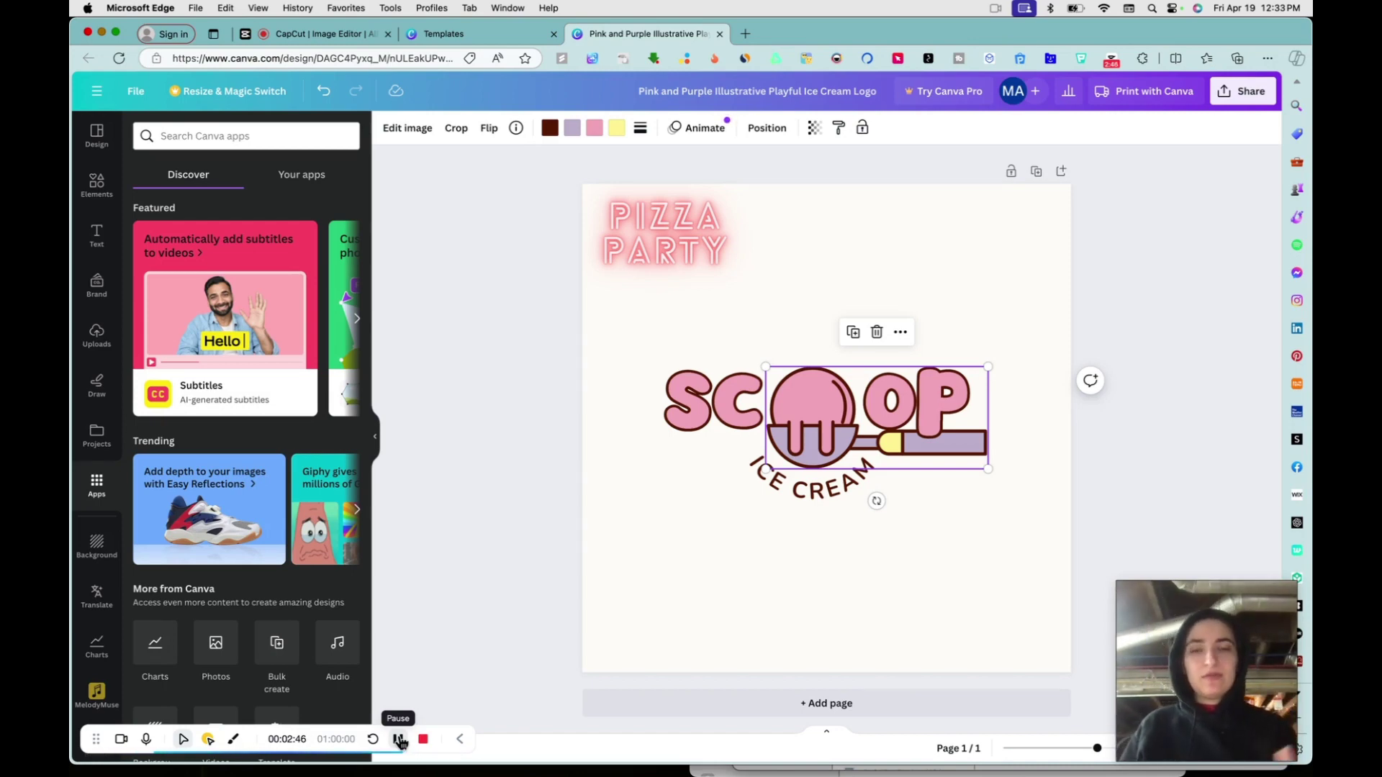
{"action": "scroll", "coordinate": [400, 742], "scroll_direction": "down", "scroll_amount": 5}
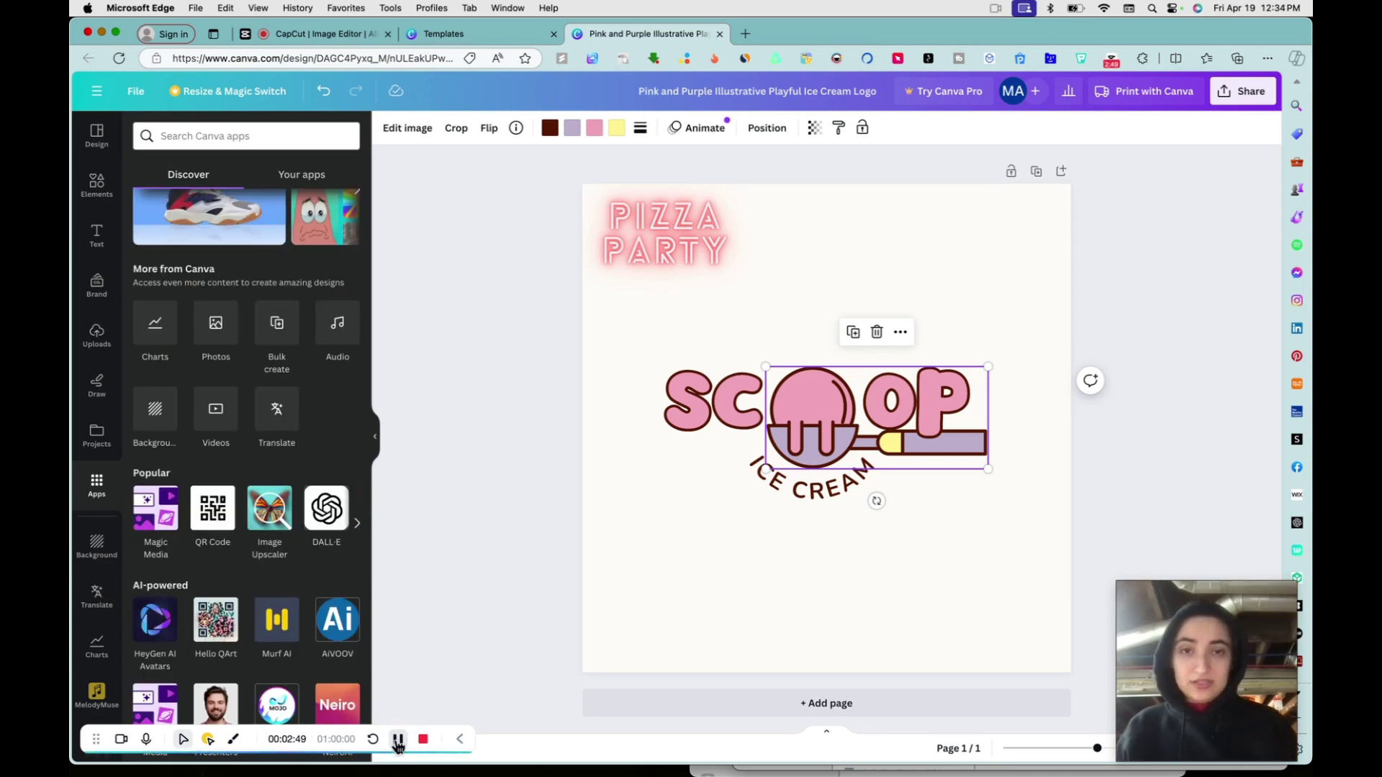
{"action": "scroll", "coordinate": [398, 745], "scroll_direction": "down", "scroll_amount": 5}
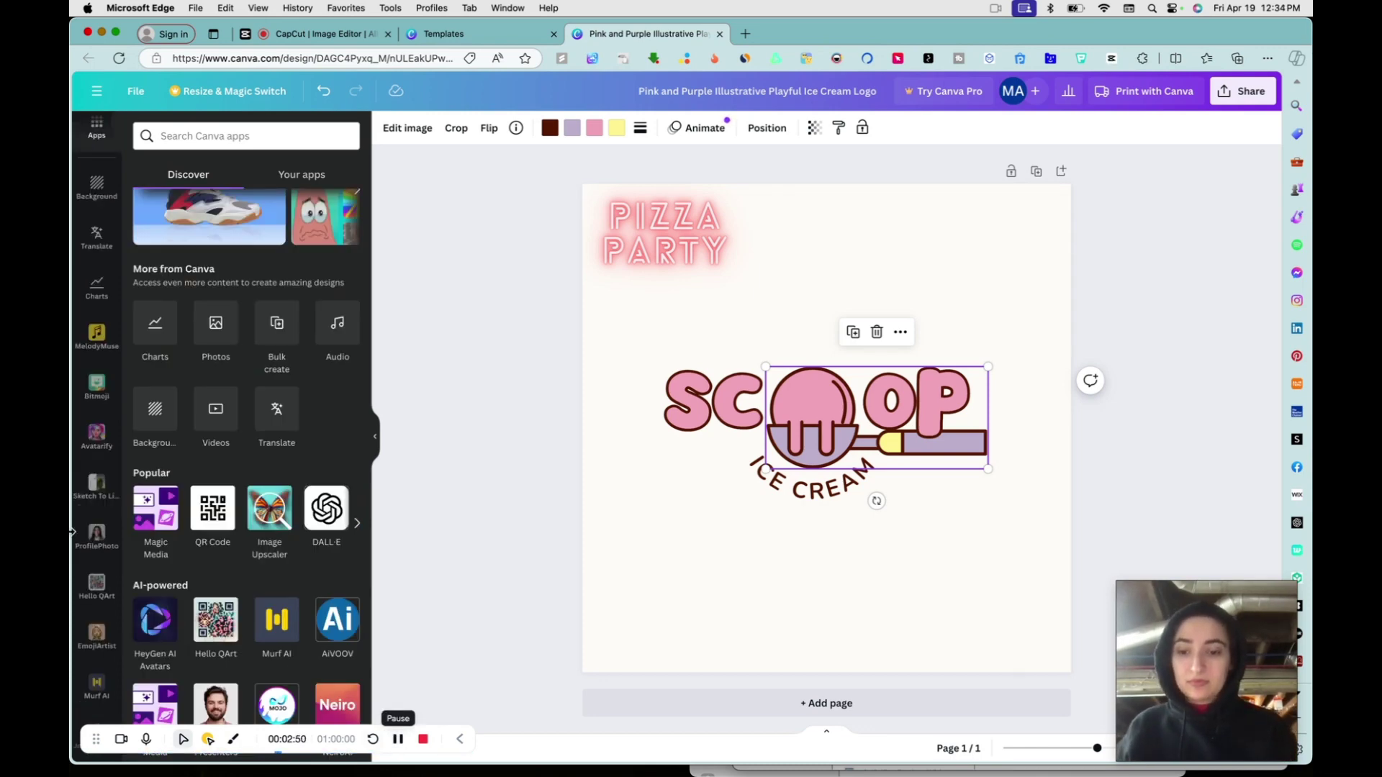
{"action": "scroll", "coordinate": [79, 389], "scroll_direction": "down", "scroll_amount": 6}
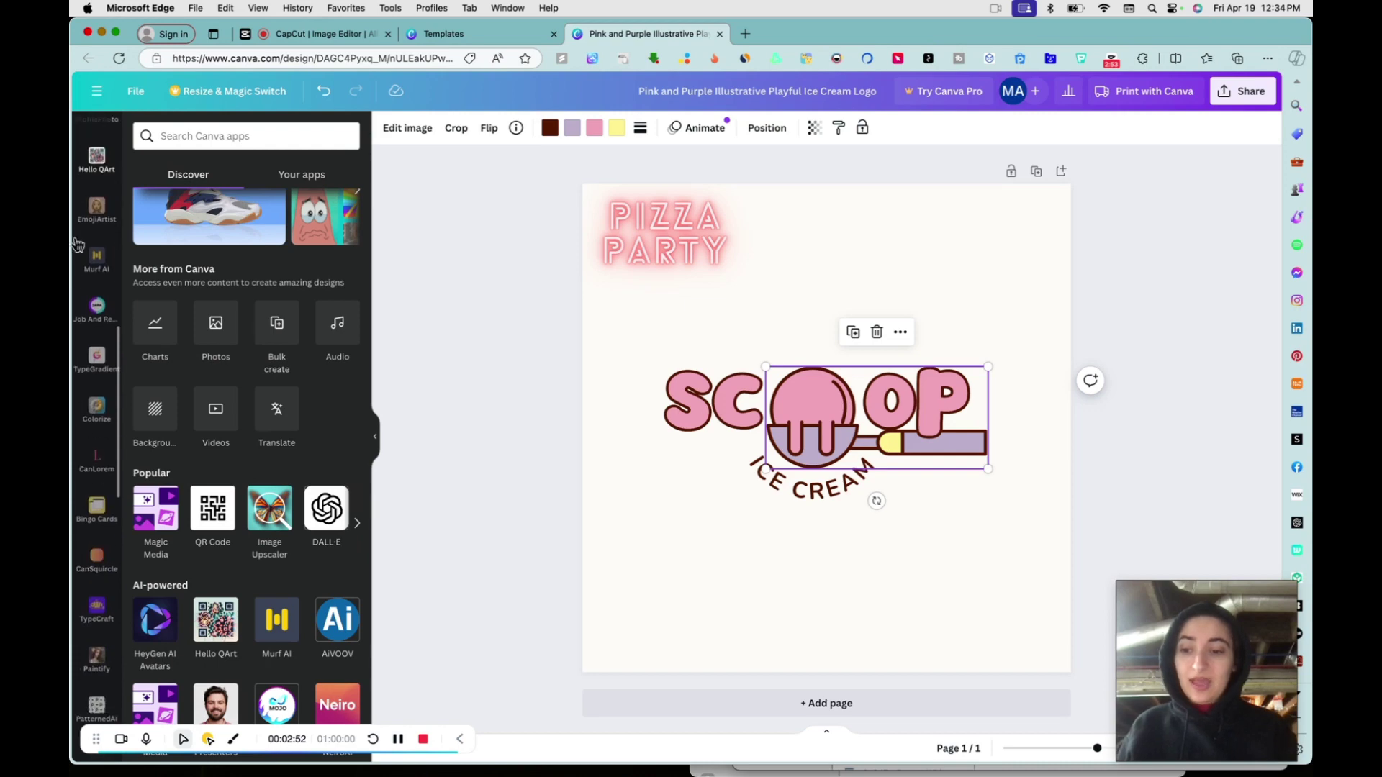
{"action": "scroll", "coordinate": [97, 503], "scroll_direction": "down", "scroll_amount": 5}
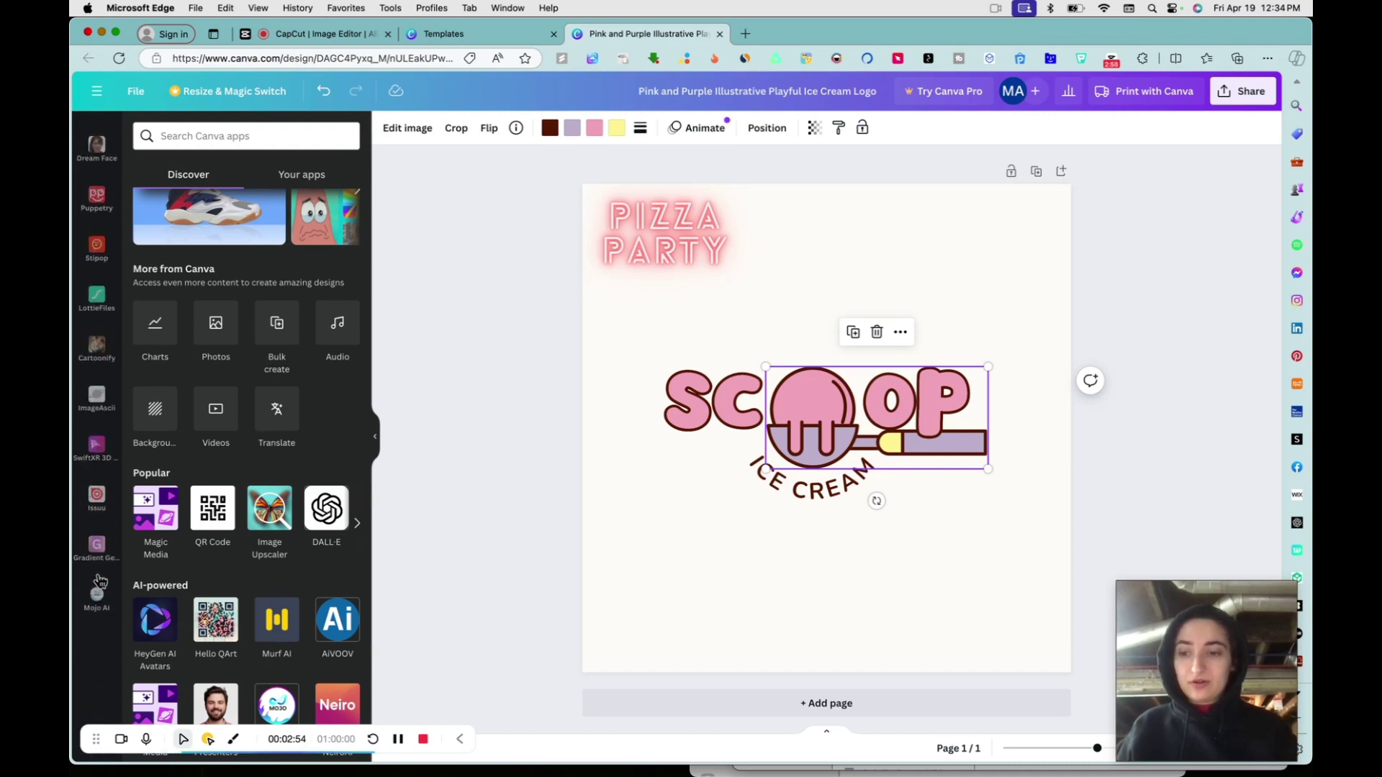
{"action": "scroll", "coordinate": [99, 582], "scroll_direction": "down", "scroll_amount": 3}
{"action": "scroll", "coordinate": [99, 581], "scroll_direction": "up", "scroll_amount": 10}
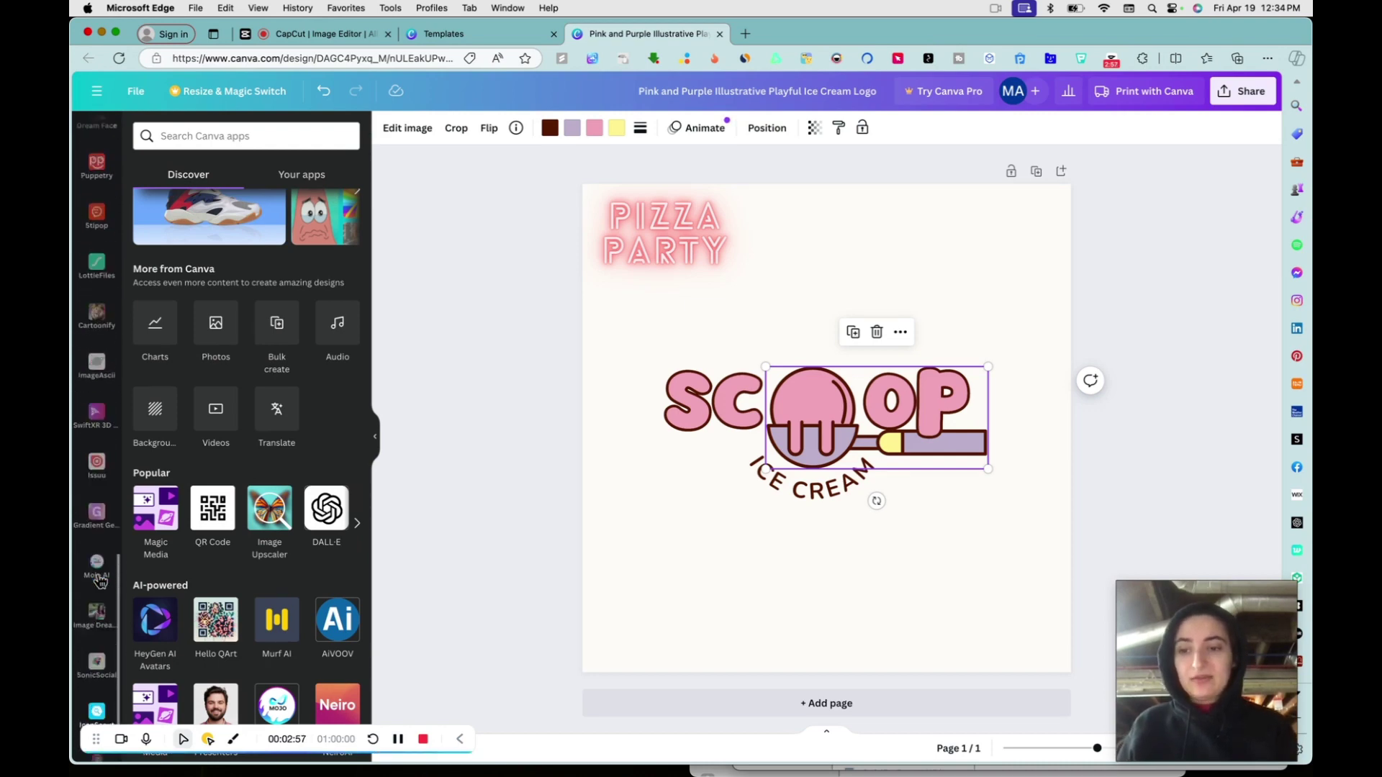
Open Canva's Apps page and review the trending, new, AI-powered, productivity and design essentials apps.
{"action": "left_click", "coordinate": [397, 739]}
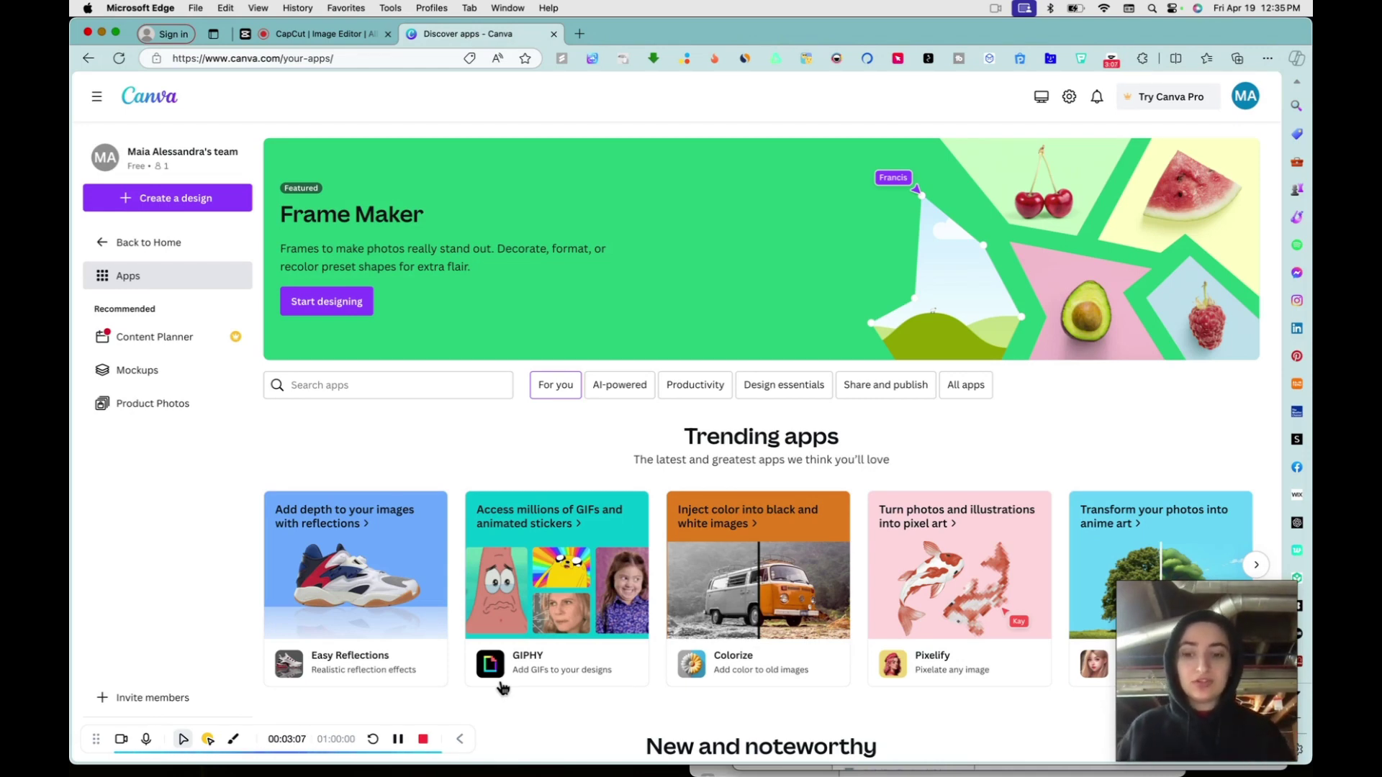
{"action": "scroll", "coordinate": [594, 624], "scroll_direction": "down", "scroll_amount": 5}
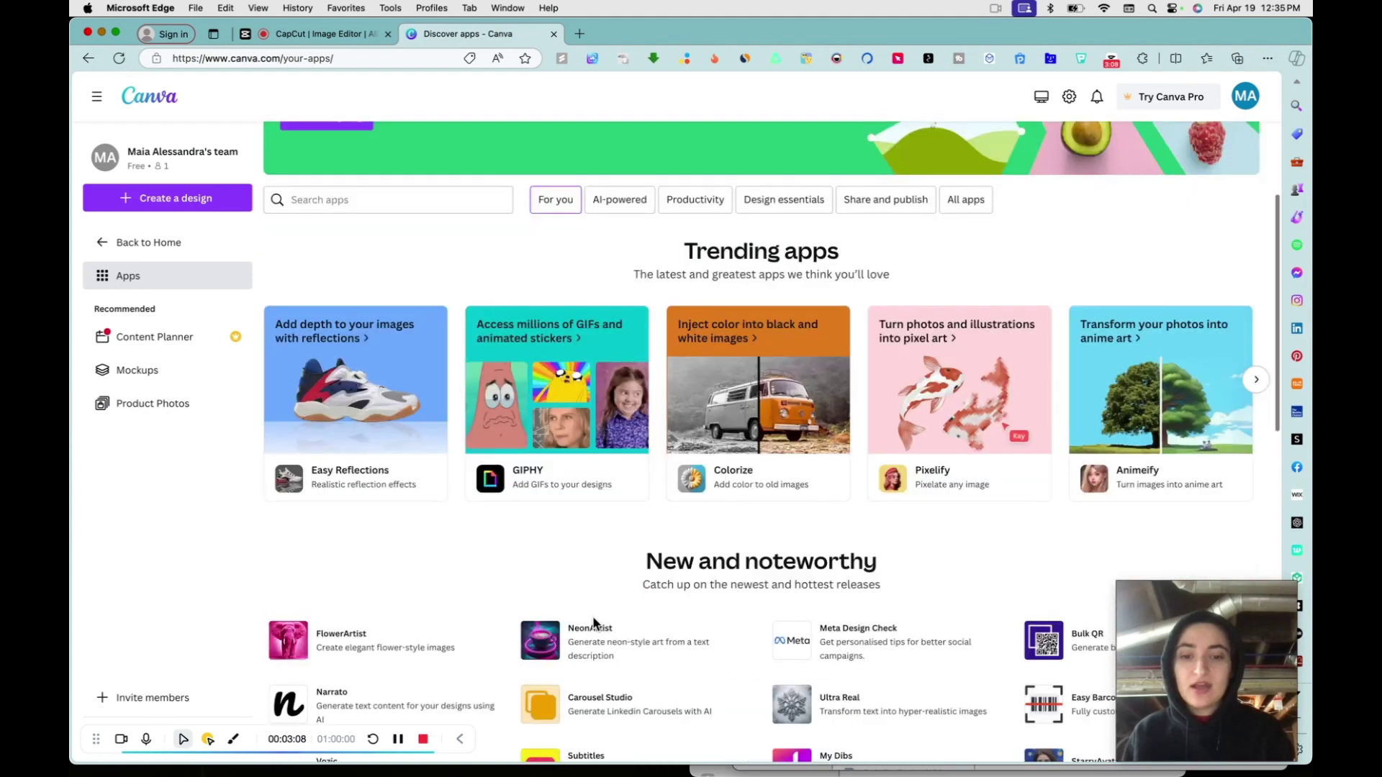
{"action": "scroll", "coordinate": [640, 637], "scroll_direction": "up", "scroll_amount": 1}
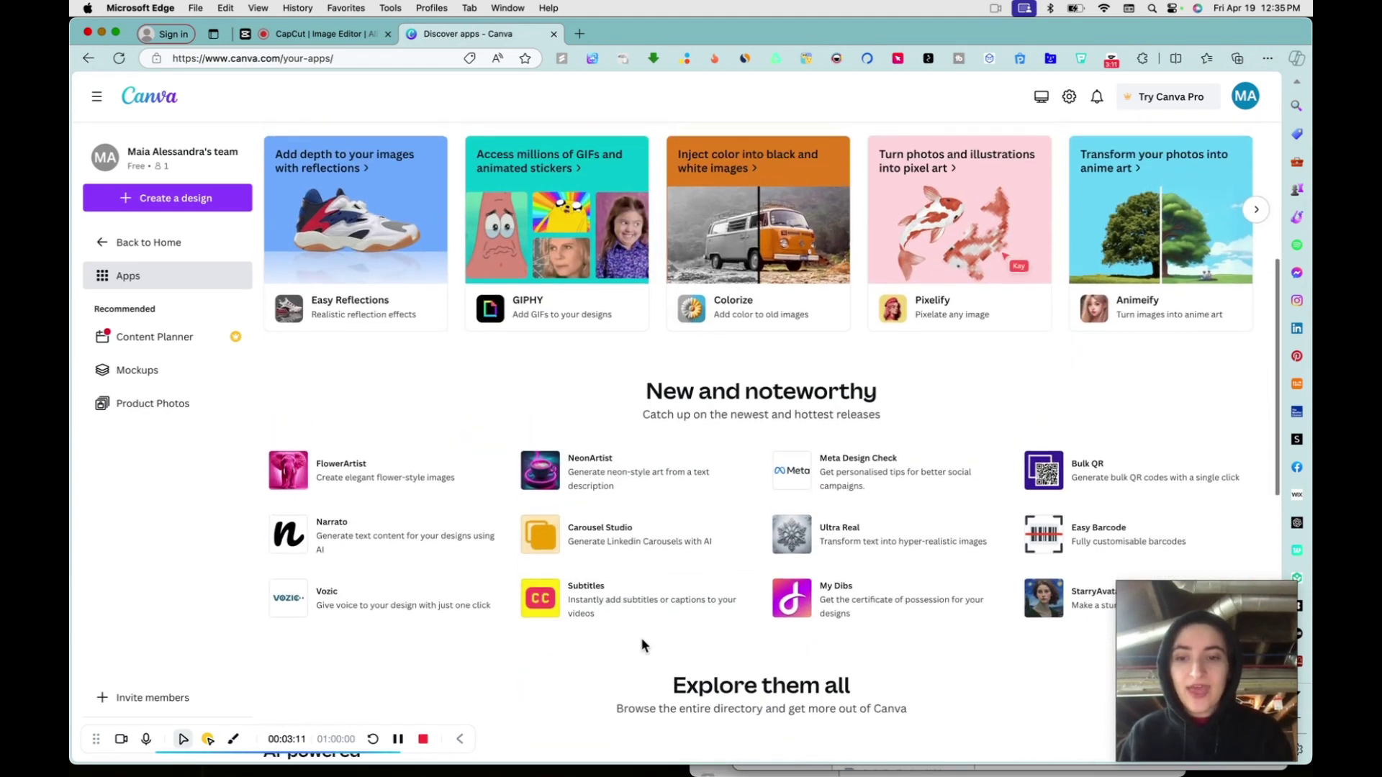
{"action": "scroll", "coordinate": [775, 638], "scroll_direction": "down", "scroll_amount": 6}
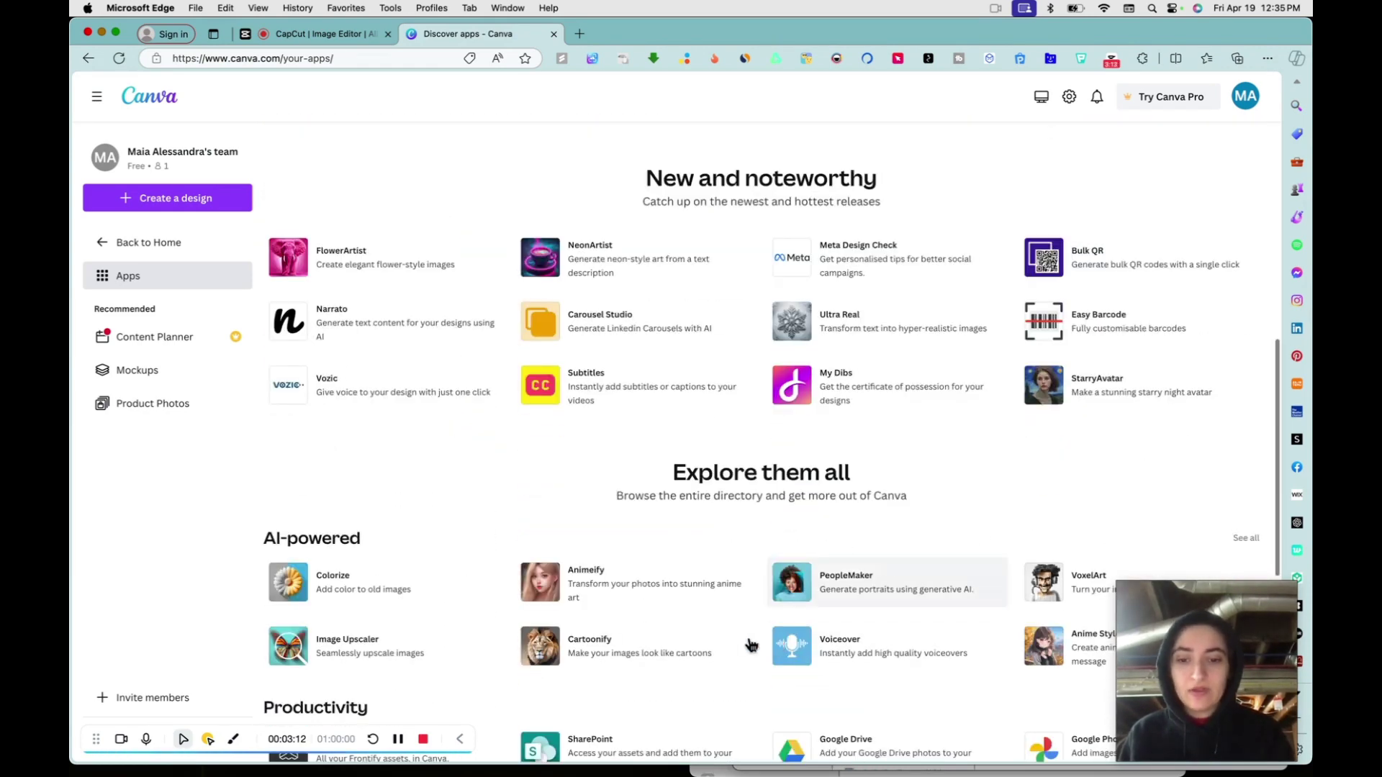
{"action": "scroll", "coordinate": [748, 639], "scroll_direction": "down", "scroll_amount": 1}
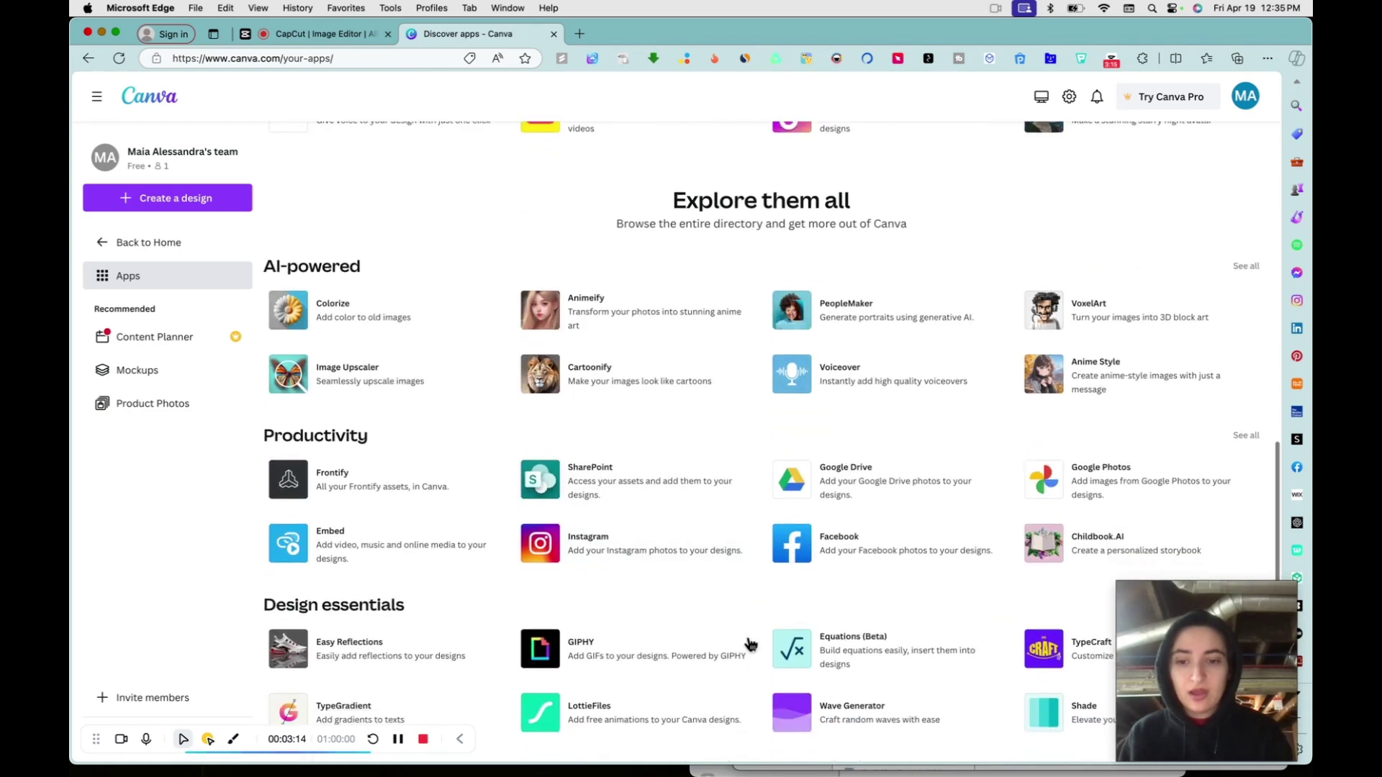
View the Instagram app's details and second preview image, close them and look over the Share and publish apps.
{"action": "left_click", "coordinate": [589, 549]}
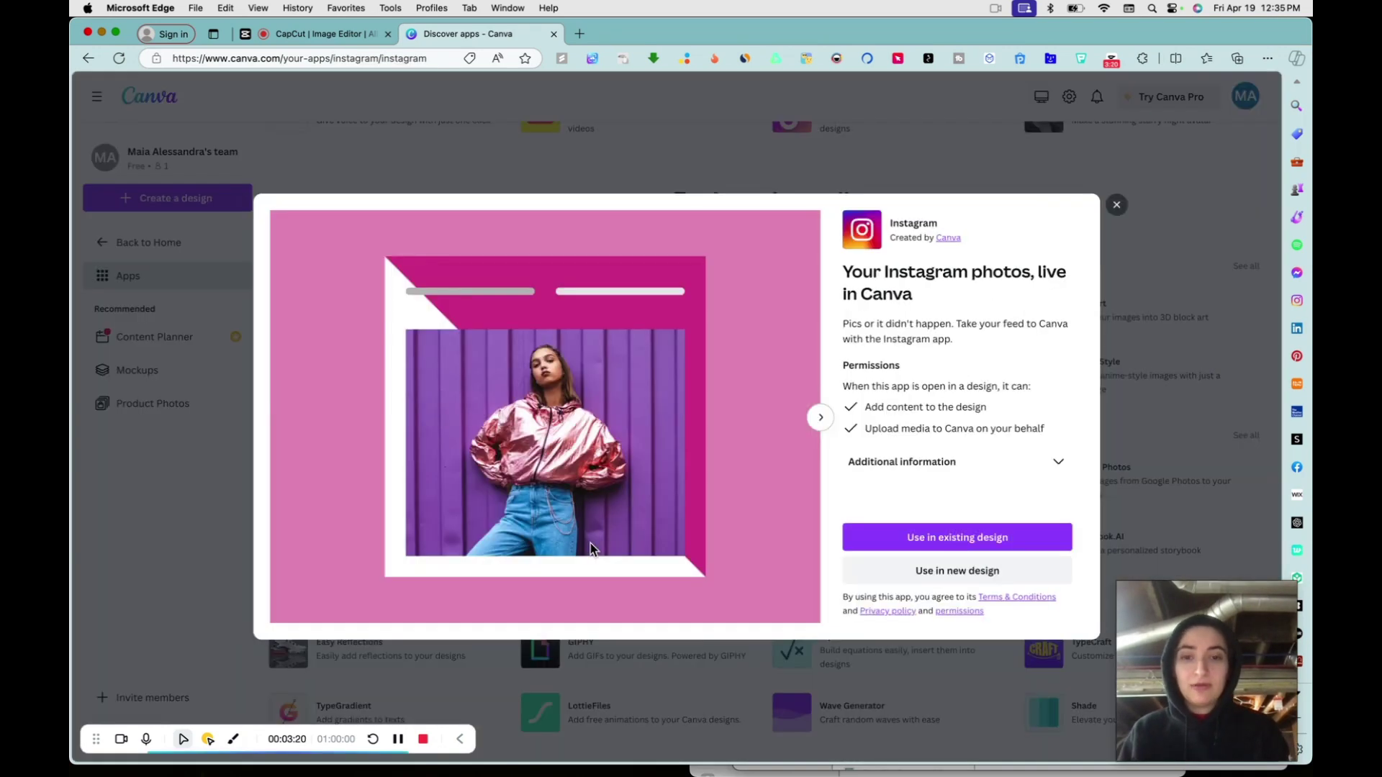
{"action": "left_click", "coordinate": [819, 419]}
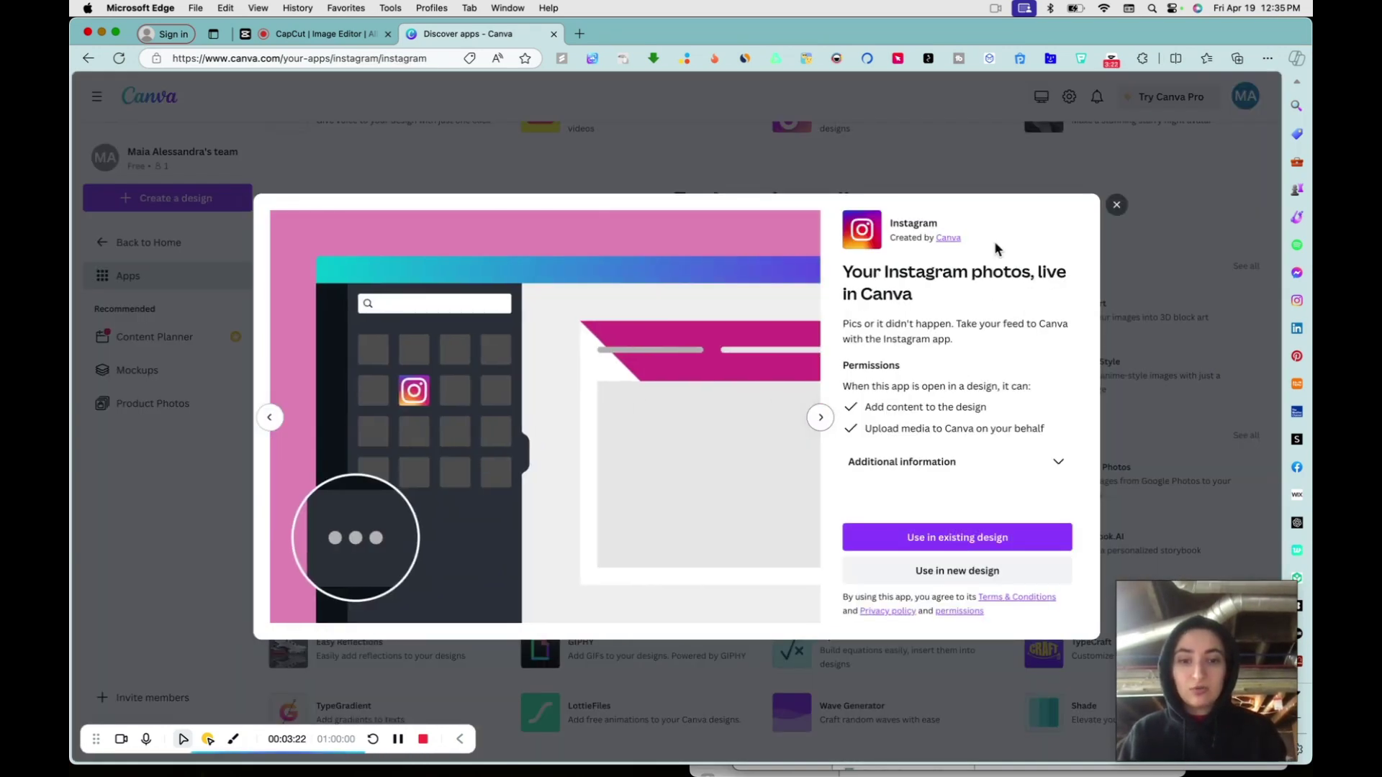
{"action": "left_click", "coordinate": [1133, 266]}
{"action": "scroll", "coordinate": [802, 513], "scroll_direction": "down", "scroll_amount": 3}
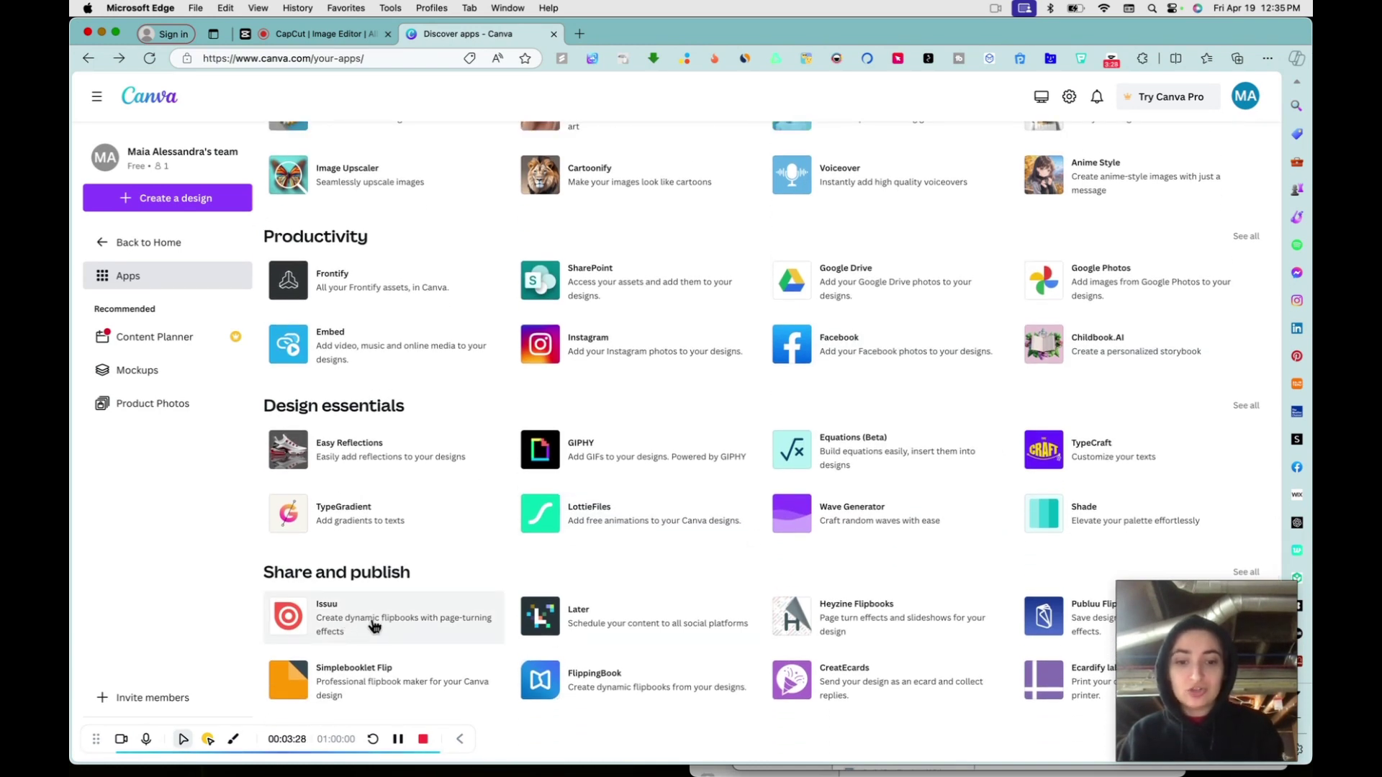
View the TypeCraft app's details among the design essentials apps, checking its second preview image and returning to the first.
{"action": "scroll", "coordinate": [581, 540], "scroll_direction": "up", "scroll_amount": 10}
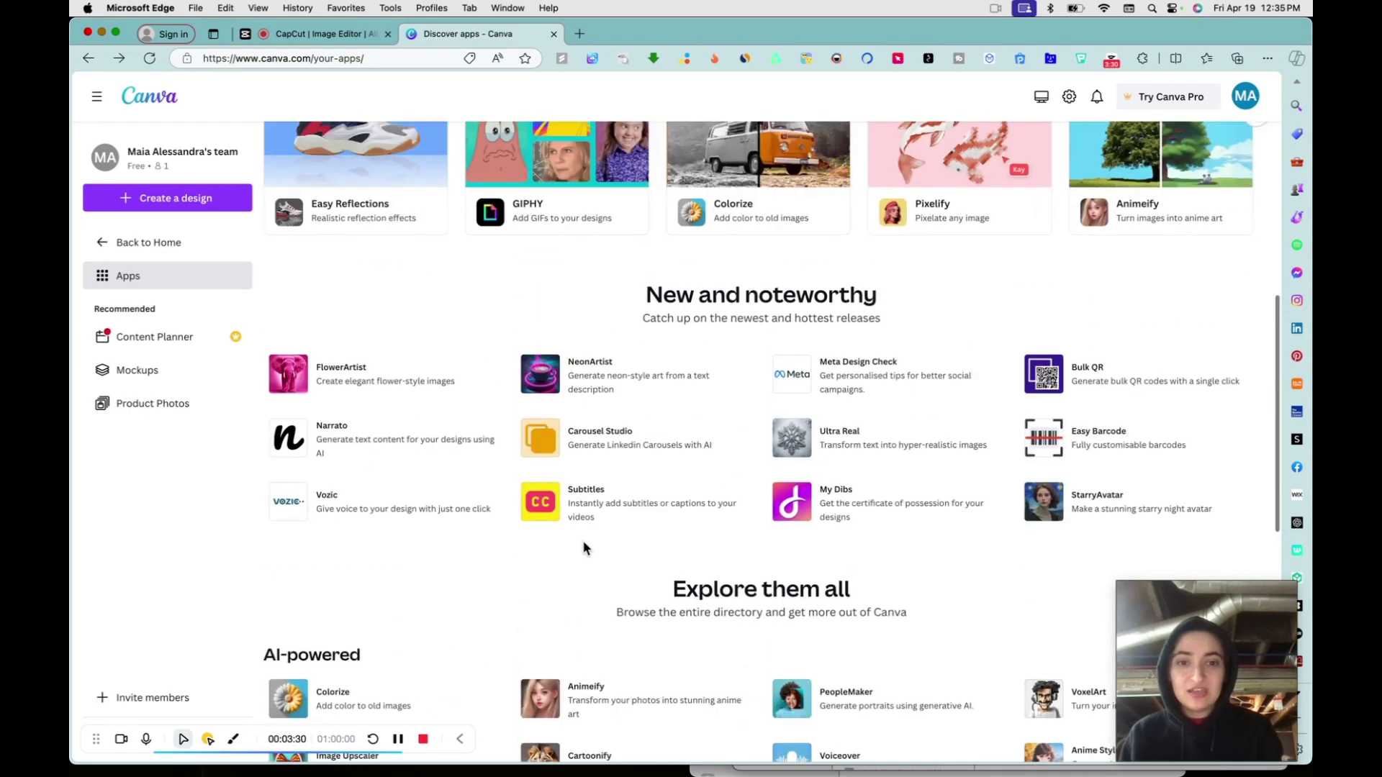
{"action": "left_click", "coordinate": [397, 739]}
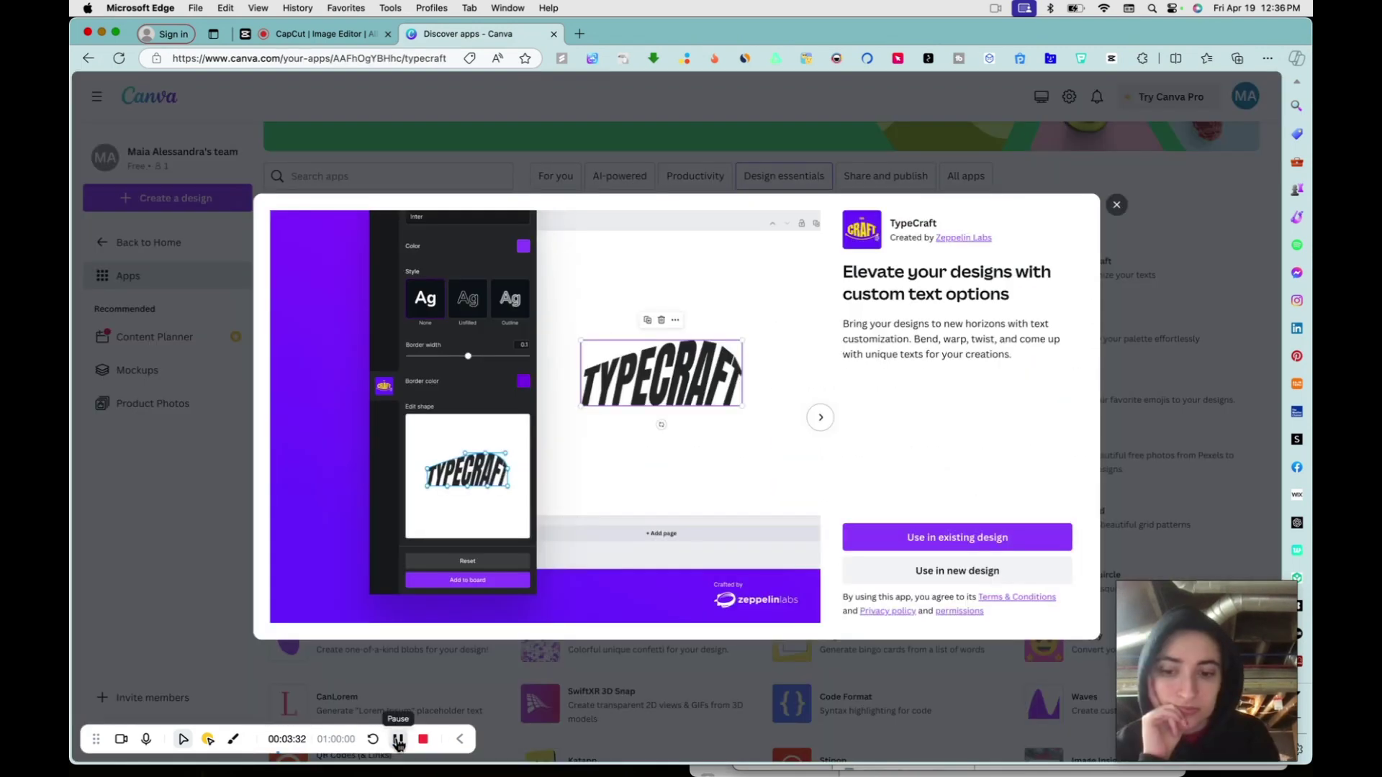
{"action": "left_click", "coordinate": [821, 423]}
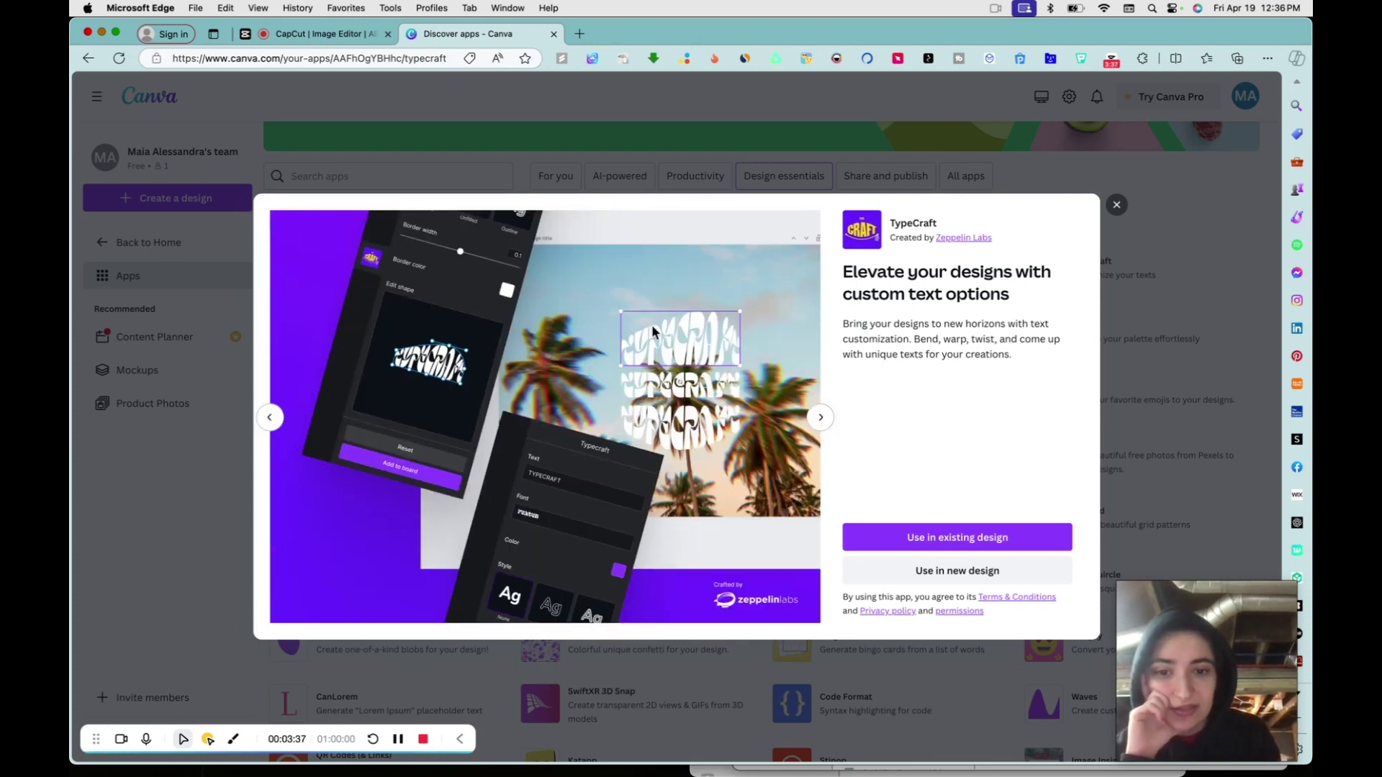
{"action": "left_click", "coordinate": [269, 417]}
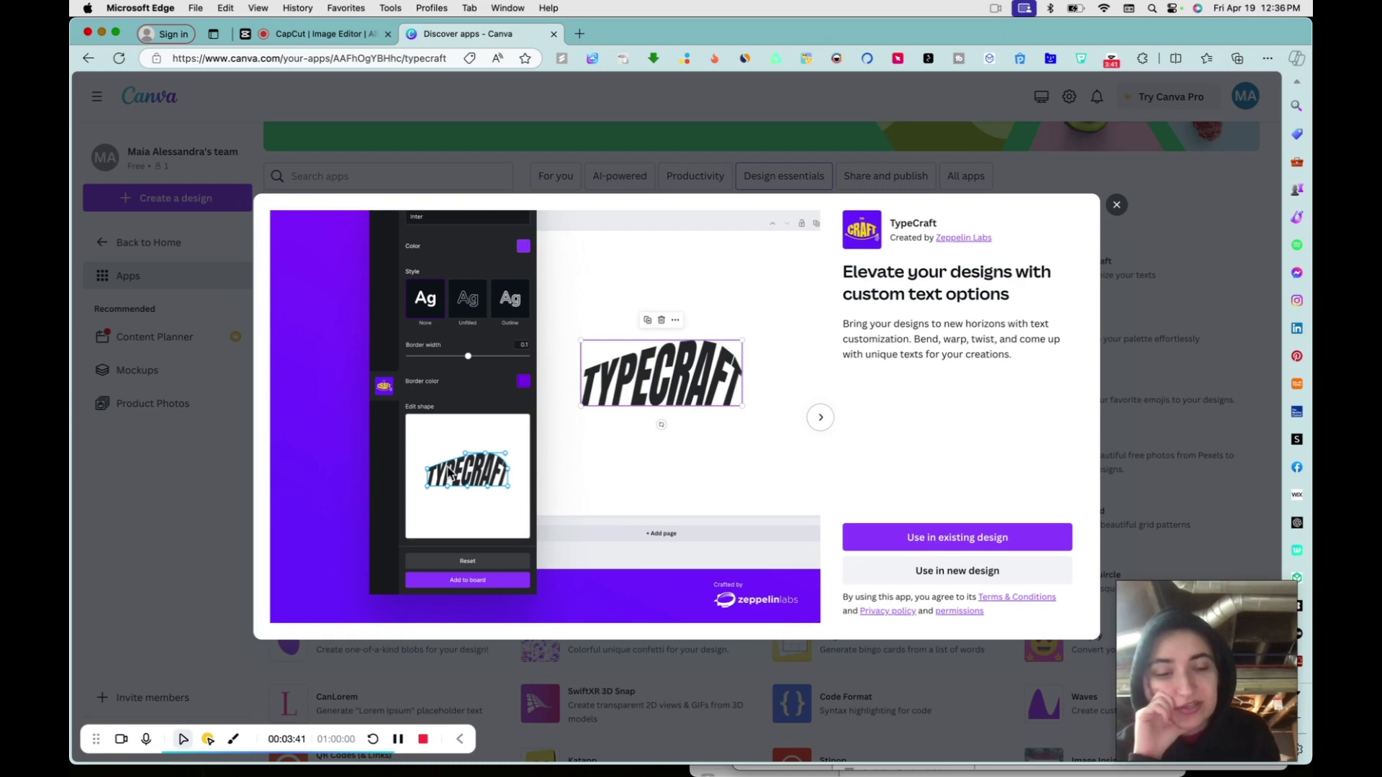
View the details of the Pixabay and Gradient Generator apps, including Gradient Generator's second preview image.
{"action": "left_click", "coordinate": [397, 741]}
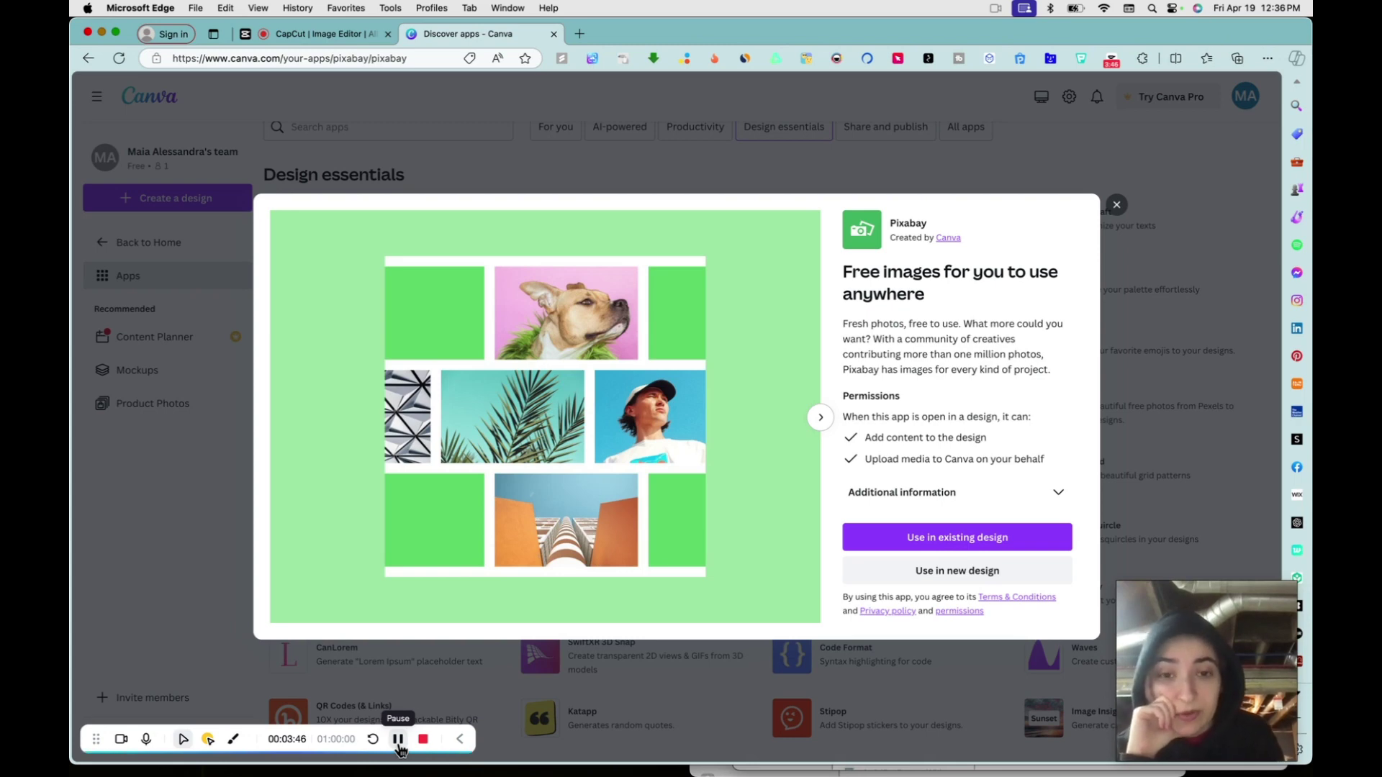
{"action": "left_click", "coordinate": [398, 743]}
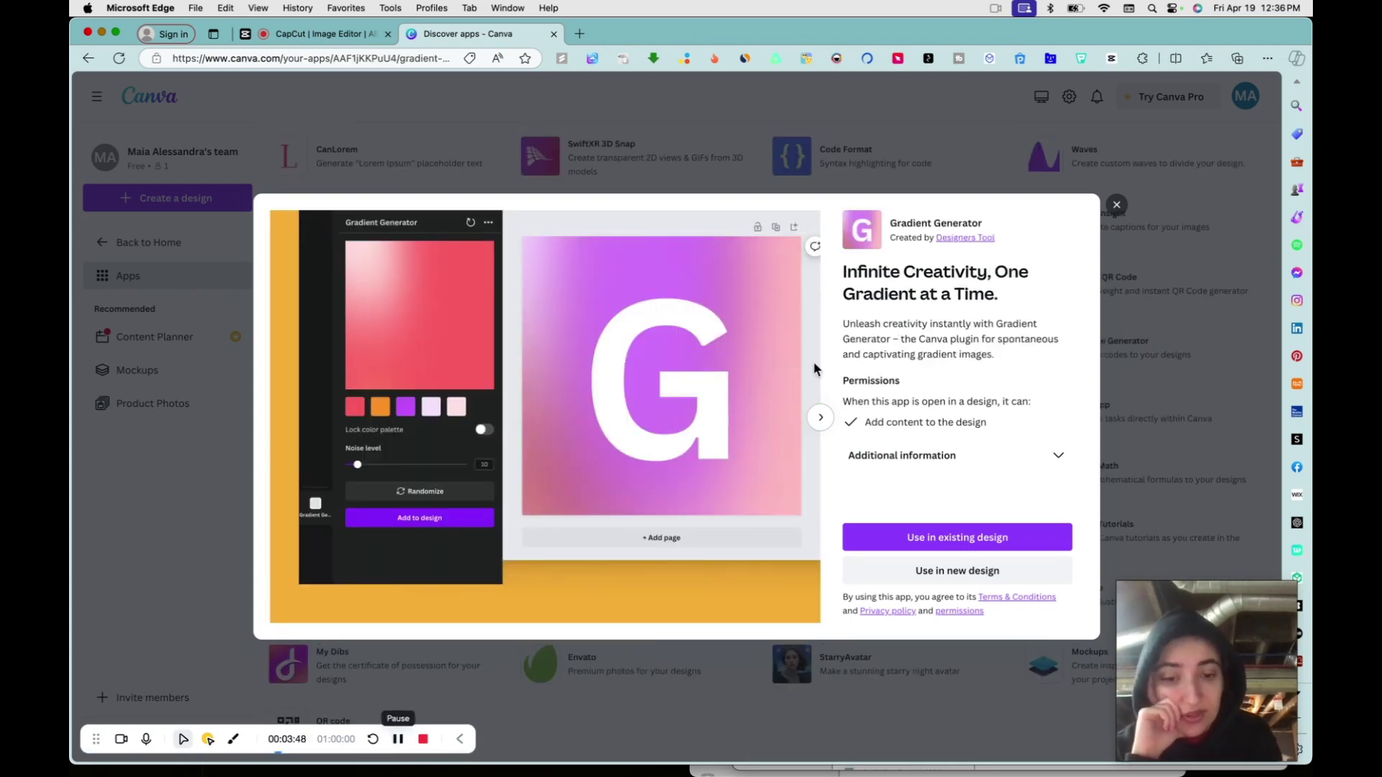
{"action": "left_click", "coordinate": [821, 418]}
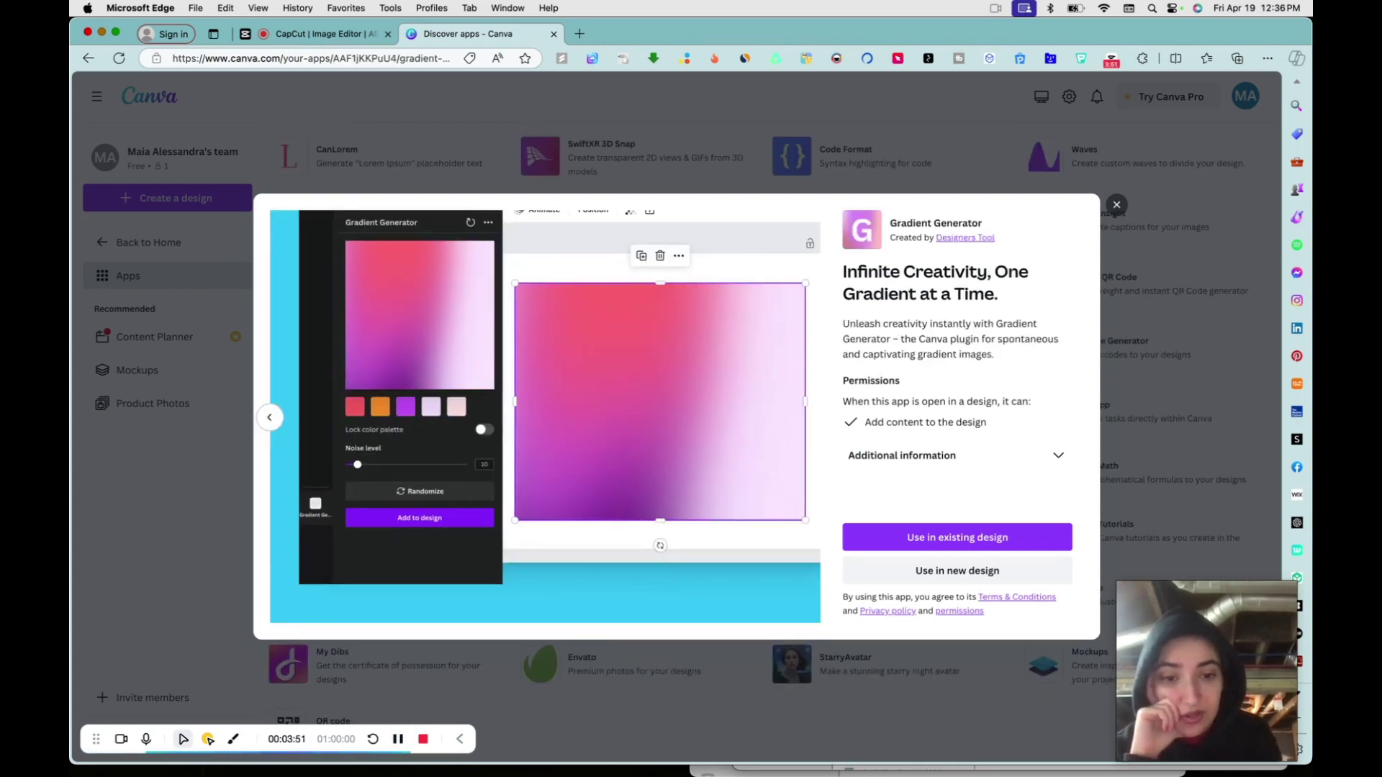
Look over the AI-powered apps category, then open the EmojiArtist app's details and close them.
{"action": "left_click", "coordinate": [398, 743]}
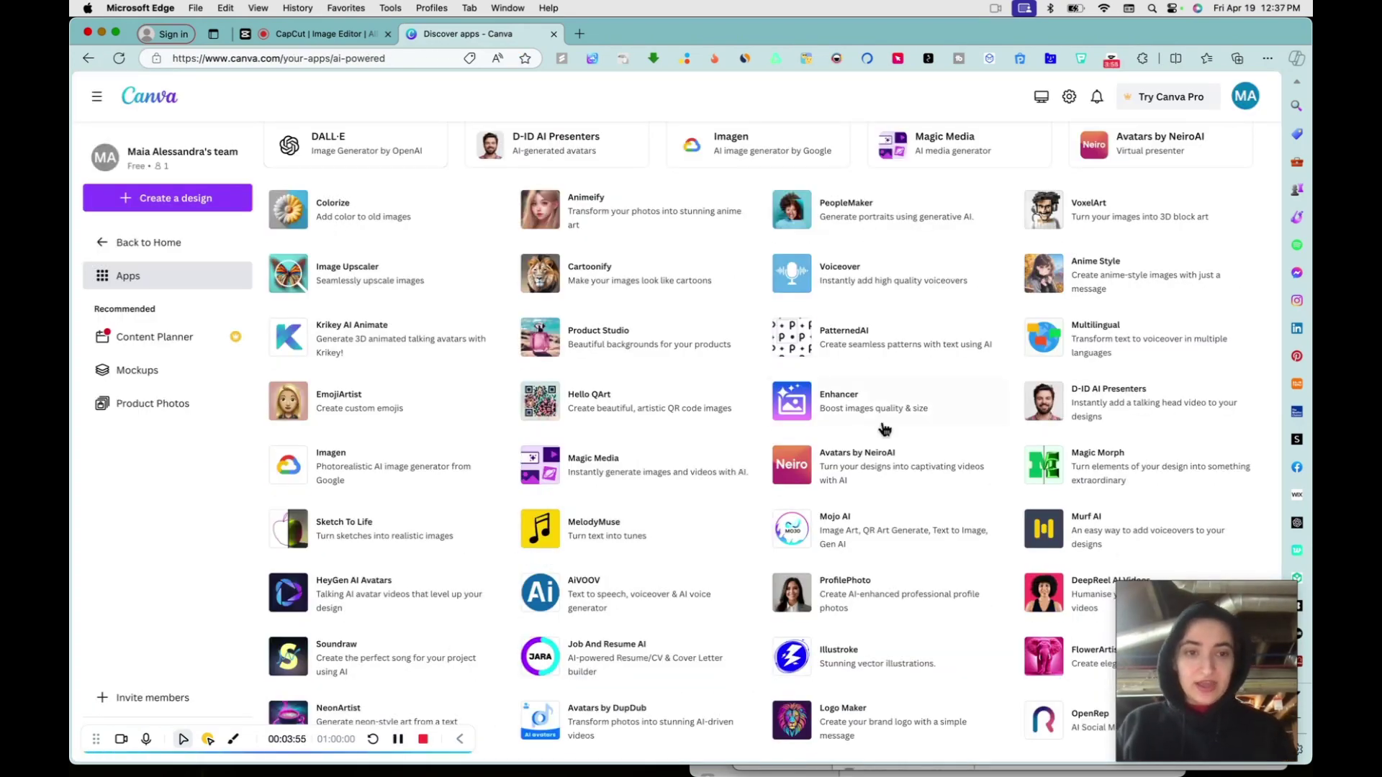
{"action": "scroll", "coordinate": [885, 429], "scroll_direction": "up", "scroll_amount": 8}
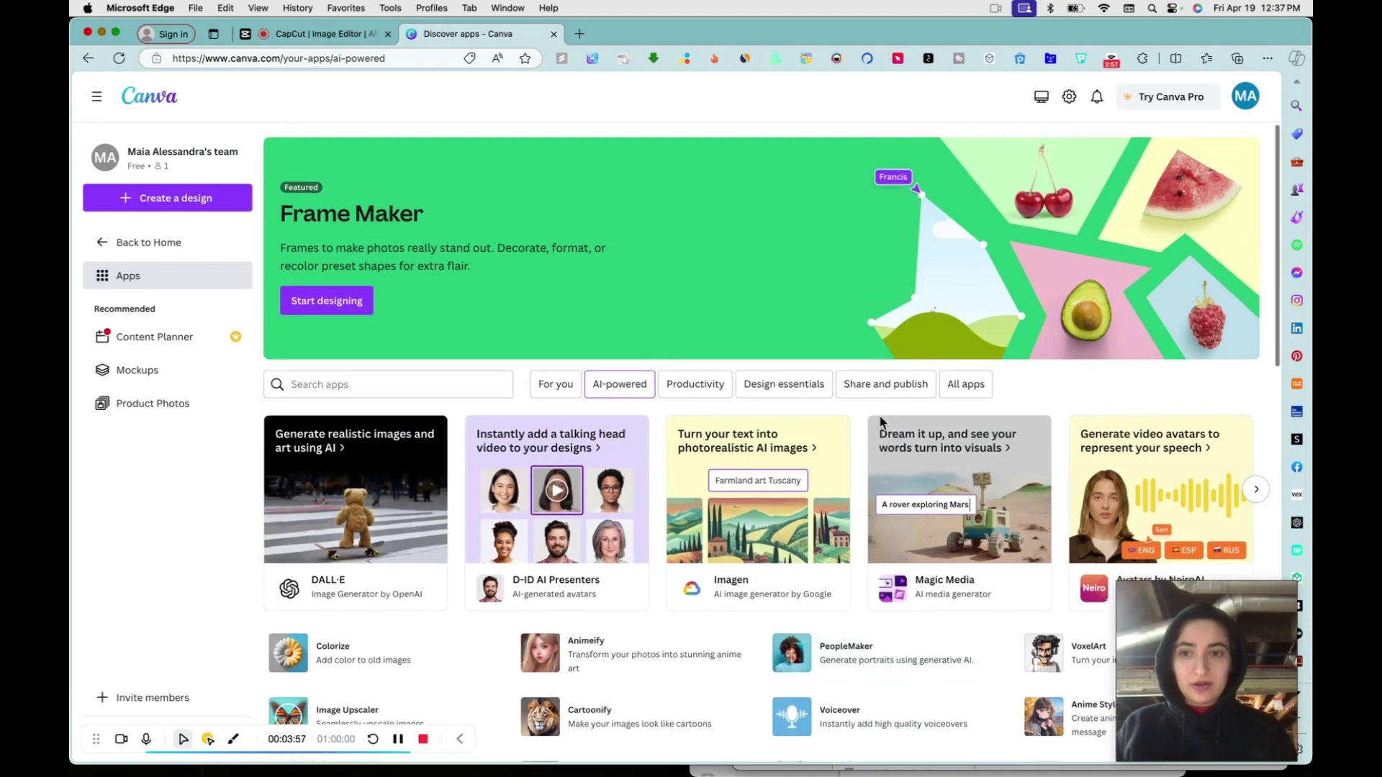
{"action": "scroll", "coordinate": [881, 422], "scroll_direction": "down", "scroll_amount": 7}
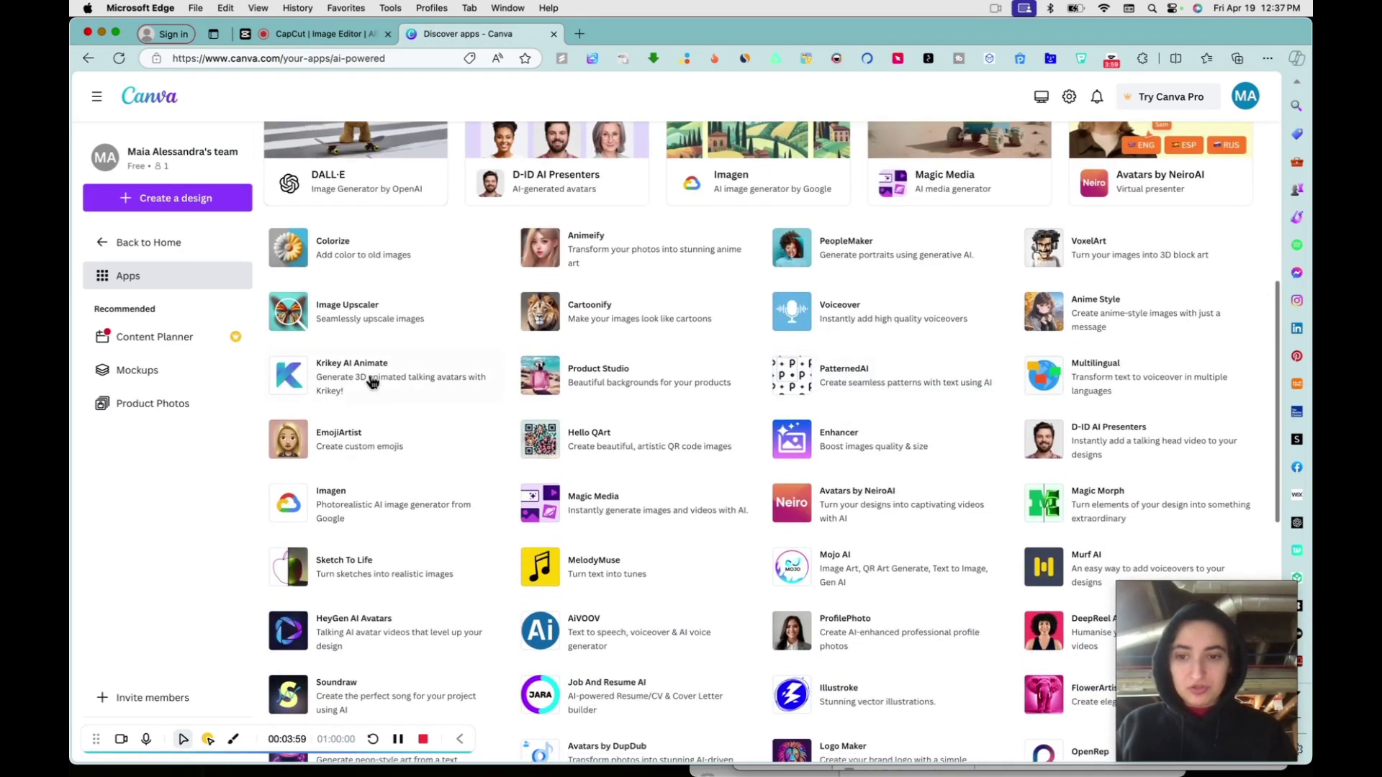
{"action": "left_click", "coordinate": [372, 441]}
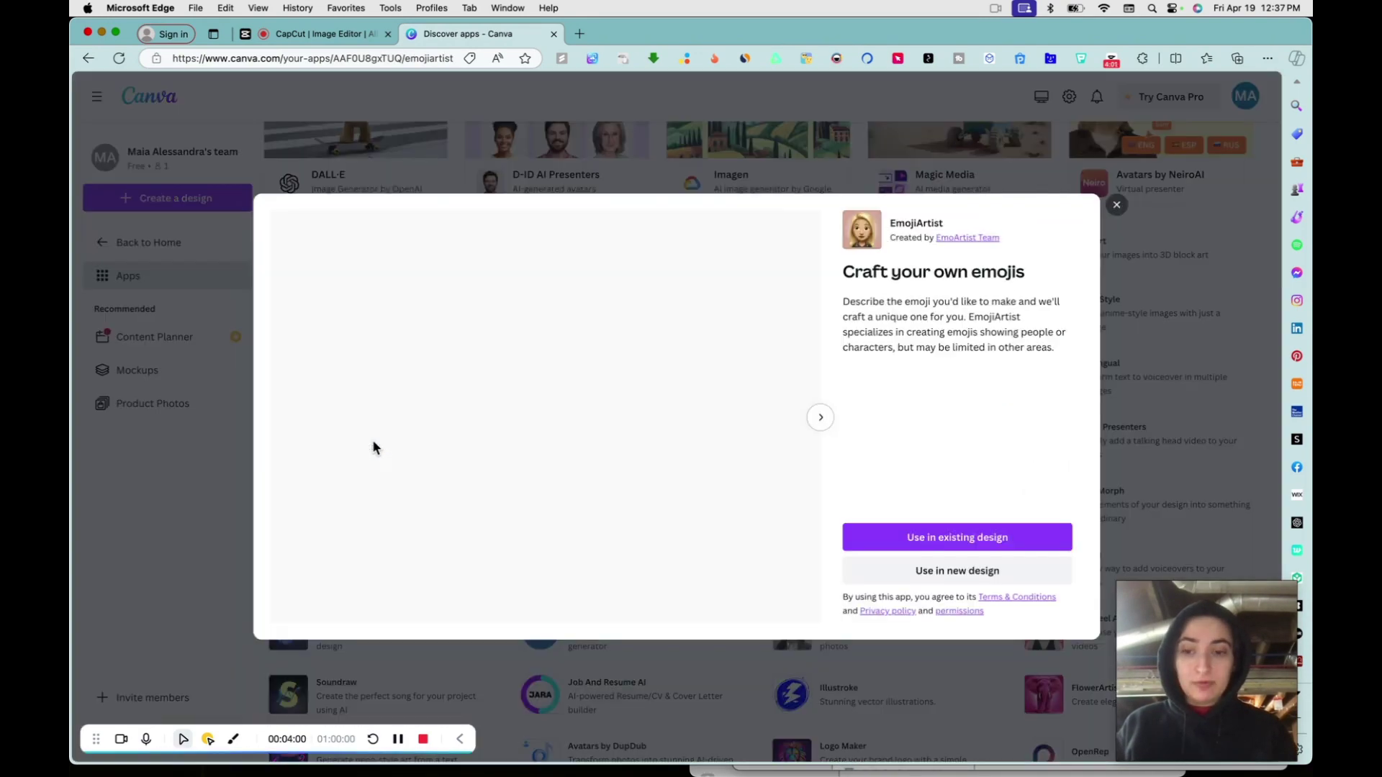
{"action": "left_click", "coordinate": [241, 547]}
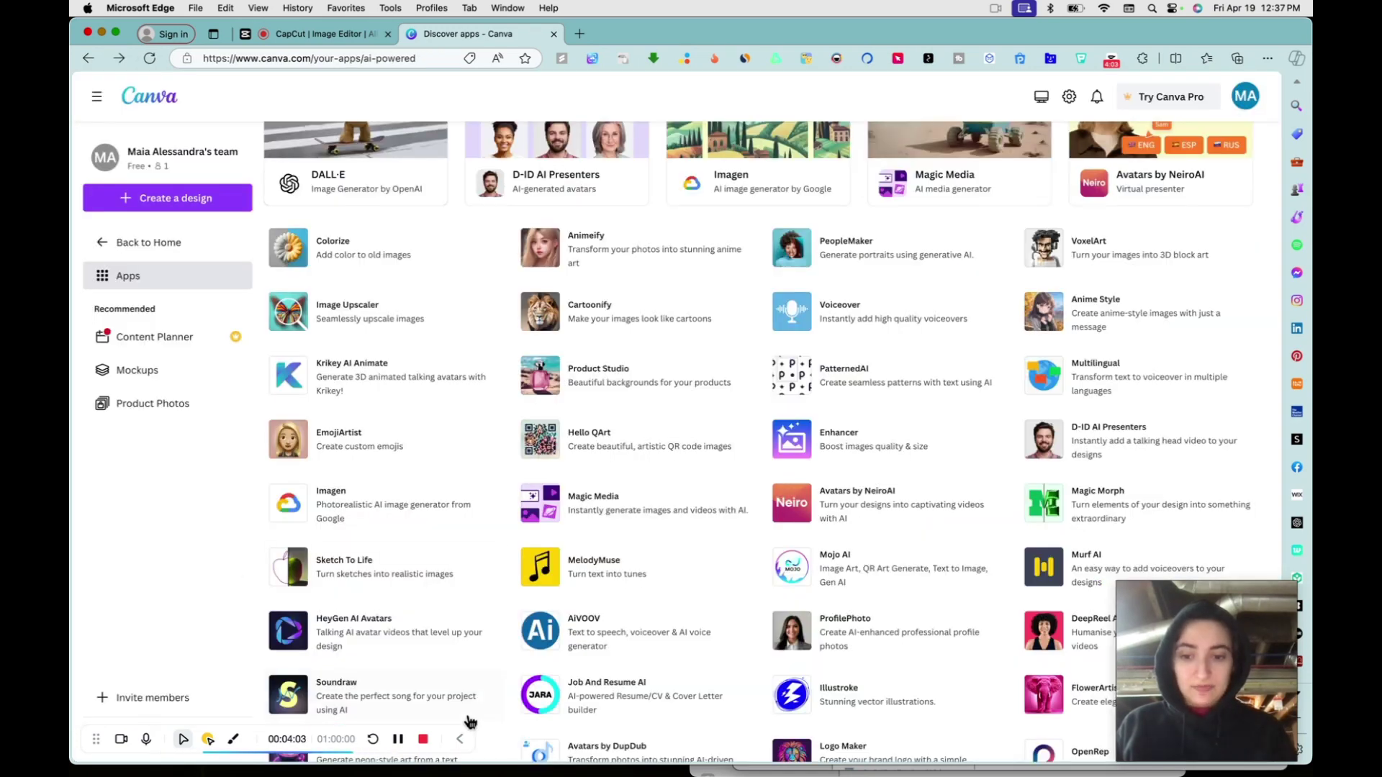
Browse the rest of the AI-powered app list and return to its first rows of apps.
{"action": "scroll", "coordinate": [470, 722], "scroll_direction": "down", "scroll_amount": 10}
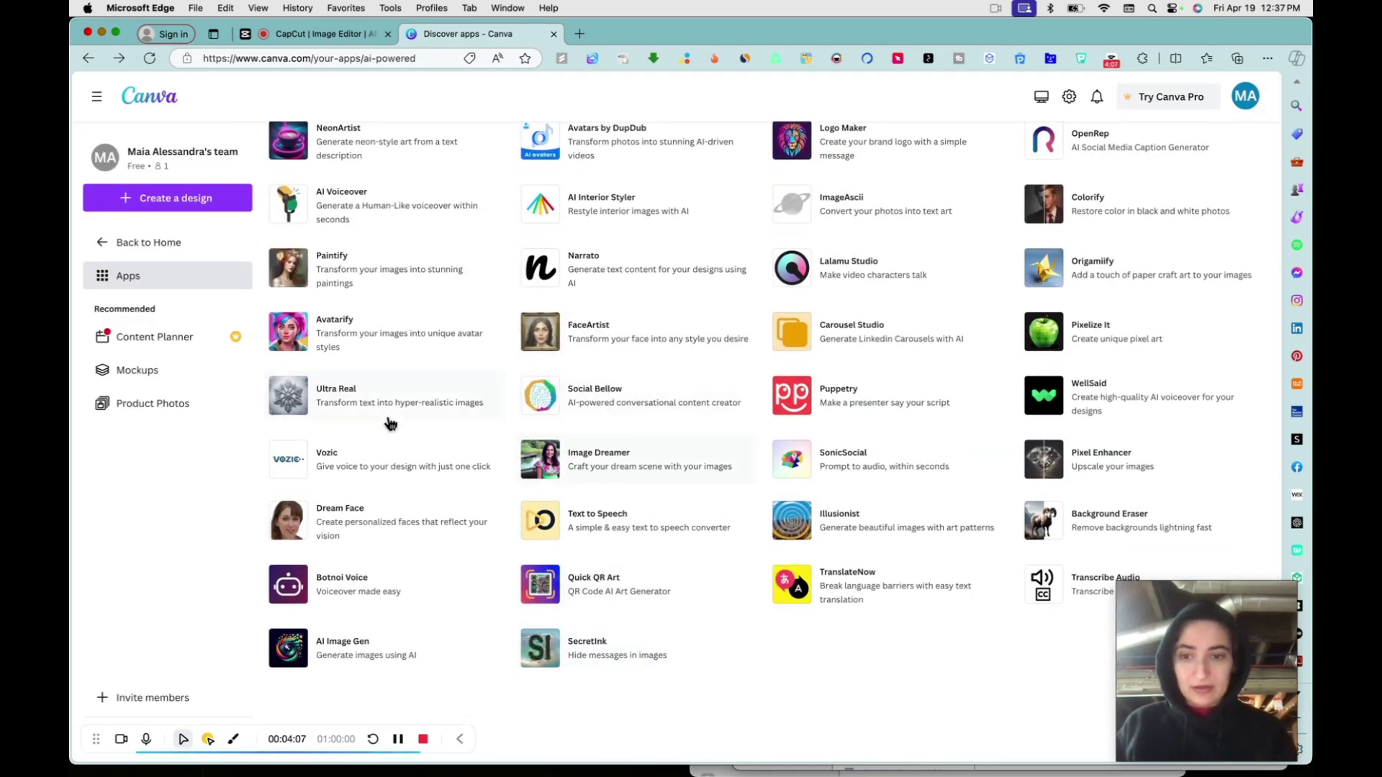
{"action": "scroll", "coordinate": [411, 415], "scroll_direction": "up", "scroll_amount": 1}
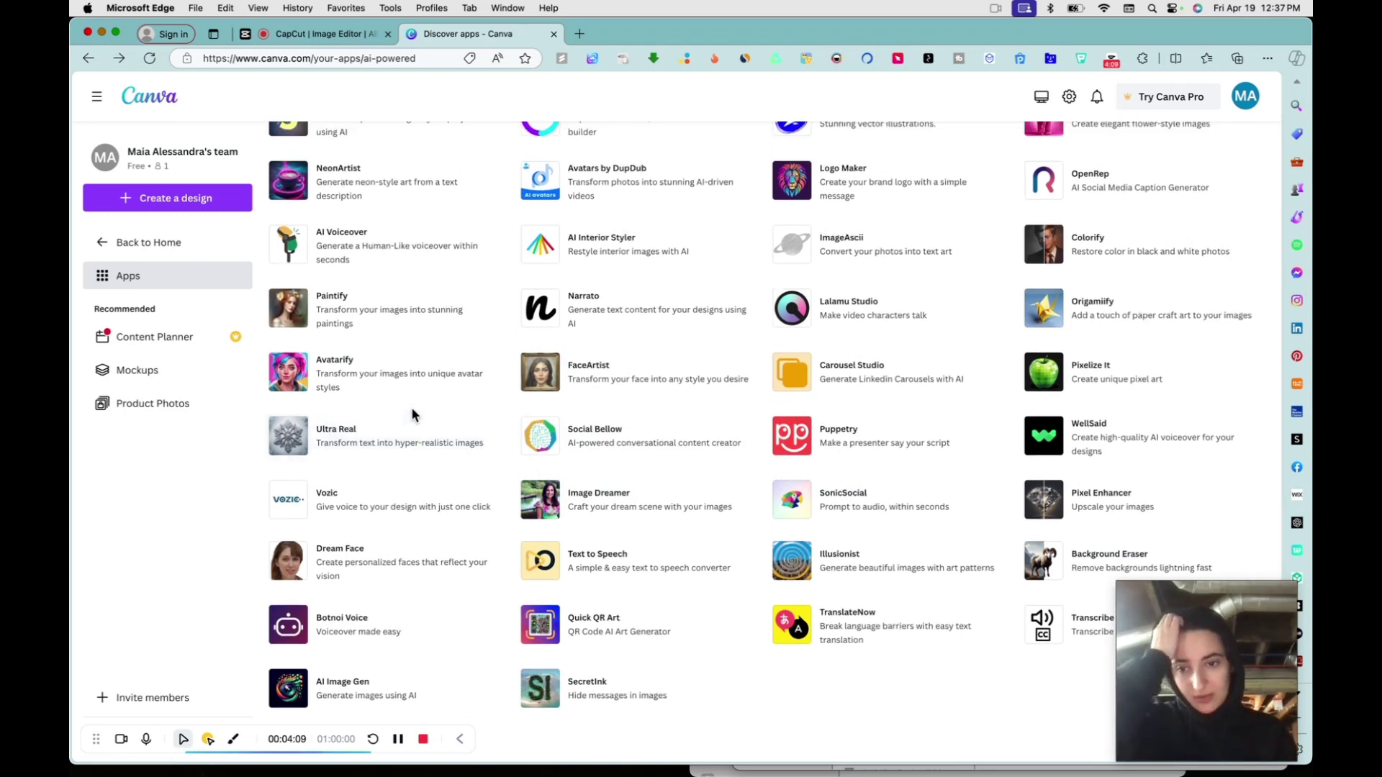
{"action": "scroll", "coordinate": [413, 411], "scroll_direction": "up", "scroll_amount": 5}
{"action": "scroll", "coordinate": [412, 412], "scroll_direction": "up", "scroll_amount": 4}
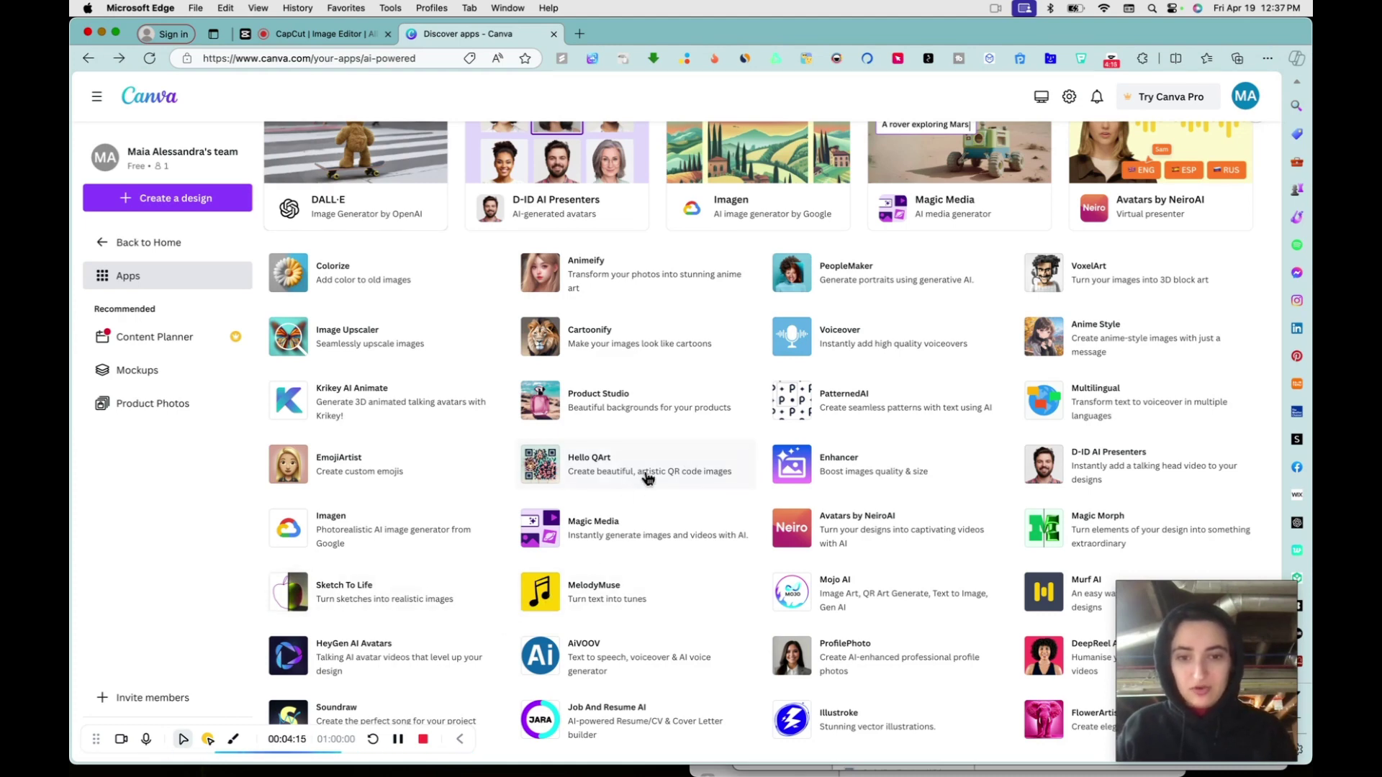
{"action": "scroll", "coordinate": [589, 484], "scroll_direction": "up", "scroll_amount": 5}
{"action": "scroll", "coordinate": [591, 490], "scroll_direction": "down", "scroll_amount": 5}
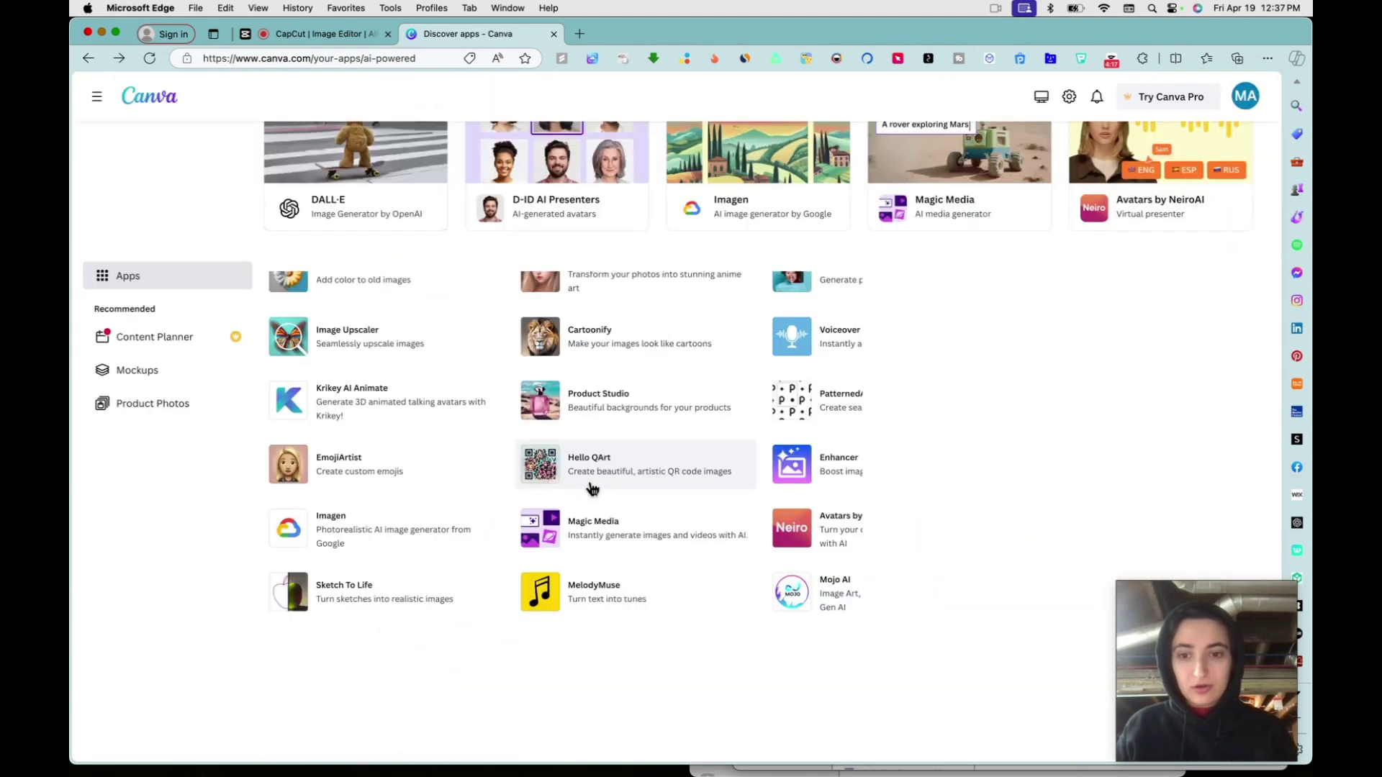
Open the Product Studio app's details and go through its preview images.
{"action": "left_click", "coordinate": [672, 402]}
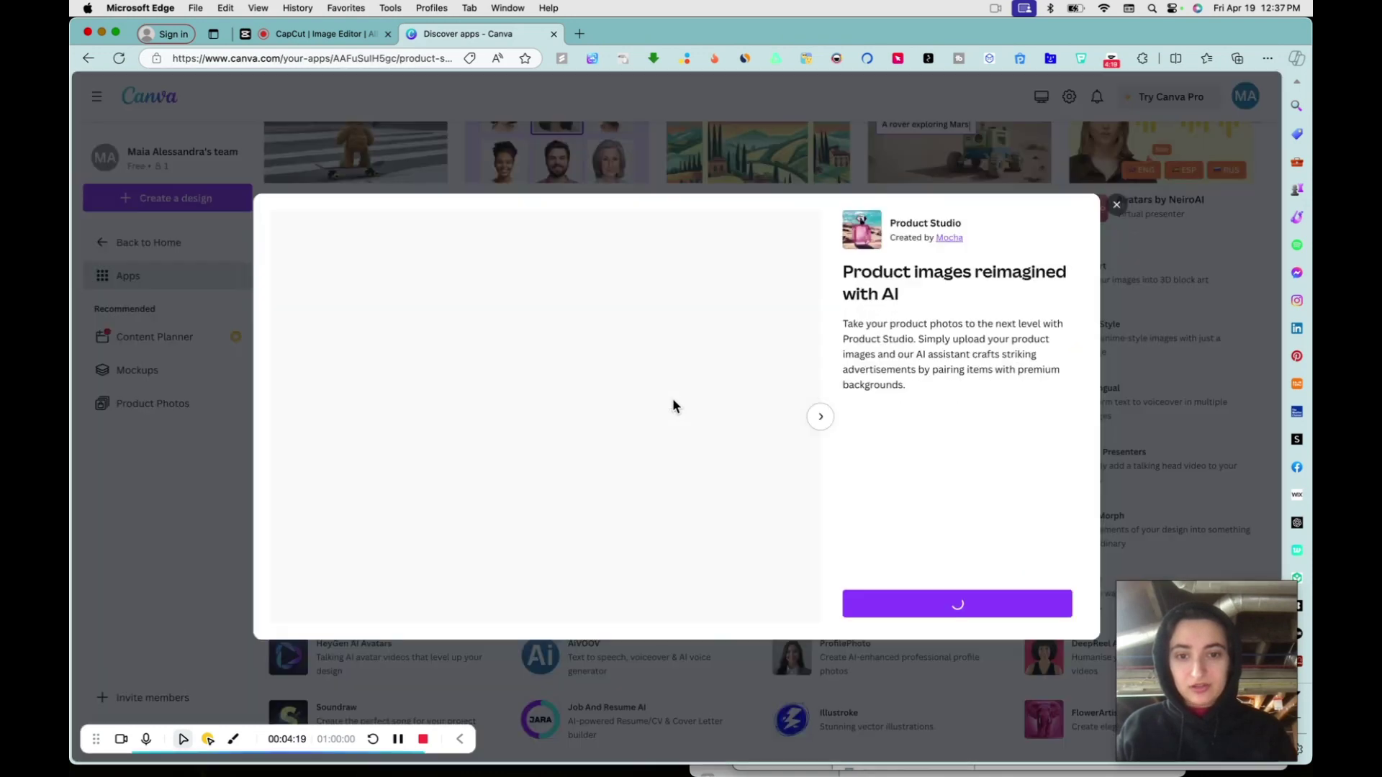
{"action": "left_click", "coordinate": [821, 418]}
{"action": "left_click", "coordinate": [821, 417]}
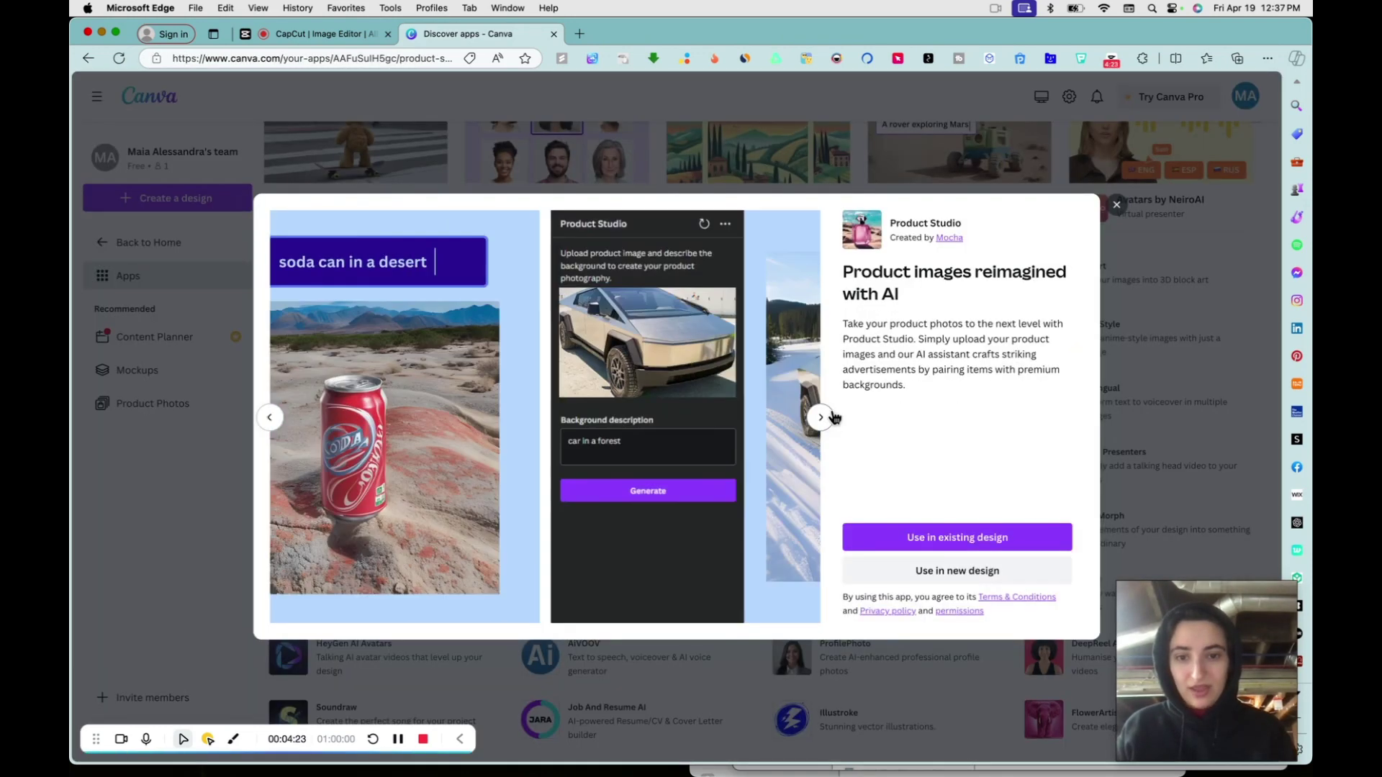
{"action": "left_click", "coordinate": [827, 417]}
View the Image Upscaler app's details, checking its next before-and-after preview and returning to the first one.
{"action": "left_click", "coordinate": [397, 739]}
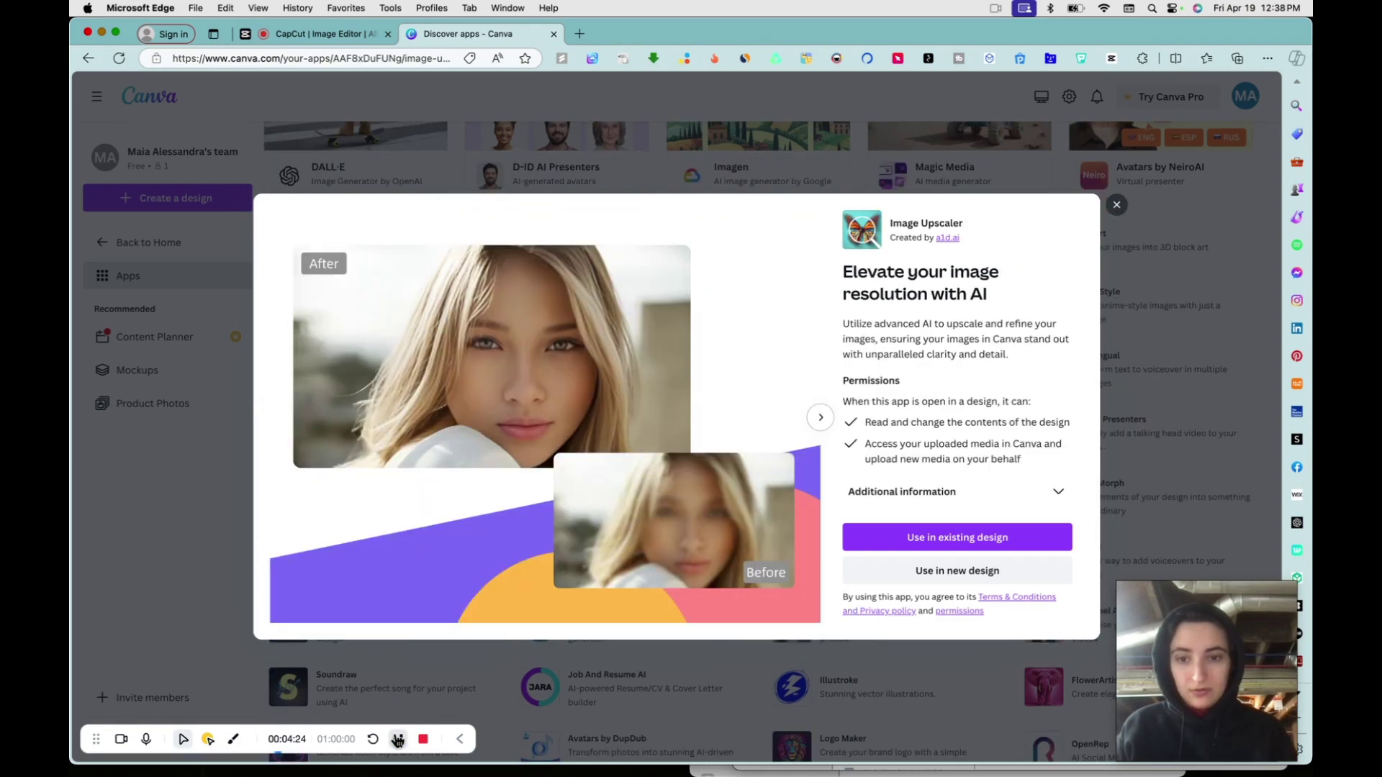
{"action": "left_click", "coordinate": [822, 417]}
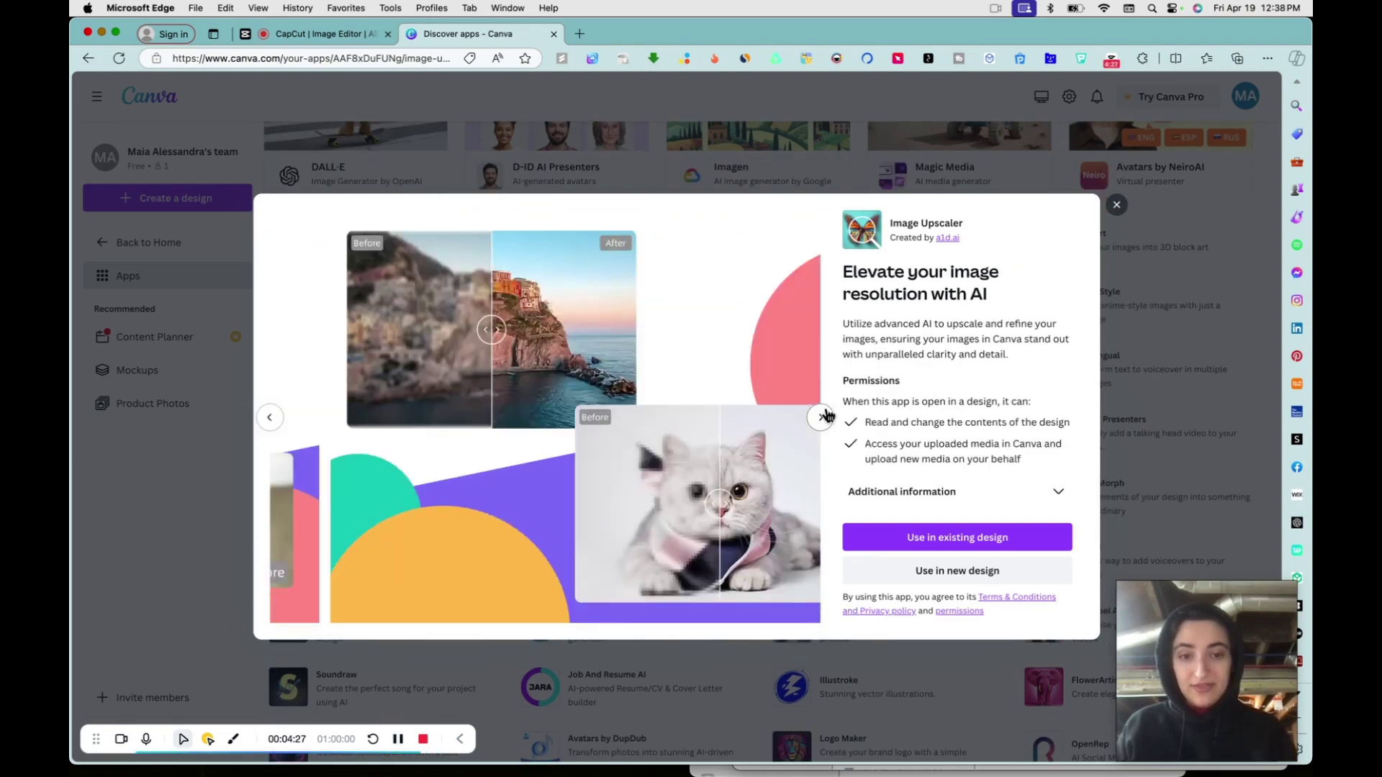
{"action": "left_click", "coordinate": [270, 417]}
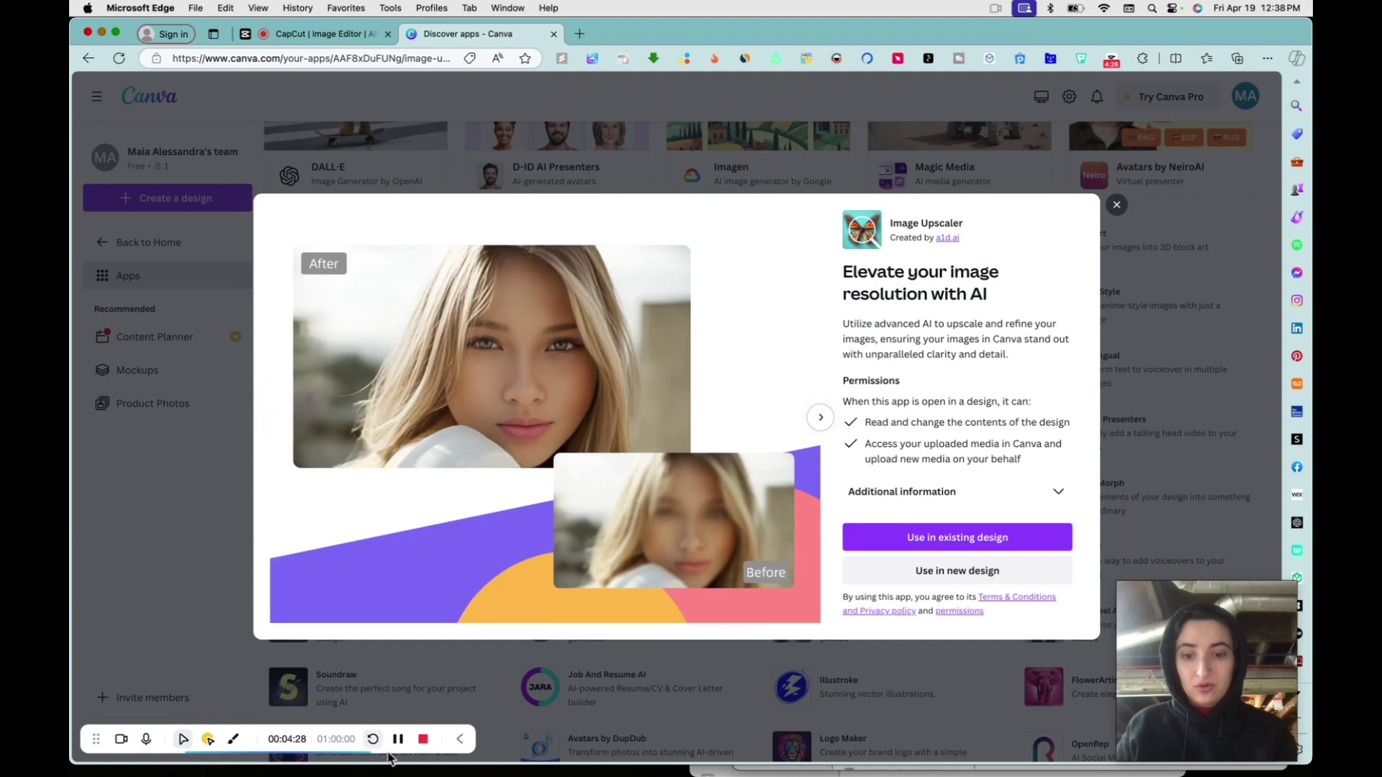